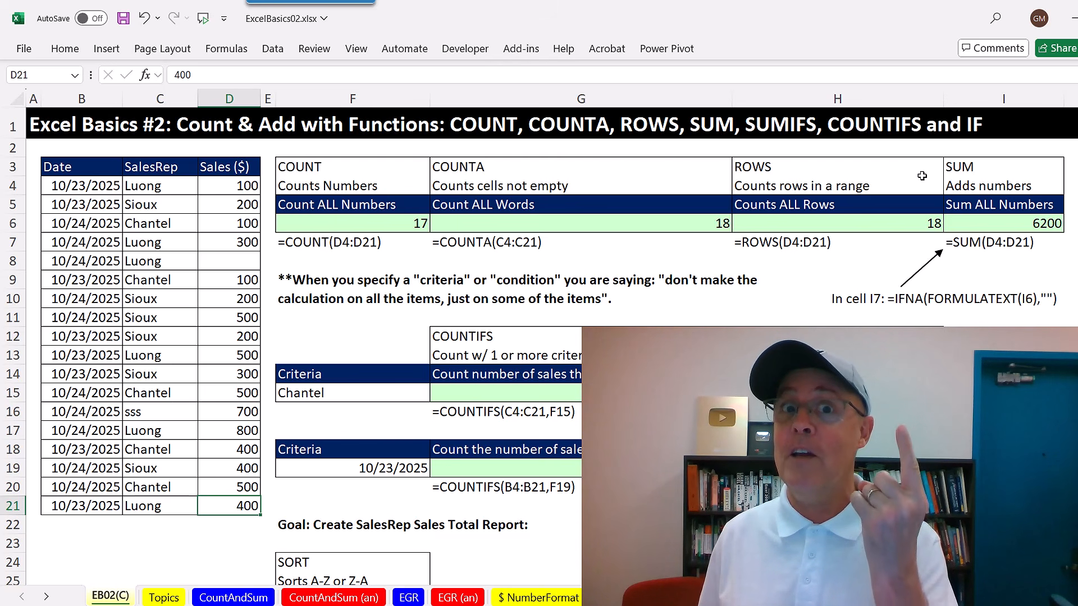
Step: On the CountAndSum sheet, count the numbers in the Sales column D3:D20 with a COUNT formula in F5
{"action": "key", "text": "ctrl+Page_Down"}
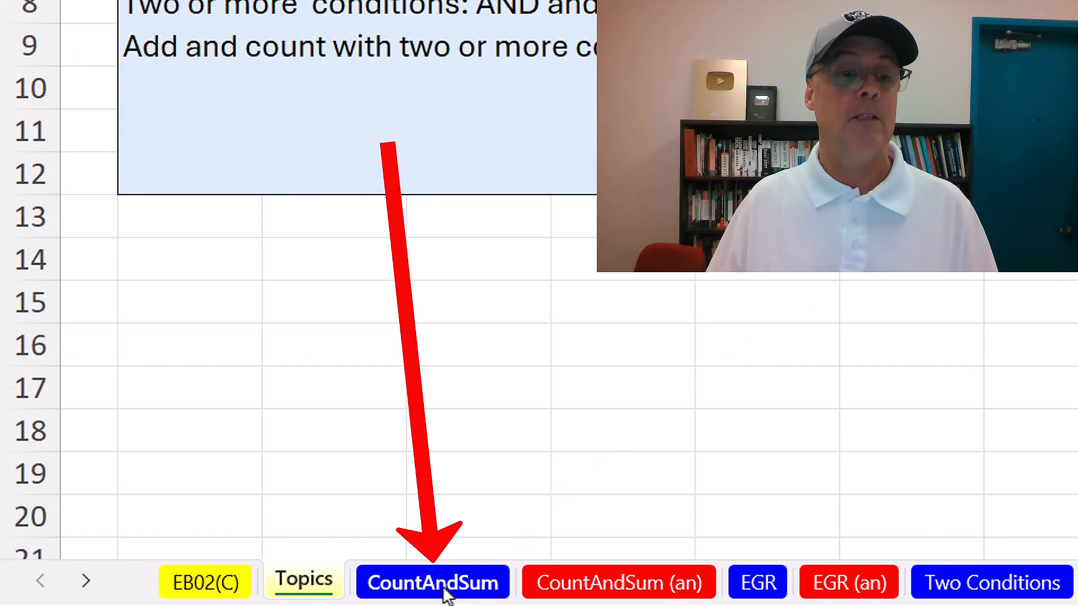
{"action": "left_click", "coordinate": [474, 584]}
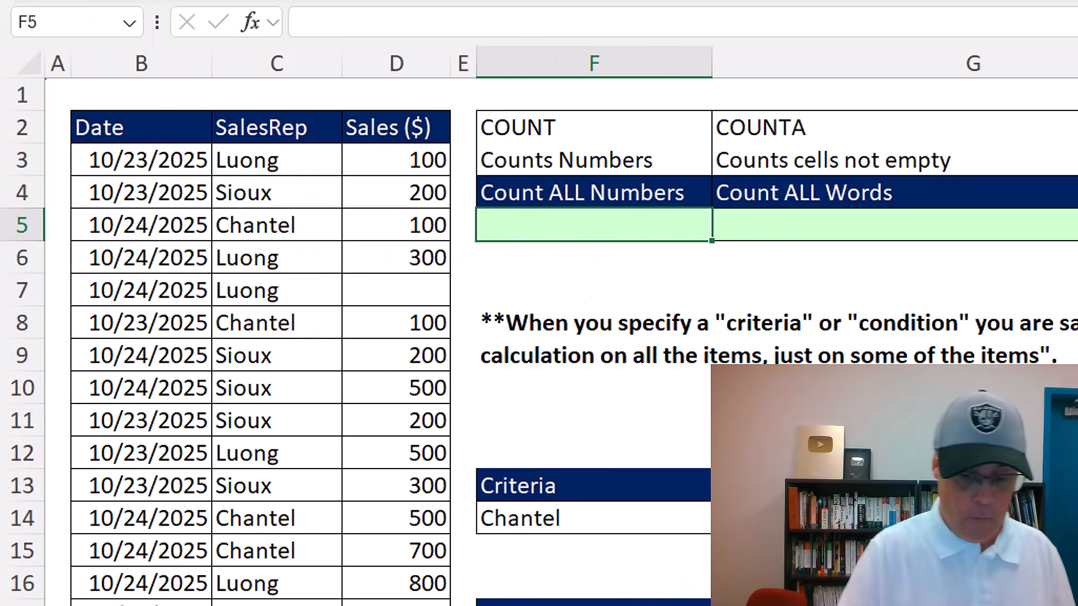
{"action": "type", "text": "=c"}
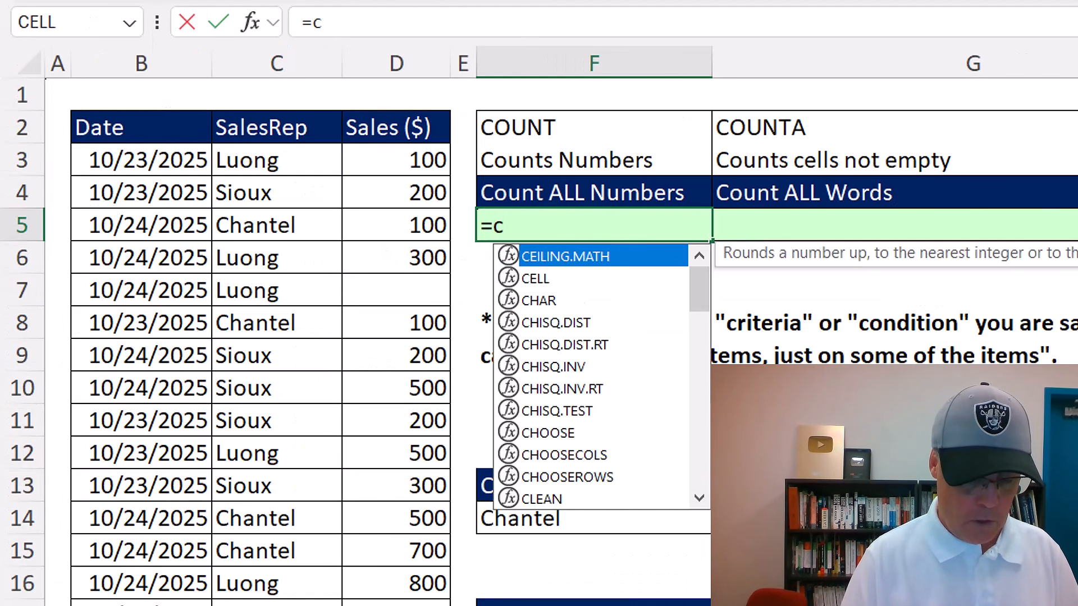
{"action": "type", "text": "ou"}
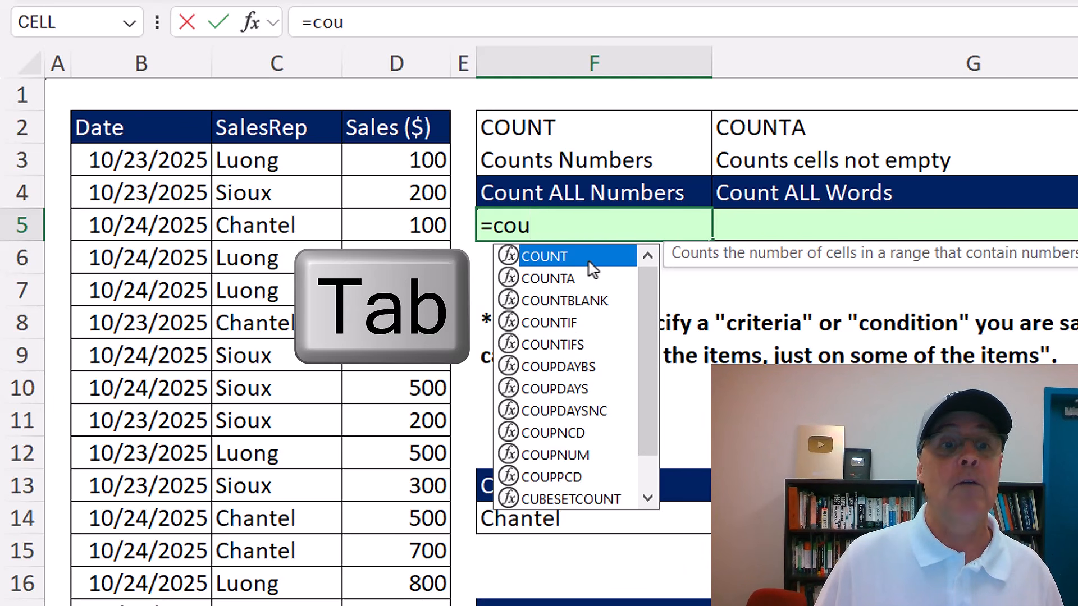
{"action": "key", "text": "Tab"}
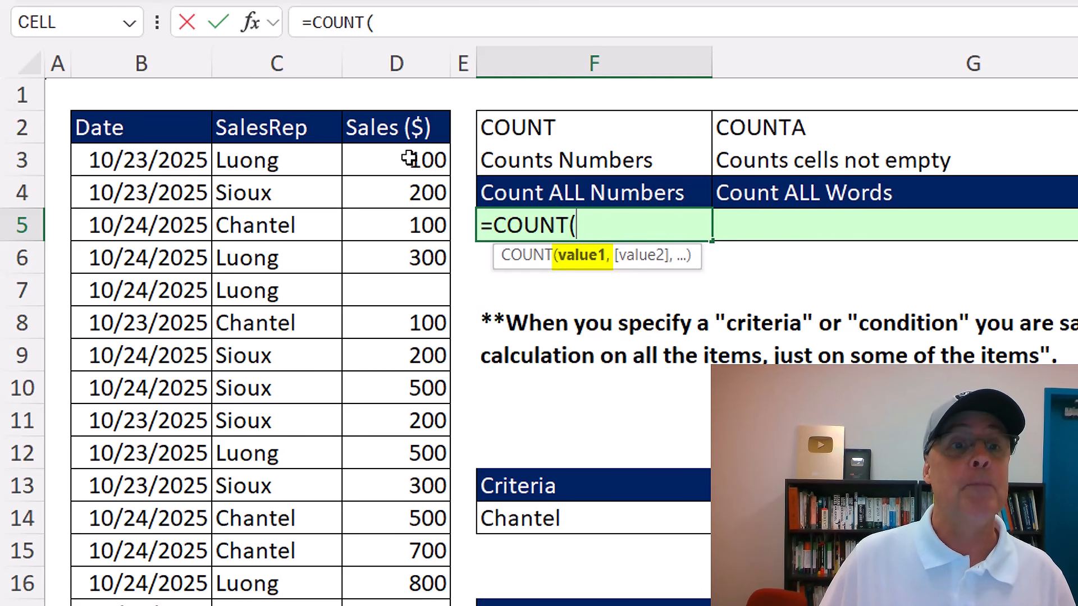
{"action": "left_click_drag", "start_coordinate": [406, 161], "coordinate": [410, 348]}
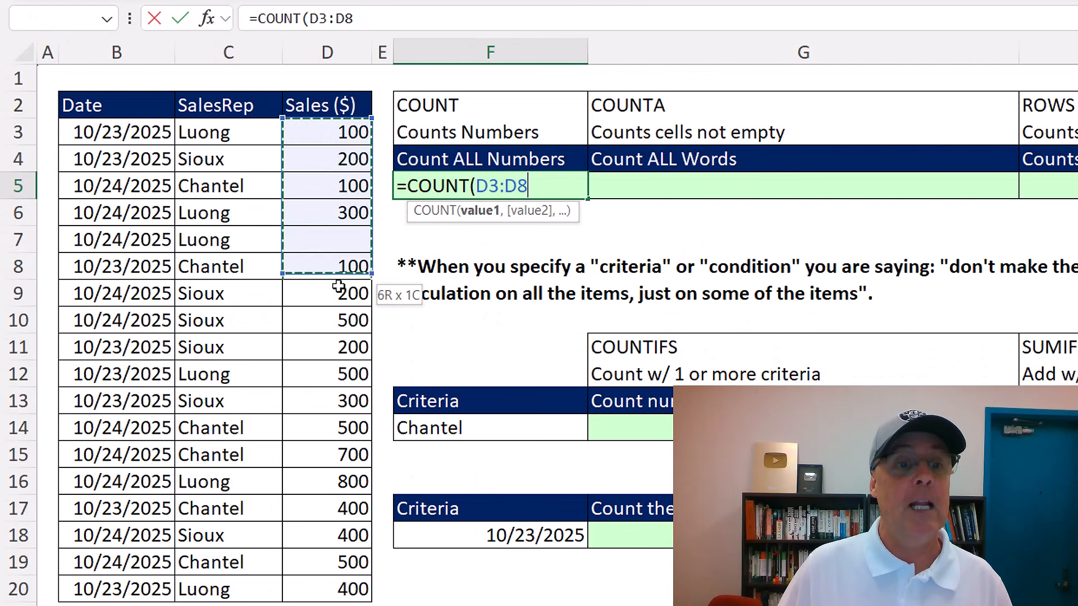
{"action": "left_click_drag", "start_coordinate": [339, 287], "coordinate": [354, 589]}
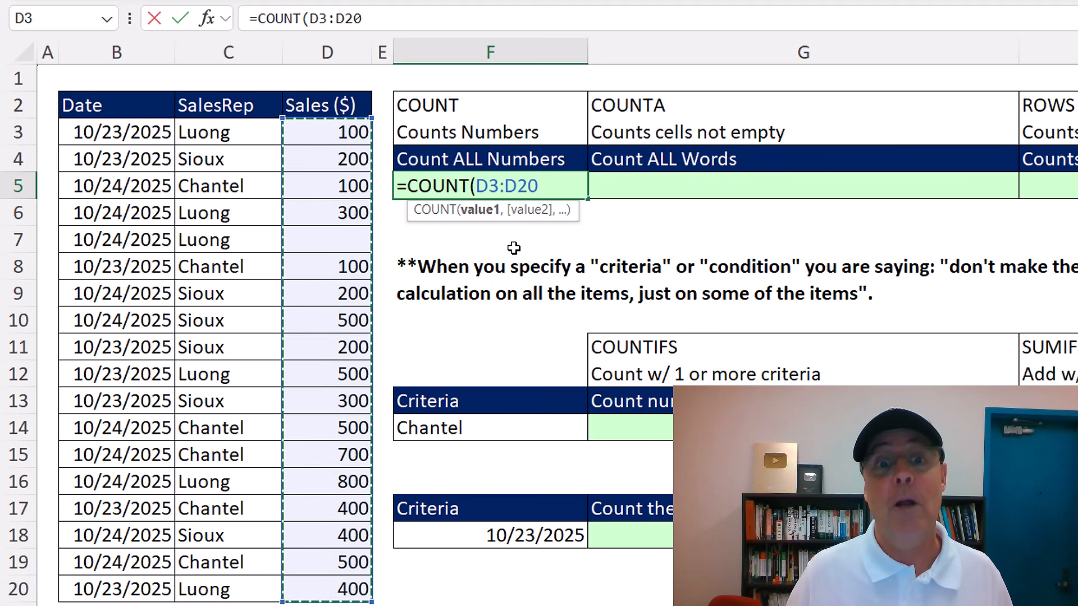
{"action": "key", "text": "ctrl+Return"}
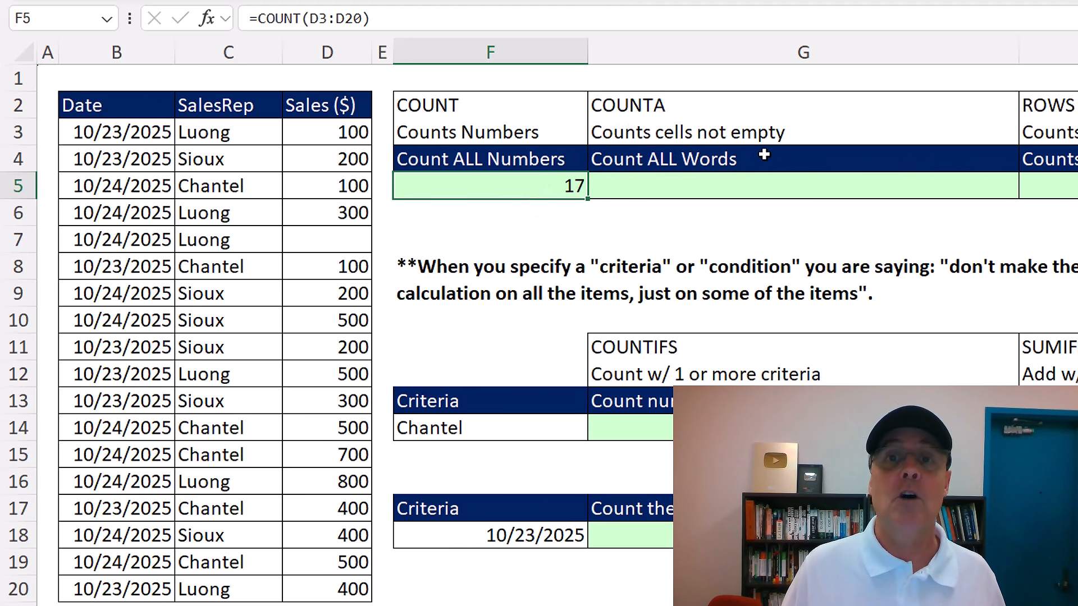
Step: Count the non-empty SalesRep cells C3:C20 with a COUNTA formula in G5
{"action": "left_click", "coordinate": [739, 187]}
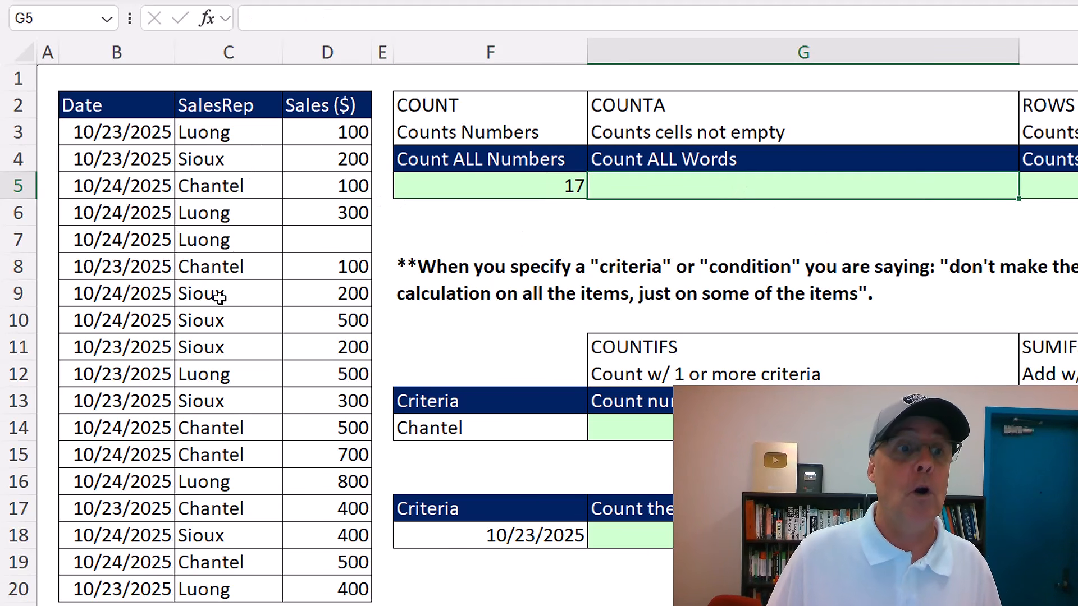
{"action": "type", "text": "=counta"}
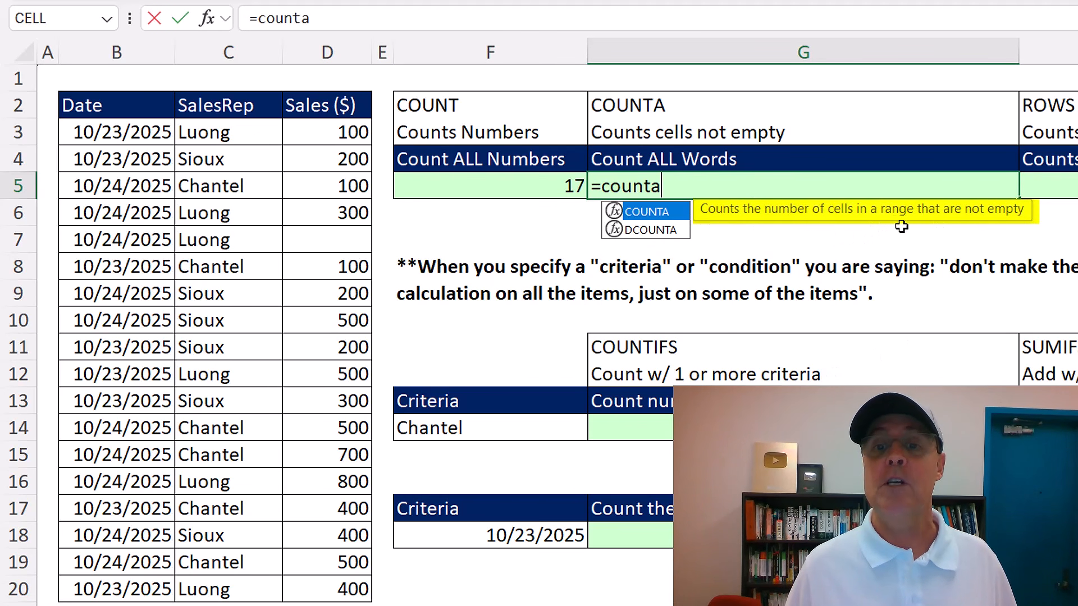
{"action": "key", "text": "Tab"}
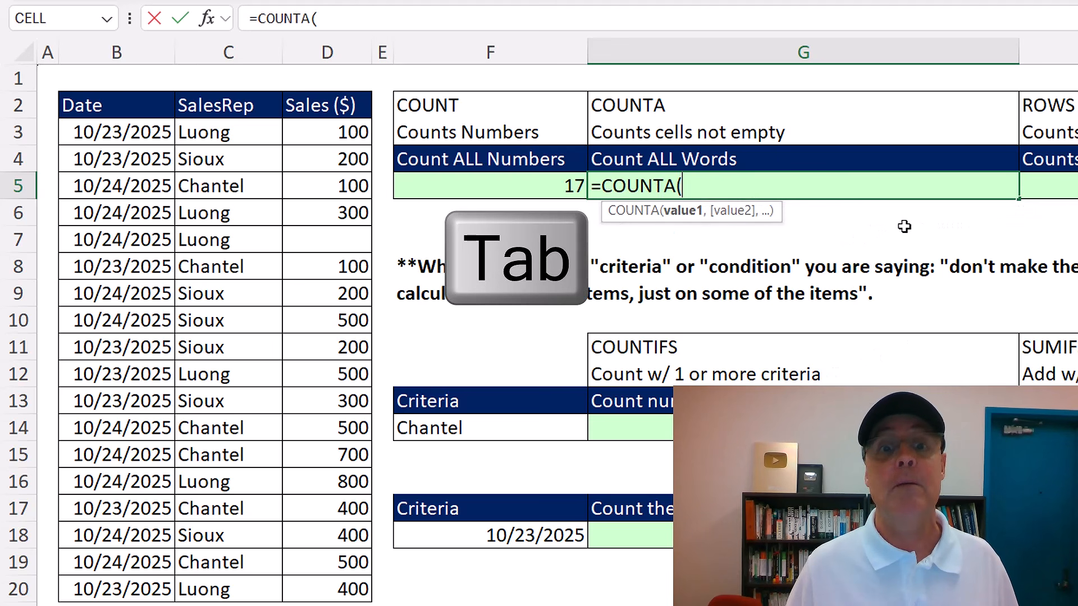
{"action": "left_click_drag", "start_coordinate": [226, 136], "coordinate": [278, 589]}
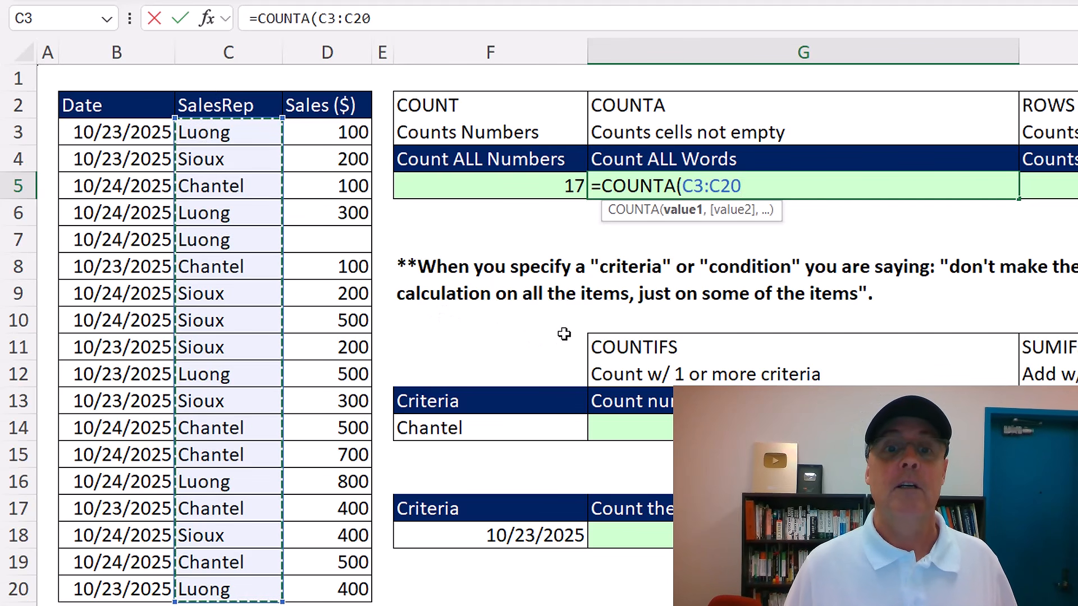
{"action": "key", "text": "ctrl+Return"}
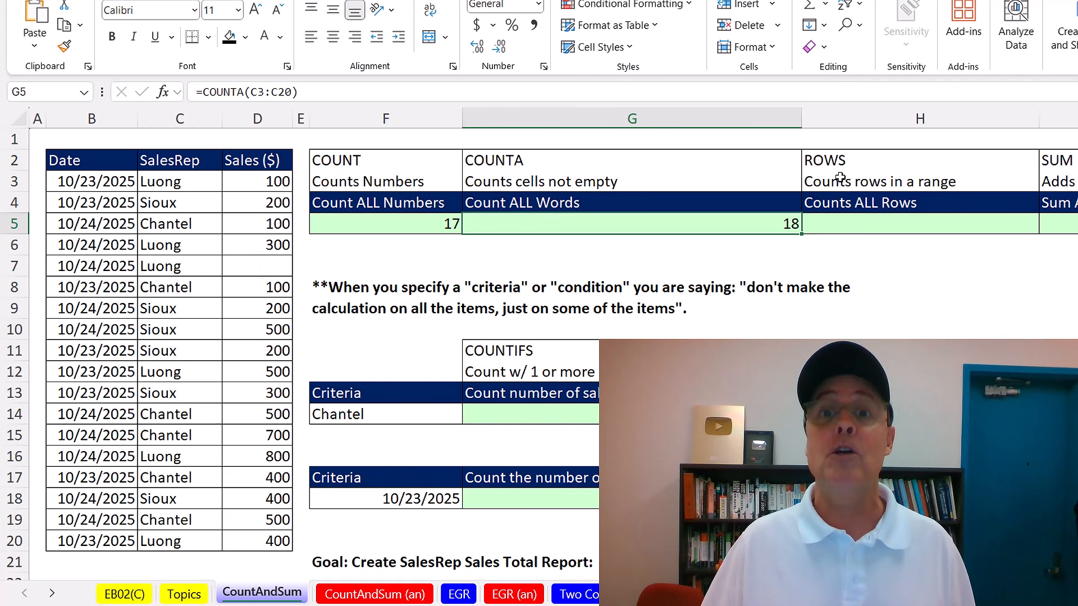
Step: Count all rows of the range D3:D20 with a ROWS formula in H5
{"action": "left_click", "coordinate": [849, 227]}
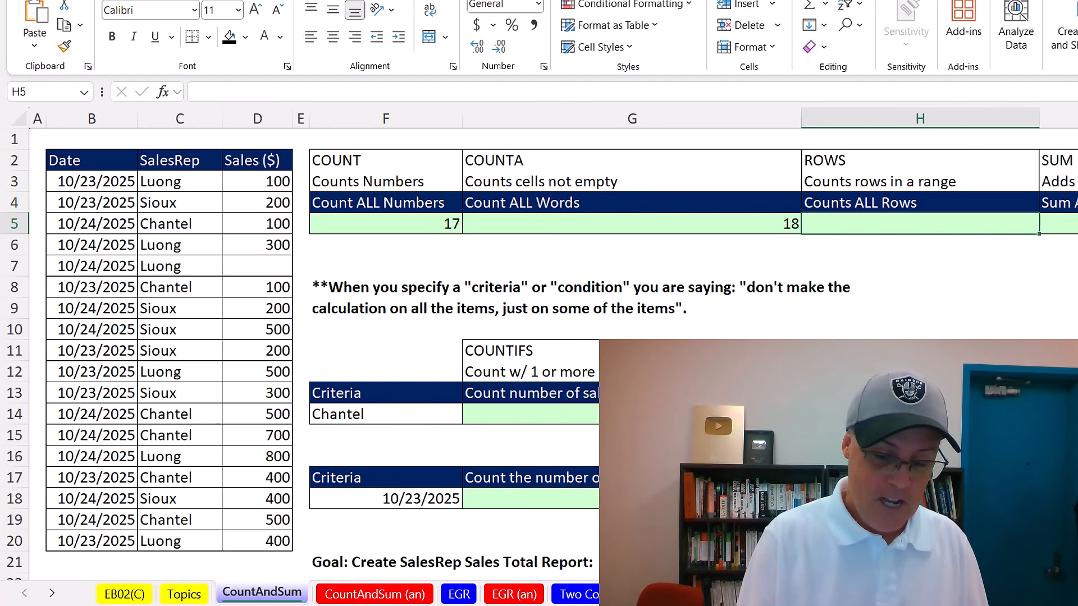
{"action": "type", "text": "=rows"}
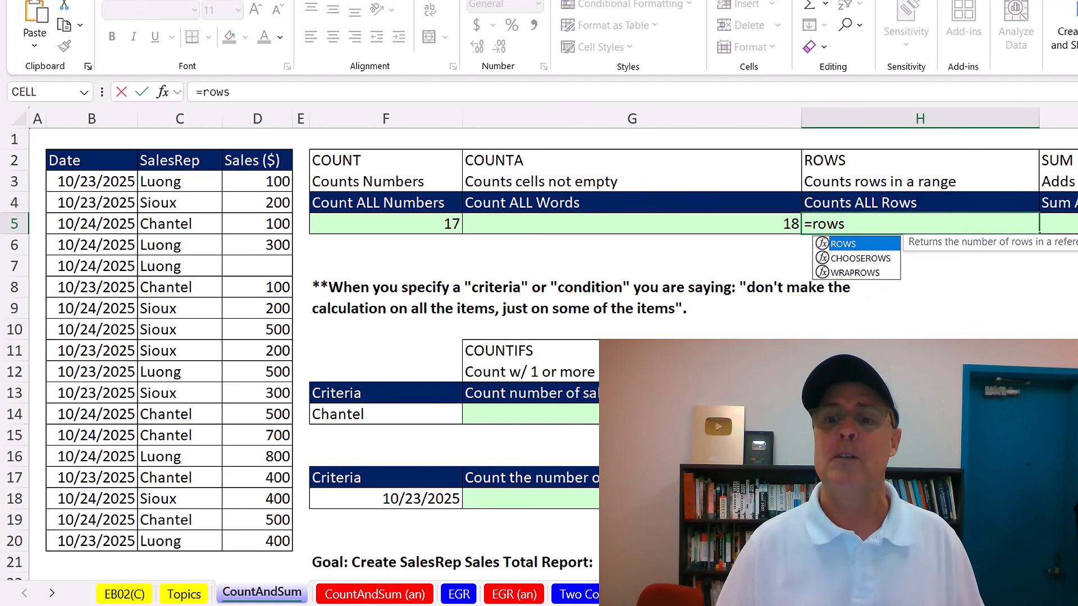
{"action": "key", "text": "Tab"}
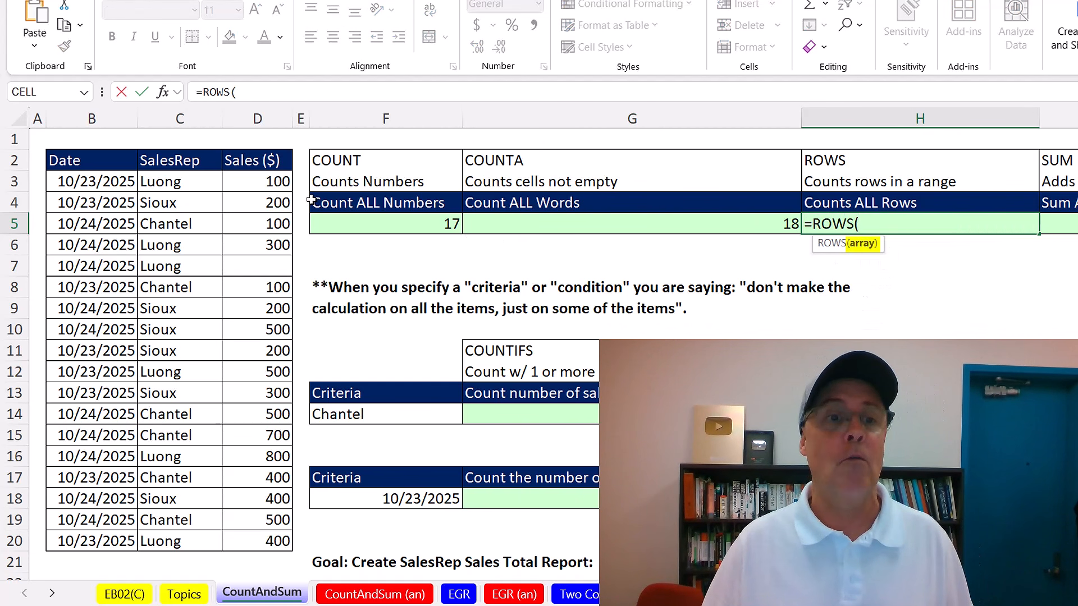
{"action": "left_click_drag", "start_coordinate": [260, 181], "coordinate": [281, 548]}
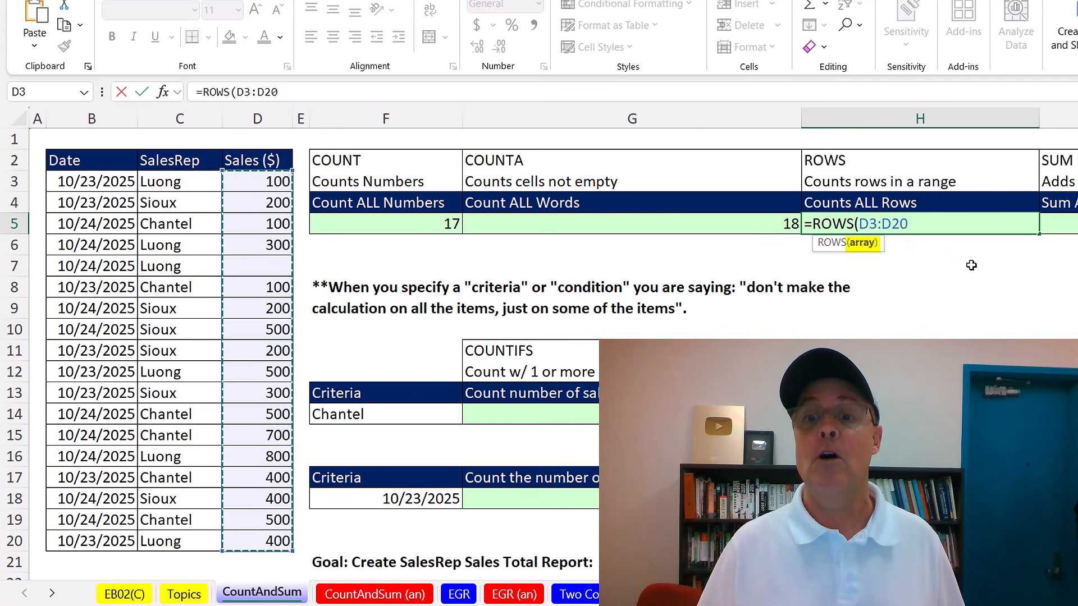
{"action": "key", "text": "ctrl+Return"}
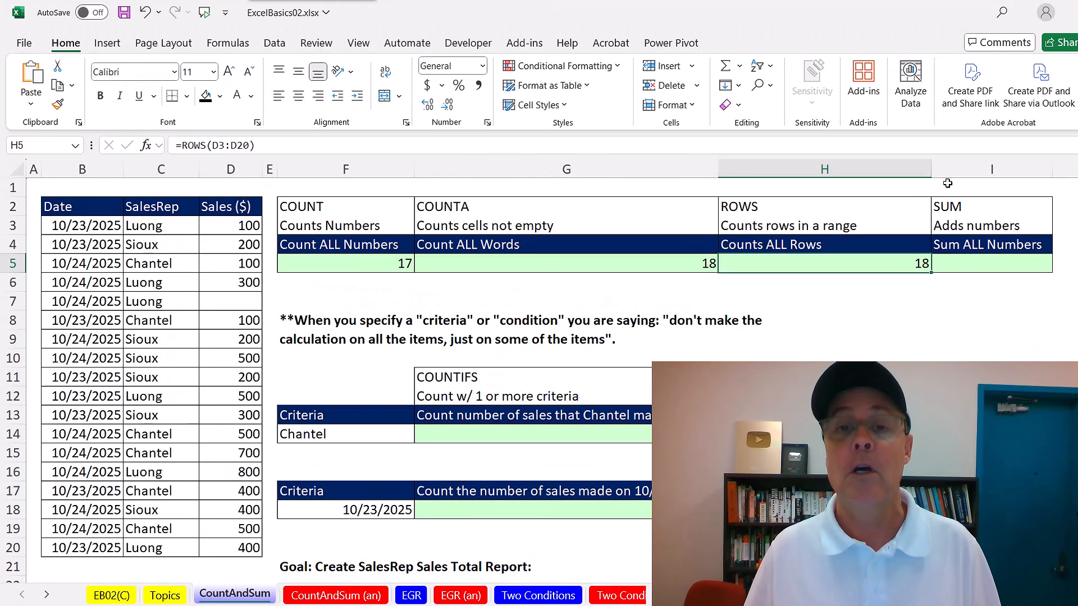
Step: Add up the sales in D3:D20 with a SUM formula in I5, replacing the suggested range
{"action": "left_click", "coordinate": [999, 261]}
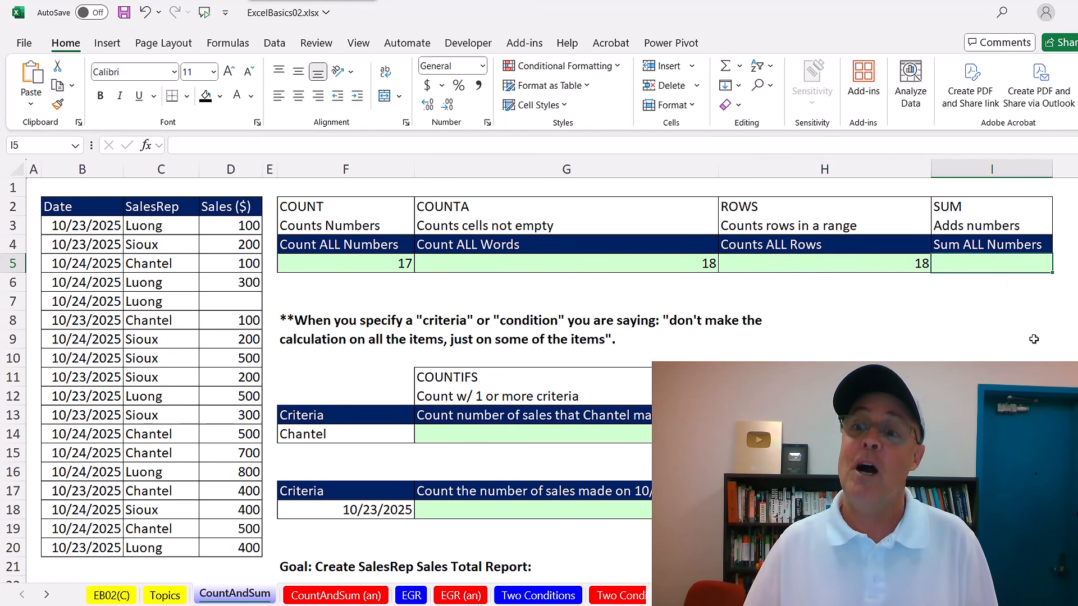
{"action": "key", "text": "alt+equal"}
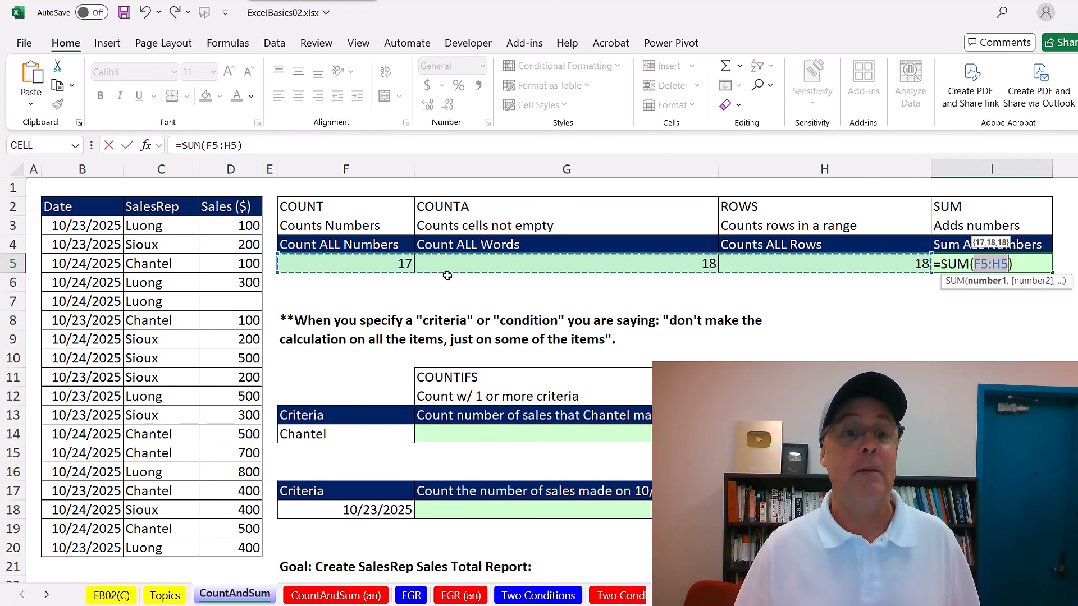
{"action": "left_click_drag", "start_coordinate": [237, 225], "coordinate": [230, 548]}
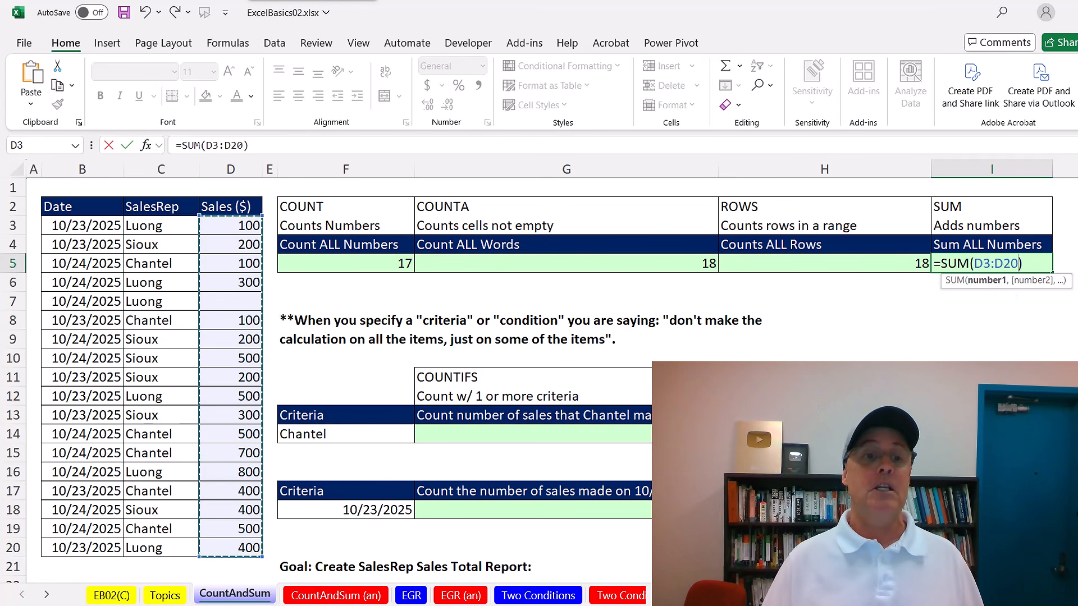
{"action": "key", "text": "Return"}
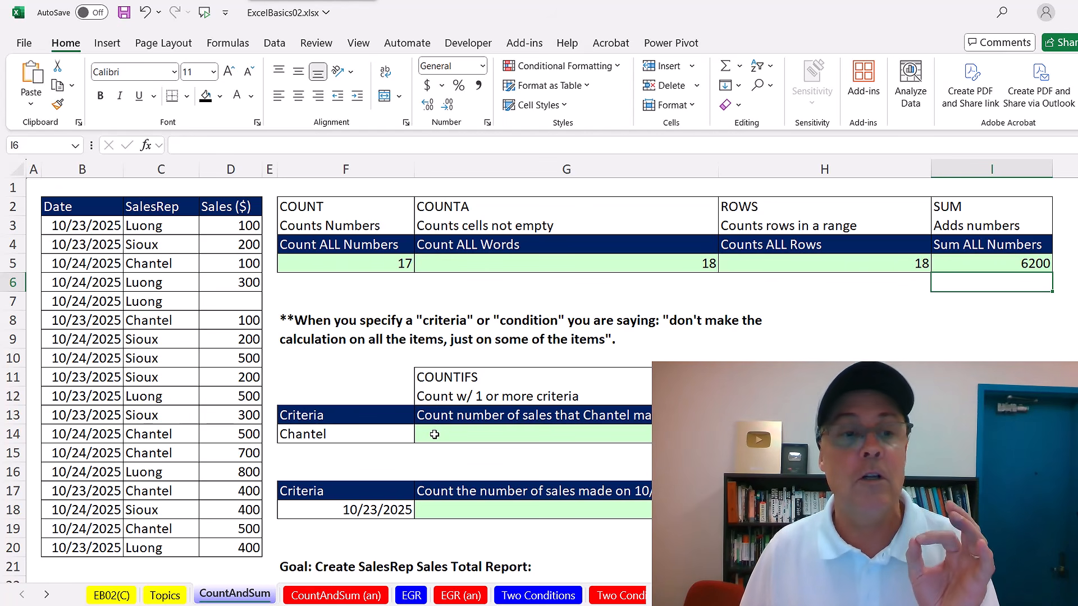
Step: Go down the SalesRep column and check which entries match the sales rep criterion in F14
{"action": "left_click", "coordinate": [182, 228]}
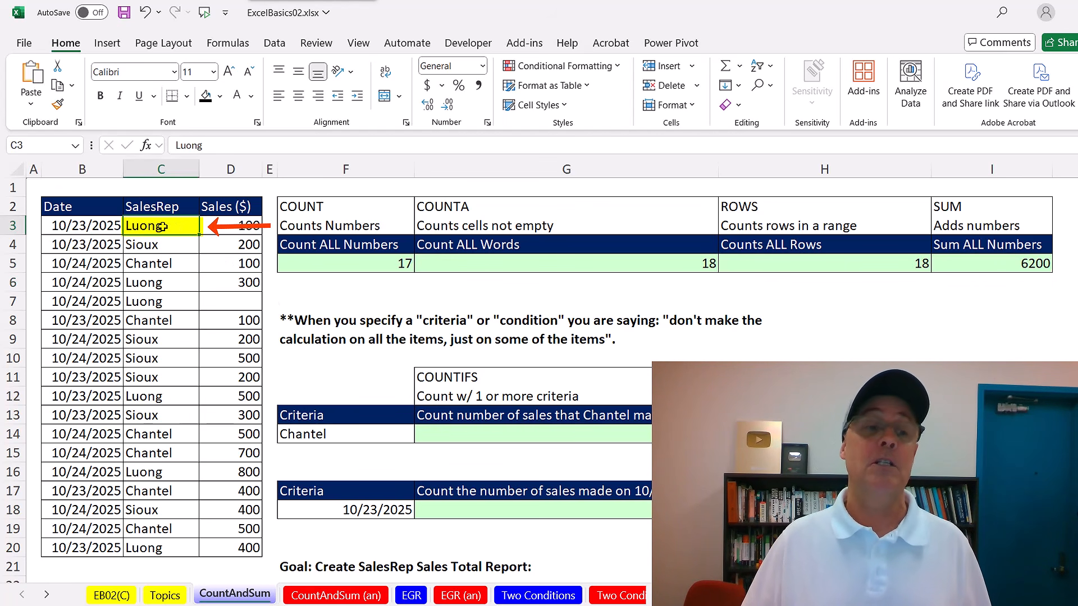
{"action": "left_click", "coordinate": [167, 247]}
{"action": "left_click", "coordinate": [165, 263]}
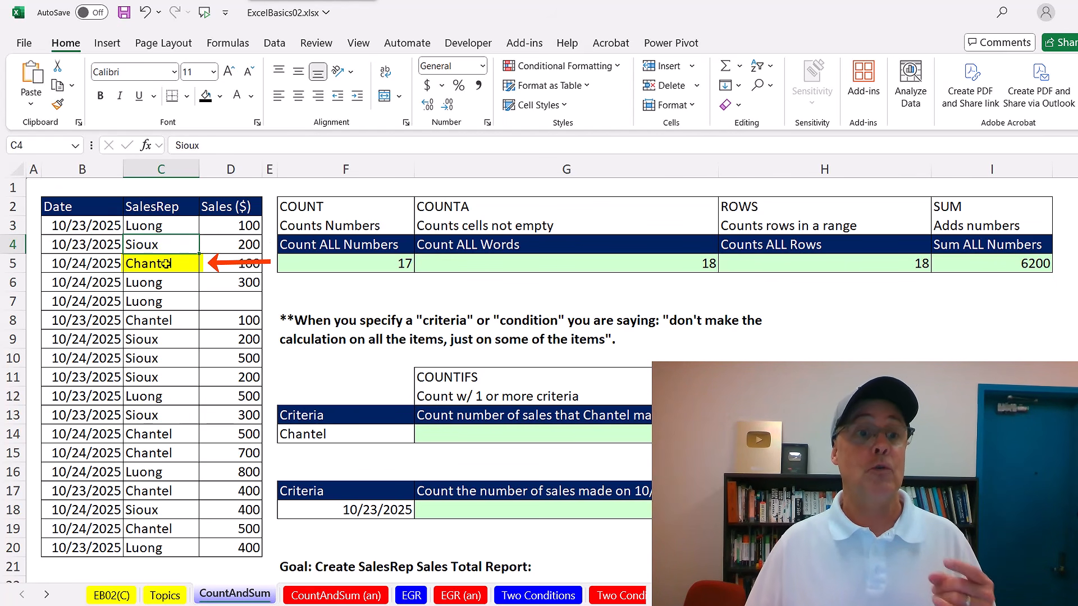
{"action": "left_click", "coordinate": [165, 282]}
{"action": "left_click", "coordinate": [167, 303]}
{"action": "left_click", "coordinate": [168, 321]}
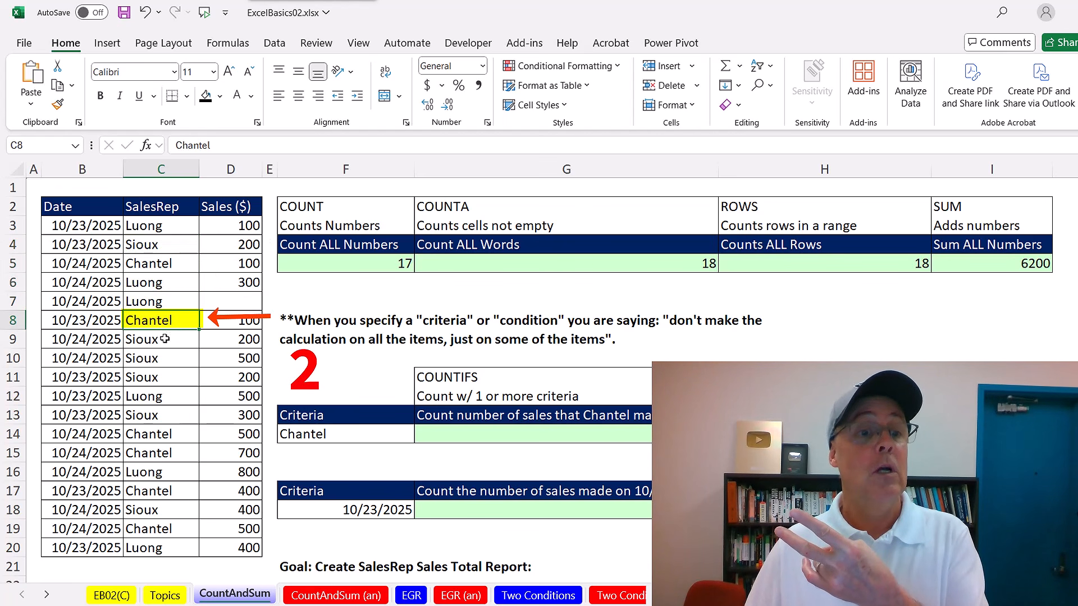
{"action": "left_click", "coordinate": [163, 432]}
{"action": "left_click", "coordinate": [160, 453]}
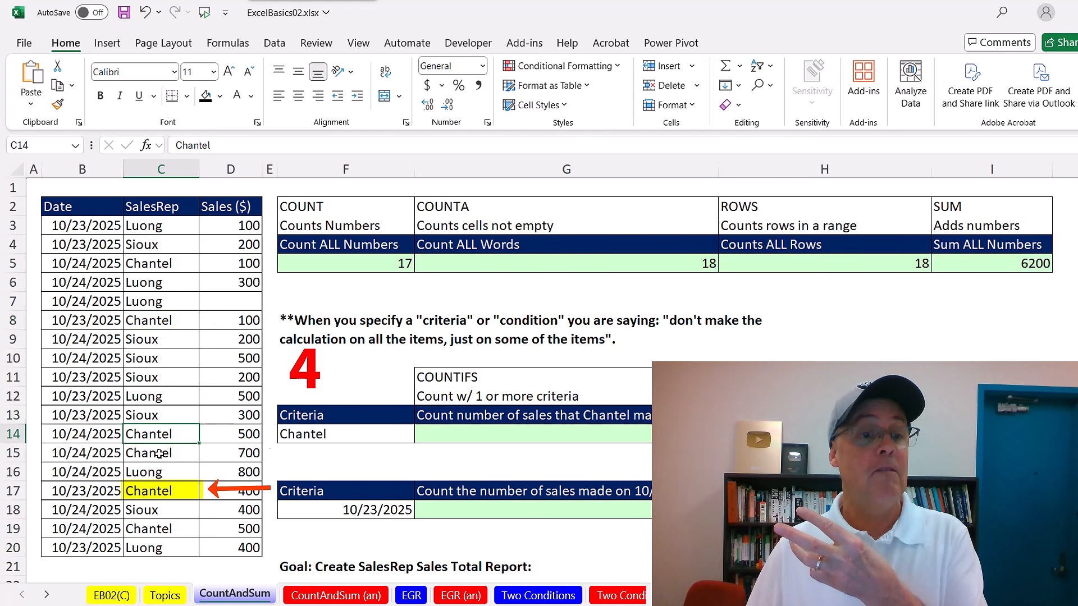
{"action": "left_click", "coordinate": [163, 497]}
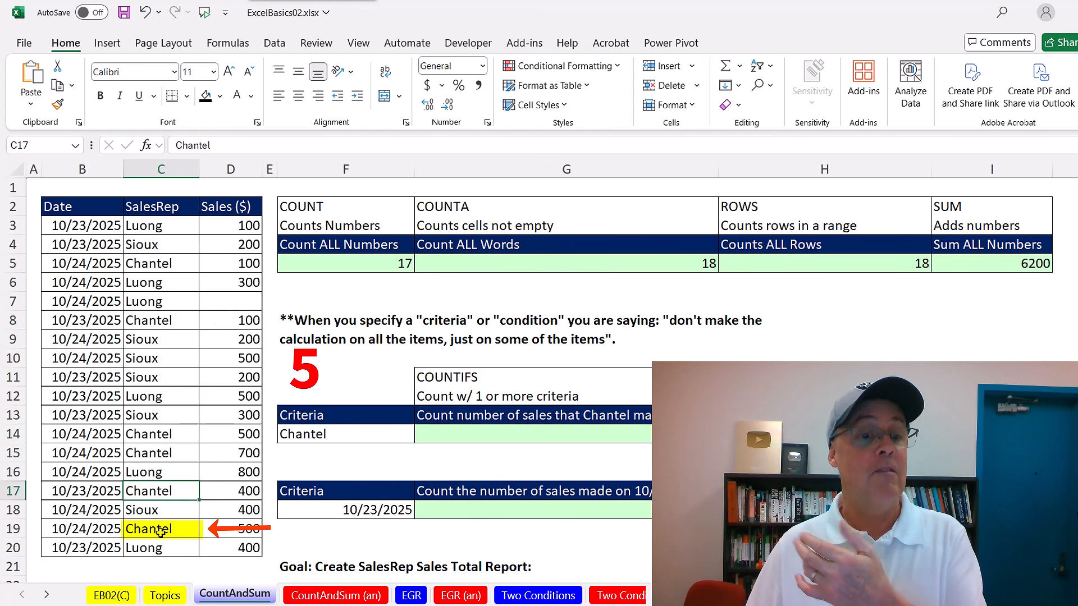
{"action": "left_click", "coordinate": [163, 529]}
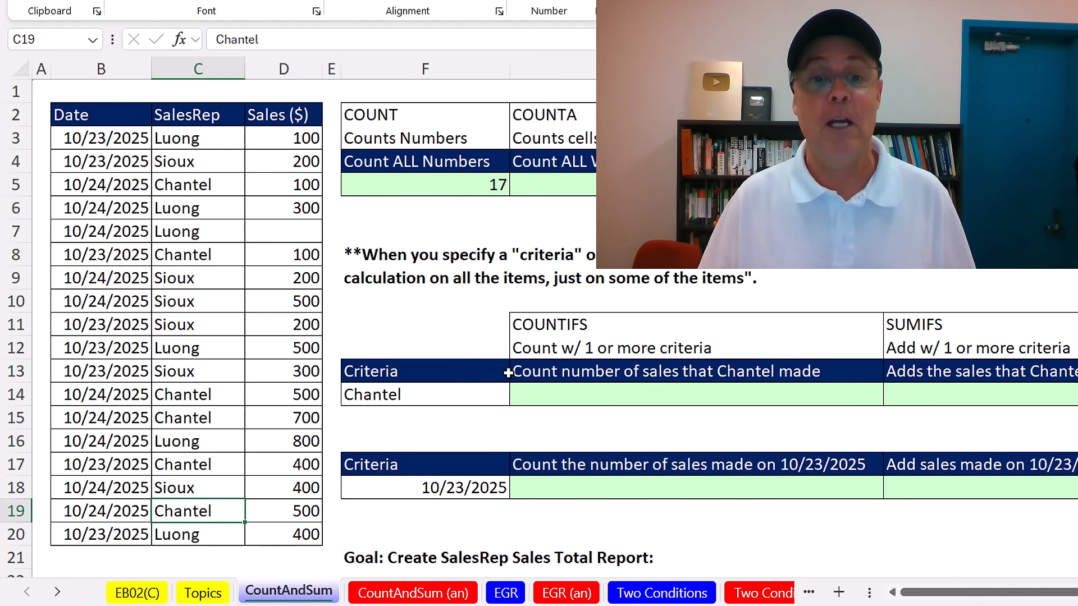
Step: Count the sales made by the rep in F14 with a COUNTIFS formula in G14, using C3:C20 as criteria range
{"action": "left_click", "coordinate": [542, 395]}
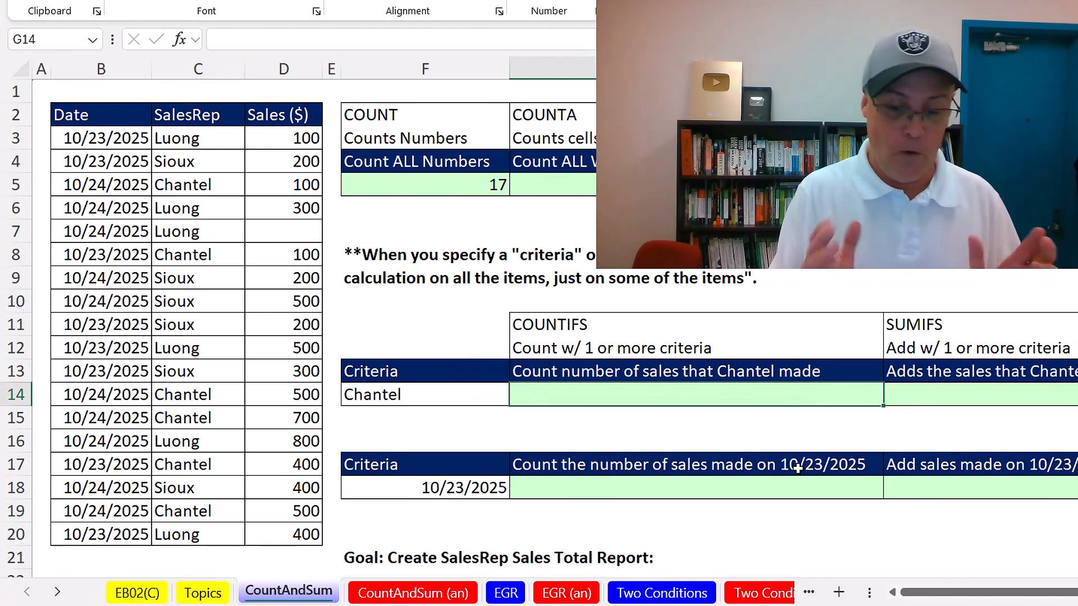
{"action": "type", "text": "=cou"}
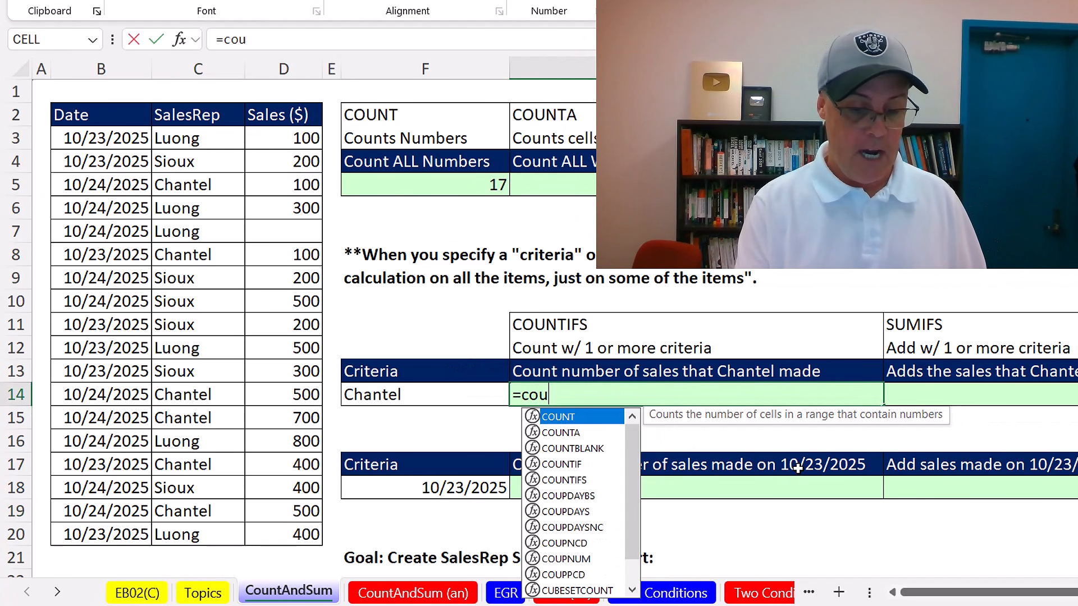
{"action": "type", "text": "ntifs"}
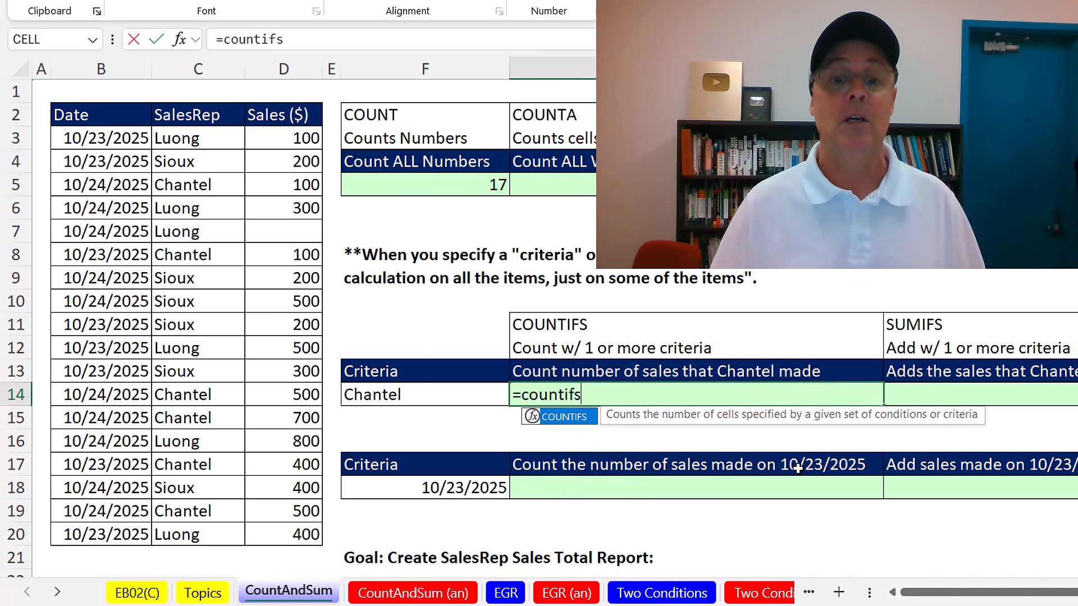
{"action": "key", "text": "BackSpace"}
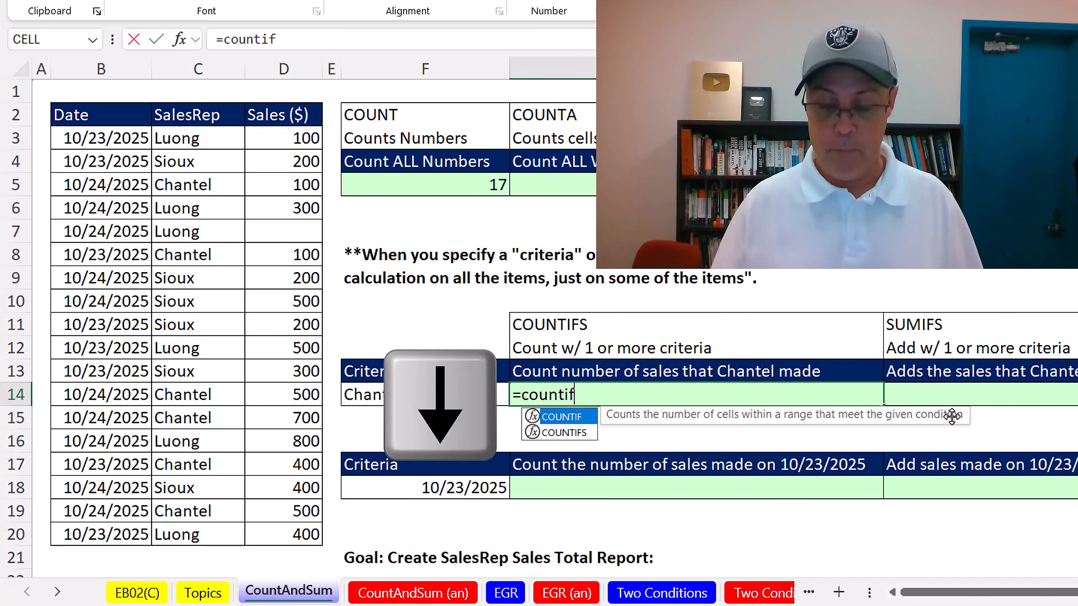
{"action": "key", "text": "Down"}
{"action": "key", "text": "Tab"}
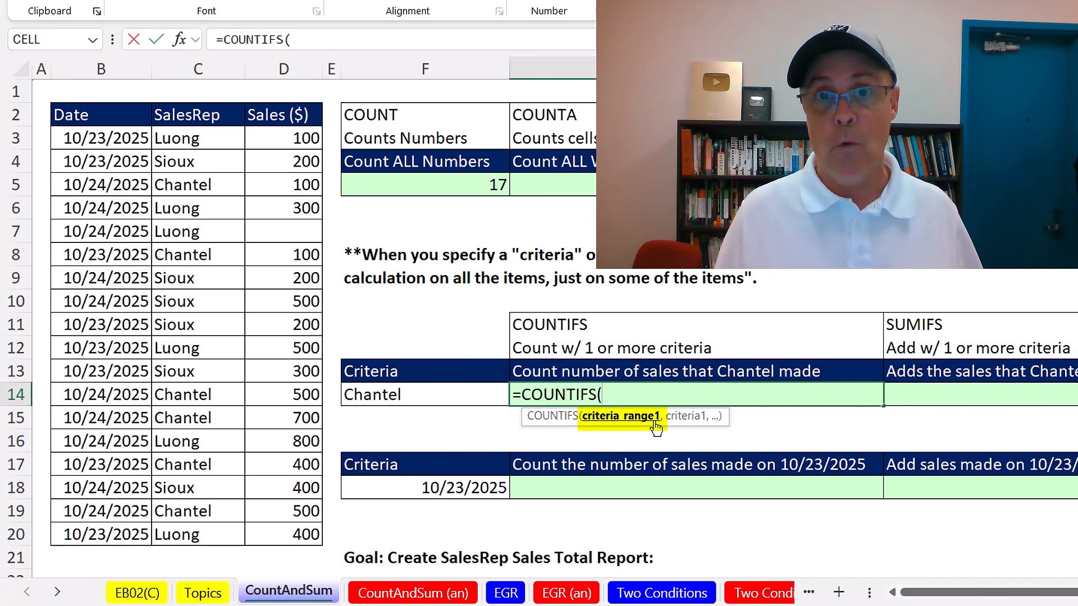
{"action": "type", "text": ","}
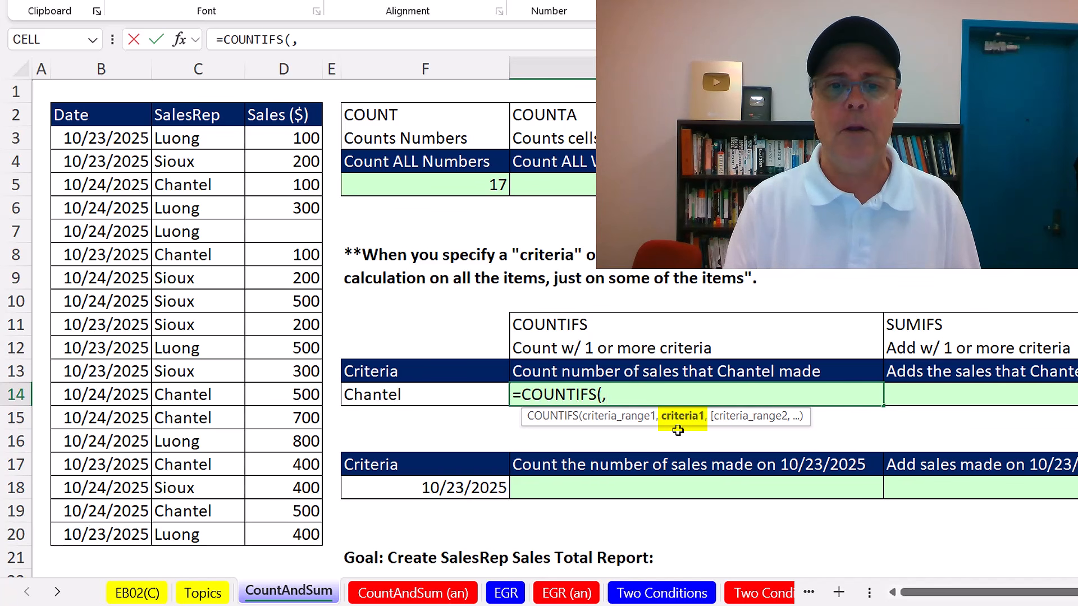
{"action": "key", "text": "BackSpace"}
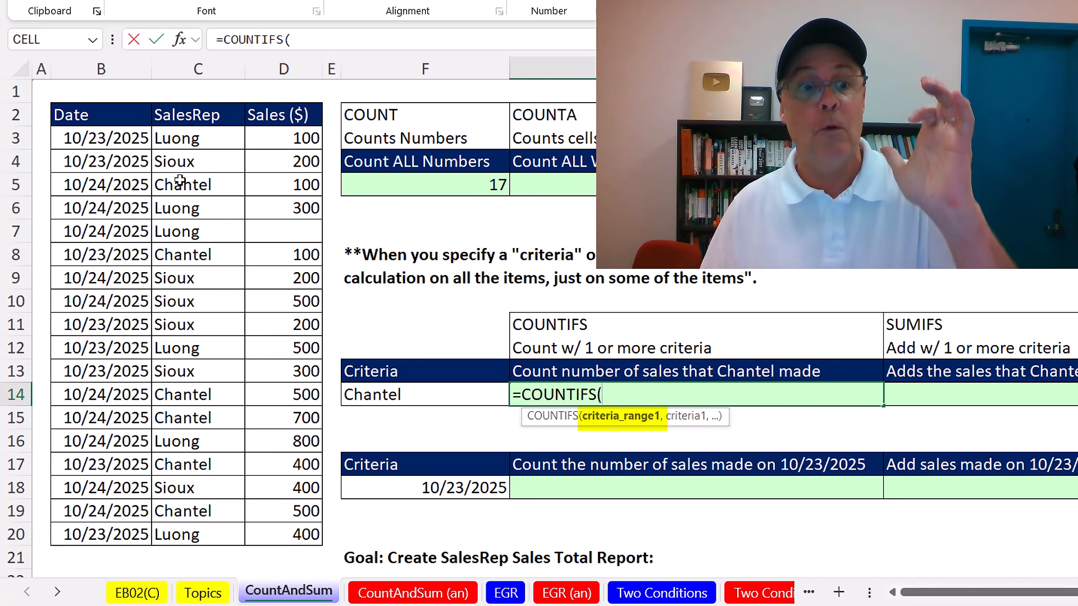
{"action": "type", "text": ","}
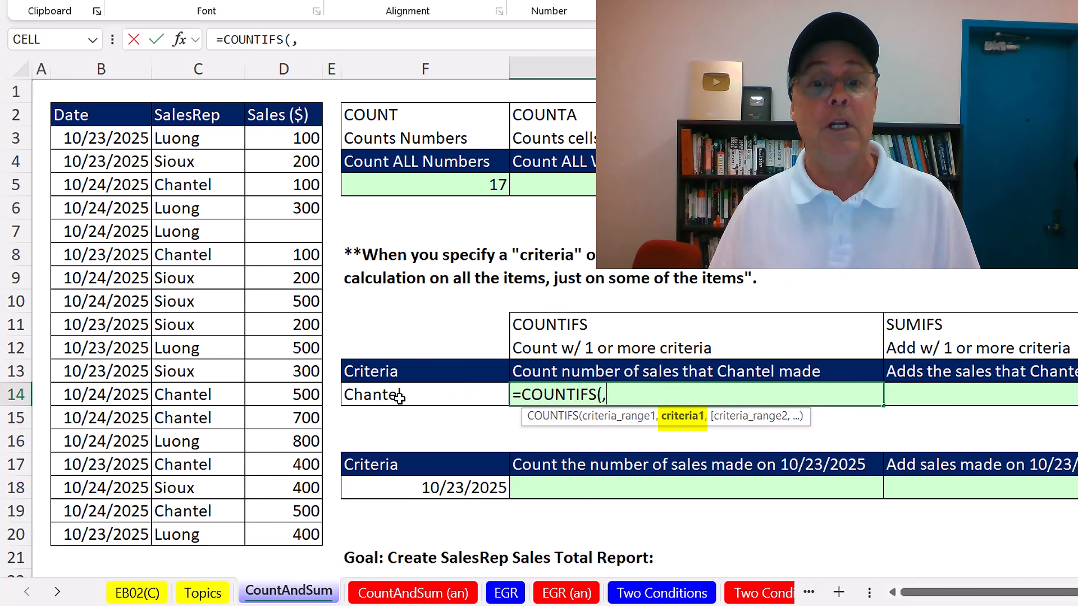
{"action": "key", "text": "BackSpace"}
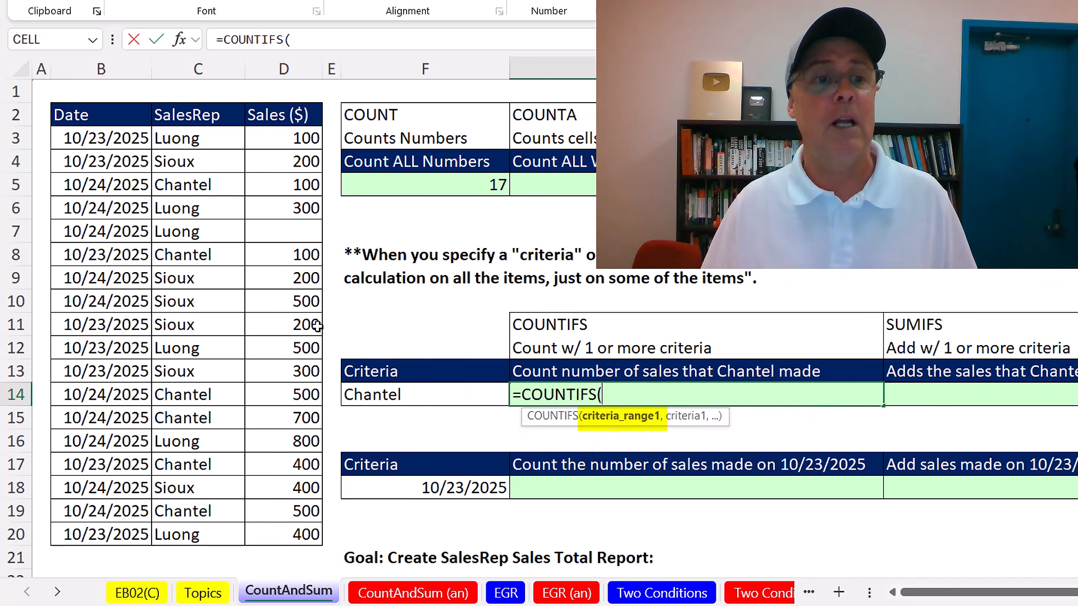
{"action": "left_click_drag", "start_coordinate": [200, 144], "coordinate": [200, 536]}
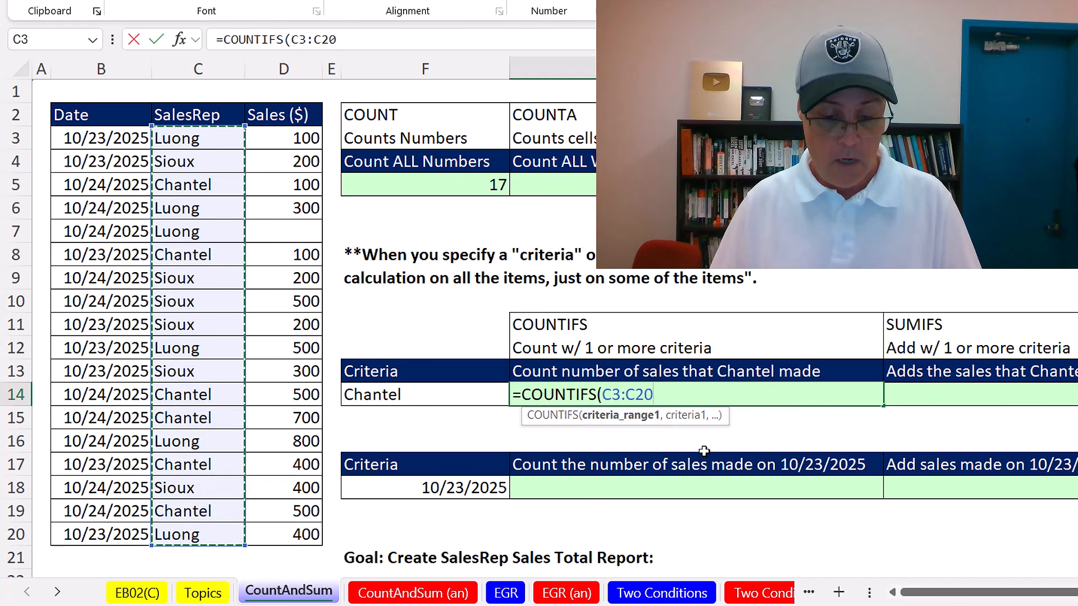
{"action": "type", "text": ","}
{"action": "left_click", "coordinate": [467, 398]}
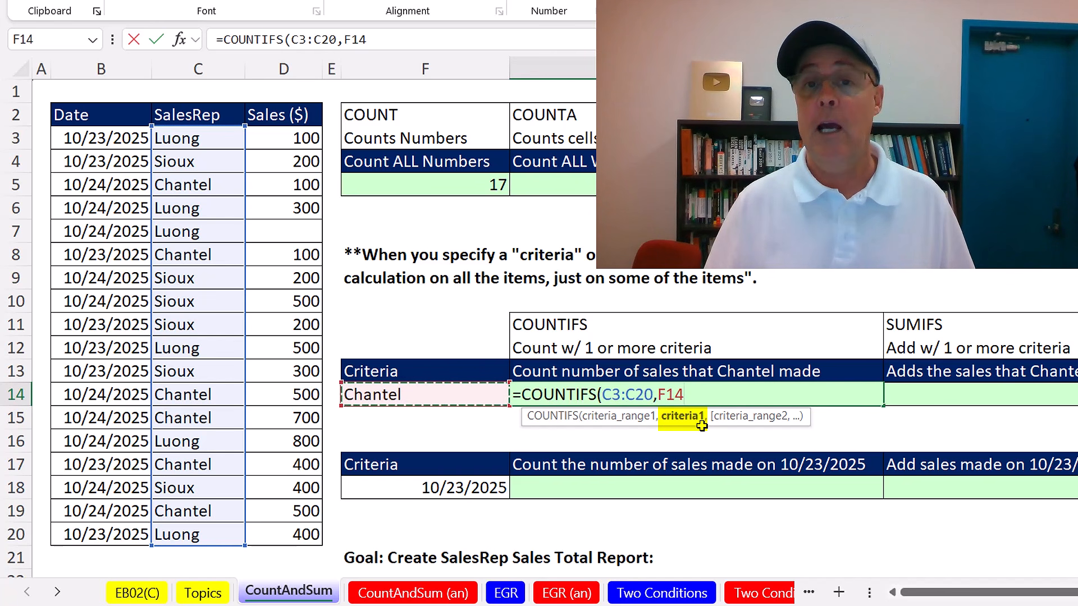
{"action": "key", "text": "ctrl+Return"}
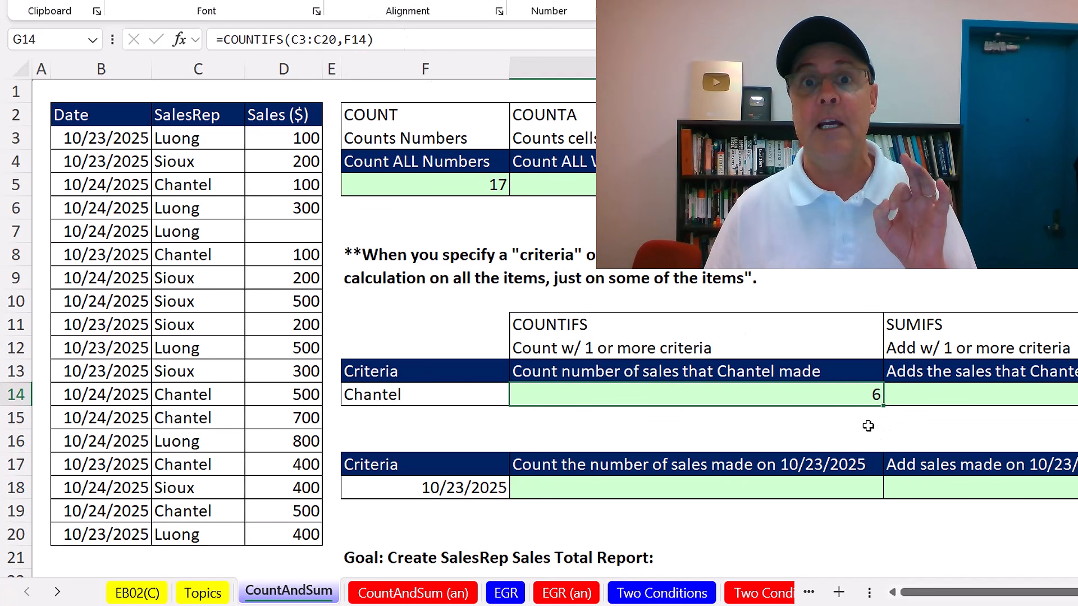
Step: Change the sales rep criterion in F14 to the rep named in C4
{"action": "left_click", "coordinate": [422, 396]}
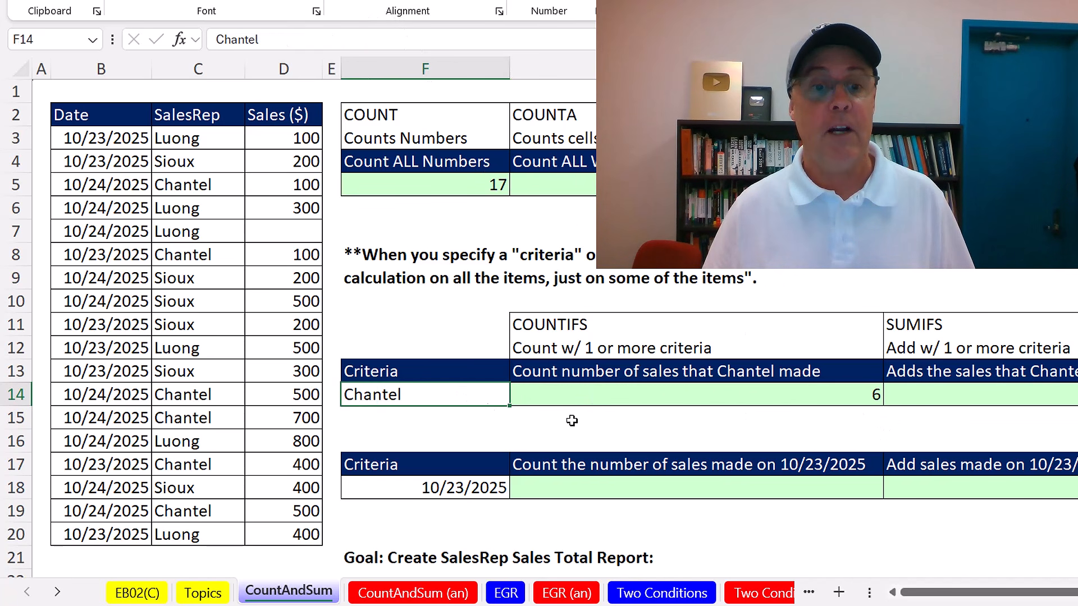
{"action": "type", "text": "Sioux"}
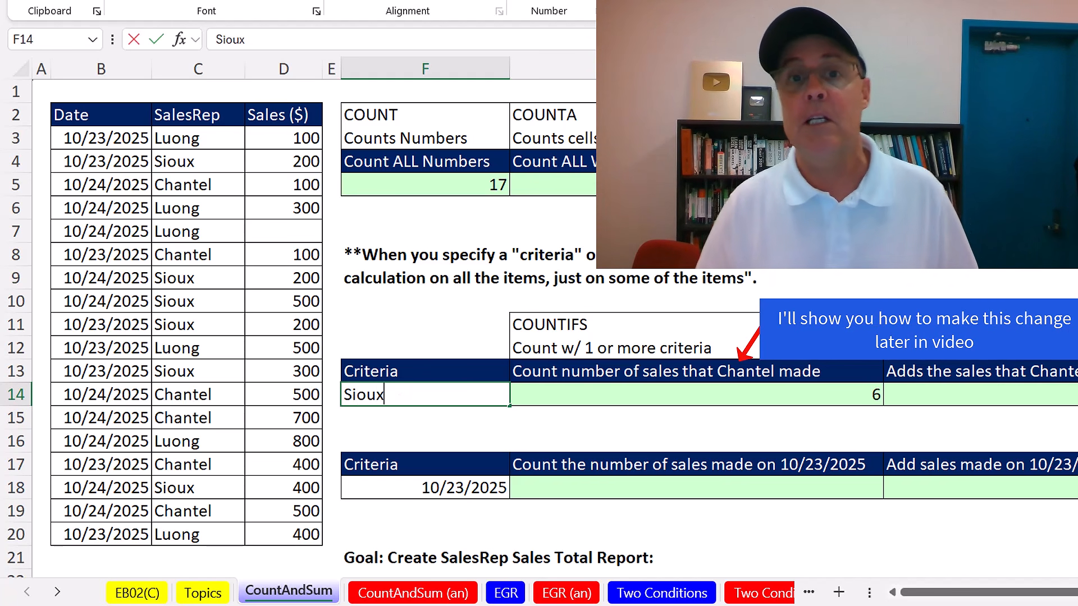
{"action": "key", "text": "ctrl+Return"}
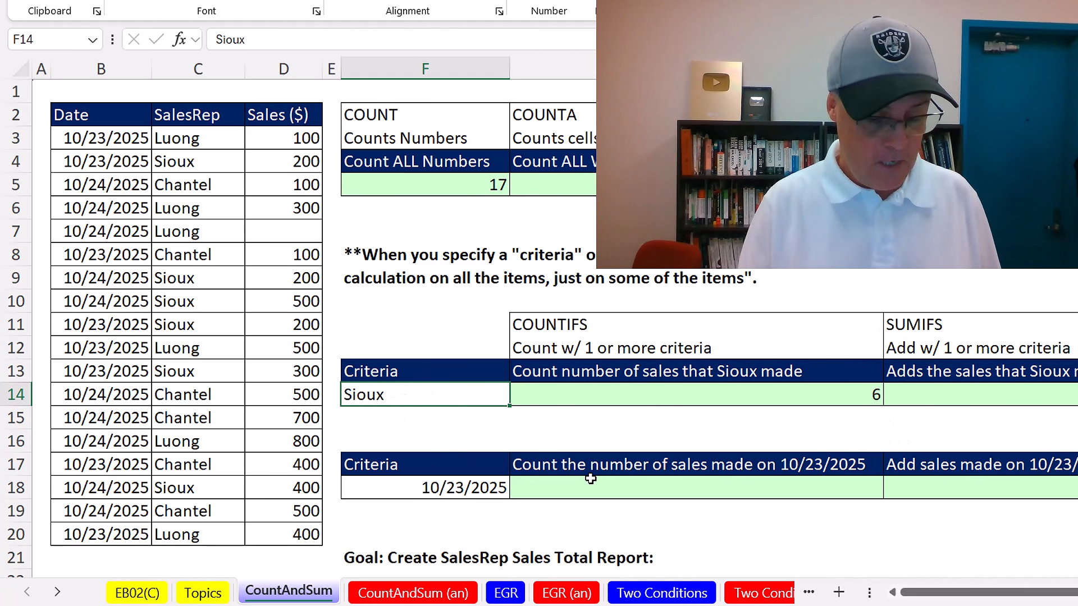
Step: Enter the sales rep named in C5 as the criterion in F14, with a trailing space after the name
{"action": "type", "text": "Chant"}
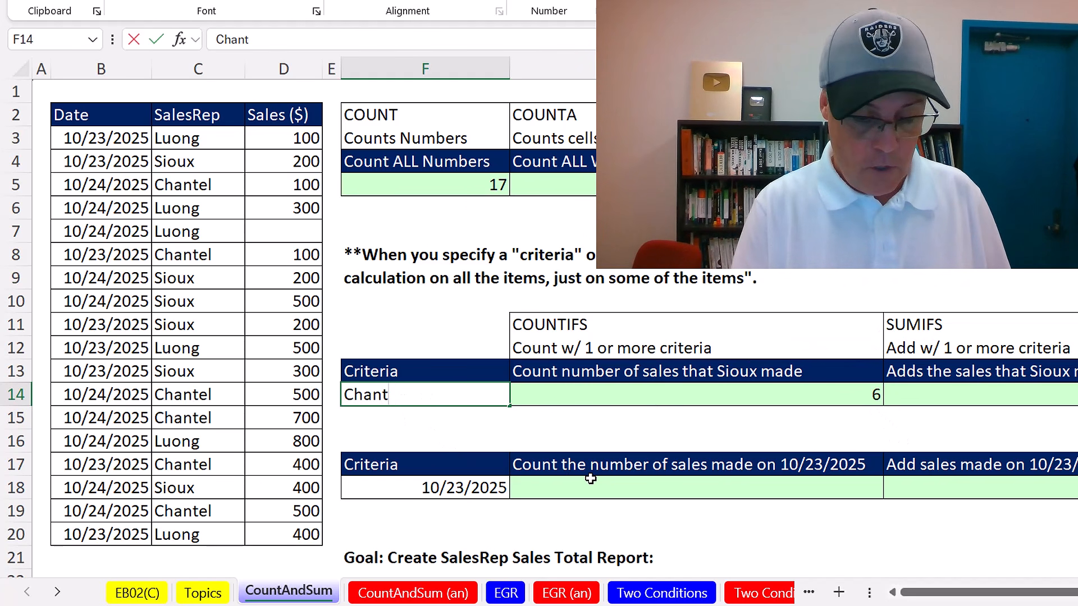
{"action": "type", "text": "el"}
{"action": "key", "text": "ctrl+Return"}
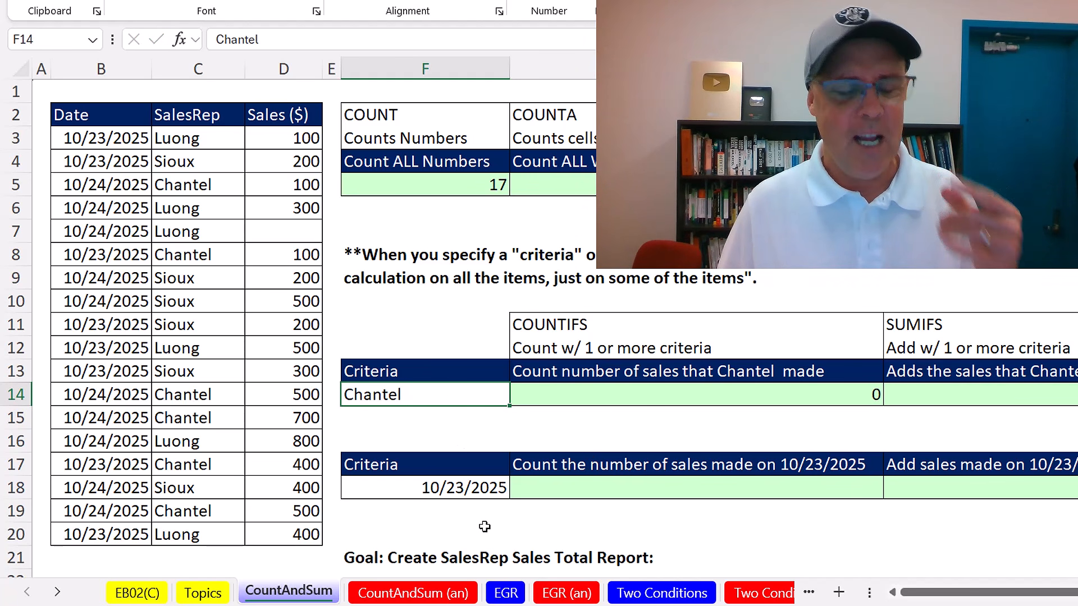
Step: Remove the trailing space after the sales rep's name in F14
{"action": "key", "text": "F2"}
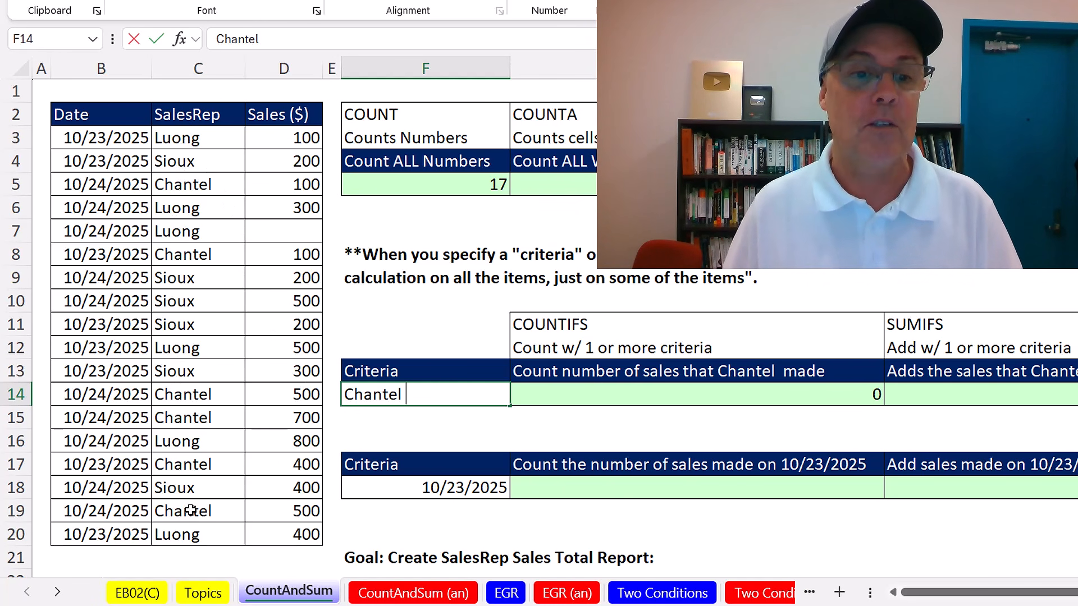
{"action": "key", "text": "BackSpace"}
{"action": "key", "text": "ctrl+Return"}
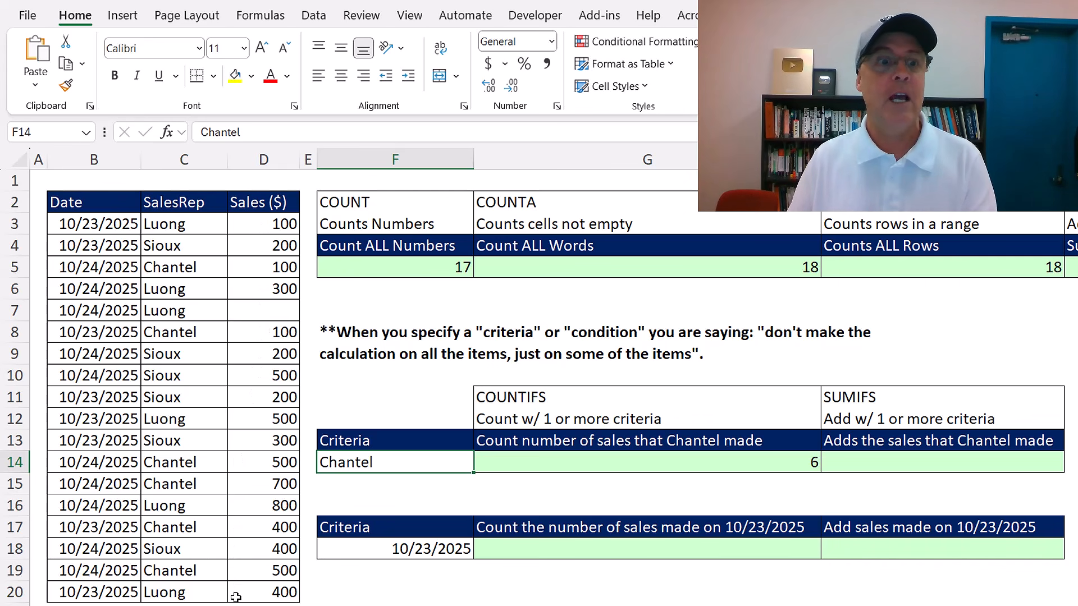
Step: Go down the SalesRep column and pick out the sales amounts in column D that belong to the rep in F14
{"action": "left_click", "coordinate": [194, 224]}
{"action": "left_click", "coordinate": [191, 246]}
{"action": "left_click", "coordinate": [191, 269]}
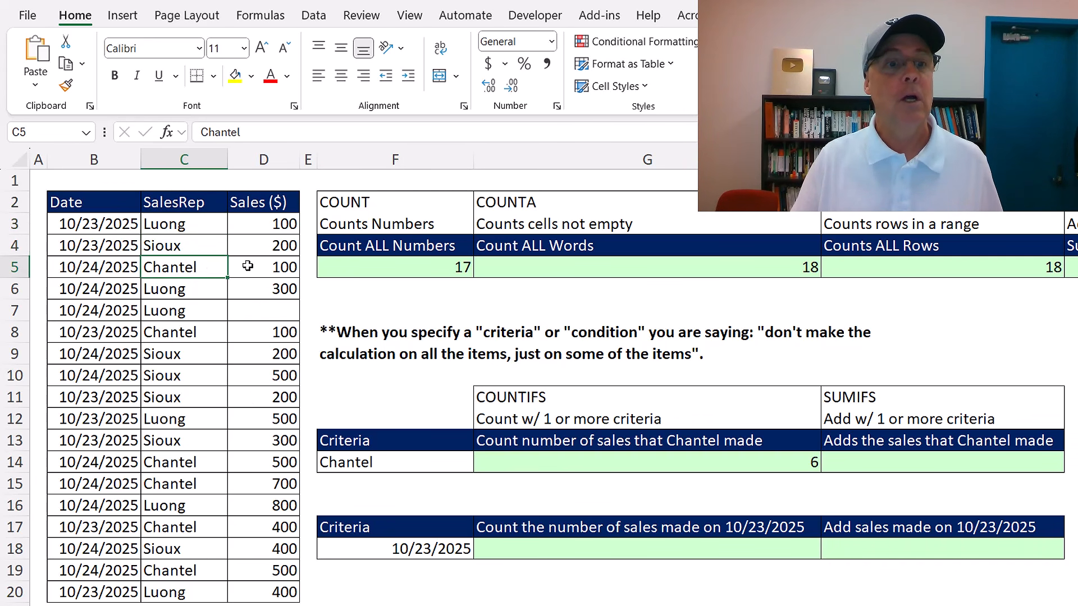
{"action": "left_click", "coordinate": [272, 266]}
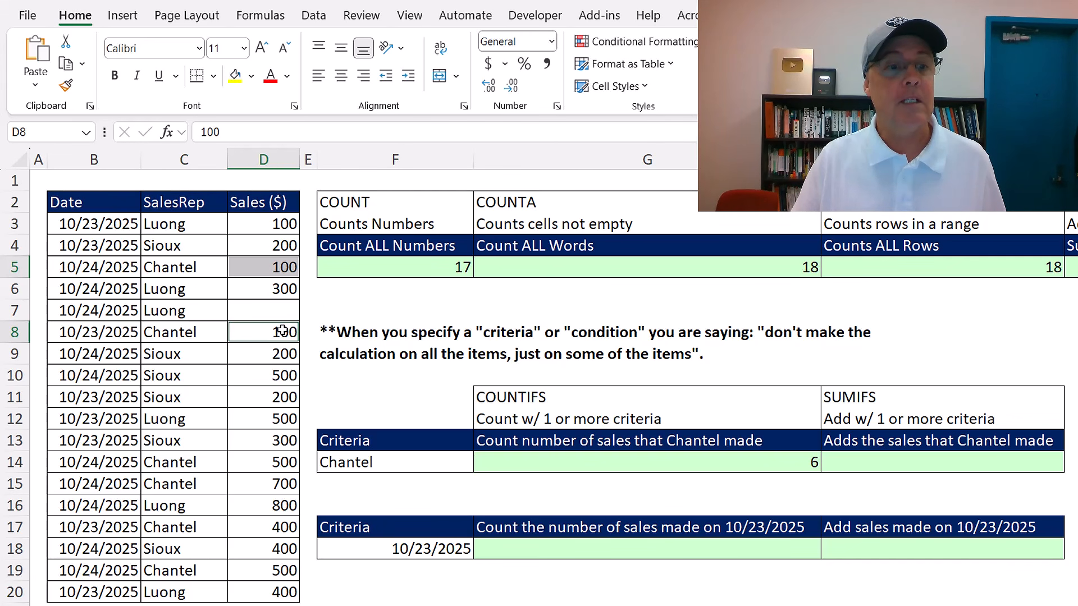
{"action": "left_click", "coordinate": [270, 463], "text": "ctrl"}
{"action": "left_click", "coordinate": [262, 483], "text": "ctrl"}
{"action": "left_click", "coordinate": [256, 531], "text": "ctrl"}
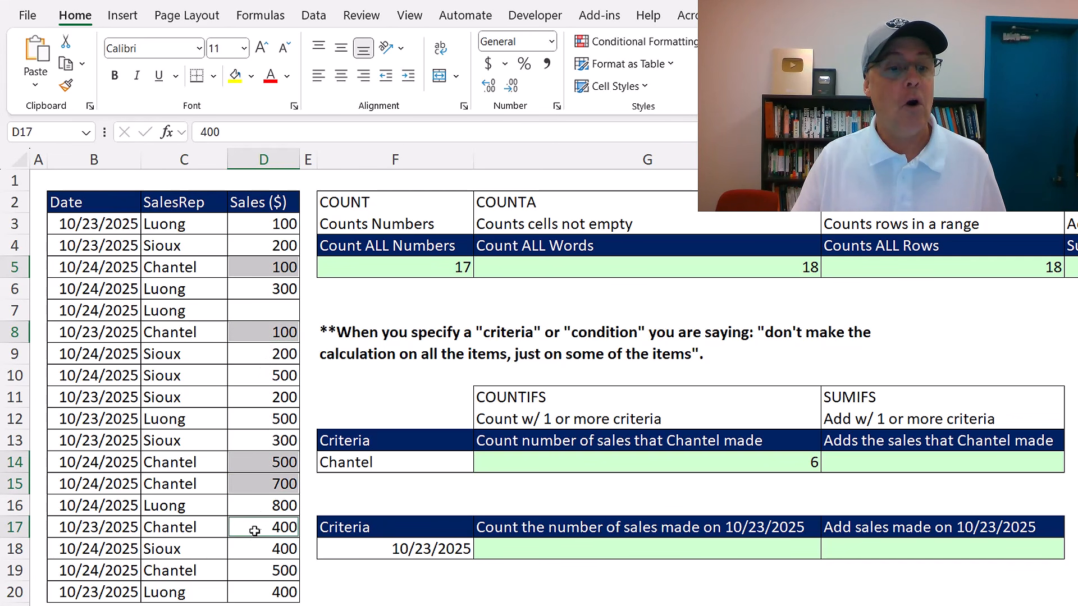
{"action": "left_click", "coordinate": [260, 595], "text": "ctrl"}
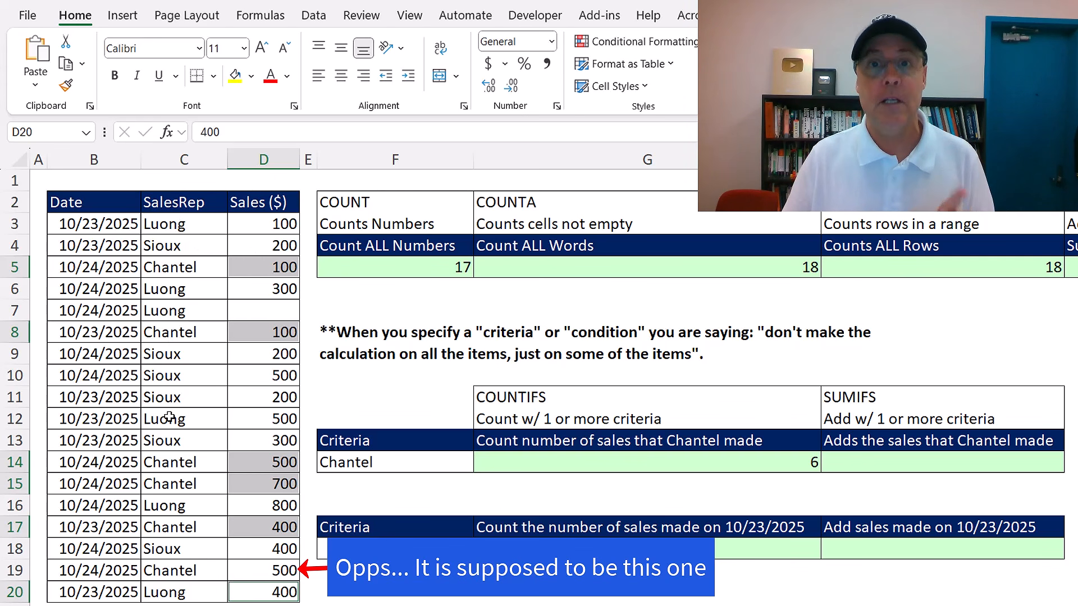
Step: Add the sales of the rep in F14 with a SUMIFS formula in H14, summing D3:D20 with C3:C20 as criteria range
{"action": "left_click", "coordinate": [867, 460]}
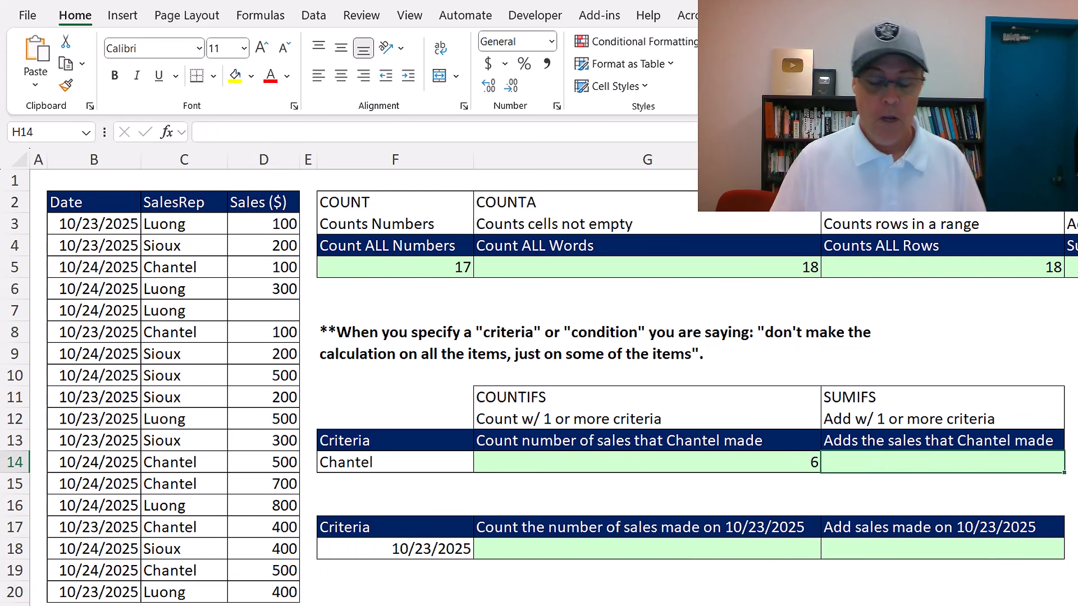
{"action": "type", "text": "=sumifs"}
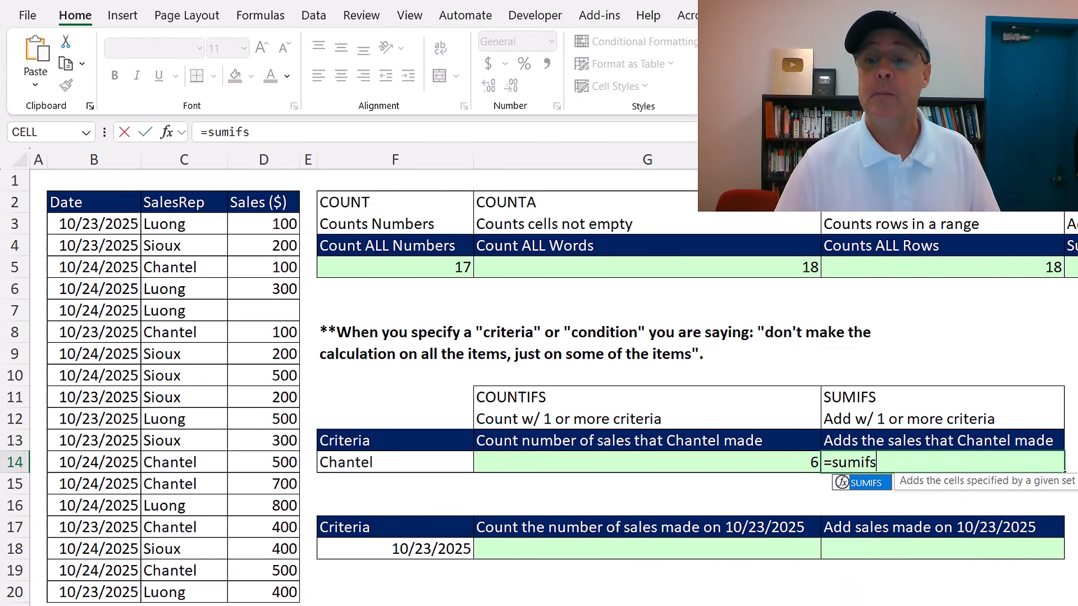
{"action": "key", "text": "Tab"}
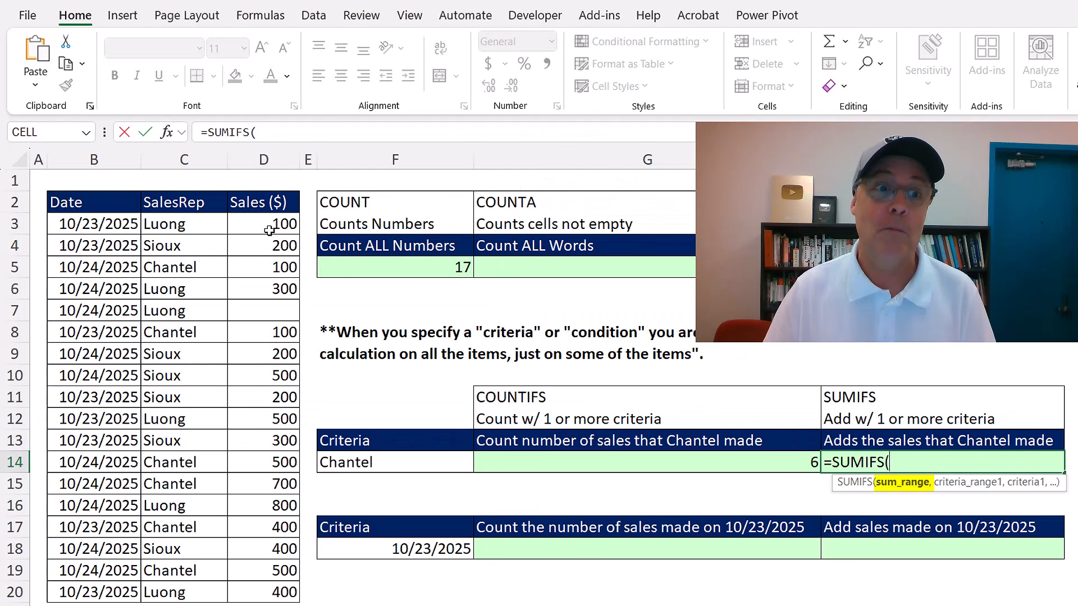
{"action": "left_click_drag", "start_coordinate": [263, 223], "coordinate": [264, 591]}
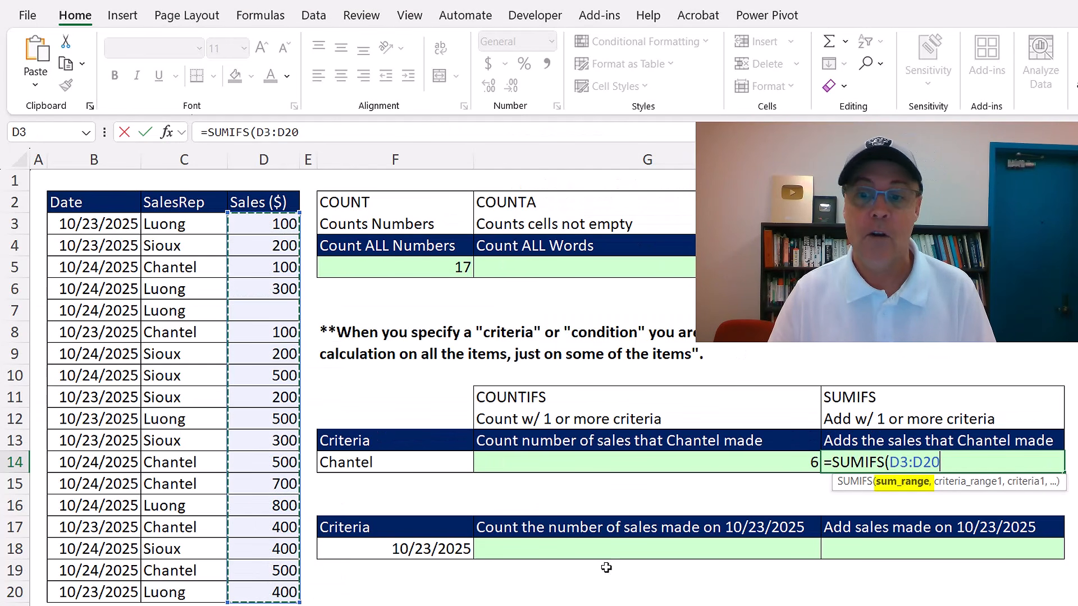
{"action": "type", "text": ","}
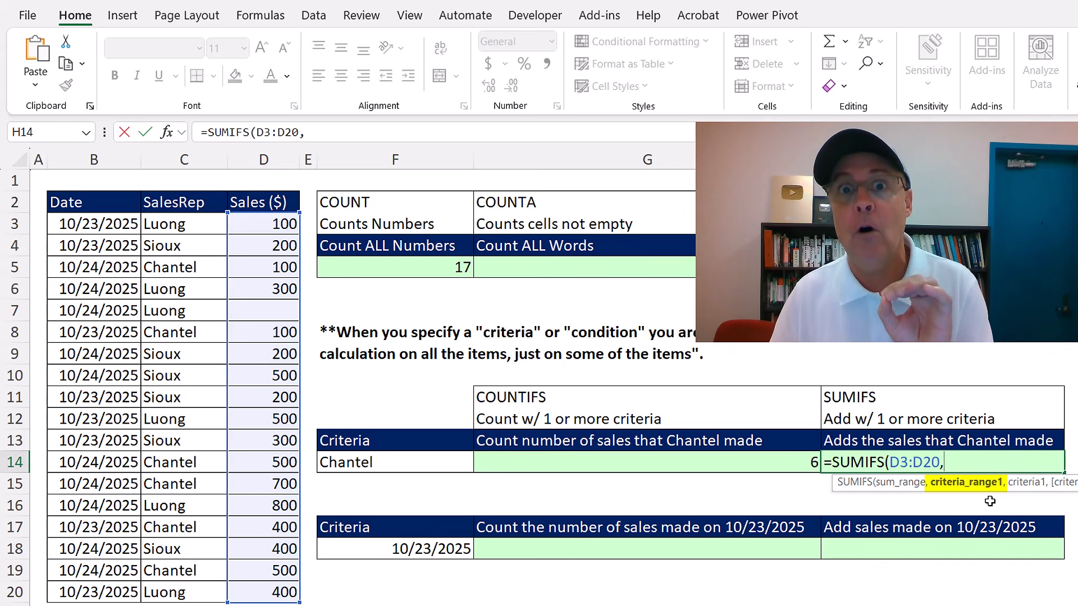
{"action": "left_click_drag", "start_coordinate": [171, 224], "coordinate": [207, 587]}
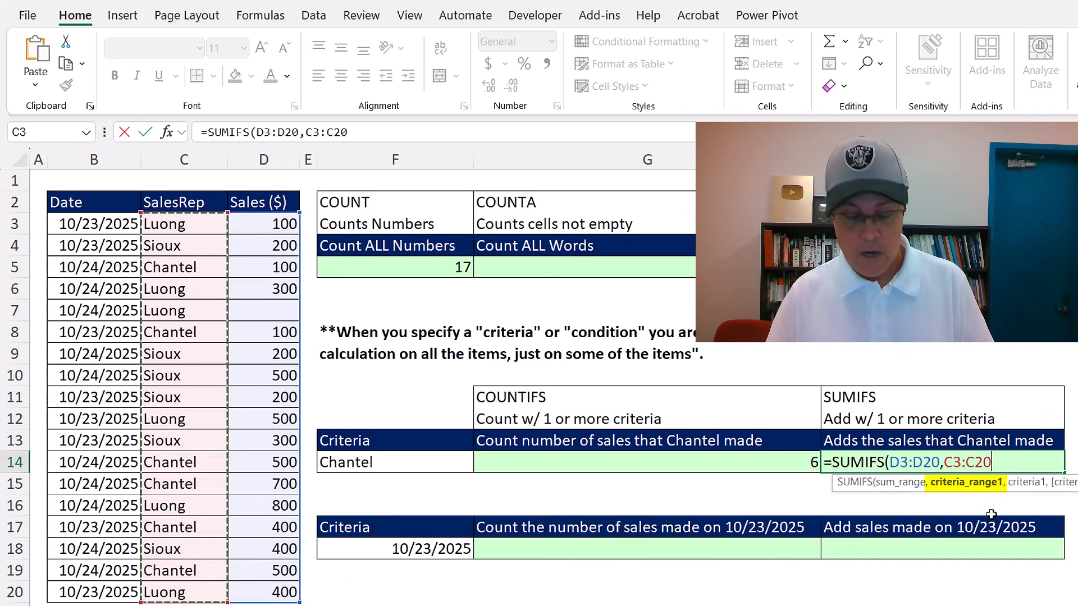
{"action": "type", "text": ","}
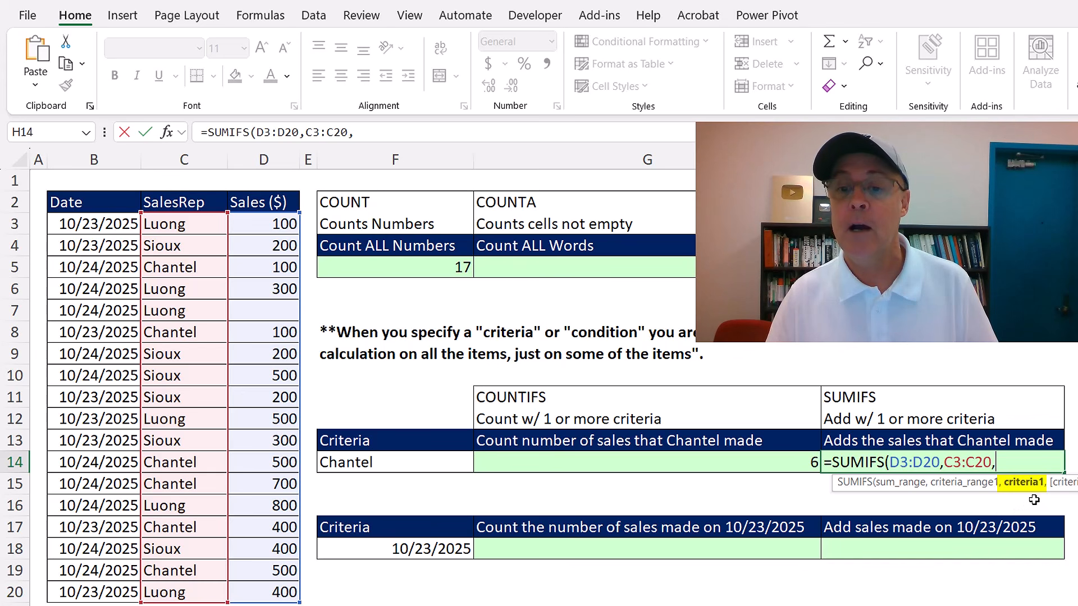
{"action": "left_click", "coordinate": [390, 462]}
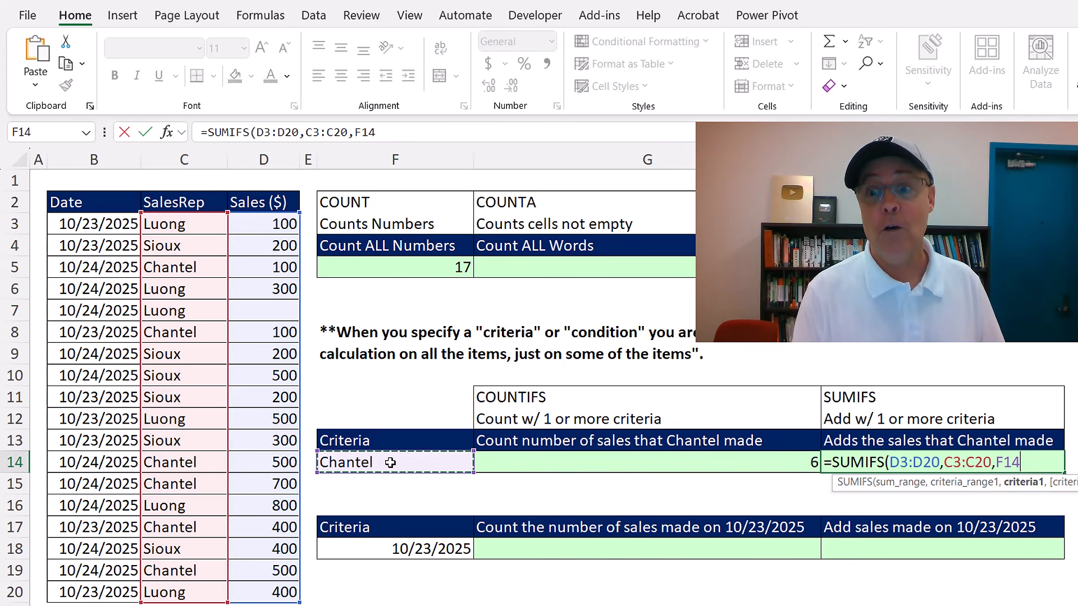
{"action": "type", "text": ")"}
{"action": "key", "text": "ctrl+Return"}
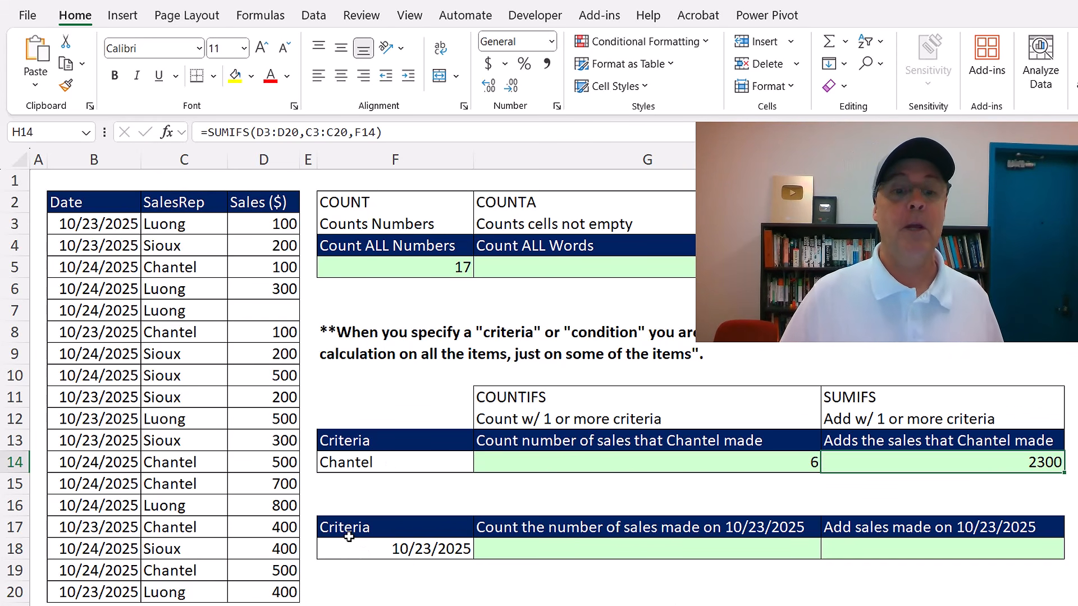
Step: Test the formulas by changing the criterion in F14 to the sales rep named in C4, and undo the change
{"action": "key", "text": "Left"}
{"action": "key", "text": "Left"}
{"action": "type", "text": "Siou"}
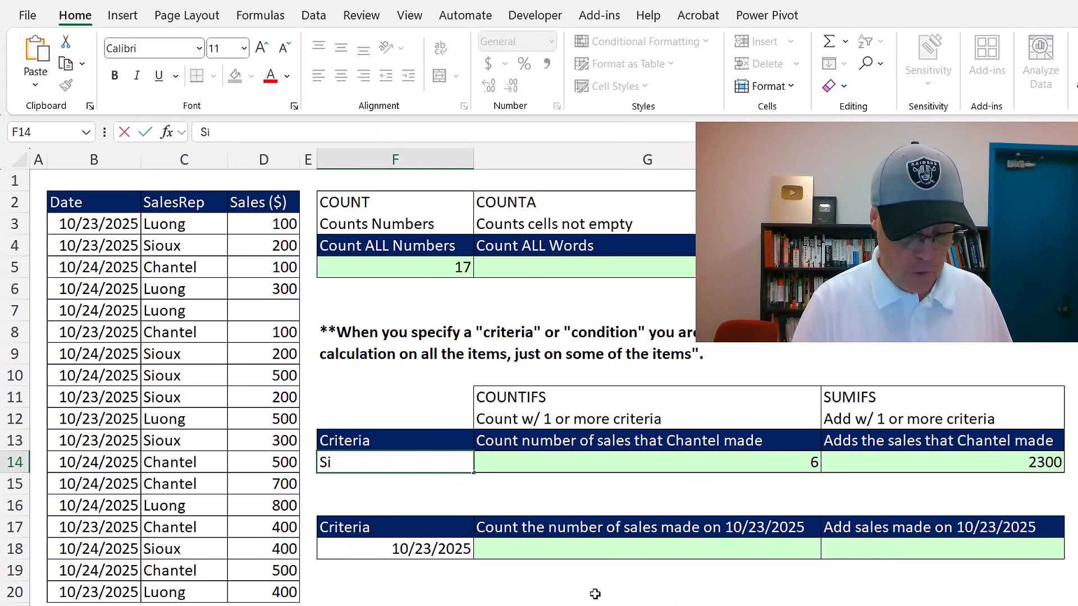
{"action": "key", "text": "ctrl+Return"}
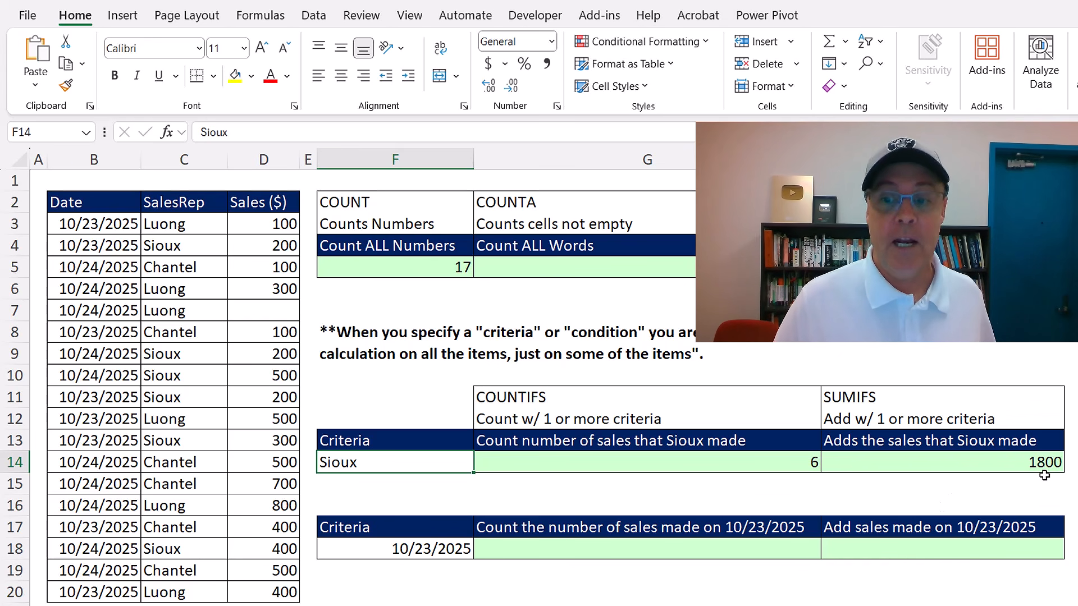
{"action": "key", "text": "ctrl+z"}
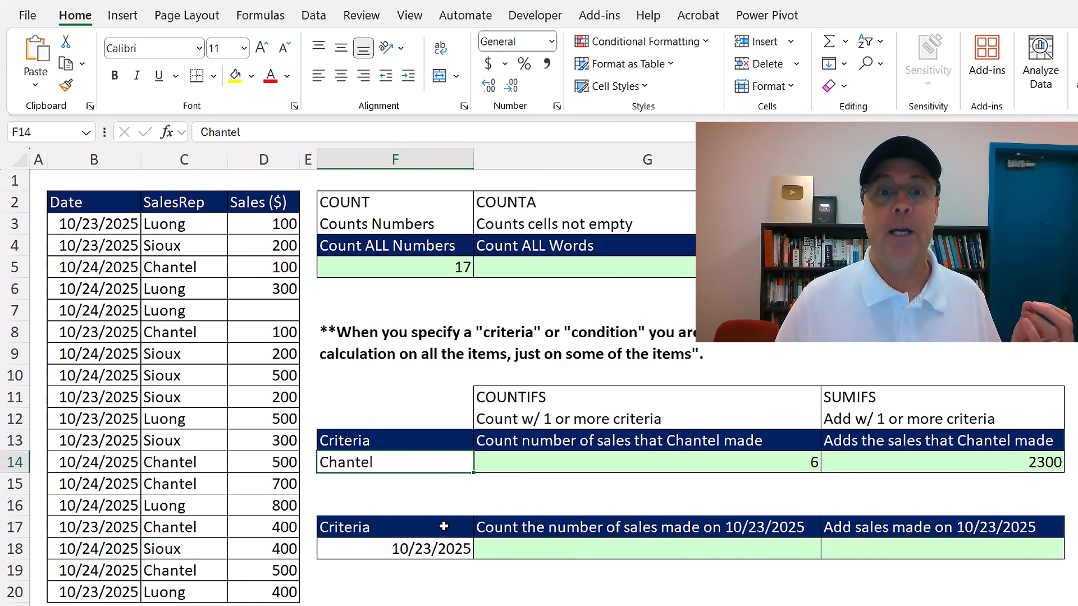
Step: Count the sales made on the date in F18 with a COUNTIFS formula in G18, using B3:B20 as criteria range
{"action": "left_click", "coordinate": [551, 548]}
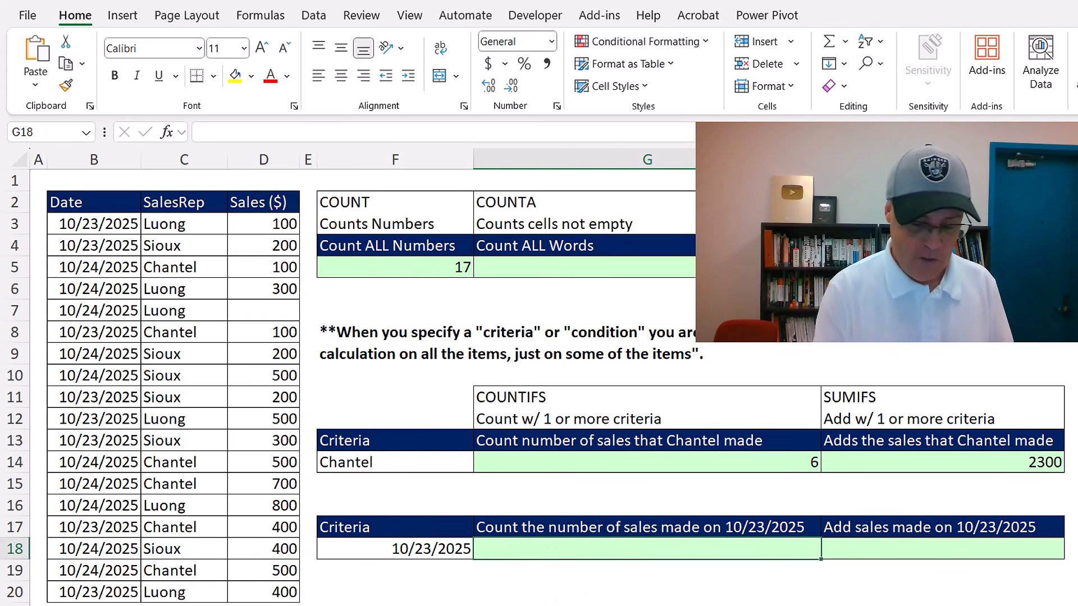
{"action": "type", "text": "=counti"}
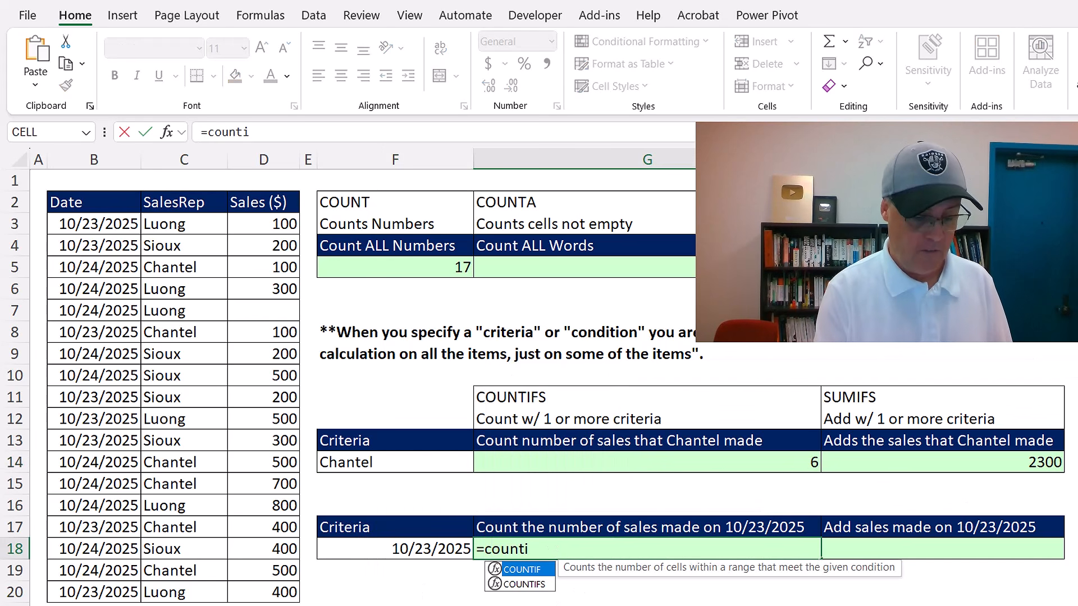
{"action": "key", "text": "Down"}
{"action": "key", "text": "Tab"}
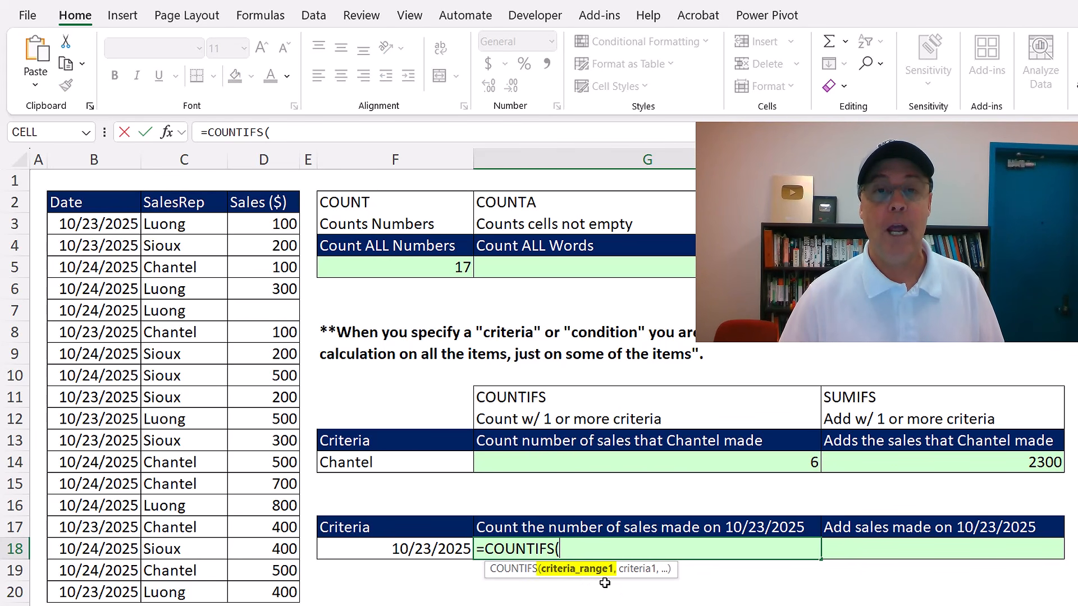
{"action": "left_click_drag", "start_coordinate": [101, 226], "coordinate": [112, 593]}
{"action": "type", "text": ","}
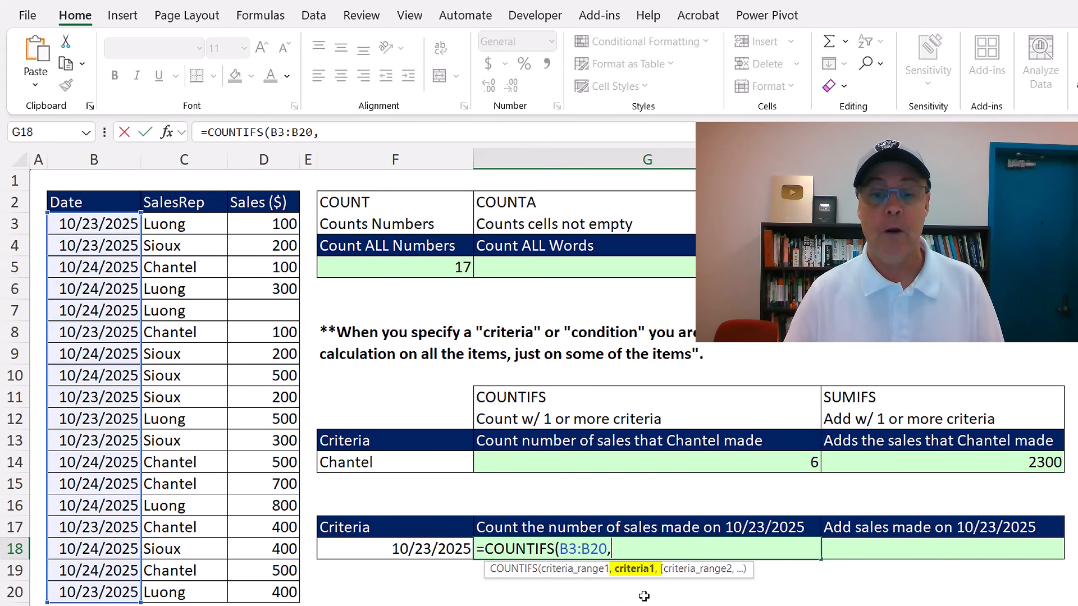
{"action": "left_click", "coordinate": [414, 544]}
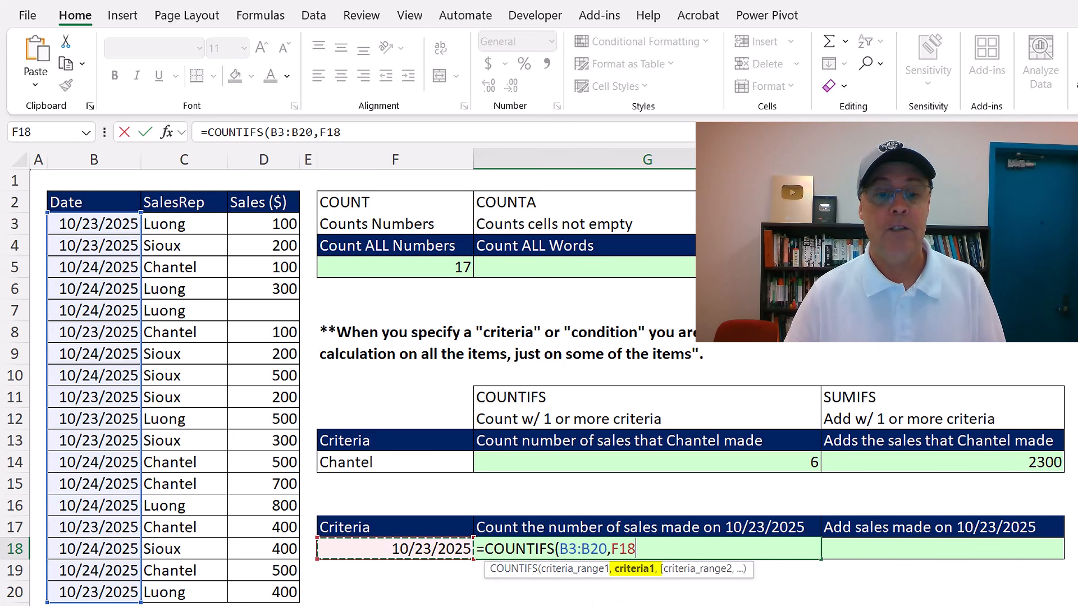
{"action": "key", "text": "Tab"}
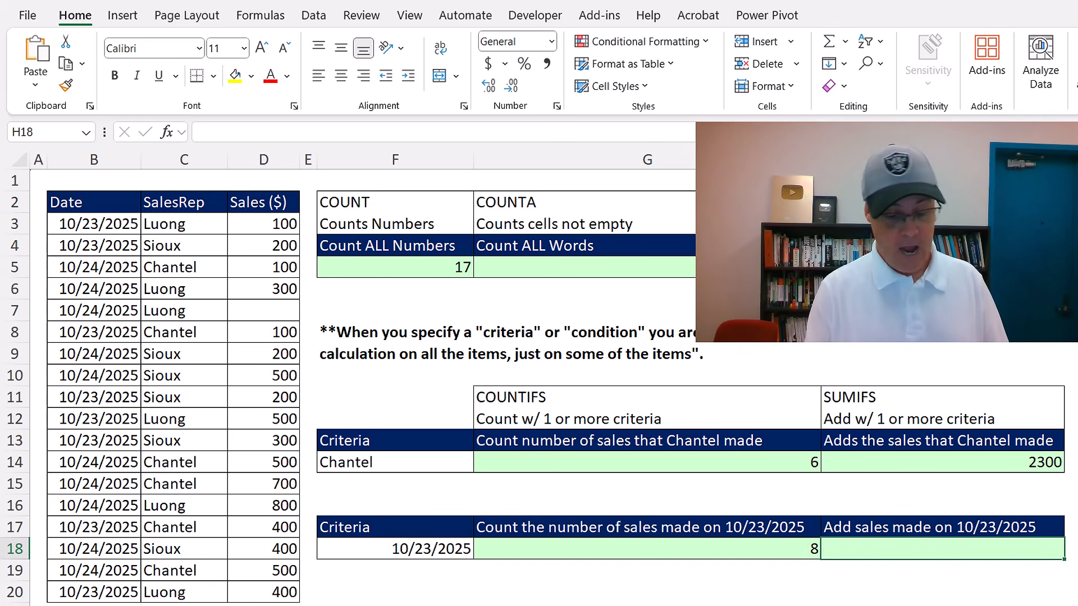
Step: Add the sales made on the date in F18 with a SUMIFS formula in H18, summing D3:D20 with B3:B20 as criteria range
{"action": "type", "text": "=sumifs"}
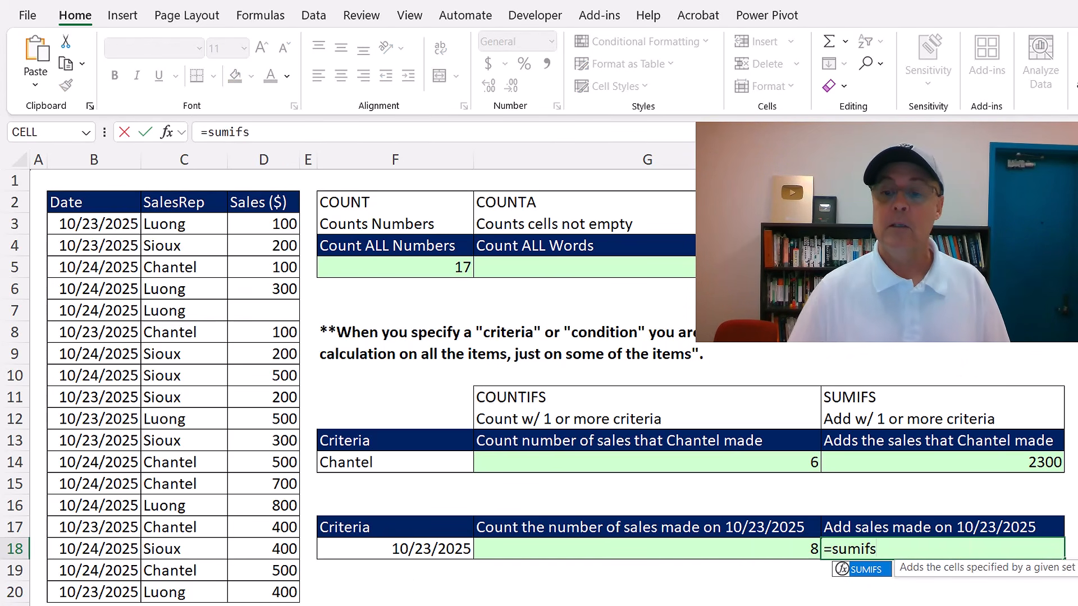
{"action": "key", "text": "Tab"}
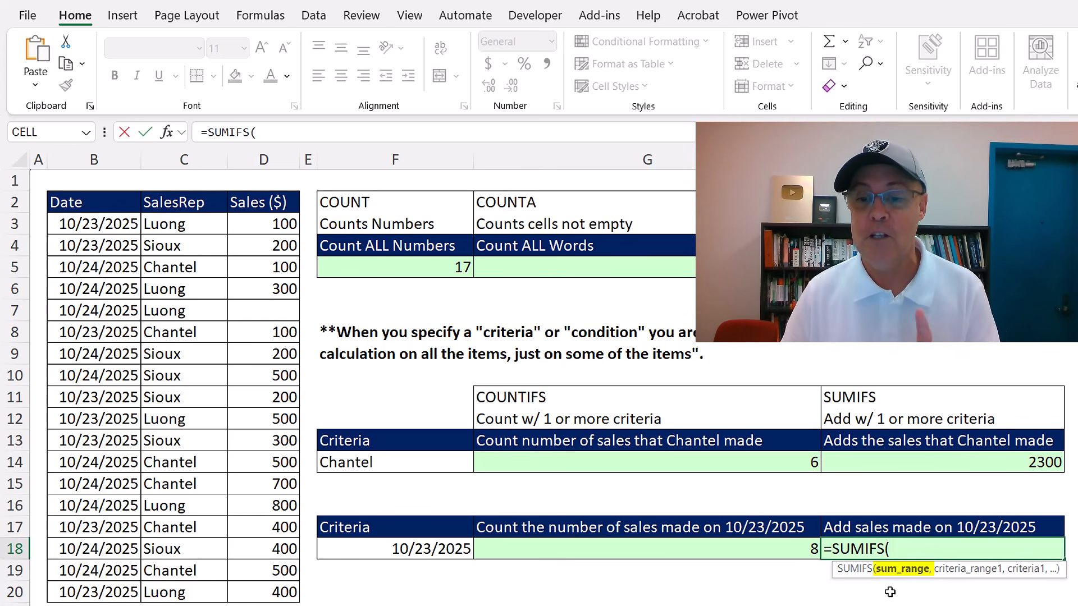
{"action": "left_click_drag", "start_coordinate": [247, 225], "coordinate": [260, 593]}
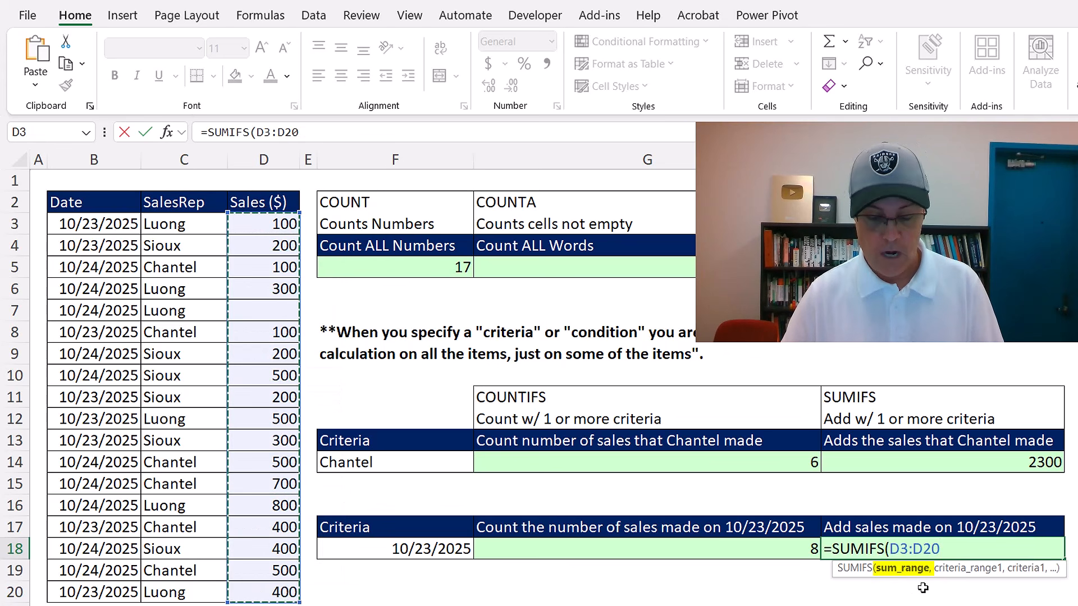
{"action": "type", "text": ","}
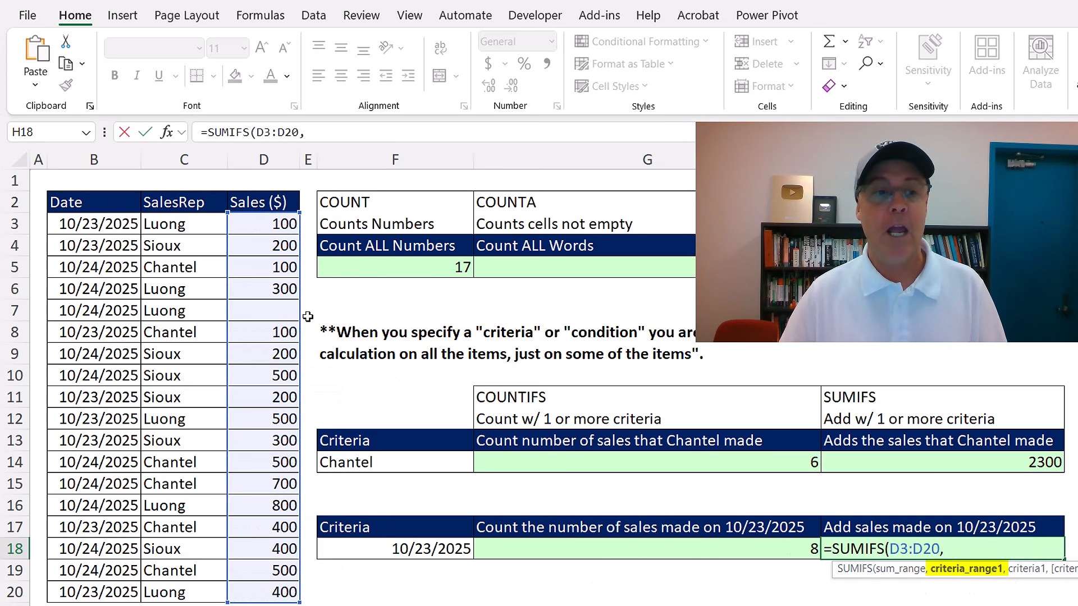
{"action": "left_click_drag", "start_coordinate": [112, 224], "coordinate": [102, 590]}
{"action": "type", "text": ","}
{"action": "left_click", "coordinate": [413, 543]}
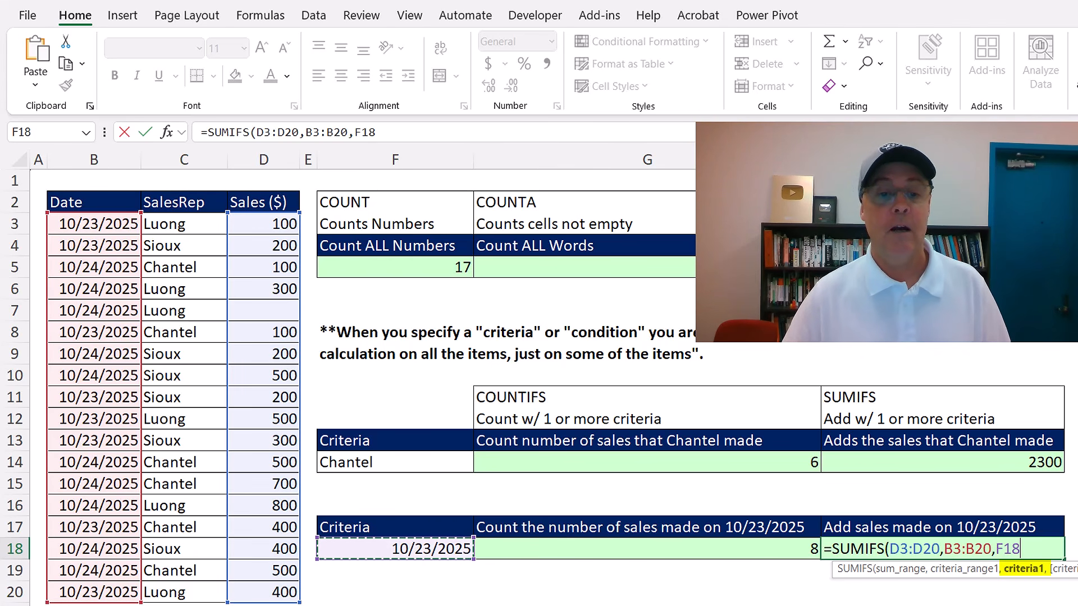
{"action": "type", "text": ")"}
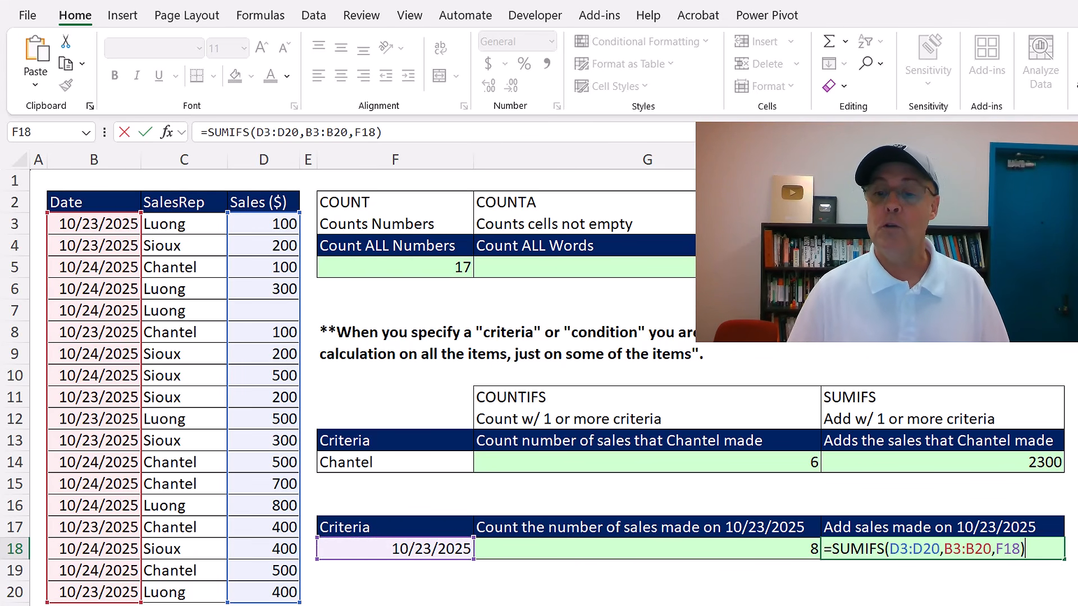
{"action": "key", "text": "ctrl+Return"}
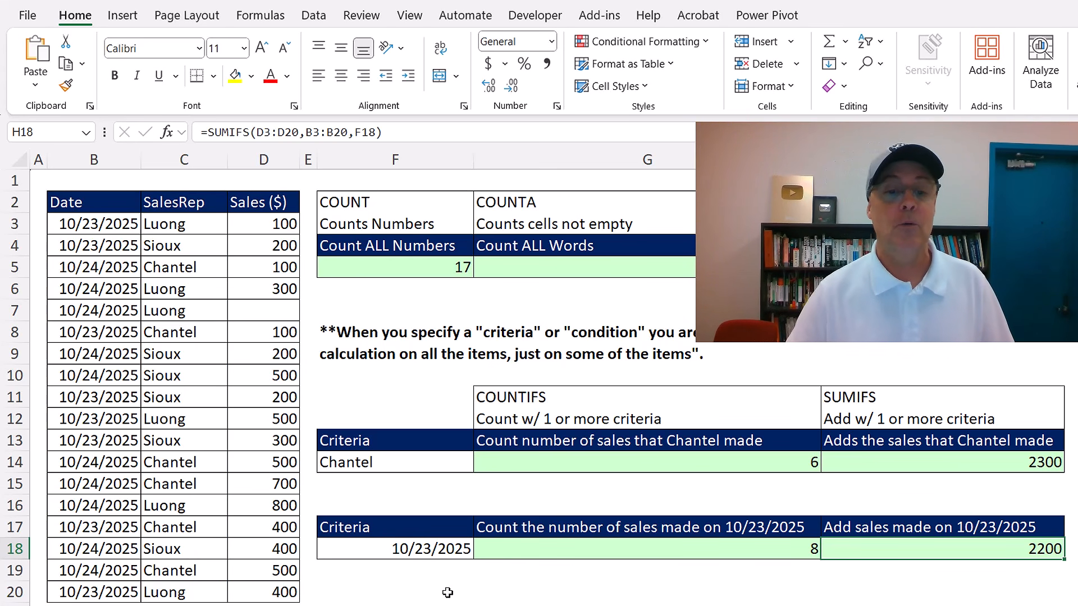
Step: Change the date criterion in F18 to 10/24/2025
{"action": "double_click", "coordinate": [426, 548]}
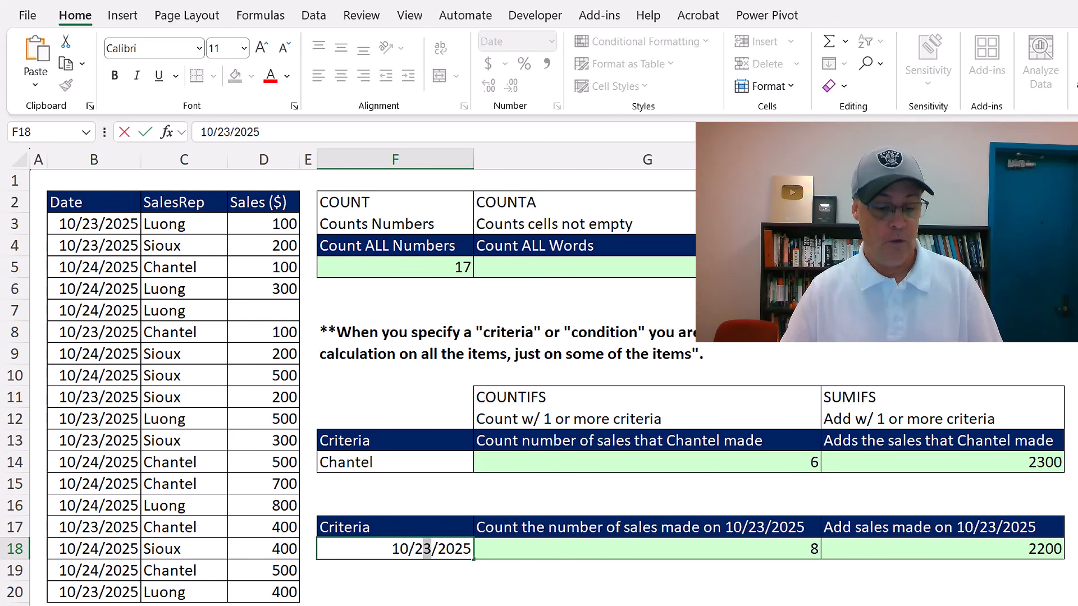
{"action": "key", "text": "ctrl+Return"}
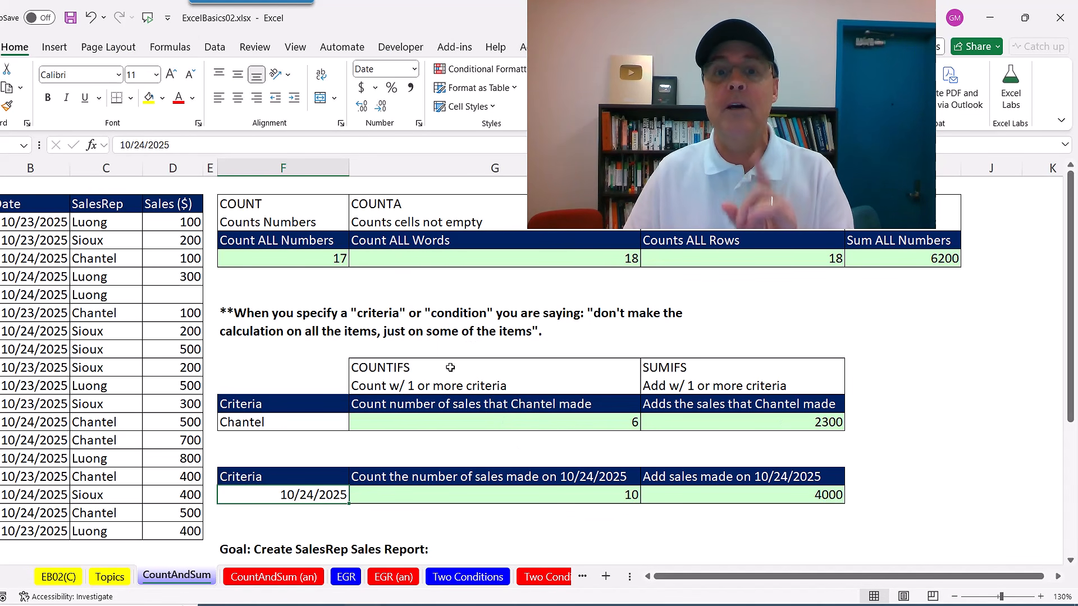
Step: List each sales rep once in the SalesRep Sales Report with a UNIQUE formula in F28 on C3:C20
{"action": "scroll", "coordinate": [416, 449], "scroll_direction": "down", "scroll_amount": 3}
{"action": "scroll", "coordinate": [415, 449], "scroll_direction": "down", "scroll_amount": 3}
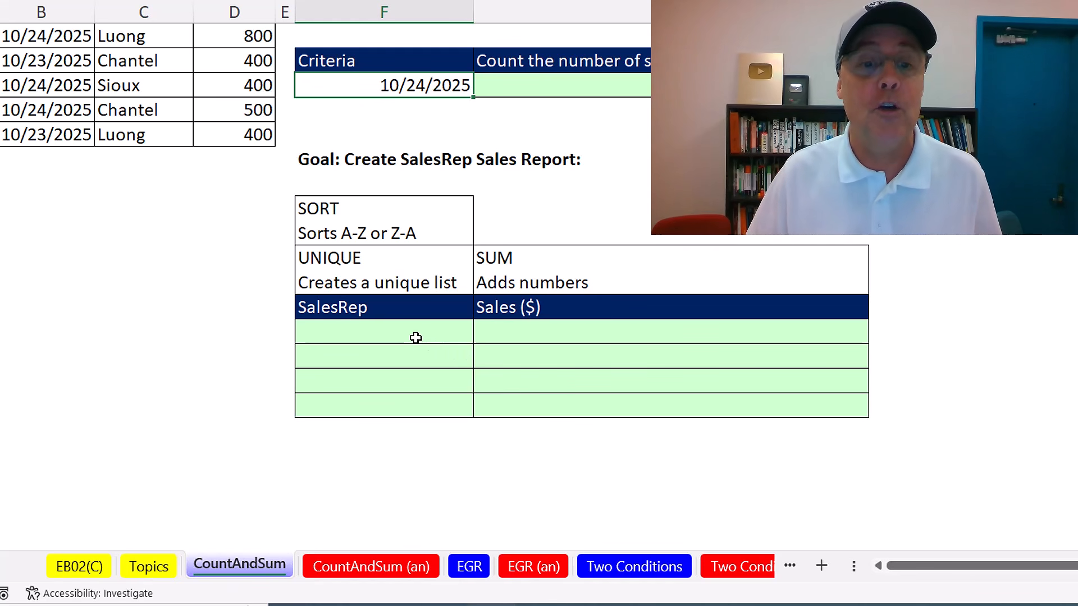
{"action": "left_click", "coordinate": [393, 332]}
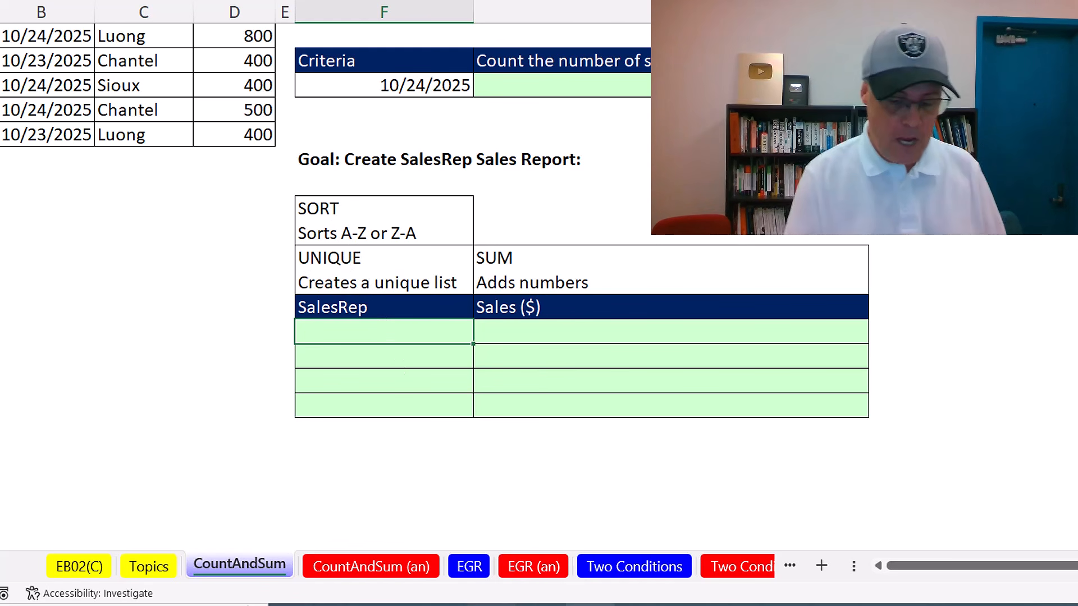
{"action": "type", "text": "=uniq"}
{"action": "key", "text": "Tab"}
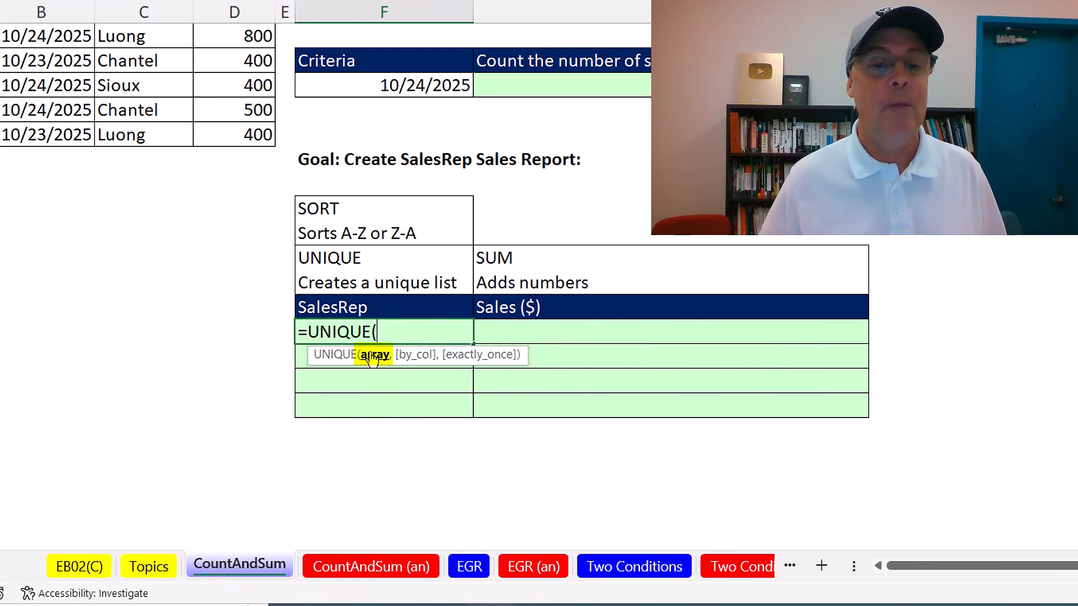
{"action": "left_click", "coordinate": [149, 136]}
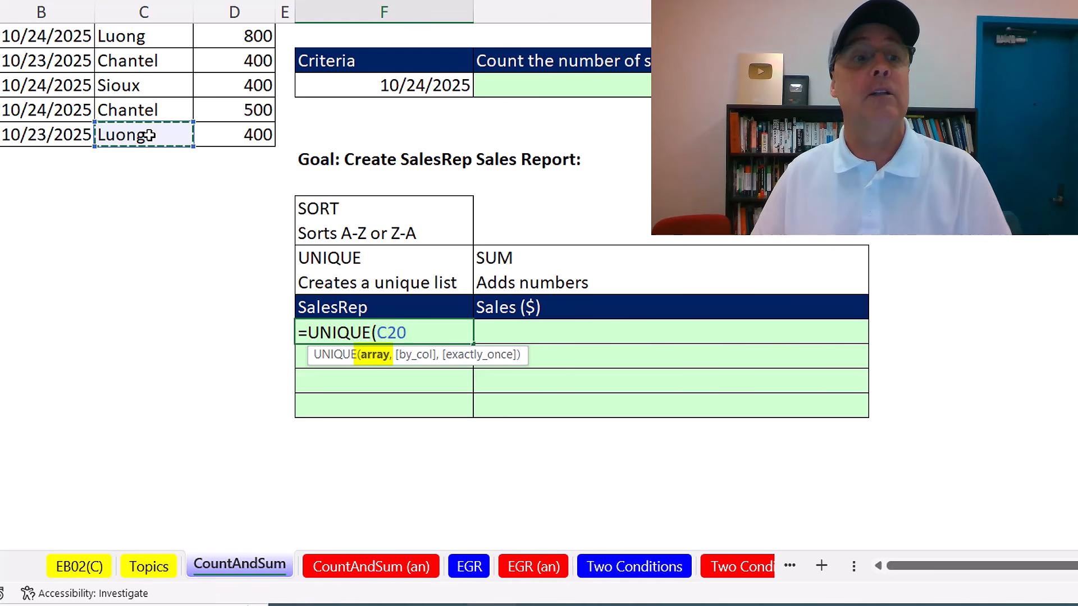
{"action": "left_click_drag", "start_coordinate": [156, 133], "coordinate": [143, 88]}
{"action": "key", "text": "ctrl+BackSpace"}
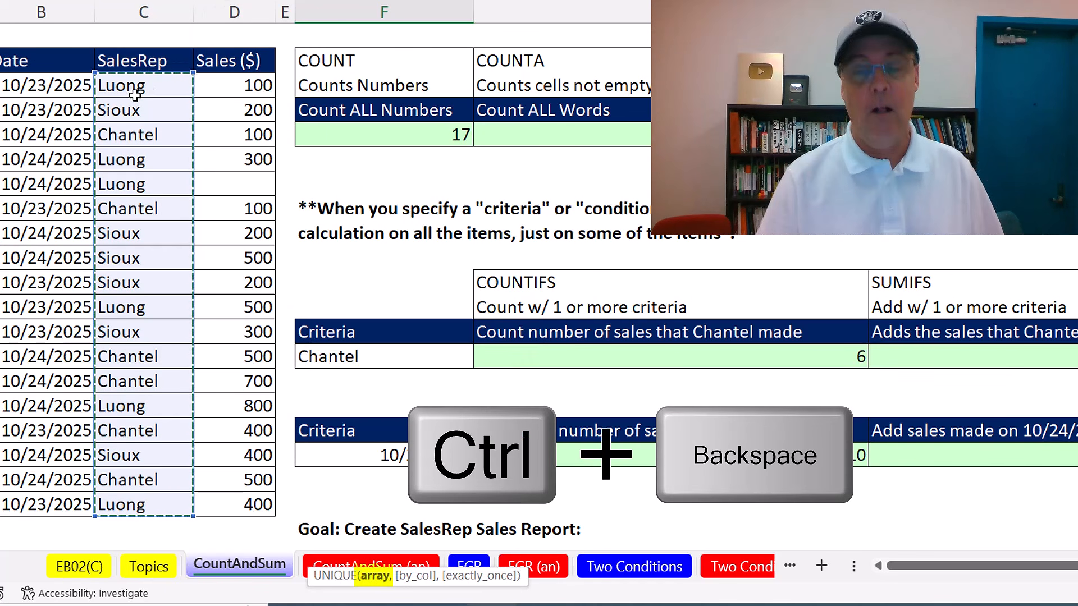
{"action": "key", "text": "ctrl+BackSpace"}
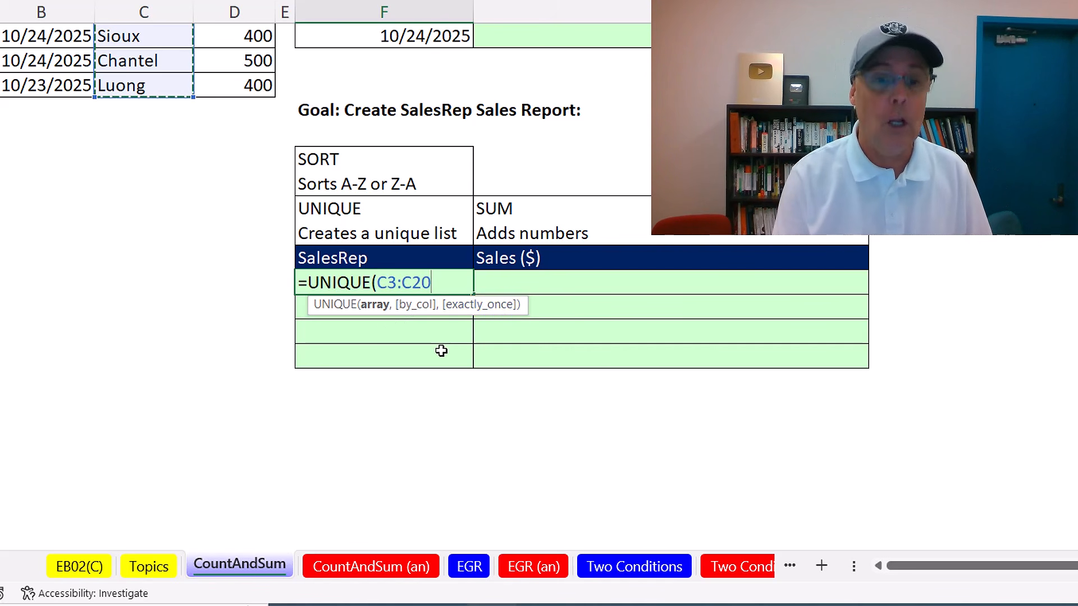
{"action": "type", "text": ")"}
{"action": "key", "text": "ctrl+Return"}
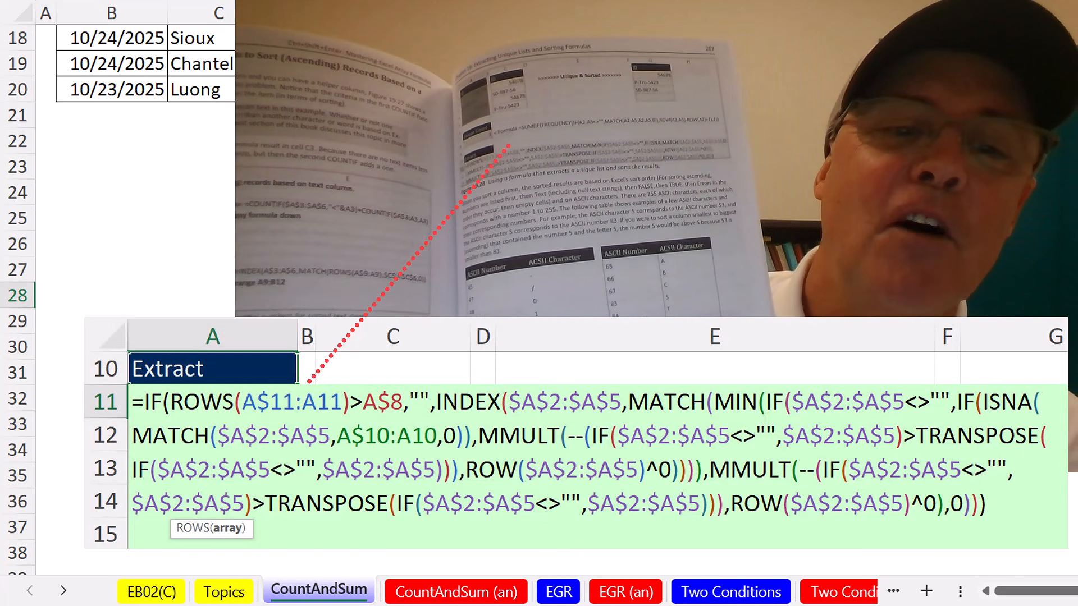
Step: Sort the unique sales rep list by nesting SORT inside the F28 formula, as =UNIQUE(SORT(C3:C20))
{"action": "key", "text": "F2"}
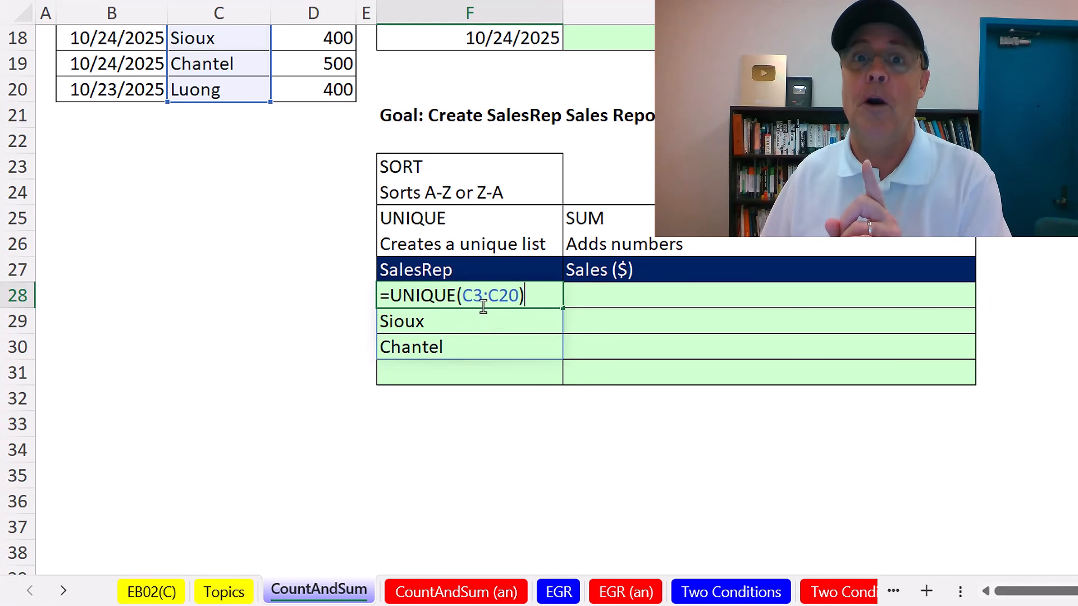
{"action": "left_click", "coordinate": [465, 298]}
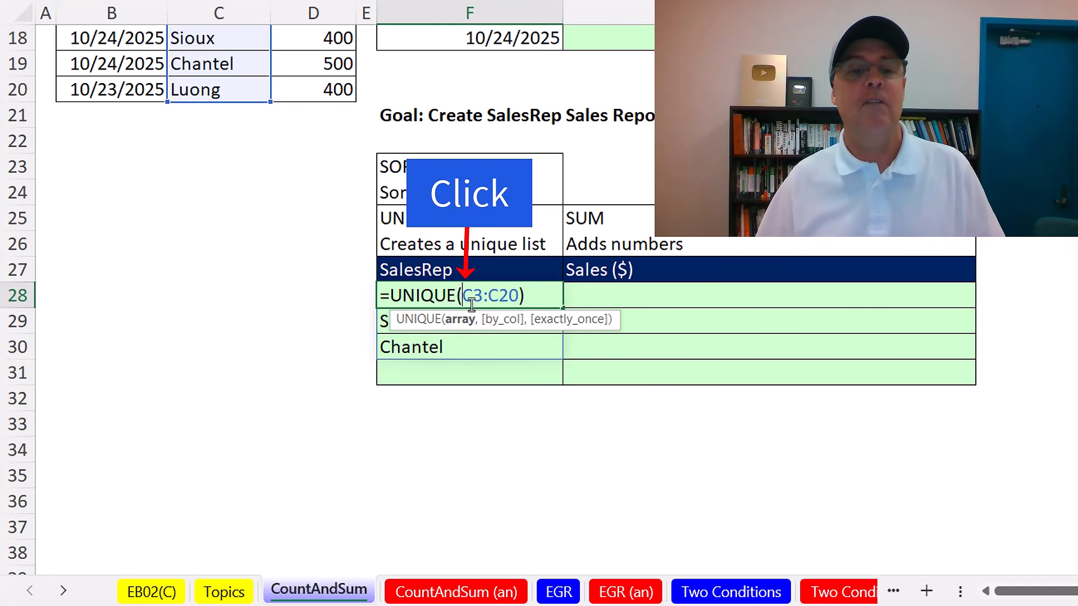
{"action": "left_click", "coordinate": [390, 295]}
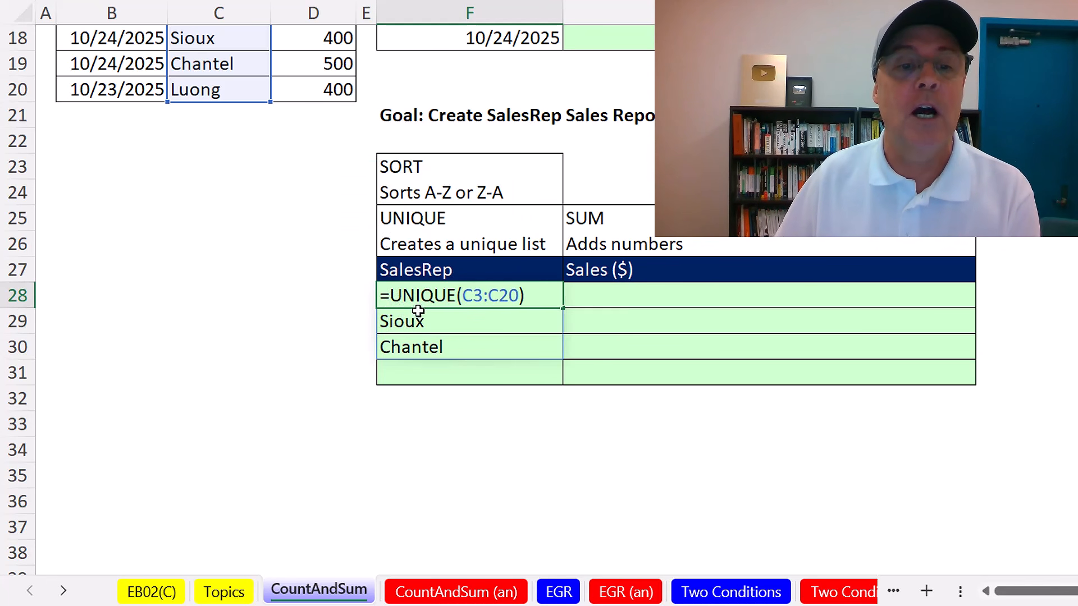
{"action": "left_click", "coordinate": [465, 298]}
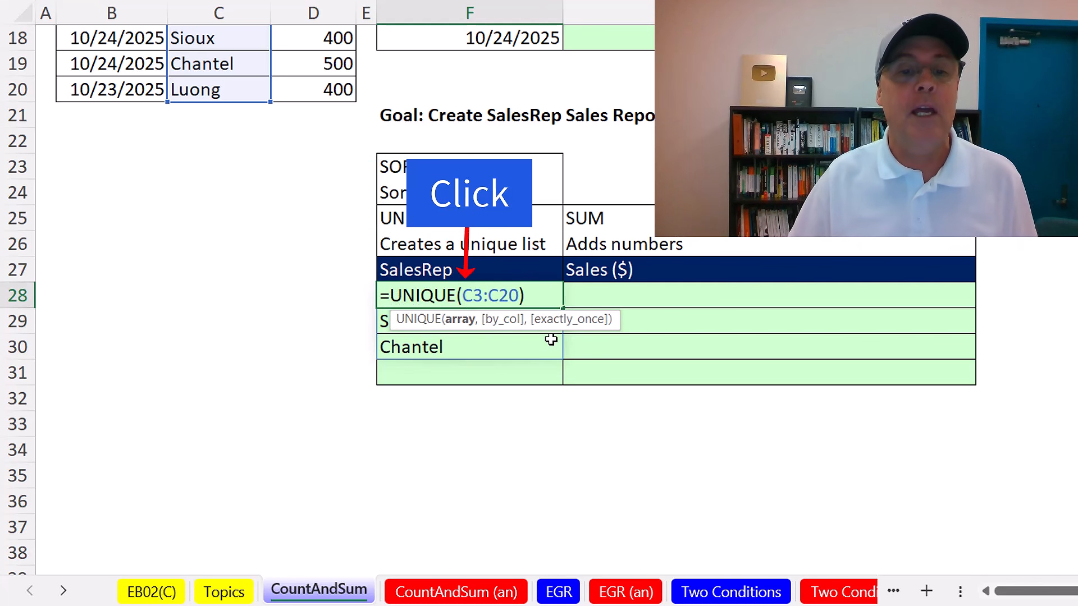
{"action": "type", "text": "SORT"}
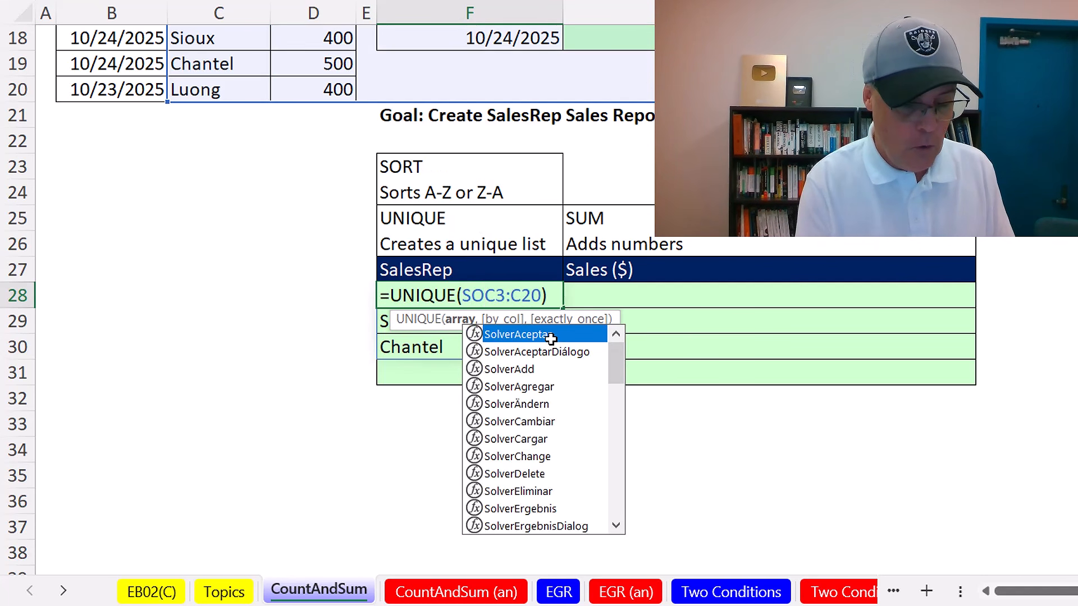
{"action": "type", "text": "("}
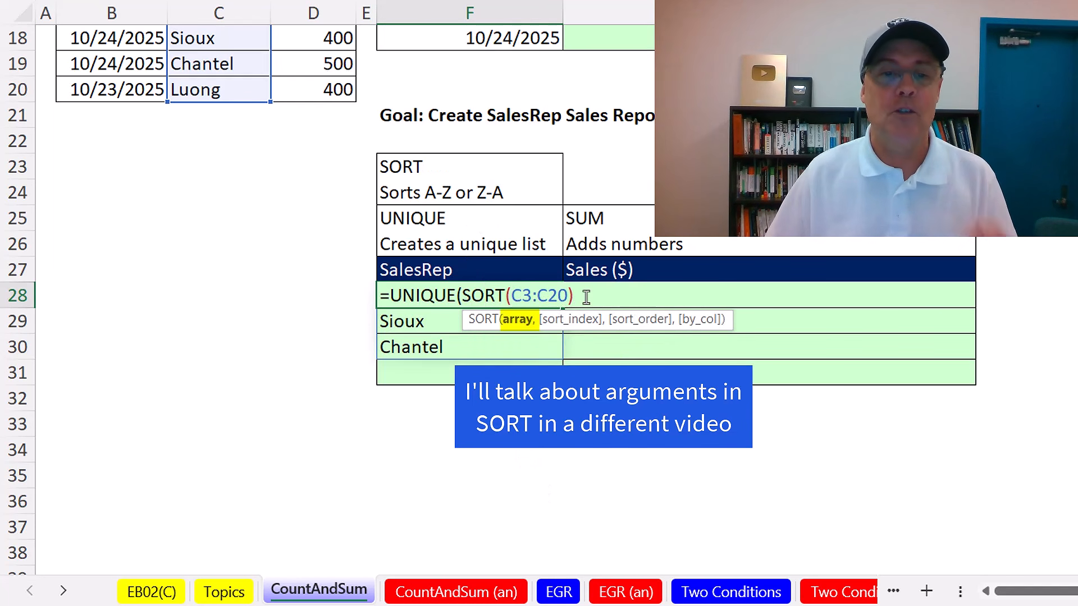
{"action": "left_click", "coordinate": [586, 297]}
{"action": "type", "text": ")"}
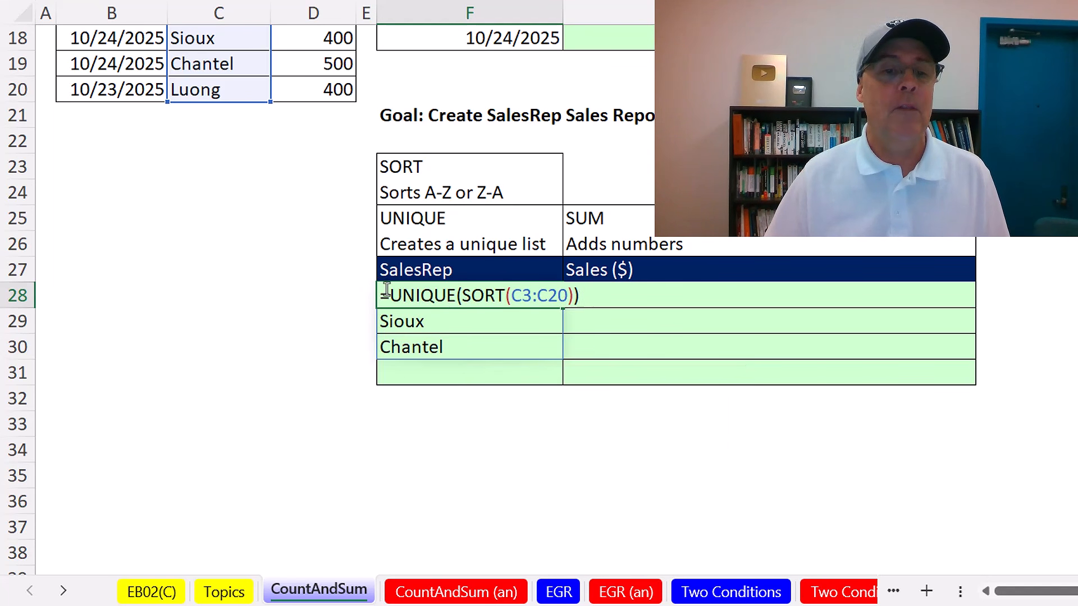
{"action": "left_click", "coordinate": [492, 295]}
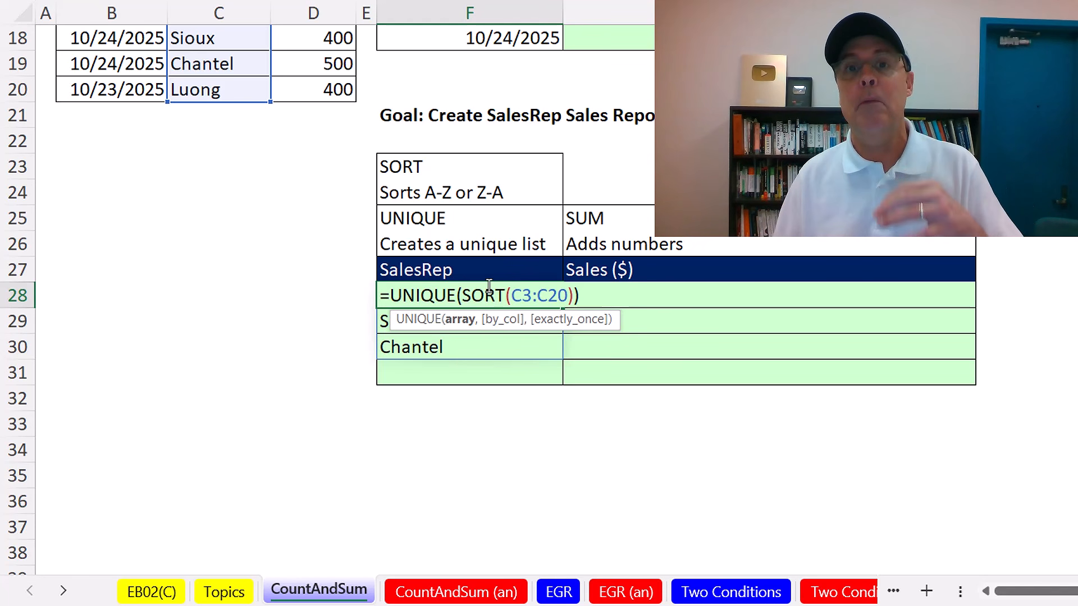
{"action": "key", "text": "ctrl+Return"}
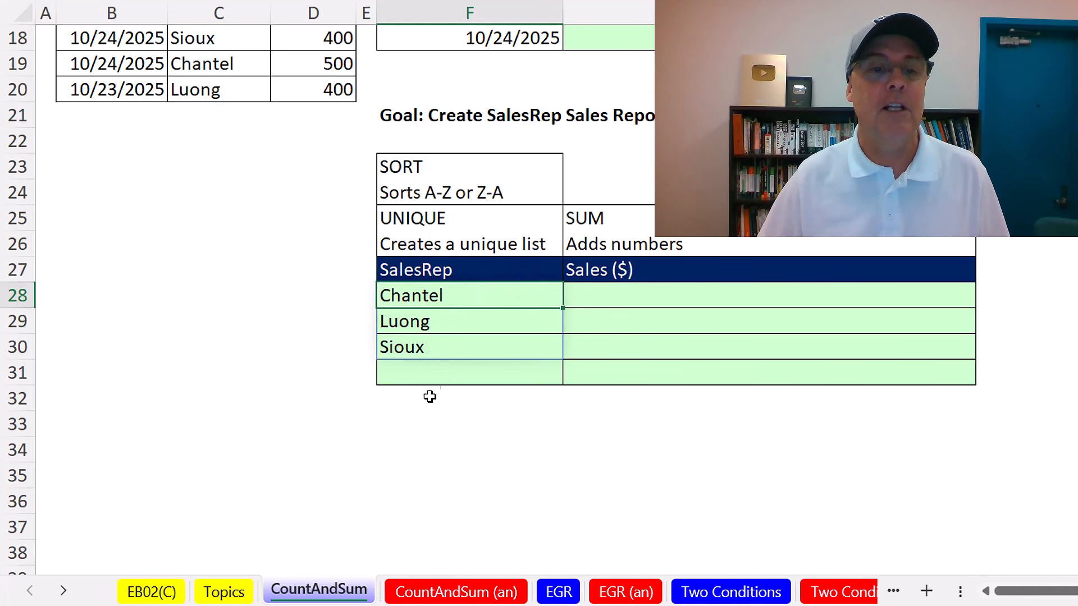
Step: Add the first listed sales rep's sales in G28 with the formula =SUMIFS(D3:D20,C3:C20,F28)
{"action": "left_click", "coordinate": [623, 301]}
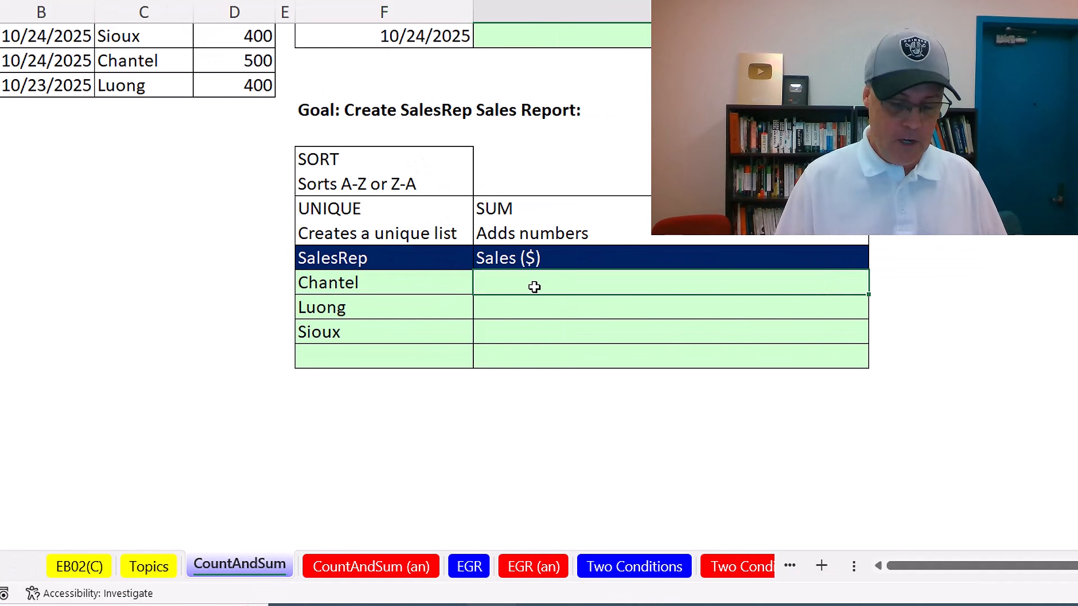
{"action": "type", "text": "=sumif"}
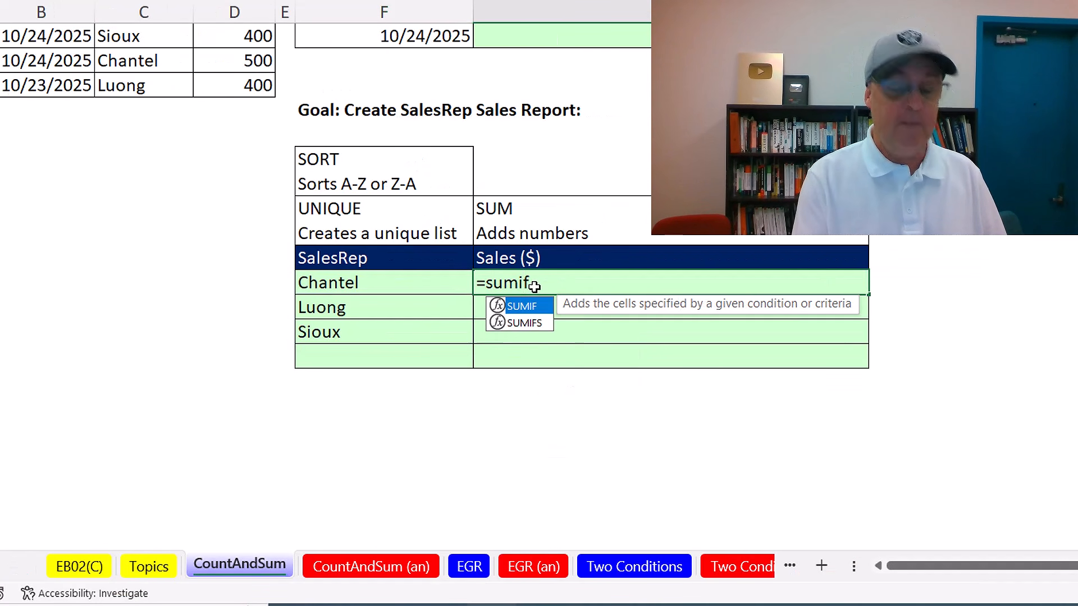
{"action": "type", "text": "s"}
{"action": "key", "text": "Tab"}
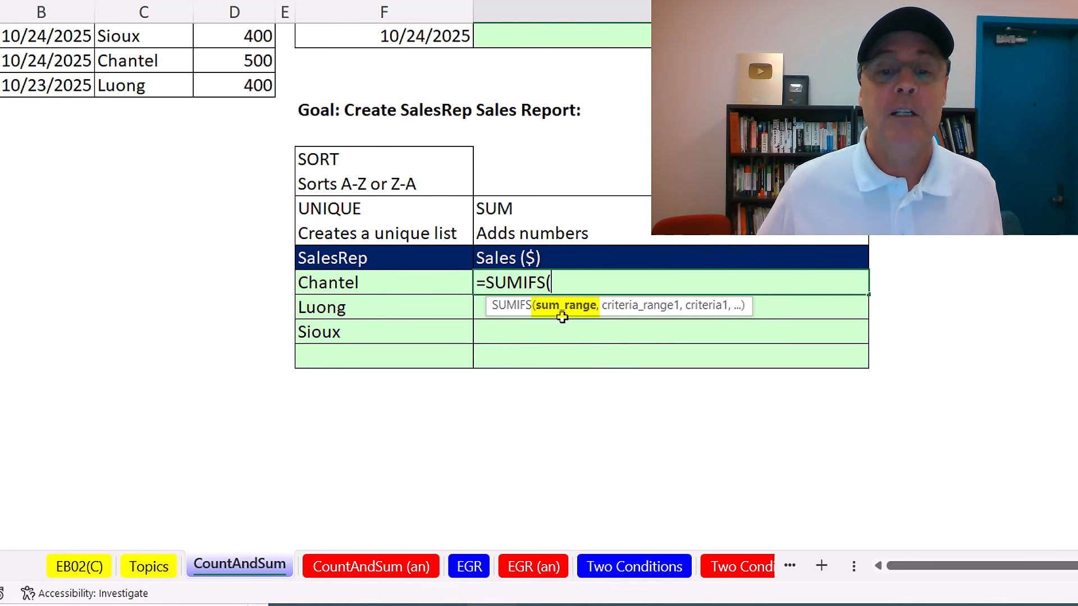
{"action": "left_click_drag", "start_coordinate": [230, 89], "coordinate": [250, 68]}
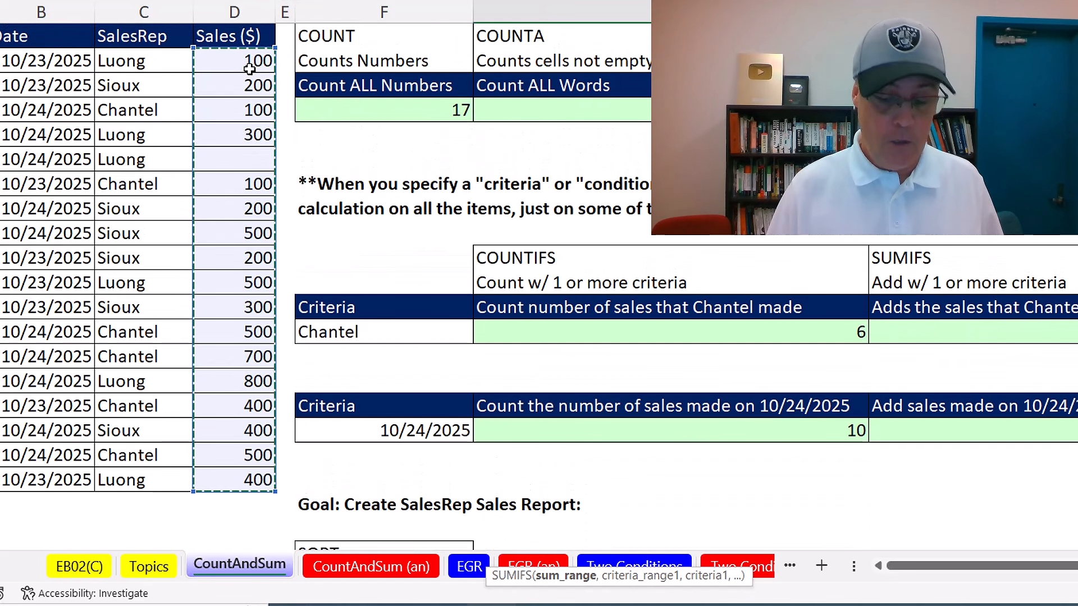
{"action": "key", "text": "ctrl+BackSpace"}
{"action": "key", "text": "ctrl+BackSpace"}
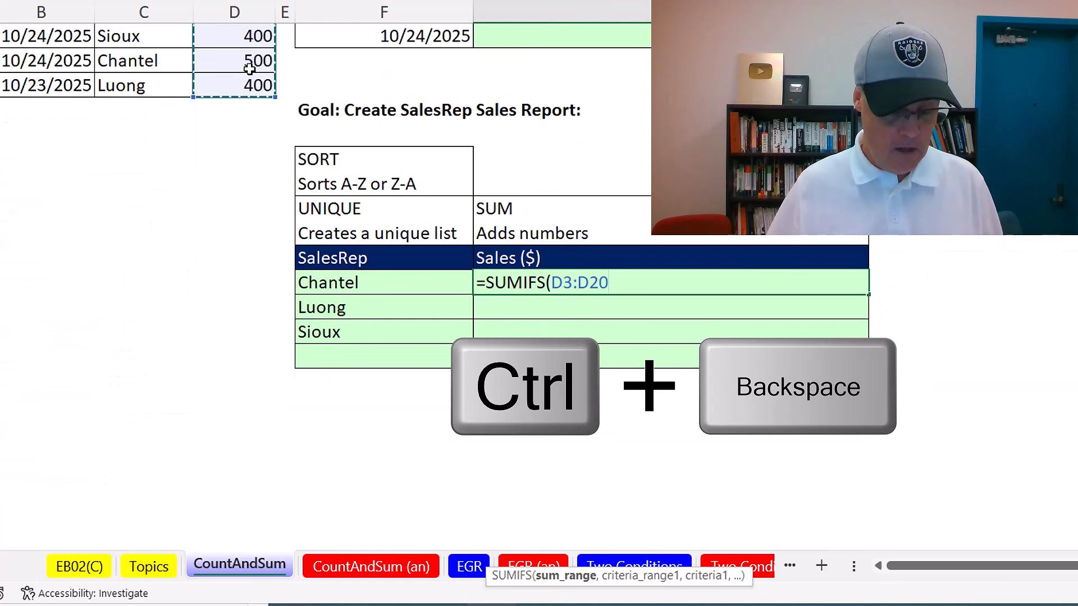
{"action": "type", "text": ","}
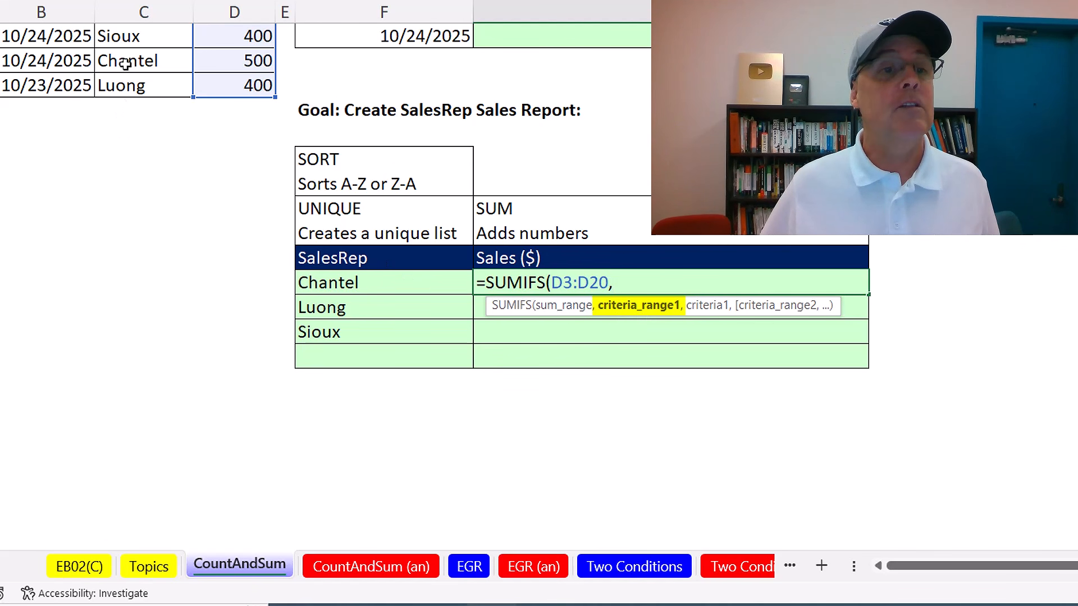
{"action": "left_click_drag", "start_coordinate": [121, 86], "coordinate": [191, 85]}
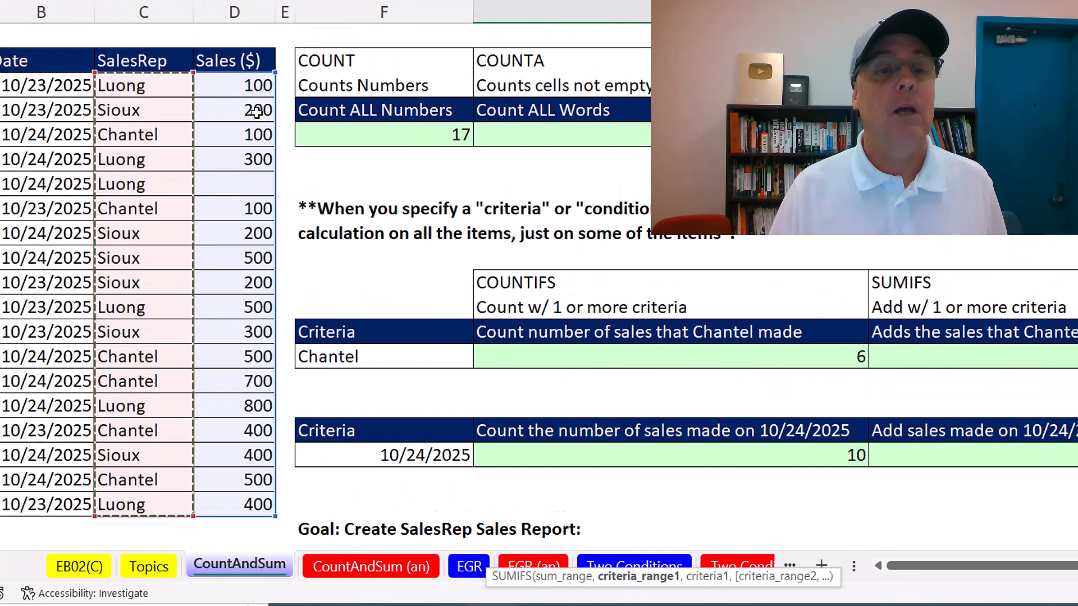
{"action": "key", "text": "ctrl+BackSpace"}
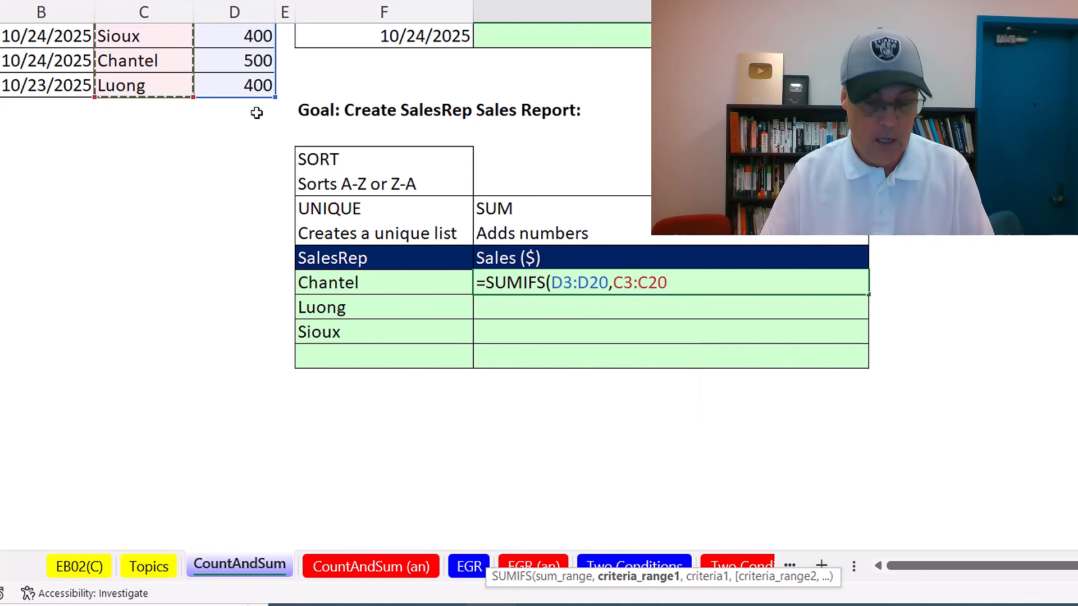
{"action": "type", "text": ","}
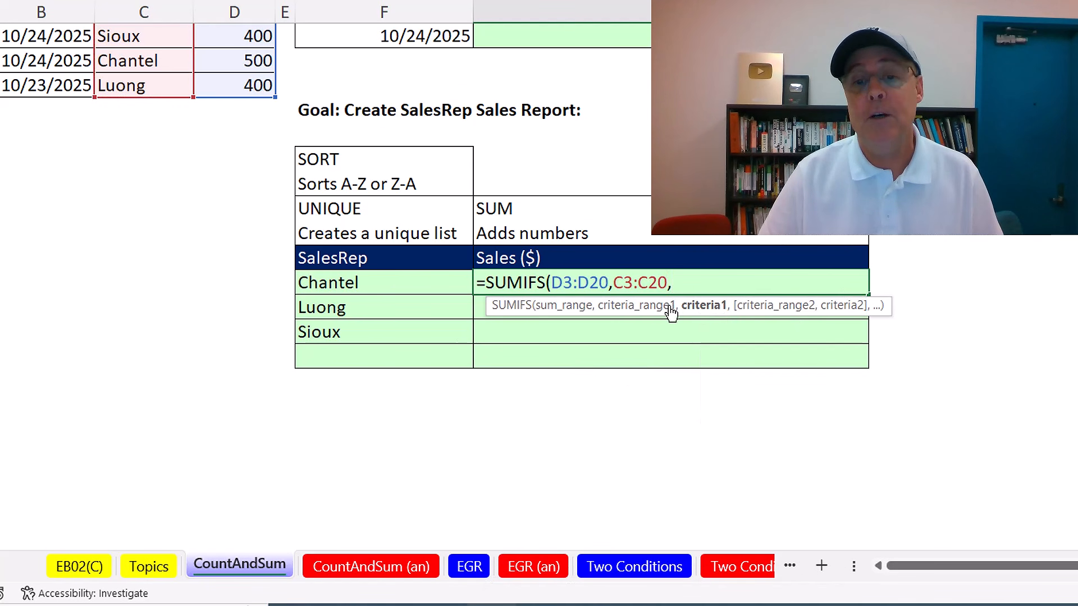
{"action": "left_click", "coordinate": [400, 288]}
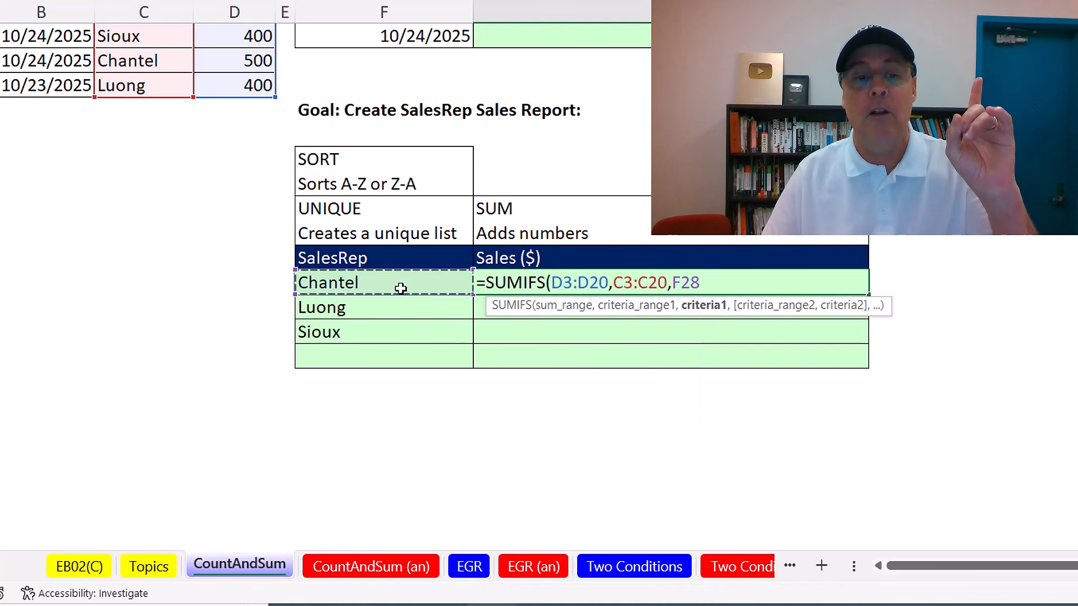
{"action": "type", "text": ")"}
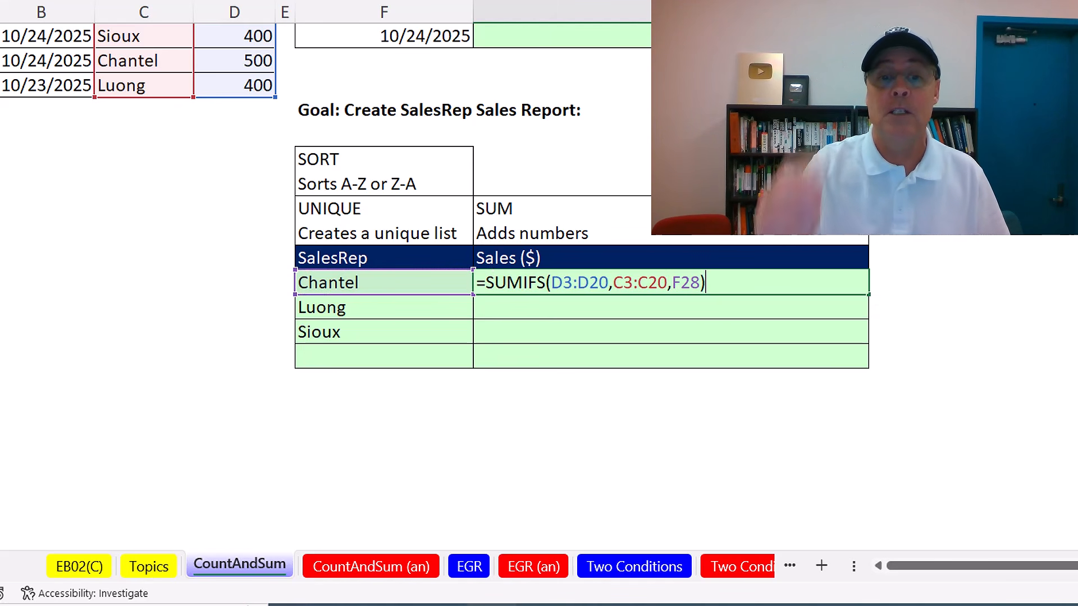
{"action": "key", "text": "ctrl+Return"}
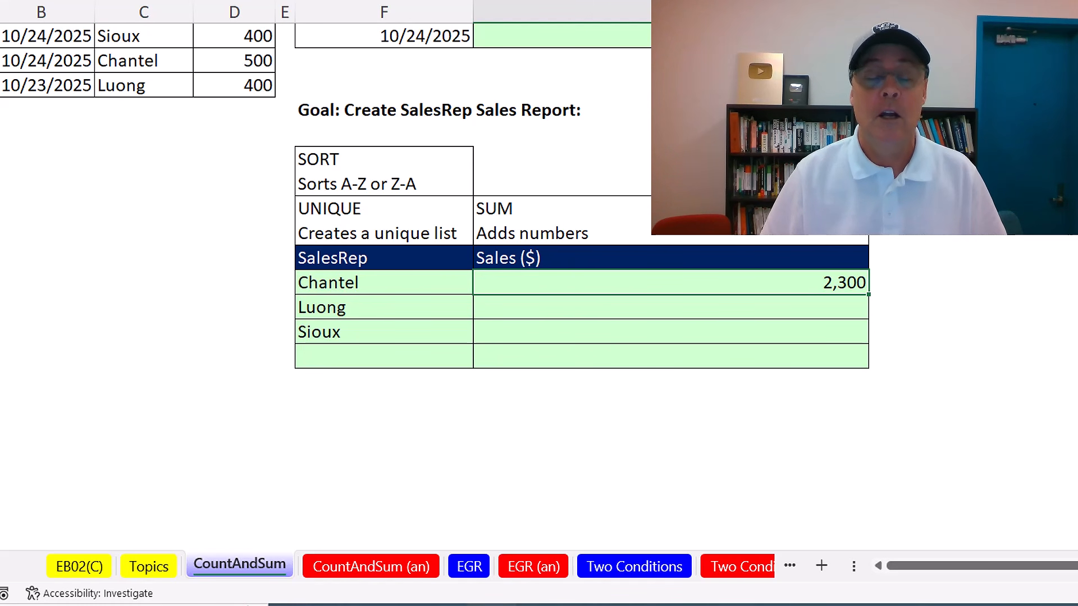
Step: Change the criterion in the G28 SUMIFS formula to the spilled range F28# so it totals sales for every listed rep
{"action": "key", "text": "F2"}
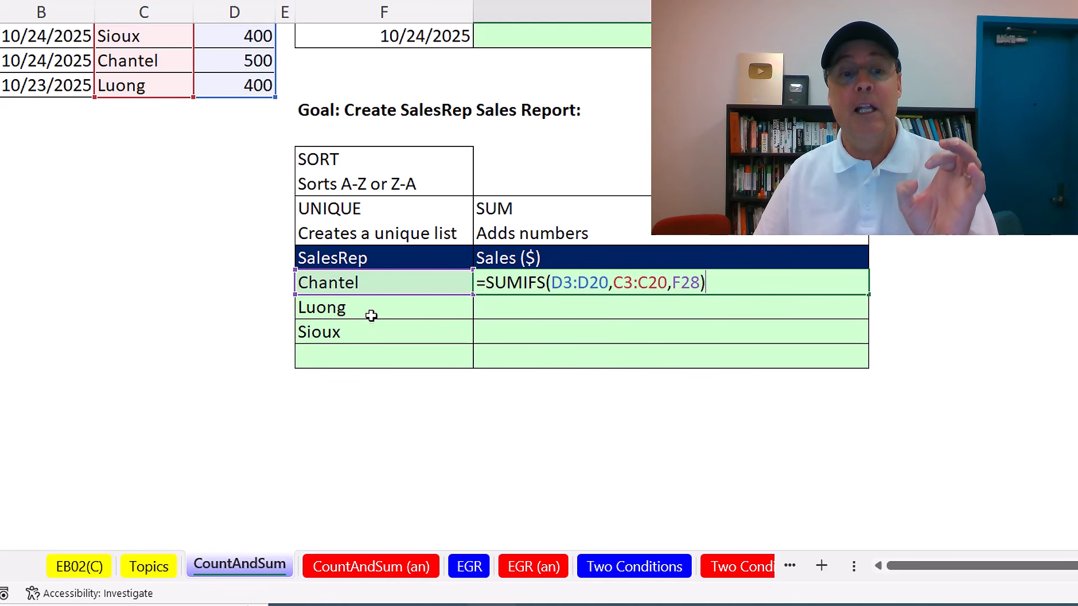
{"action": "left_click", "coordinate": [700, 282]}
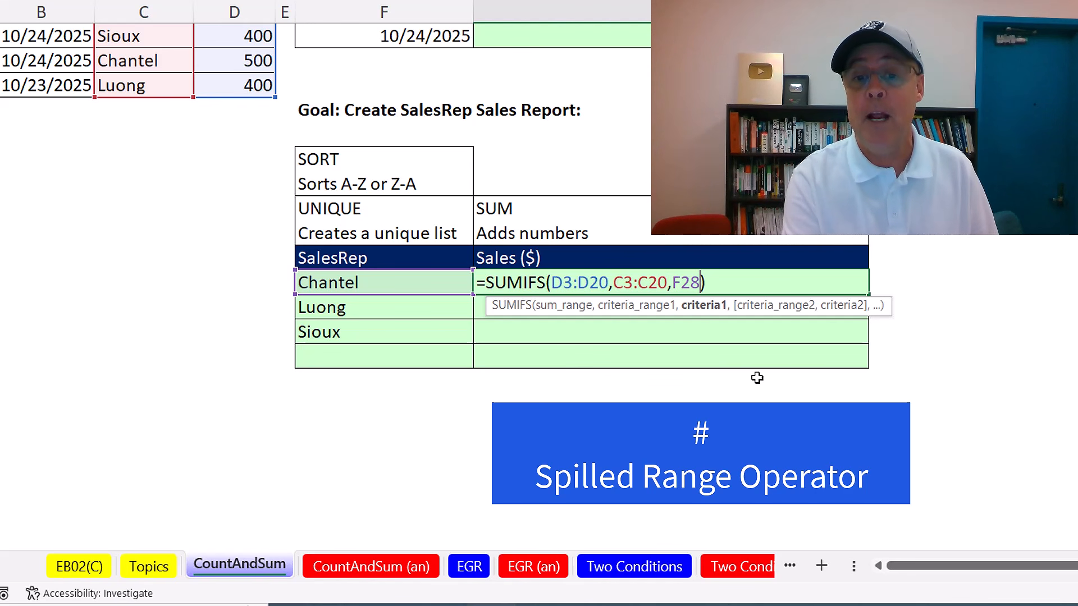
{"action": "type", "text": "#"}
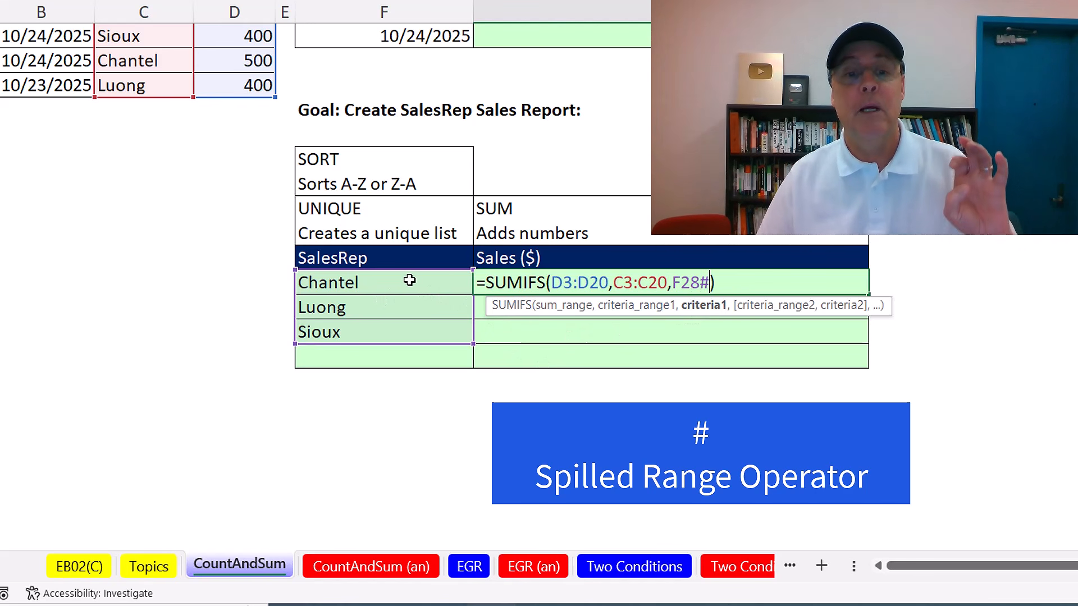
{"action": "key", "text": "ctrl+Return"}
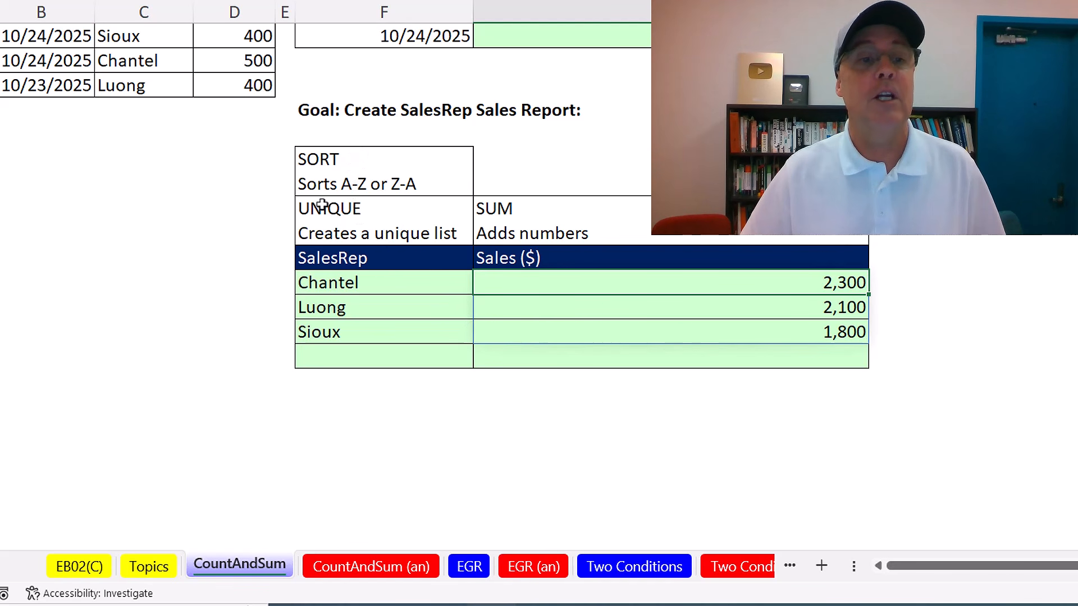
Step: Examine the spilled array formulas in F28 and G28 and the ranges they refer to
{"action": "left_click", "coordinate": [365, 281]}
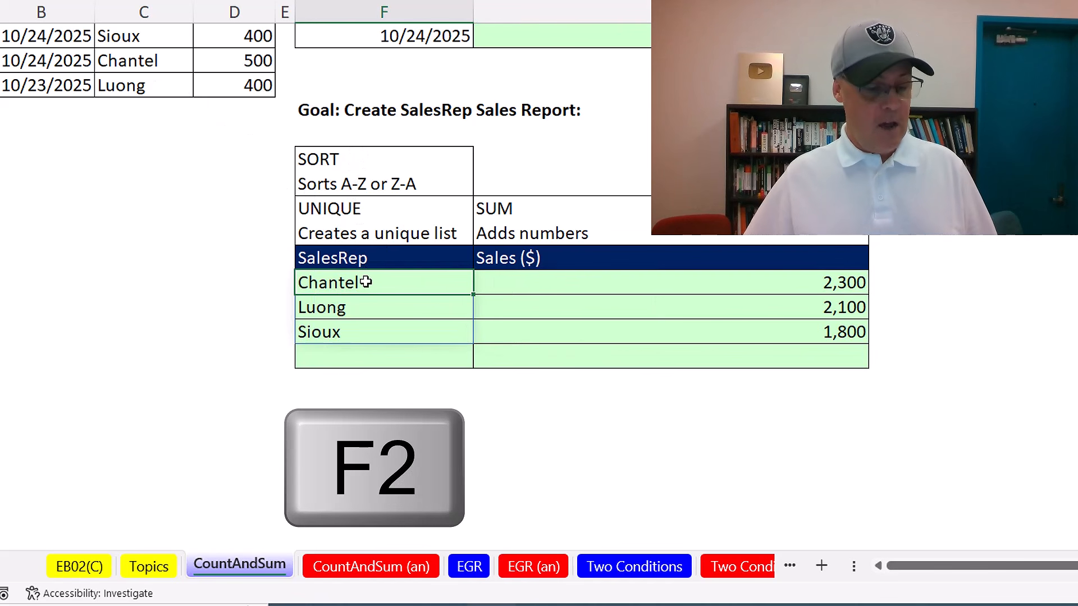
{"action": "key", "text": "F2"}
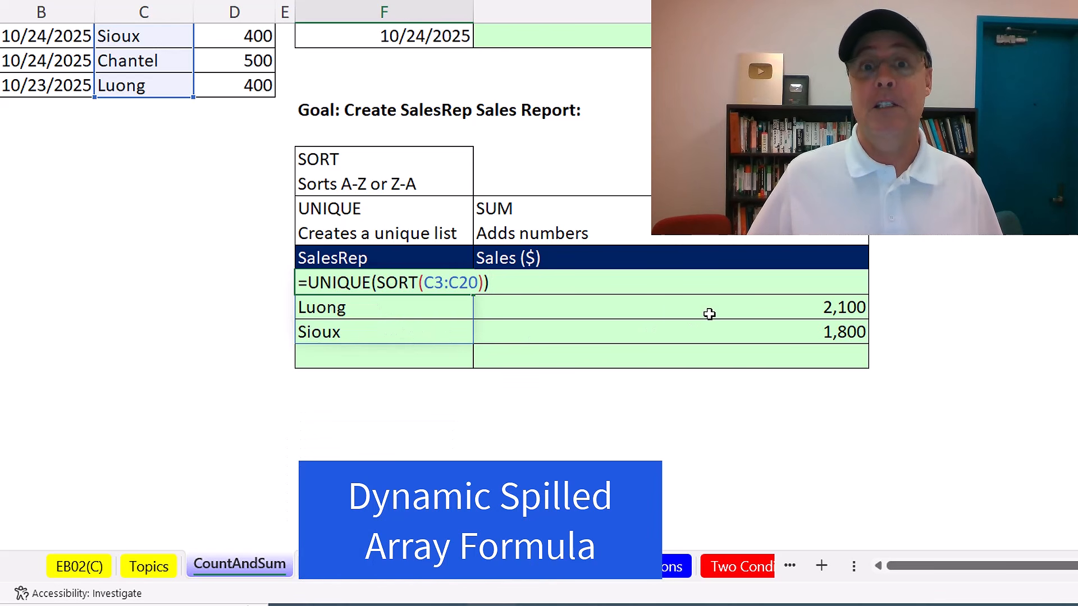
{"action": "key", "text": "Escape"}
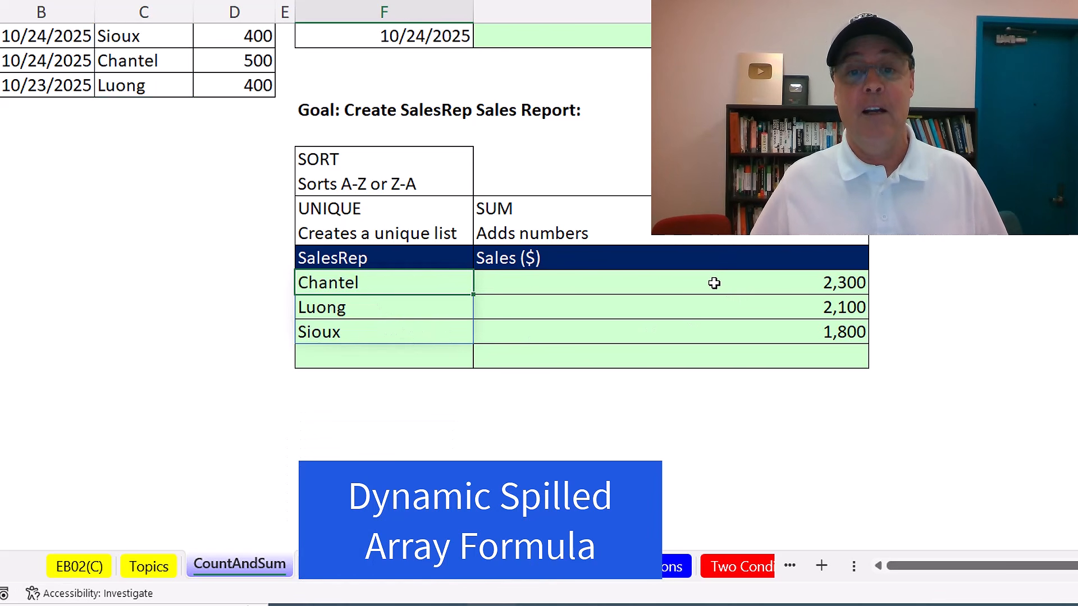
{"action": "left_click", "coordinate": [713, 281]}
{"action": "key", "text": "F2"}
{"action": "key", "text": "Escape"}
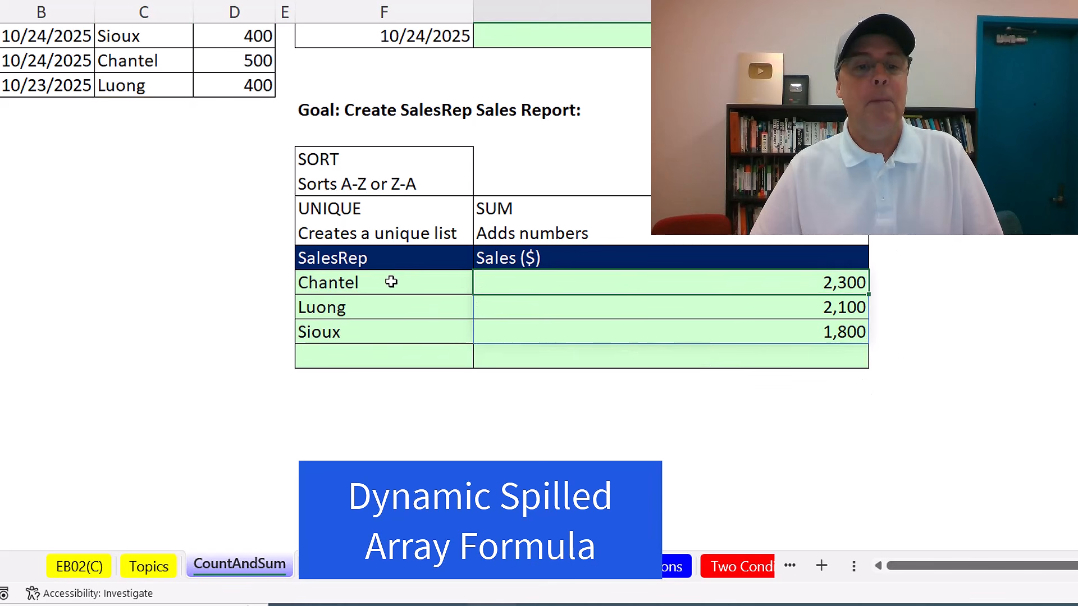
{"action": "left_click", "coordinate": [391, 281]}
{"action": "key", "text": "F2"}
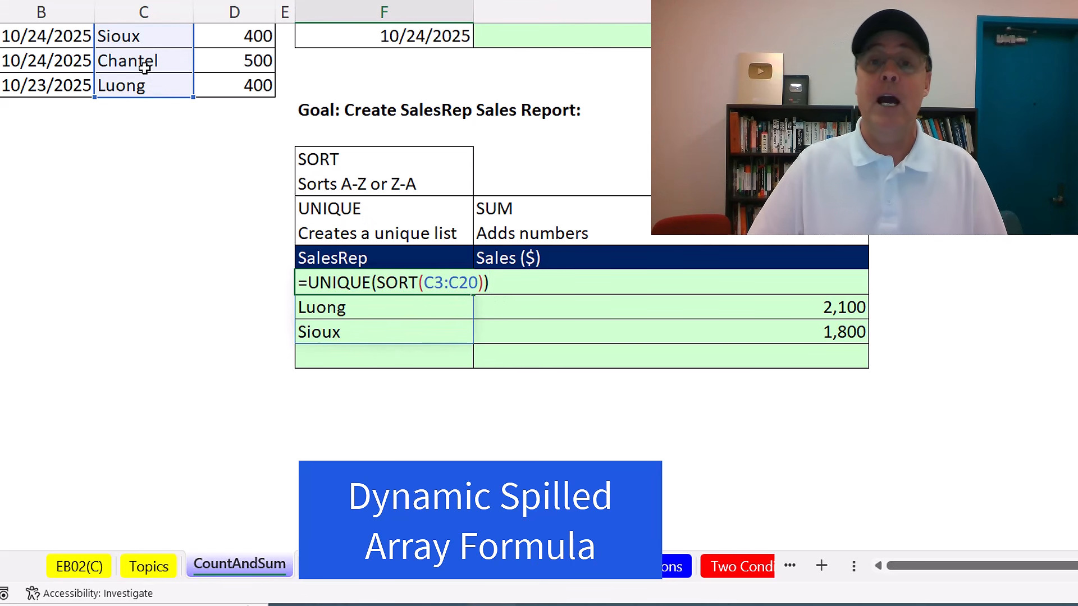
{"action": "key", "text": "Escape"}
Step: Replace the sales rep in C20 with a new rep's name to test the dynamic report
{"action": "left_click", "coordinate": [173, 91]}
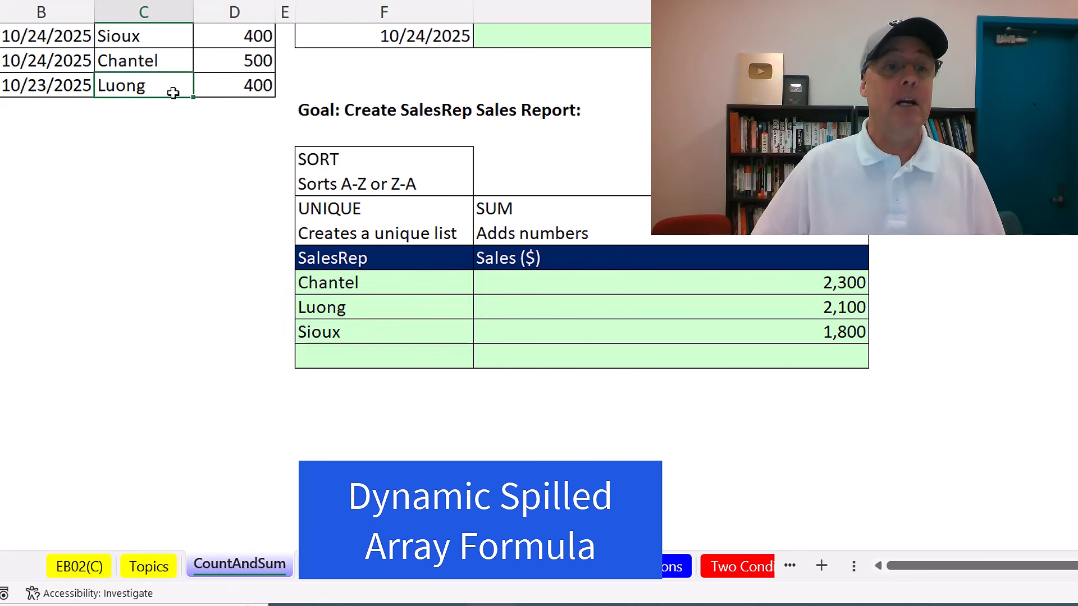
{"action": "type", "text": "Timmy"}
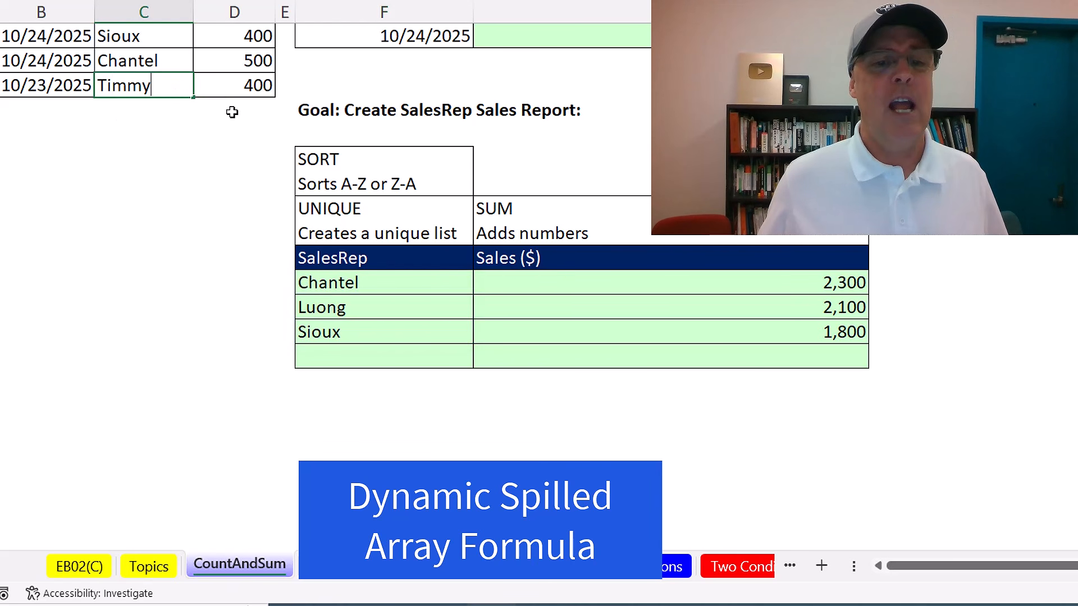
{"action": "key", "text": "Return"}
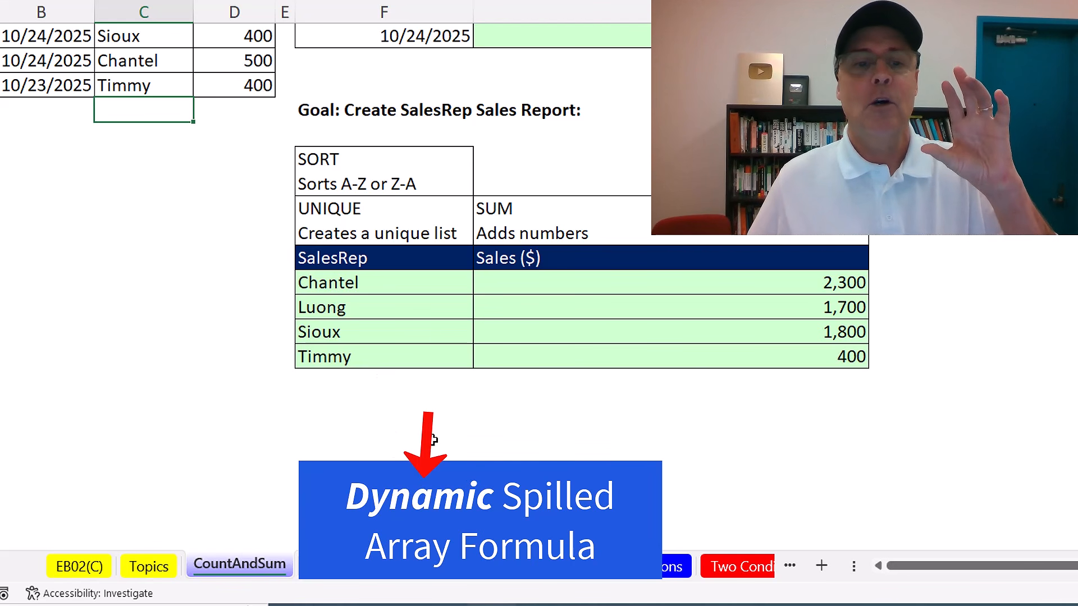
Step: Review how the UNIQUE and SORT formula in F28 feeds the F28# reference in the G28 SUMIFS formula
{"action": "double_click", "coordinate": [412, 281]}
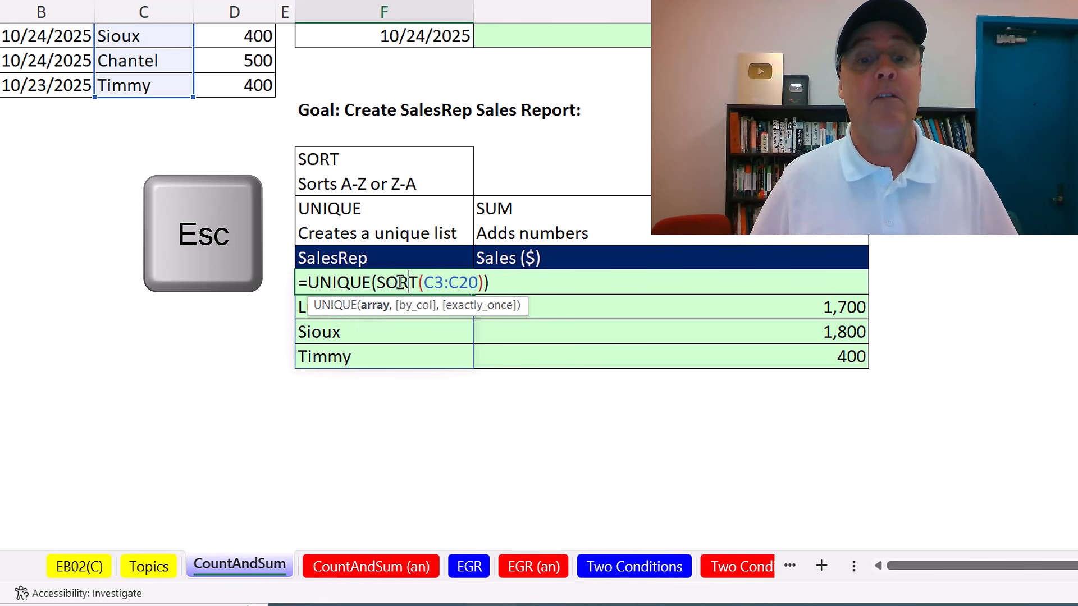
{"action": "key", "text": "Escape"}
{"action": "left_click", "coordinate": [791, 286]}
{"action": "key", "text": "F2"}
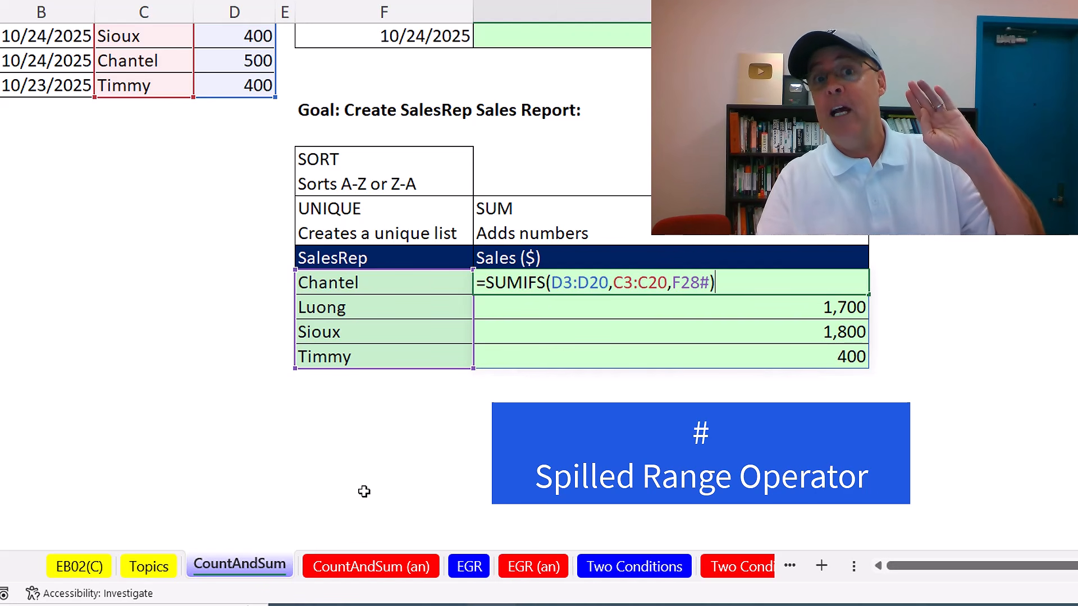
{"action": "key", "text": "Escape"}
Step: Open the EGR sheet and move the Excel's Golden Rule text box next to the sales data, below the first Goal note
{"action": "scroll", "coordinate": [302, 332], "scroll_direction": "up", "scroll_amount": 3}
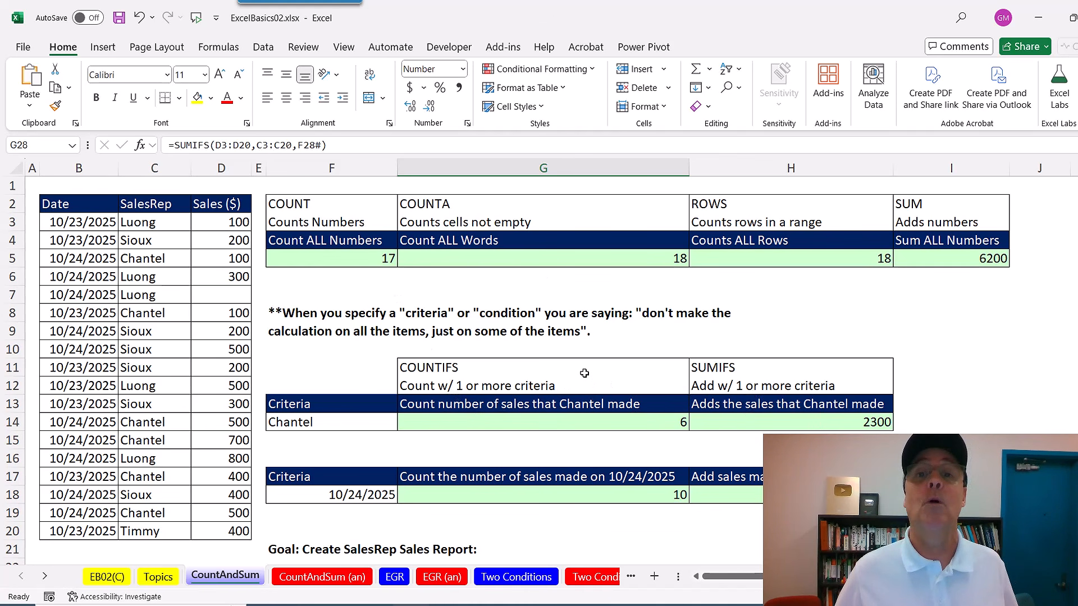
{"action": "scroll", "coordinate": [566, 387], "scroll_direction": "down", "scroll_amount": 2}
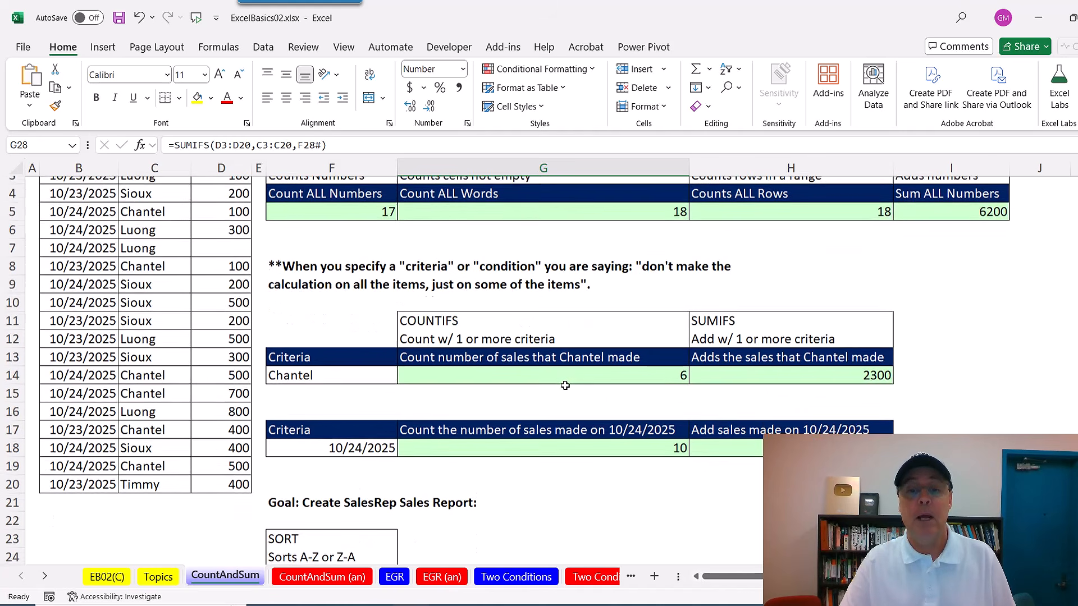
{"action": "scroll", "coordinate": [564, 385], "scroll_direction": "up", "scroll_amount": 2}
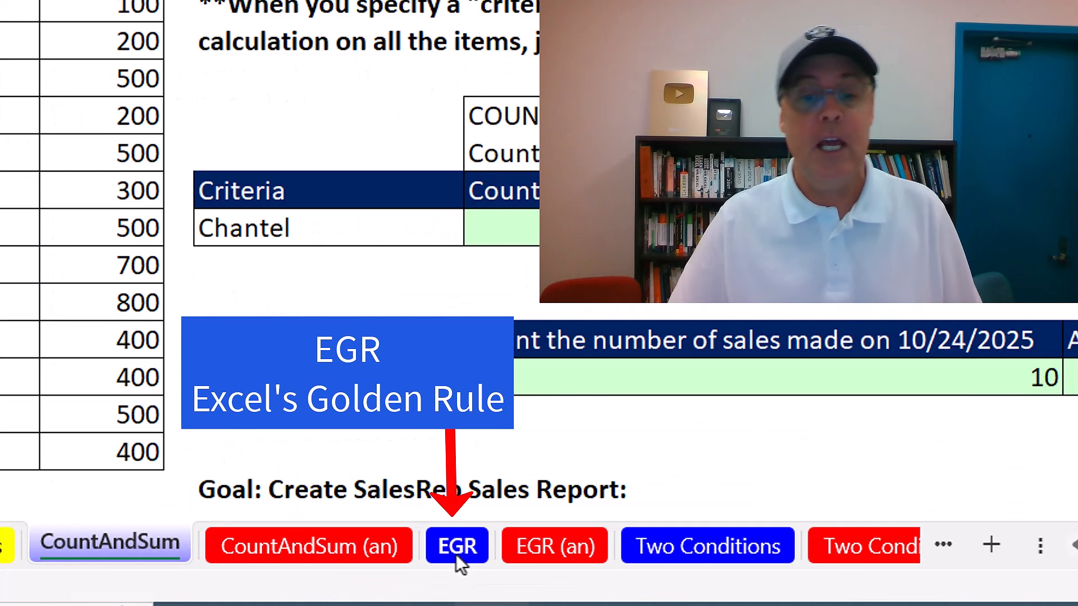
{"action": "left_click", "coordinate": [456, 547]}
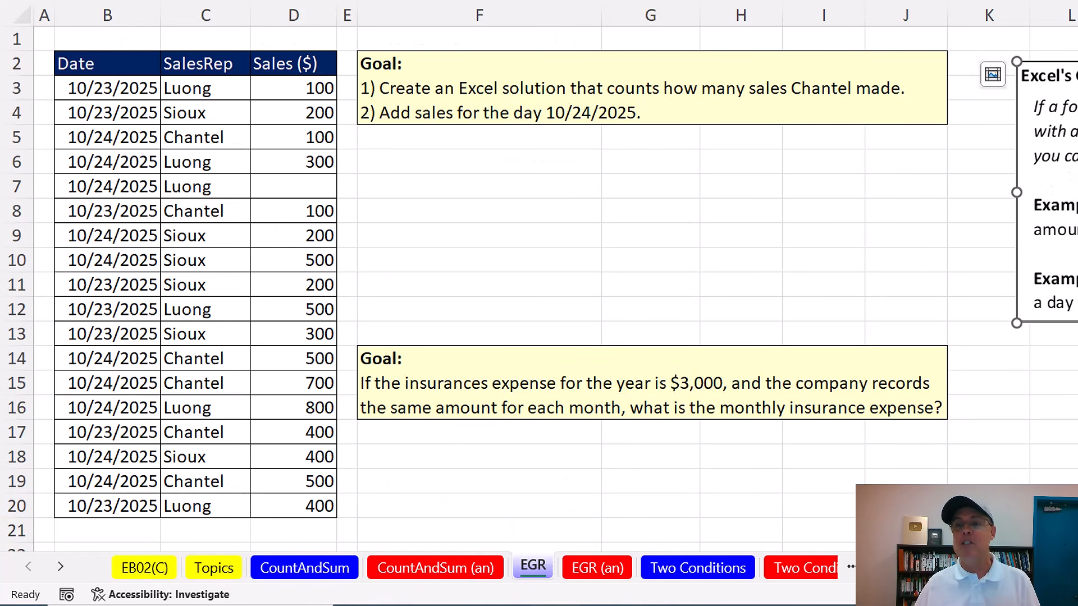
{"action": "left_click_drag", "start_coordinate": [1075, 138], "coordinate": [484, 218]}
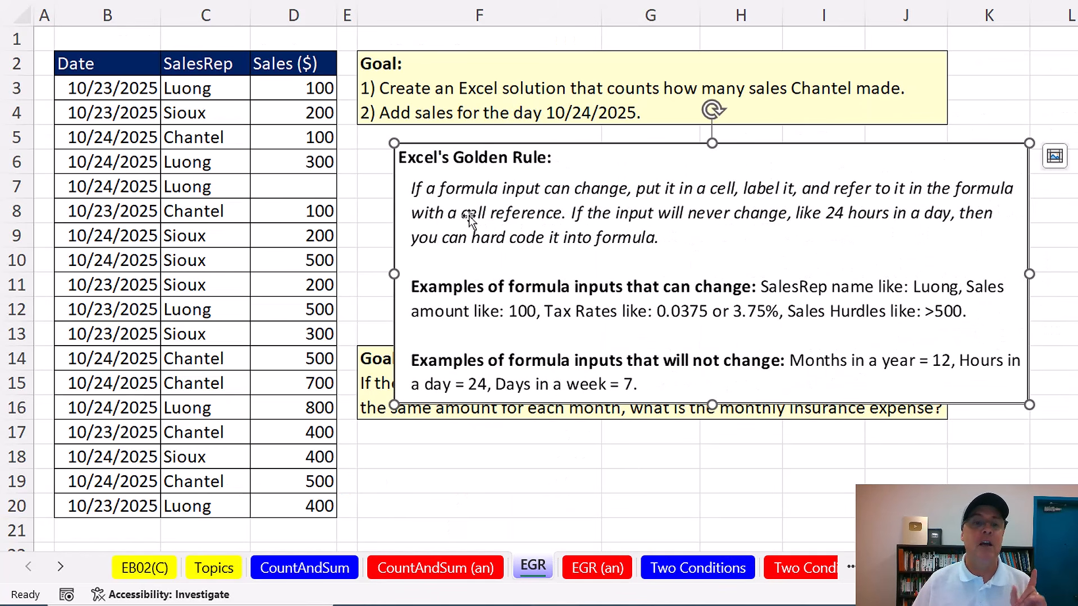
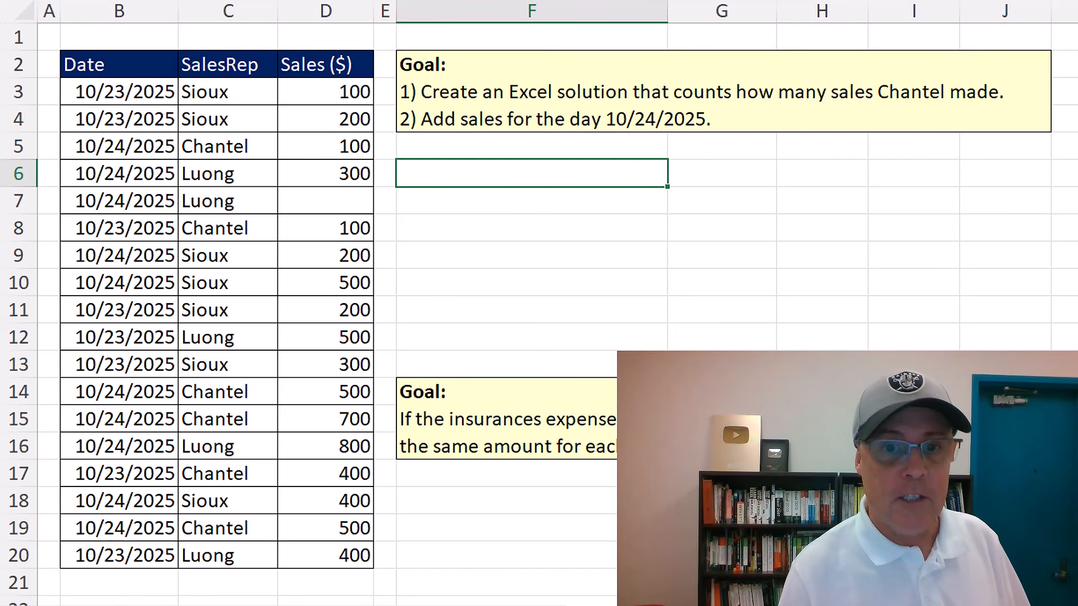
Step: Label F6 as Sales Rep and enter the name of the rep from the first goal in G6 as the criterion
{"action": "type", "text": "Sales Rep"}
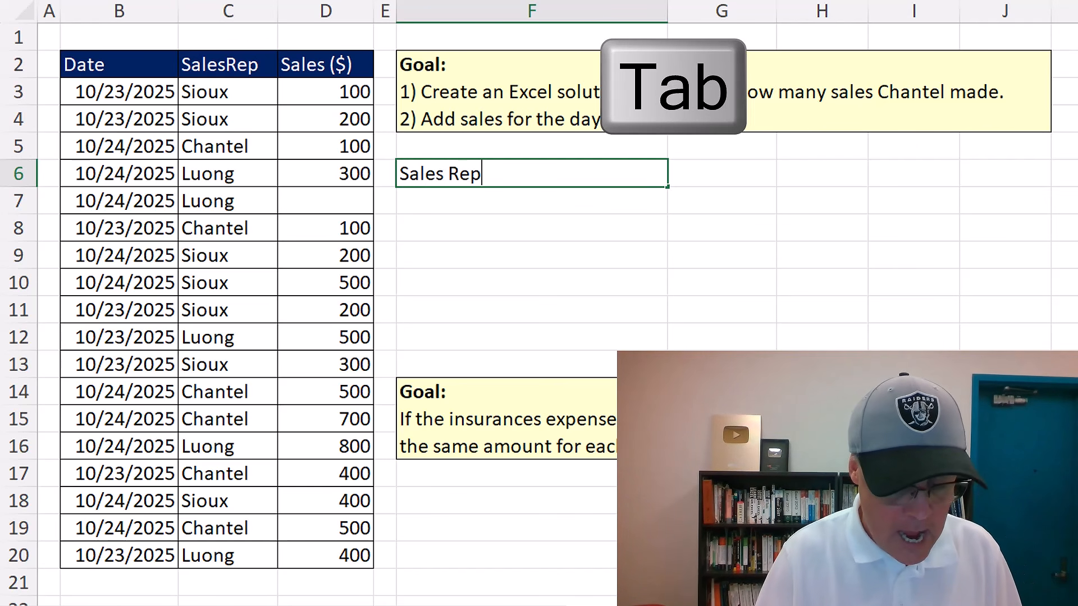
{"action": "key", "text": "Tab"}
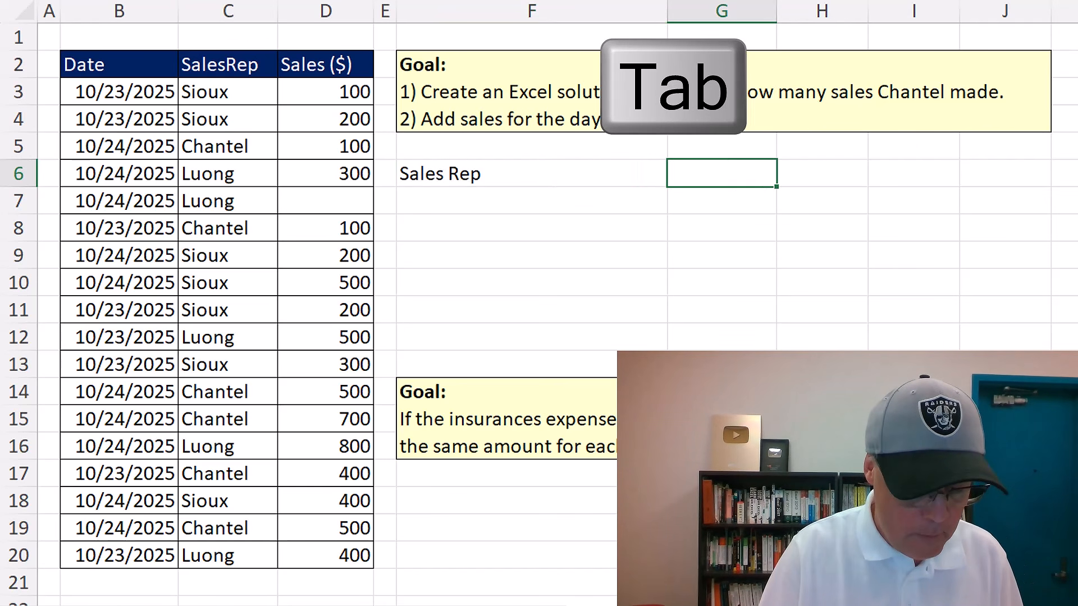
{"action": "type", "text": "Chantel"}
{"action": "key", "text": "Return"}
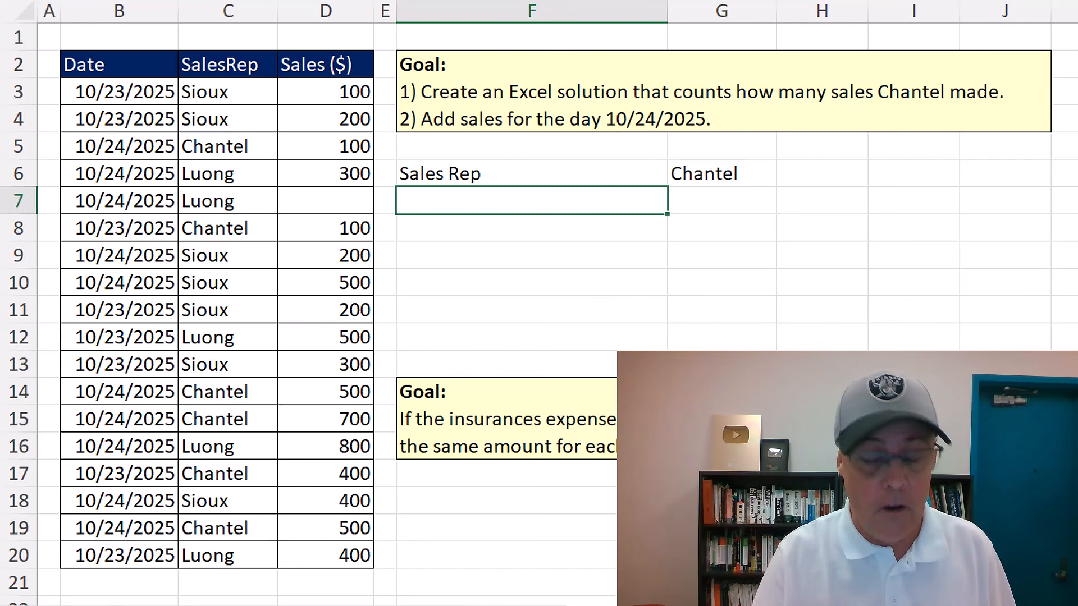
Step: Label F7 as Count Sales and count the G6 rep's sales in G7 with =COUNTIFS(C3:C20,G6)
{"action": "type", "text": "Count Sales"}
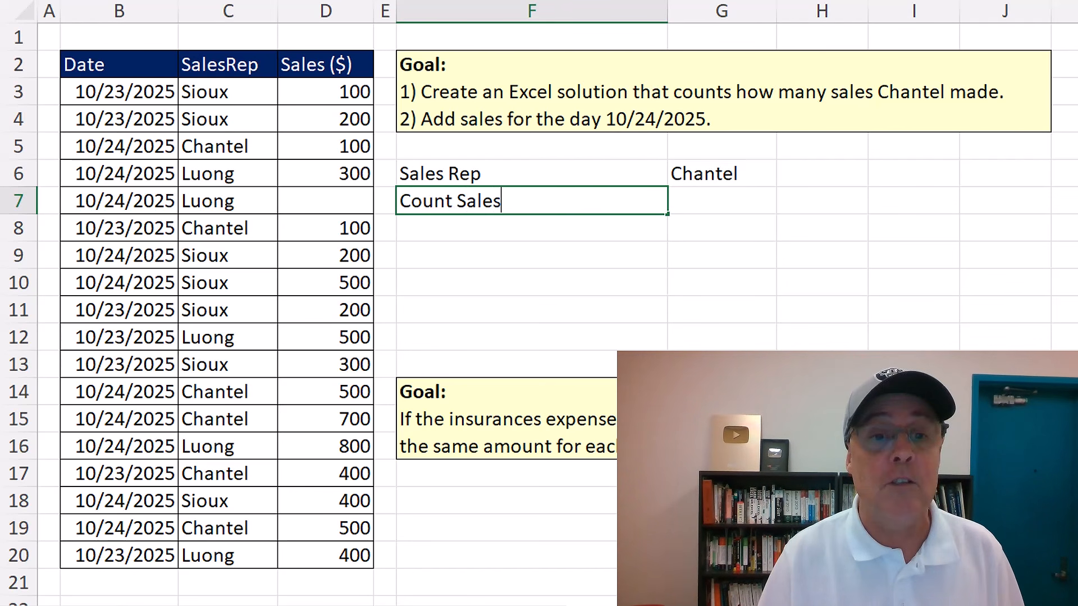
{"action": "key", "text": "Tab"}
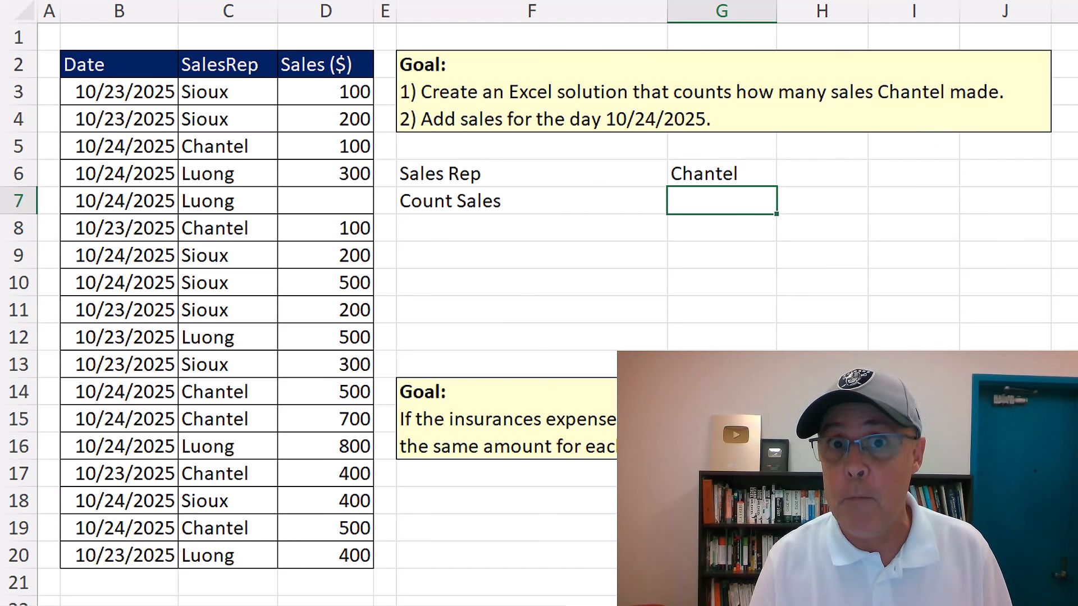
{"action": "type", "text": "="}
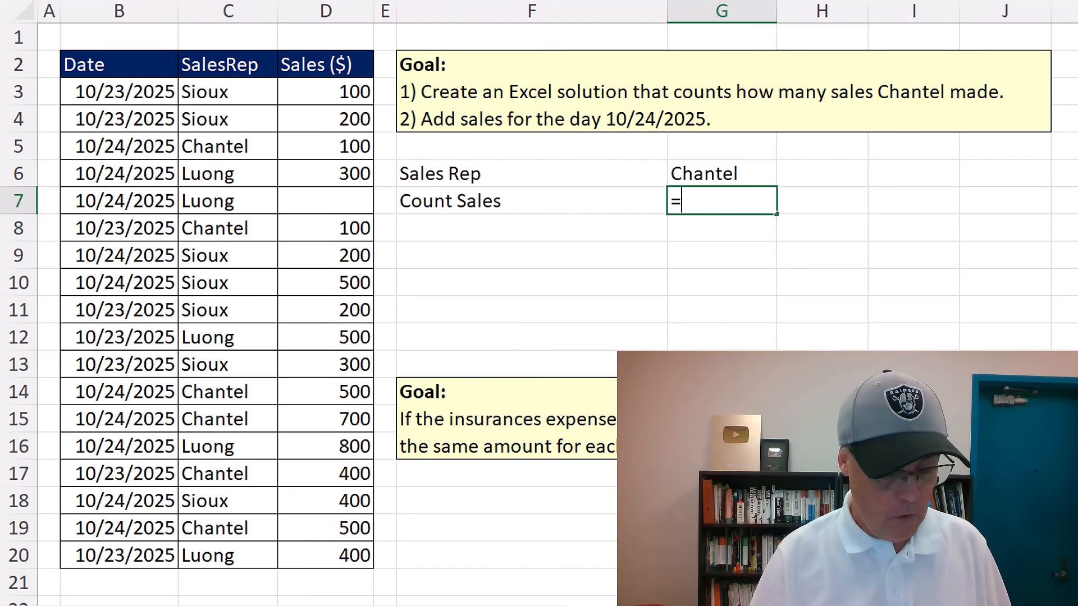
{"action": "type", "text": "countif"}
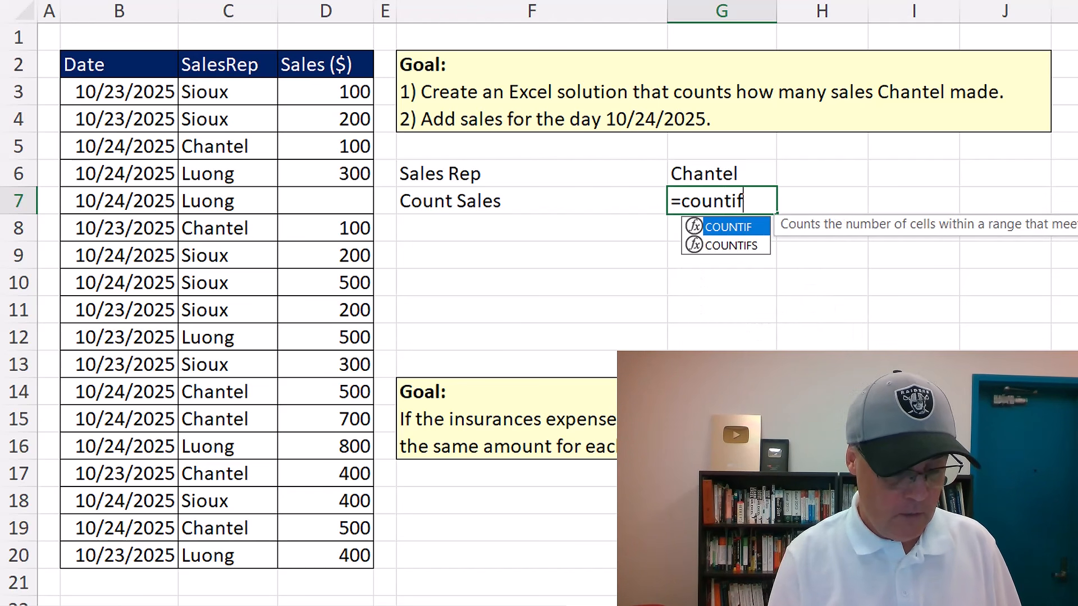
{"action": "type", "text": "s"}
{"action": "key", "text": "Tab"}
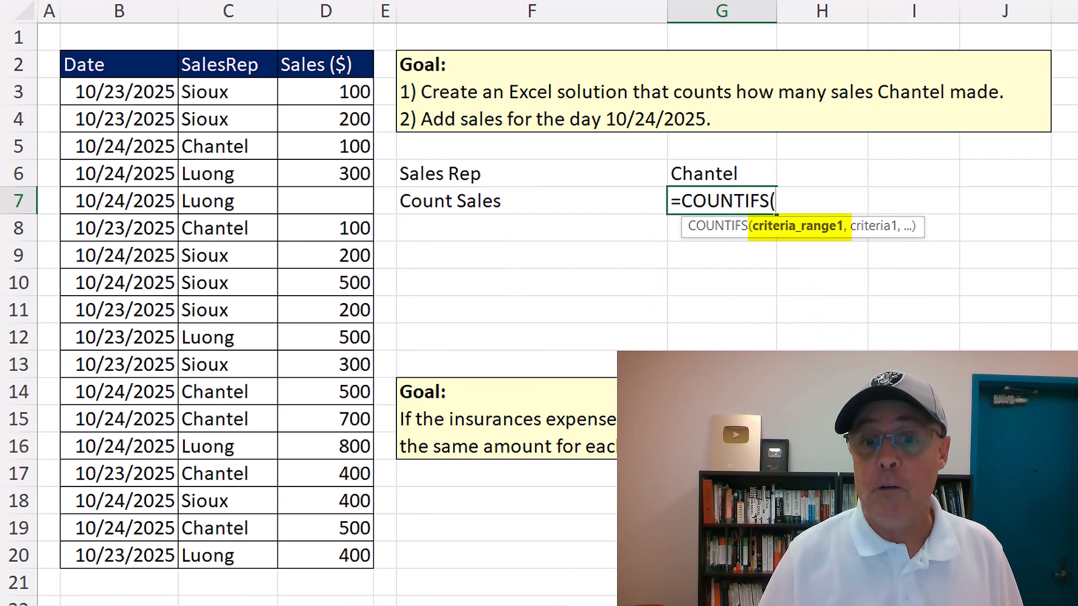
{"action": "key", "text": "Left"}
{"action": "key", "text": "Left"}
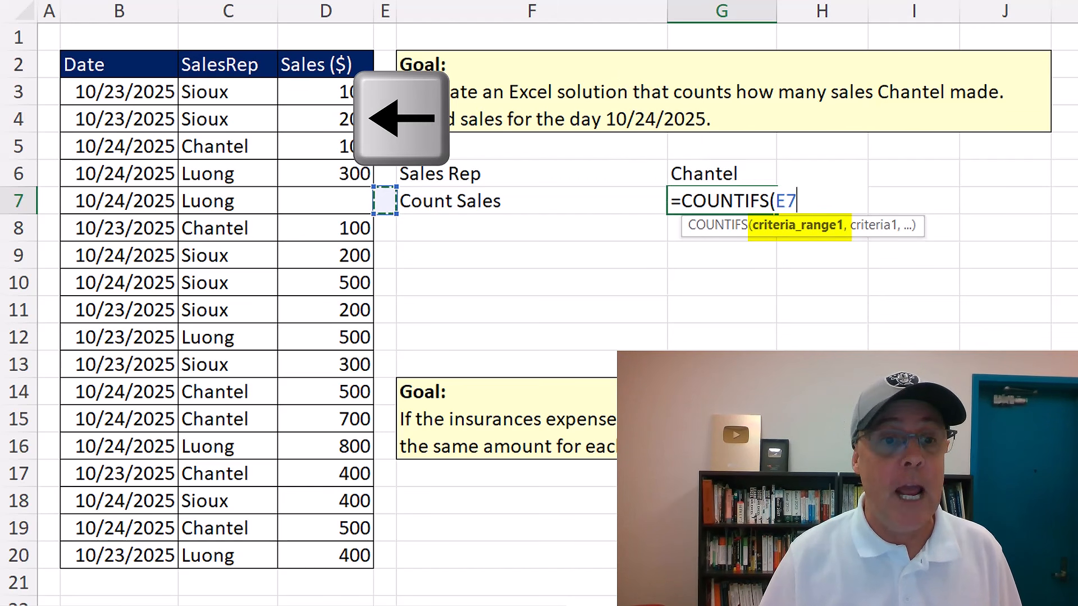
{"action": "key", "text": "Left"}
{"action": "key", "text": "Left"}
{"action": "key", "text": "Up"}
{"action": "key", "text": "Up"}
{"action": "key", "text": "Up"}
{"action": "key", "text": "Up"}
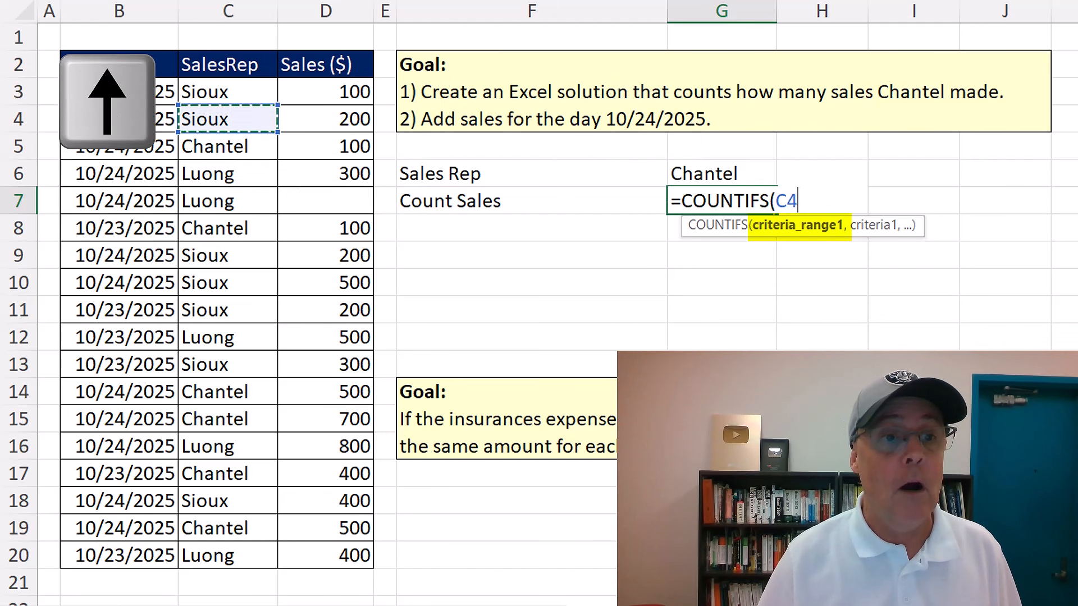
{"action": "key", "text": "ctrl+shift+Down"}
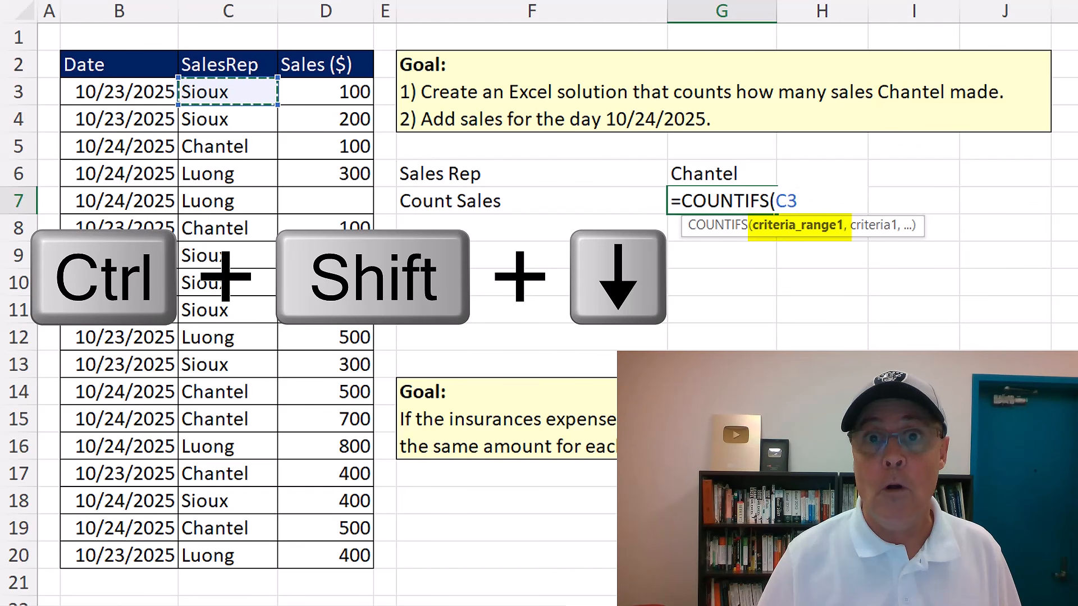
{"action": "key", "text": "ctrl+shift+Down"}
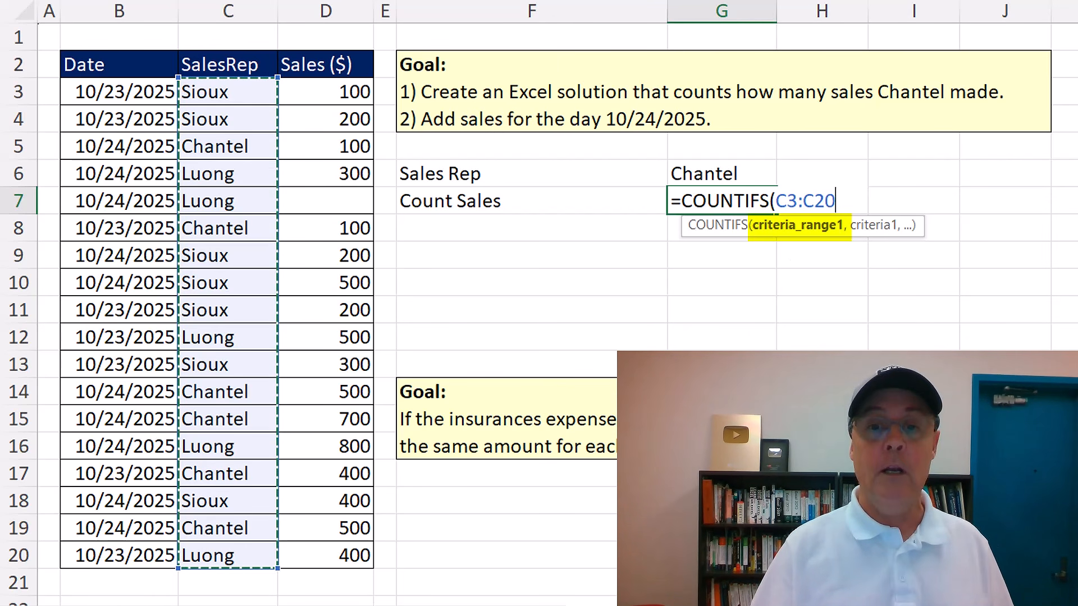
{"action": "type", "text": ","}
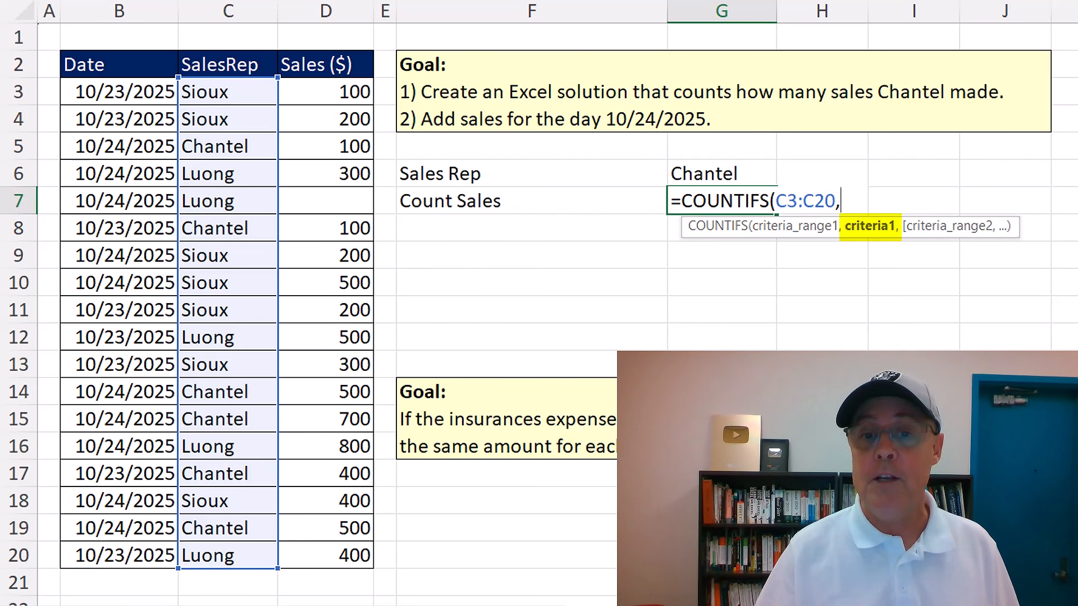
{"action": "key", "text": "Up"}
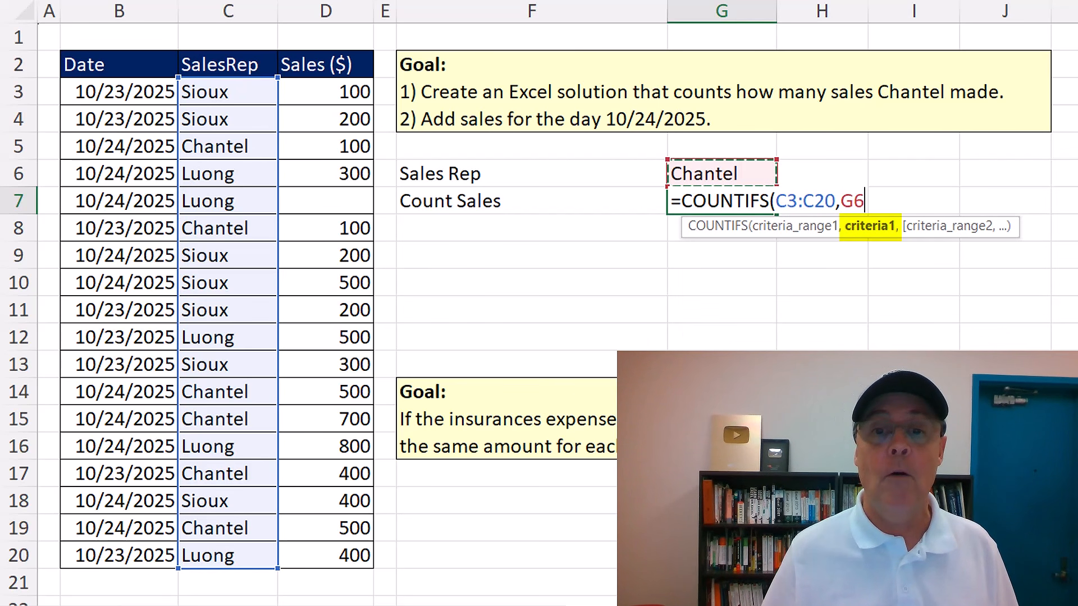
{"action": "key", "text": "ctrl+Return"}
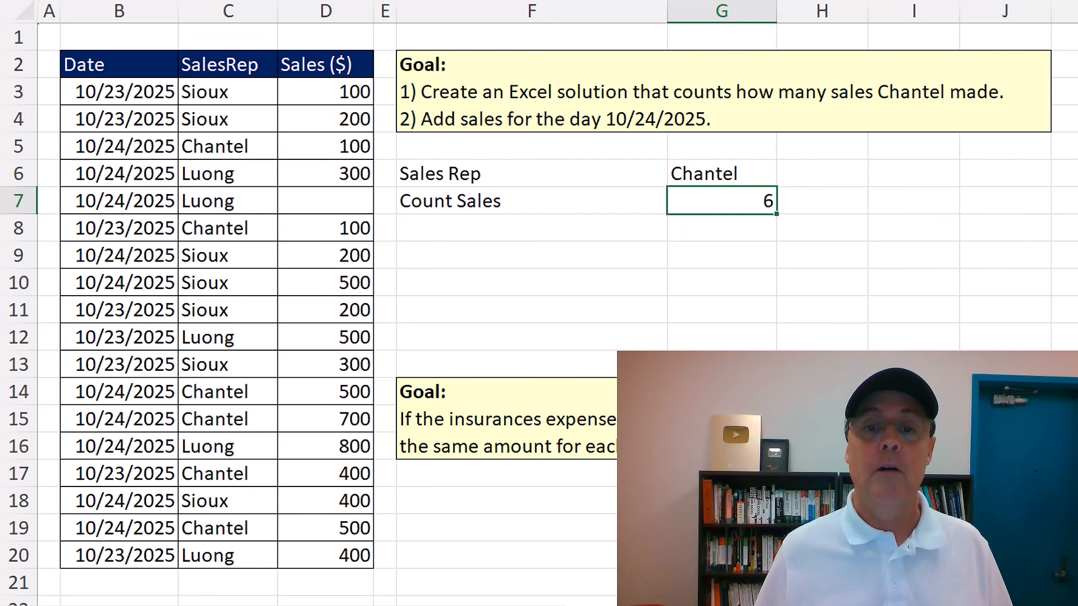
Step: Replace the name in G6 with another sales rep from the data to test the count formula
{"action": "left_click", "coordinate": [729, 172]}
{"action": "type", "text": "Sioux"}
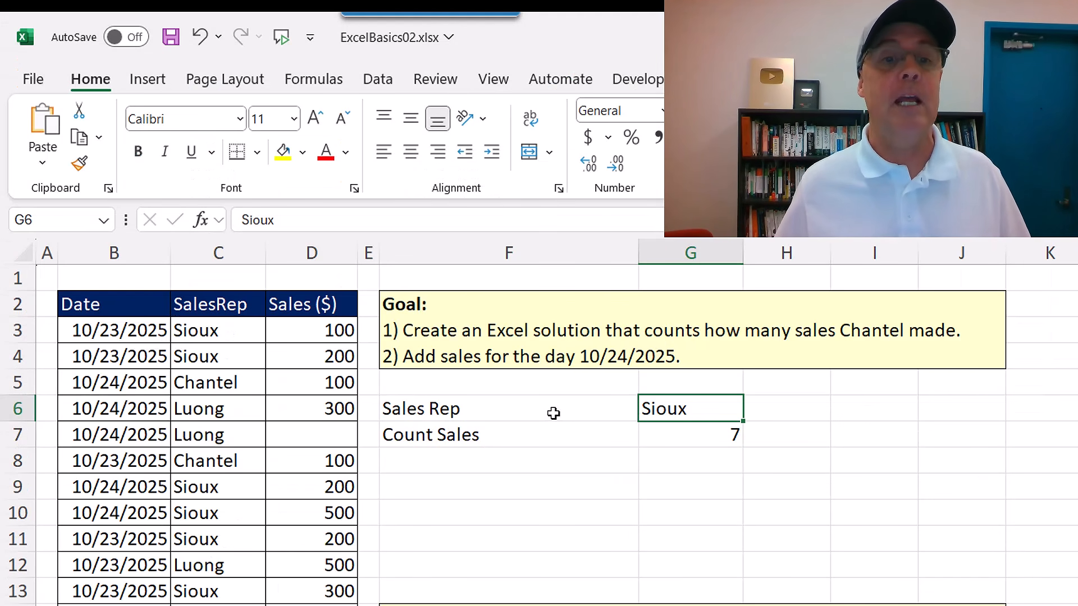
Step: Format the labels in F6:F7 with a dark blue fill, white font and all borders
{"action": "left_click_drag", "start_coordinate": [517, 410], "coordinate": [521, 434]}
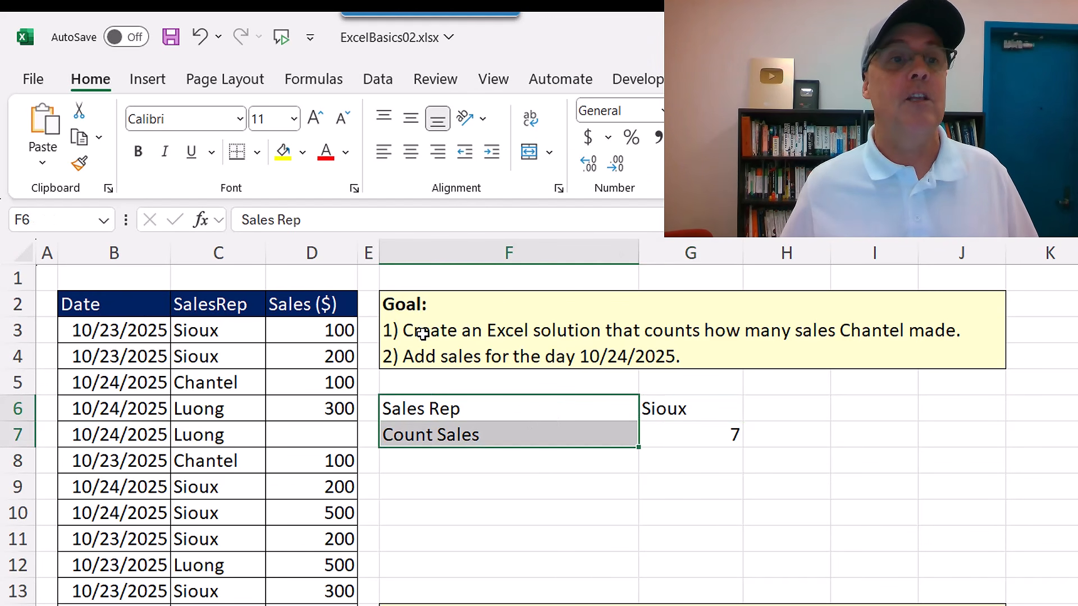
{"action": "left_click", "coordinate": [302, 153]}
{"action": "left_click", "coordinate": [512, 471]}
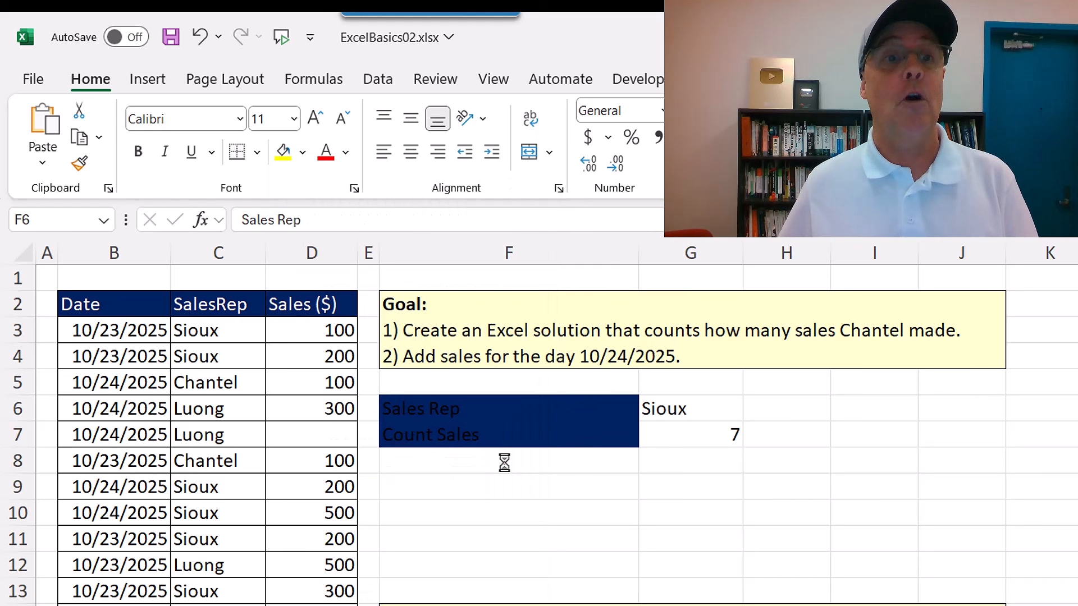
{"action": "left_click", "coordinate": [346, 152]}
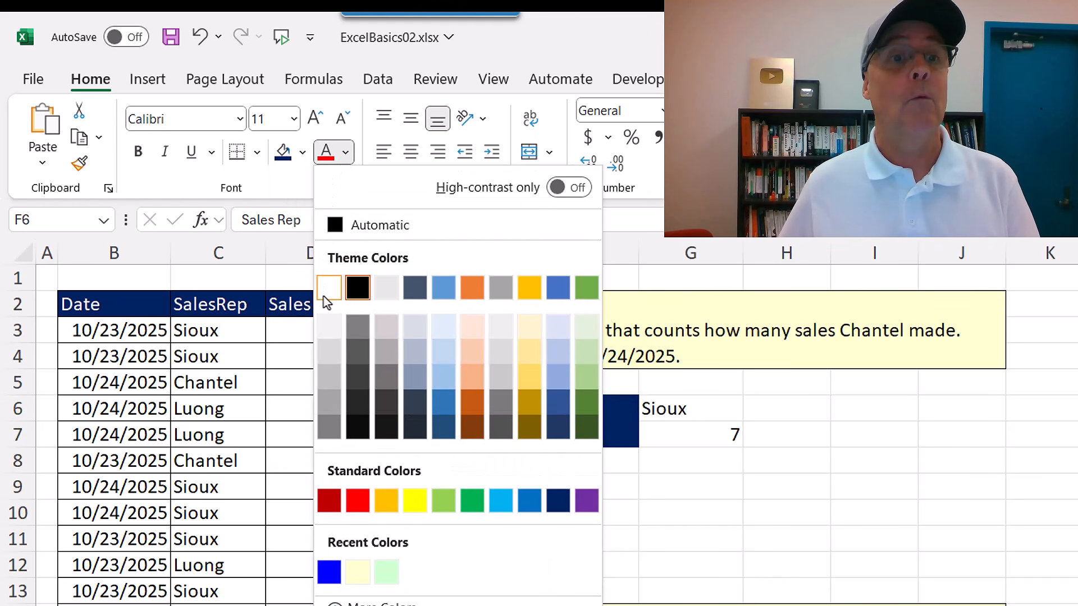
{"action": "left_click", "coordinate": [332, 288]}
{"action": "left_click", "coordinate": [258, 152]}
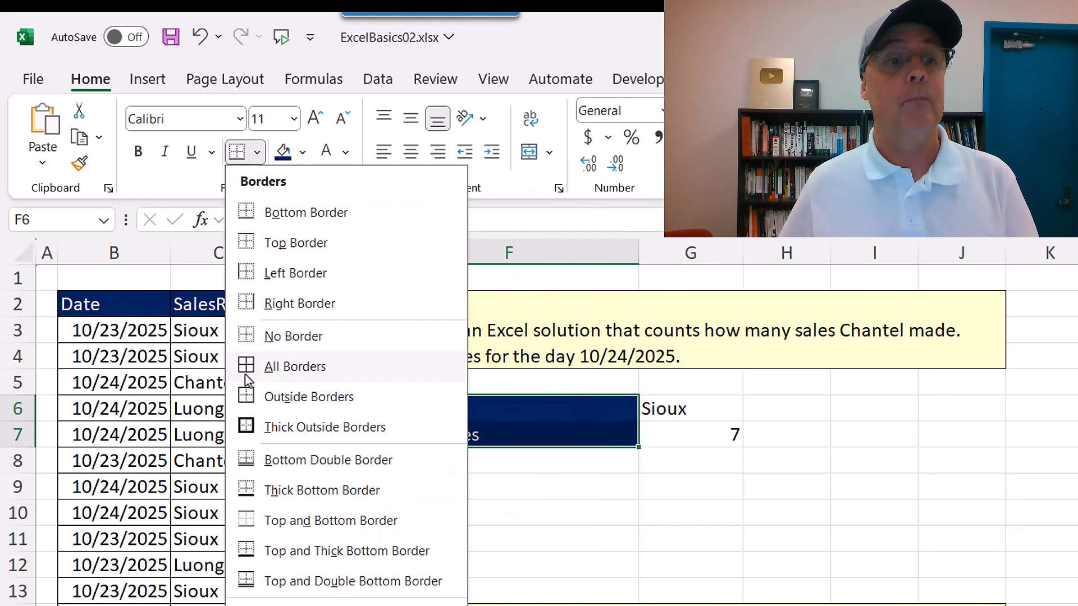
{"action": "left_click", "coordinate": [285, 367]}
Step: Apply all borders to the input and formula cells G6:G7
{"action": "left_click_drag", "start_coordinate": [717, 415], "coordinate": [705, 433]}
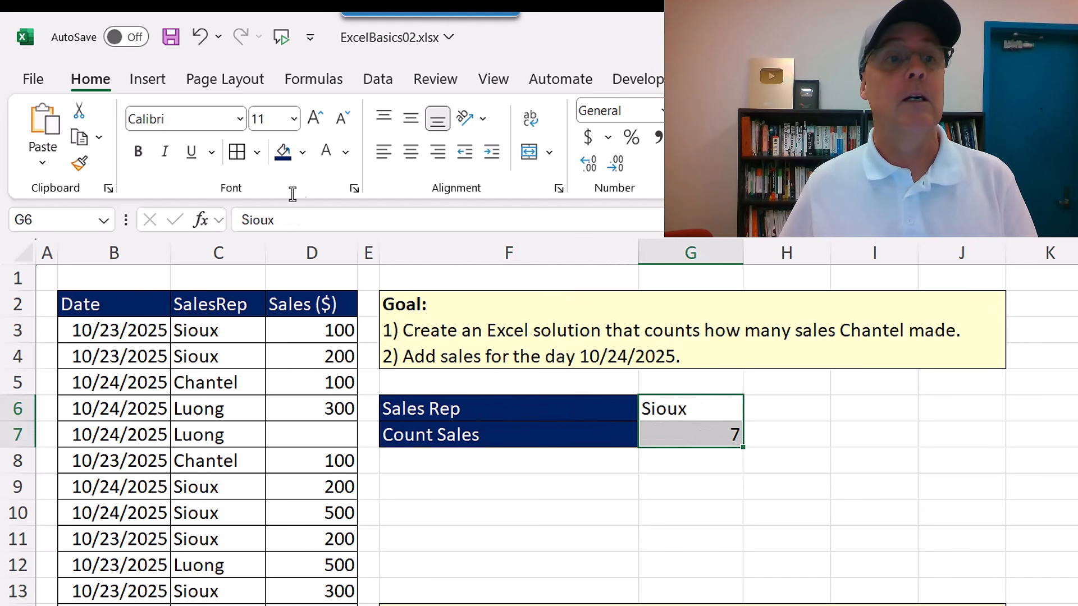
{"action": "left_click", "coordinate": [257, 153]}
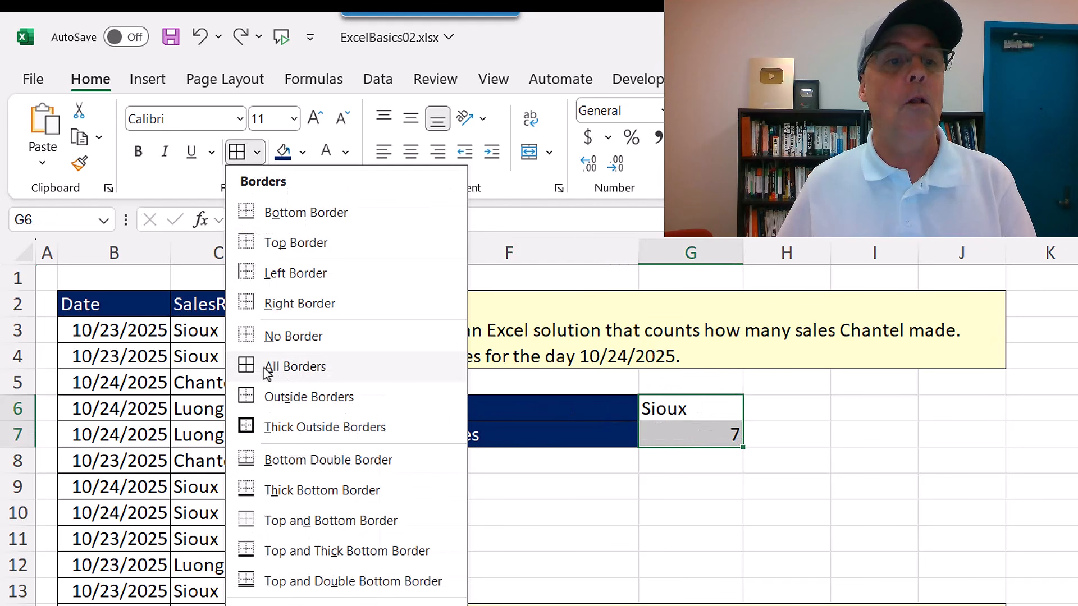
{"action": "left_click", "coordinate": [251, 163]}
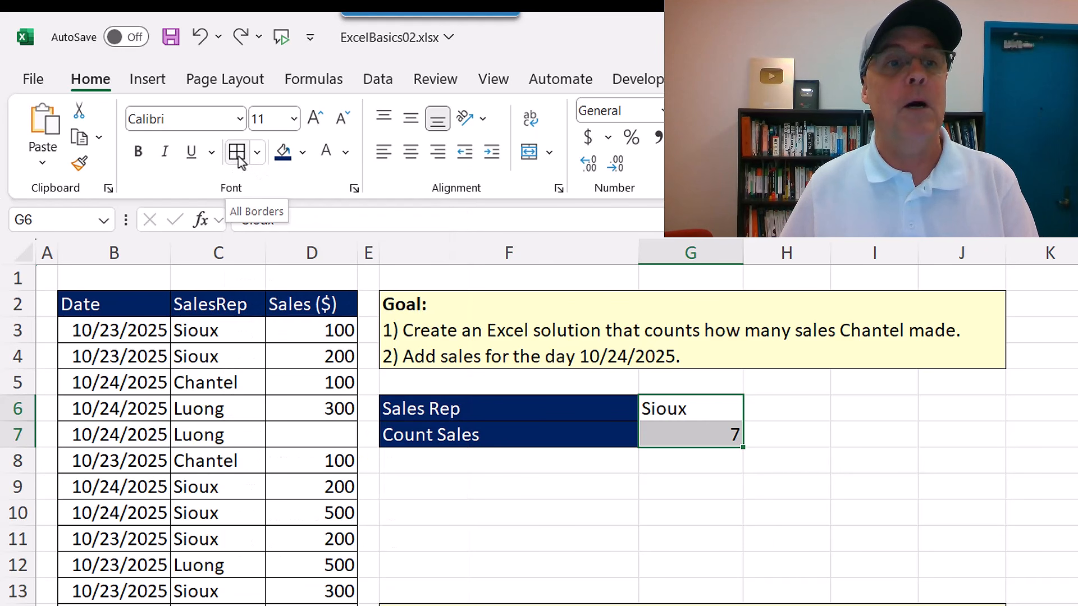
{"action": "left_click", "coordinate": [238, 159]}
Step: Fill the formula cell G7 with the recently used light green colour
{"action": "left_click", "coordinate": [672, 437]}
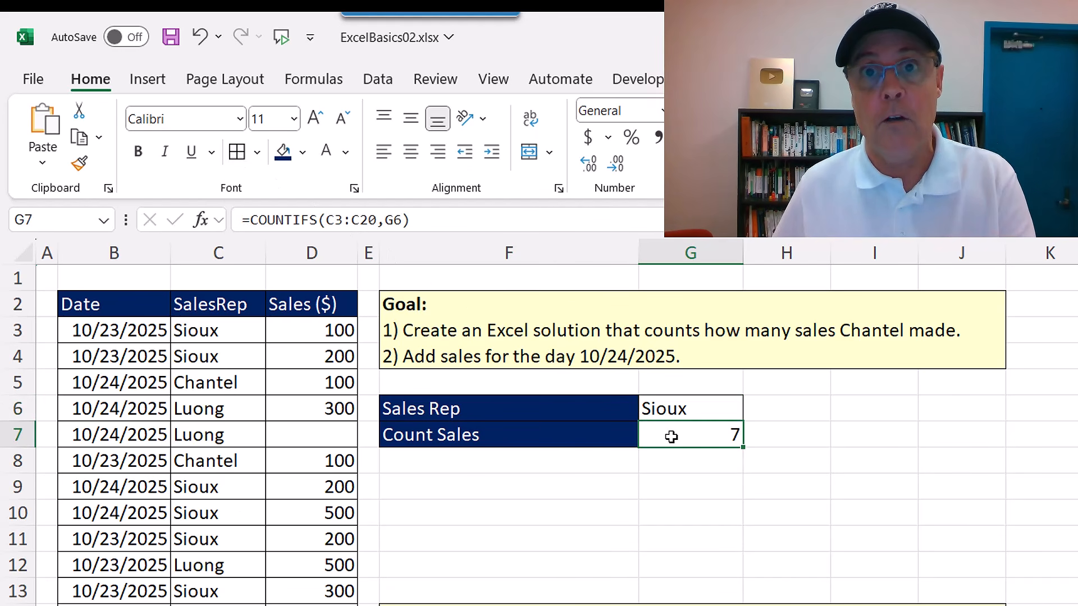
{"action": "left_click", "coordinate": [301, 152]}
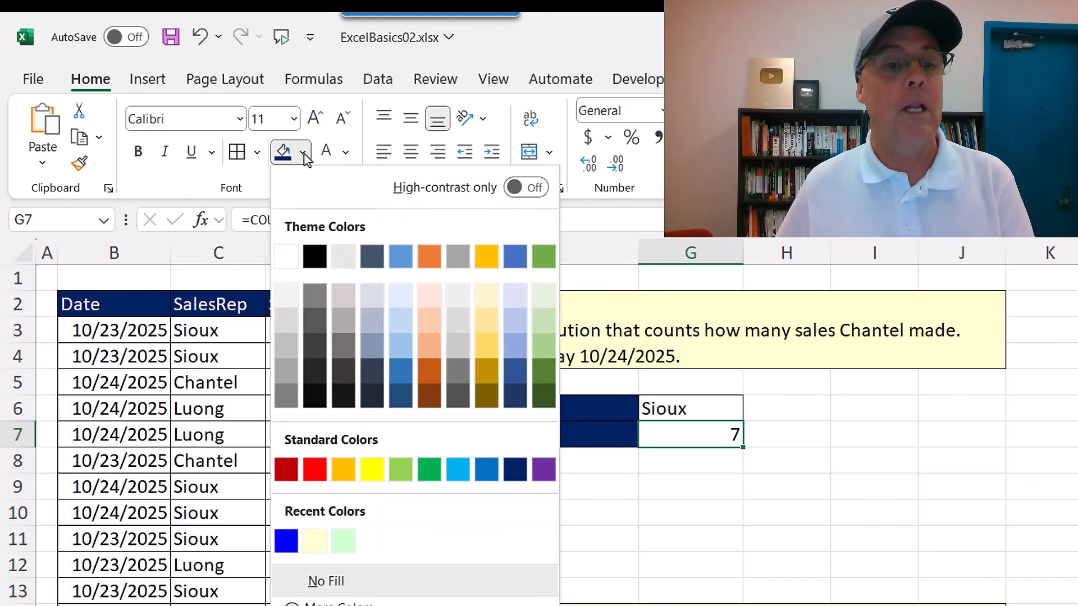
{"action": "left_click", "coordinate": [351, 542]}
{"action": "left_click", "coordinate": [672, 413]}
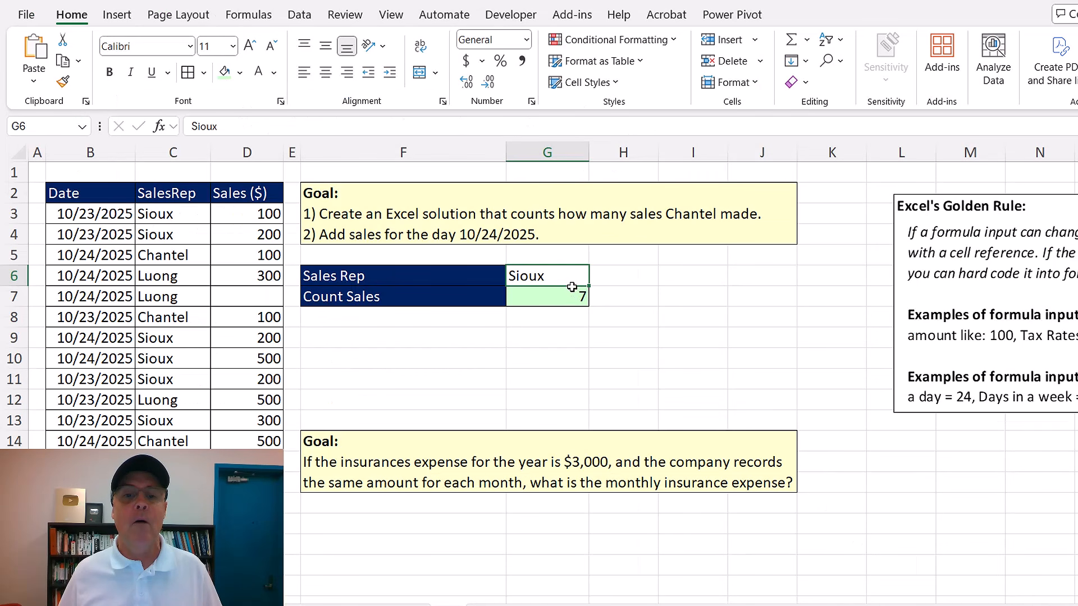
{"action": "left_click", "coordinate": [551, 302]}
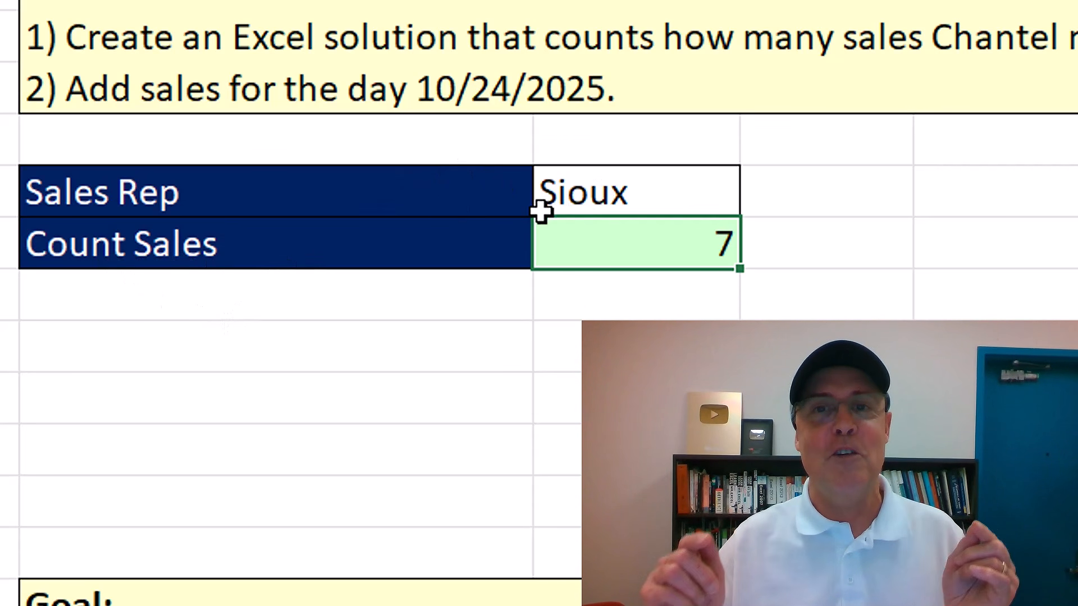
Step: Turn the F7 label into the unquoted formula =CountSales by removing the space and adding a leading equal sign
{"action": "left_click", "coordinate": [176, 243]}
{"action": "key", "text": "F2"}
{"action": "left_click", "coordinate": [136, 243]}
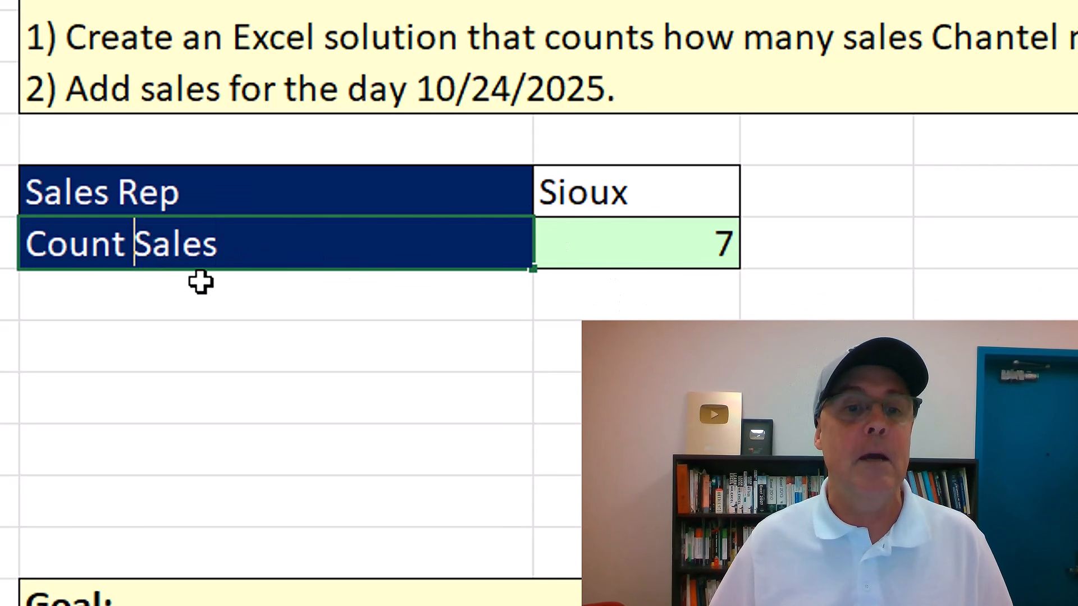
{"action": "key", "text": "BackSpace"}
{"action": "key", "text": "BackSpace"}
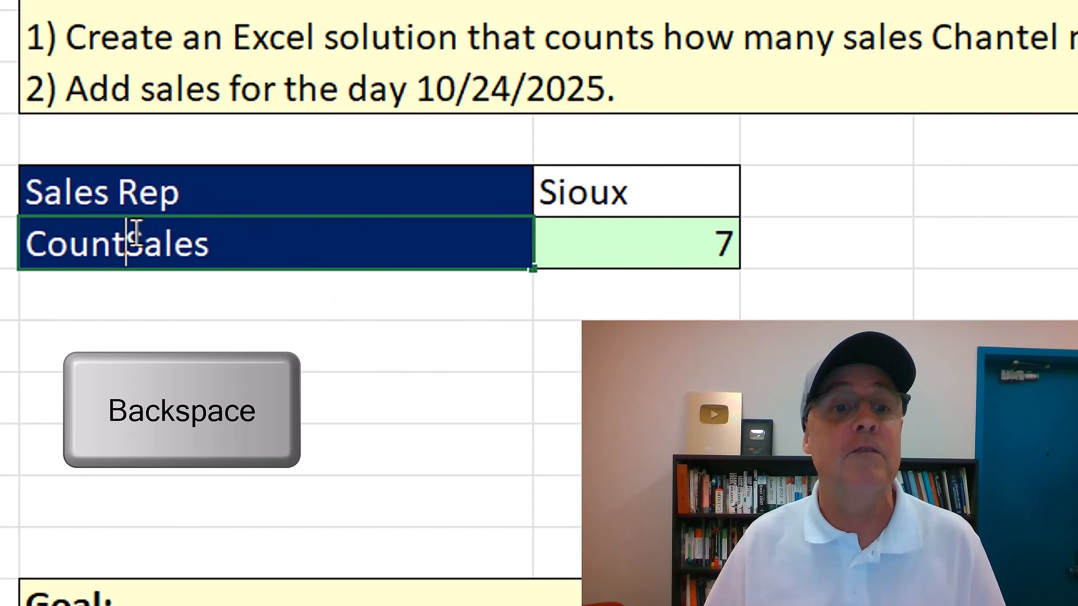
{"action": "left_click", "coordinate": [35, 253]}
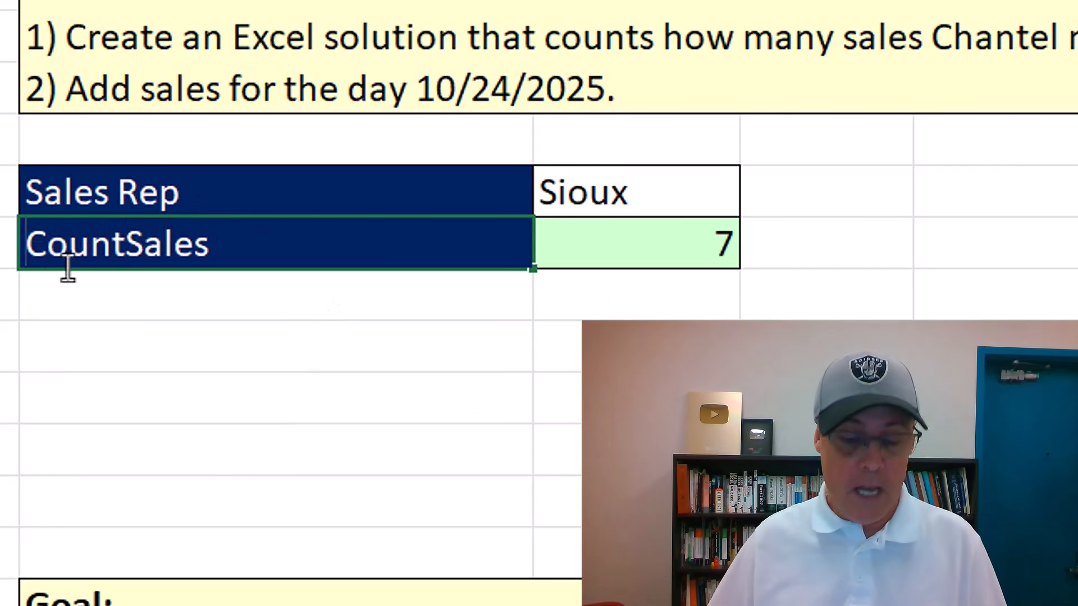
{"action": "type", "text": "="}
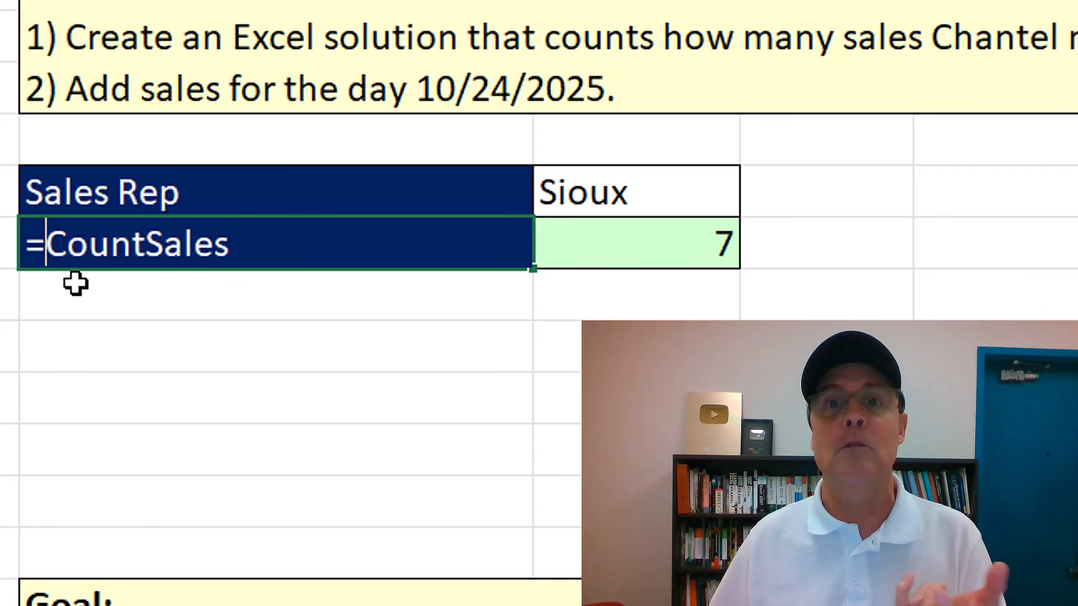
{"action": "key", "text": "ctrl+Return"}
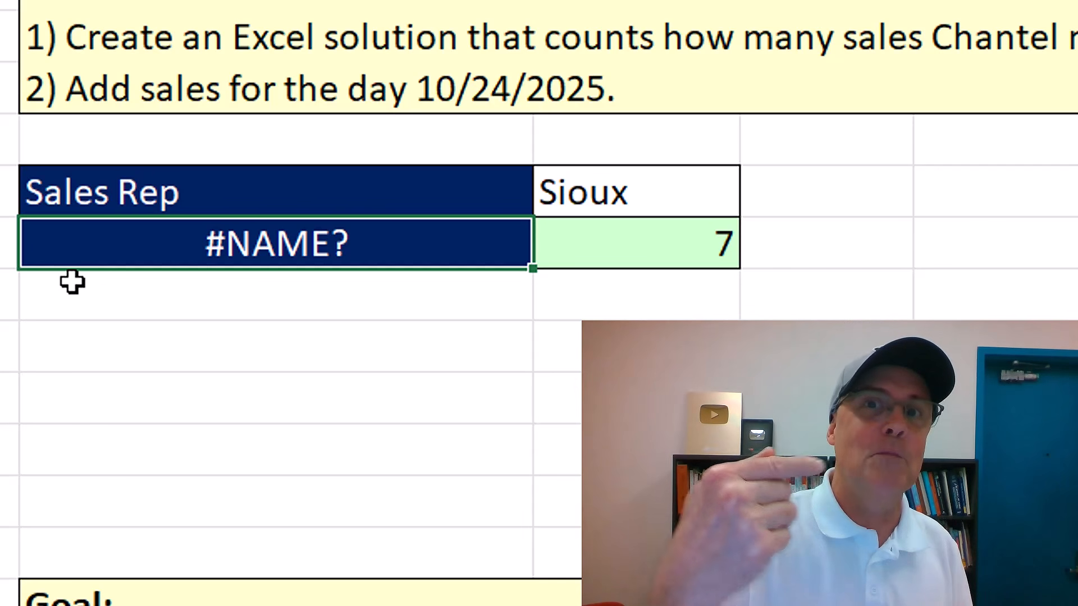
Step: Enclose the text in F7's formula in double quotes so it reads ="CountSales"
{"action": "key", "text": "F2"}
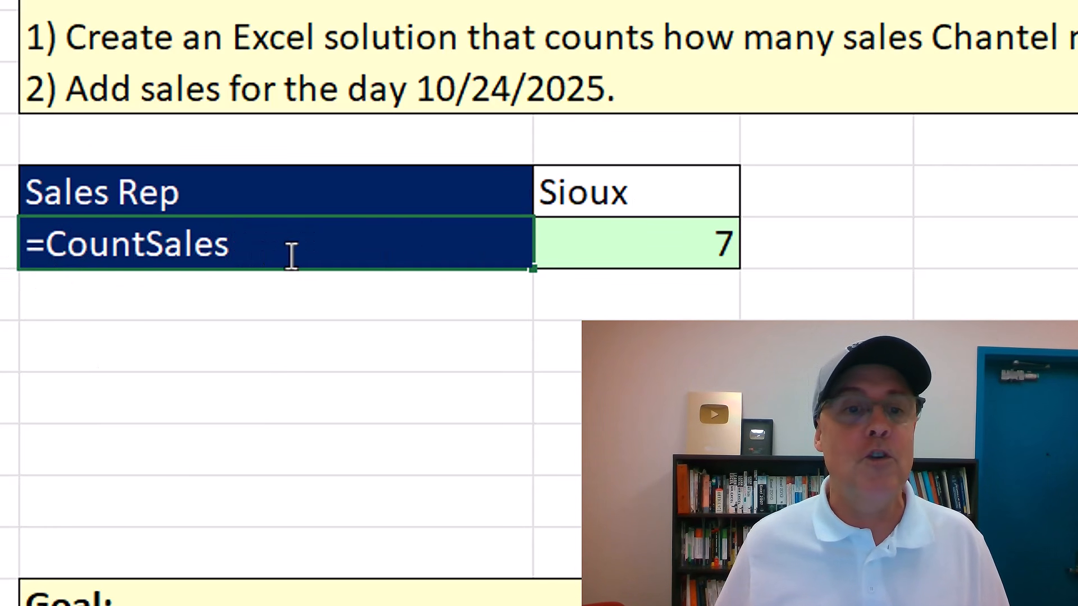
{"action": "left_click", "coordinate": [45, 245]}
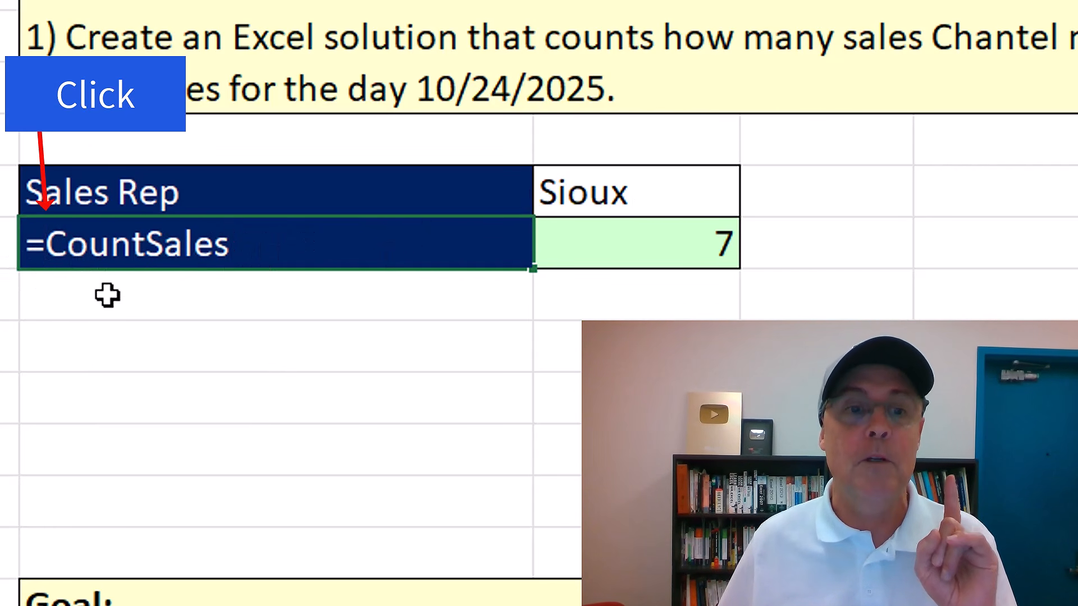
{"action": "type", "text": "\""}
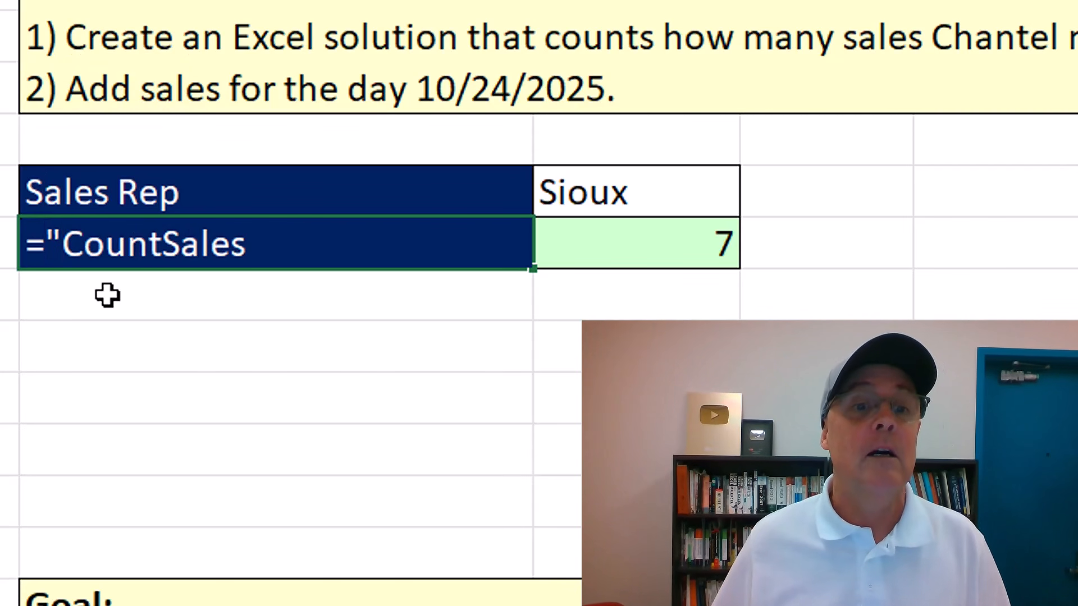
{"action": "left_click", "coordinate": [248, 245]}
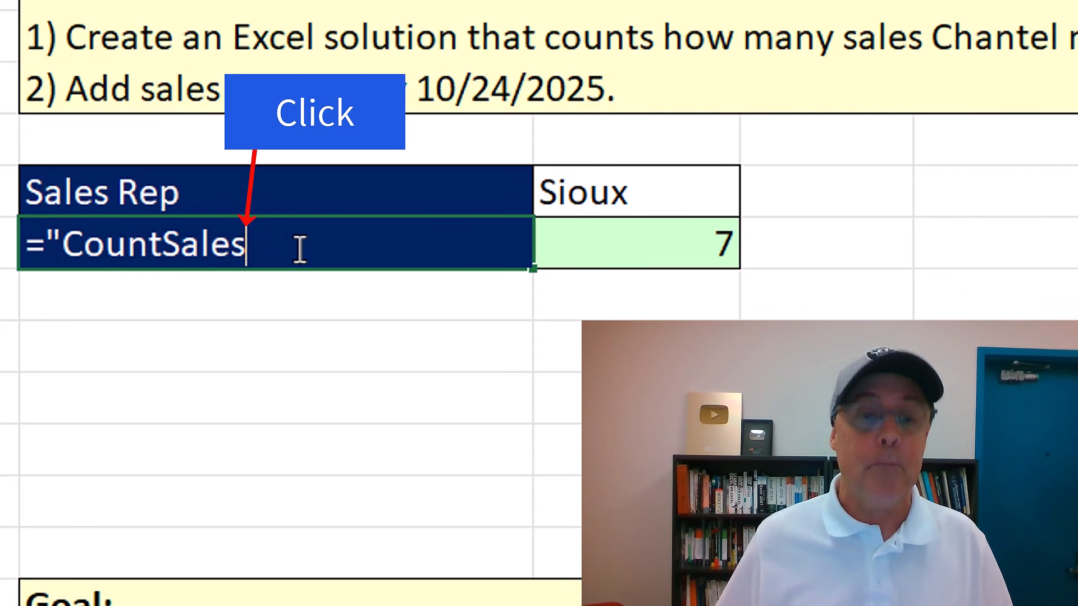
{"action": "type", "text": "\""}
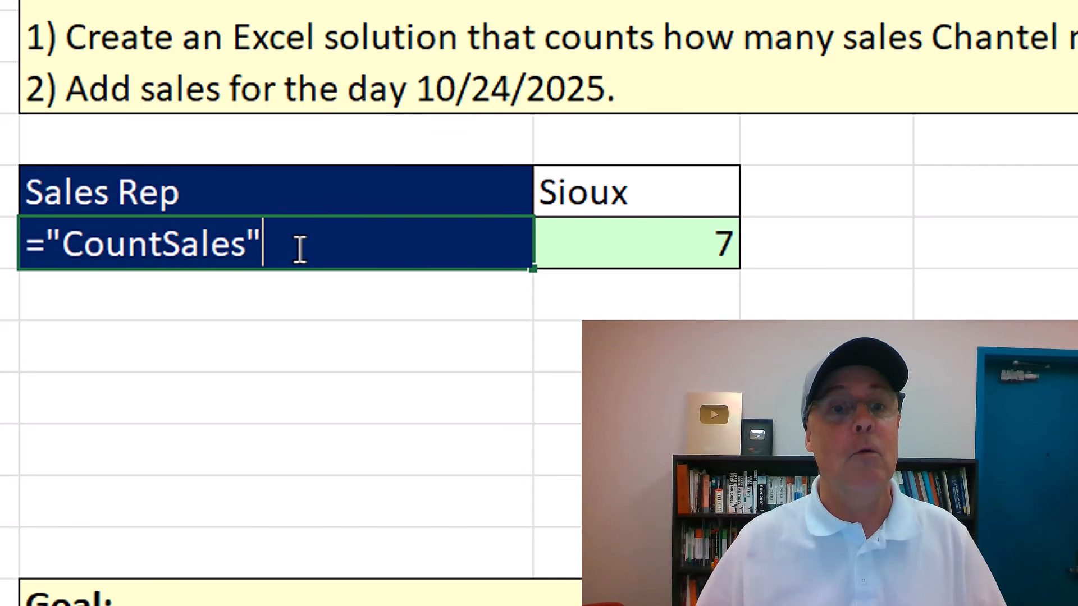
{"action": "key", "text": "ctrl+Return"}
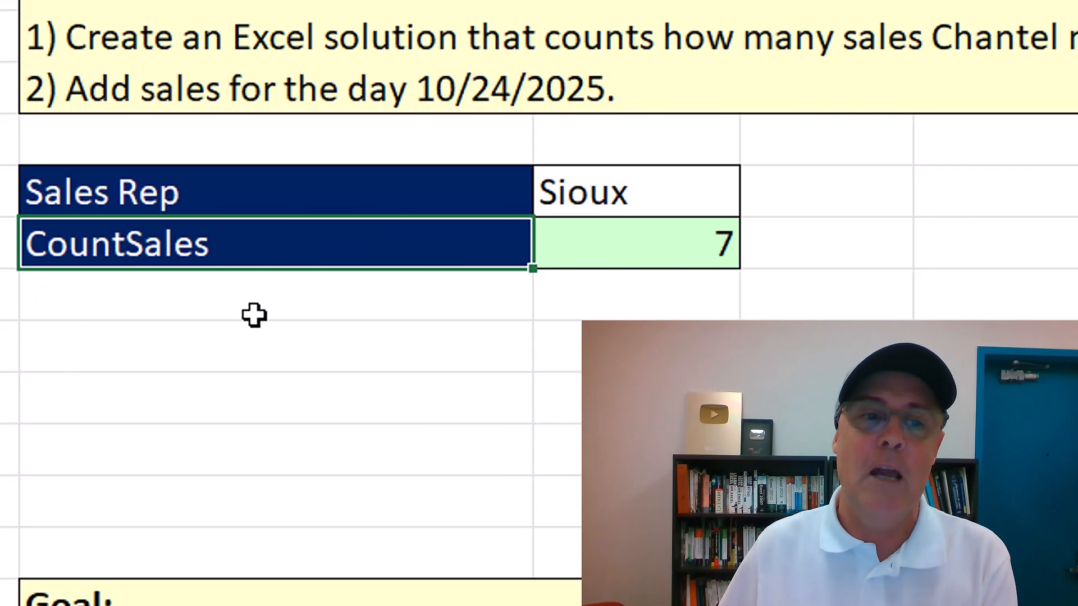
Step: Replace the quoted text in F7's formula so it reads ="No. of Sales by " with a trailing space
{"action": "key", "text": "F2"}
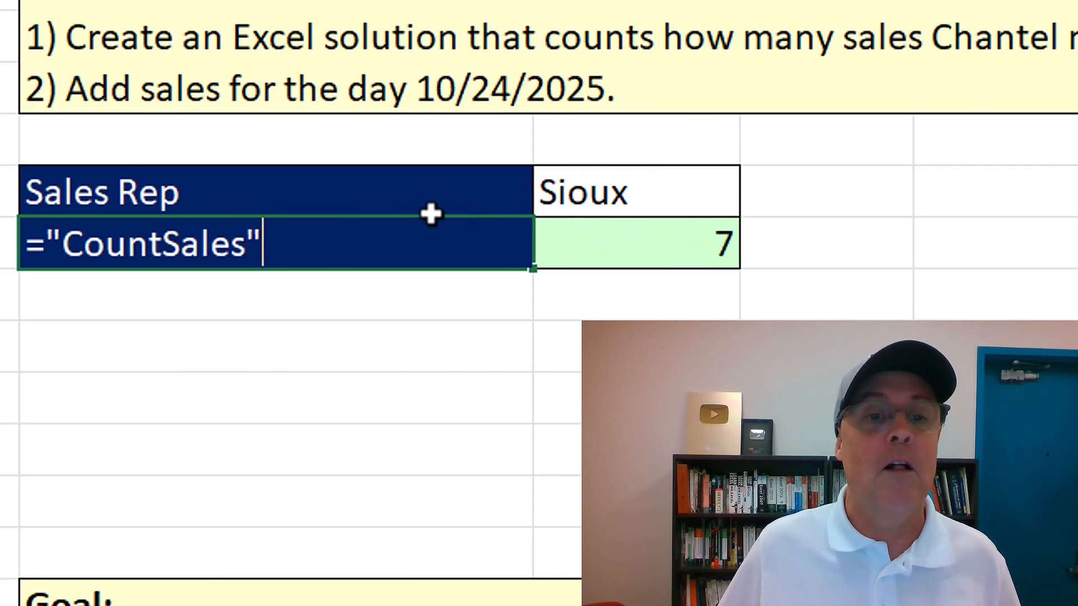
{"action": "left_click_drag", "start_coordinate": [72, 245], "coordinate": [247, 233]}
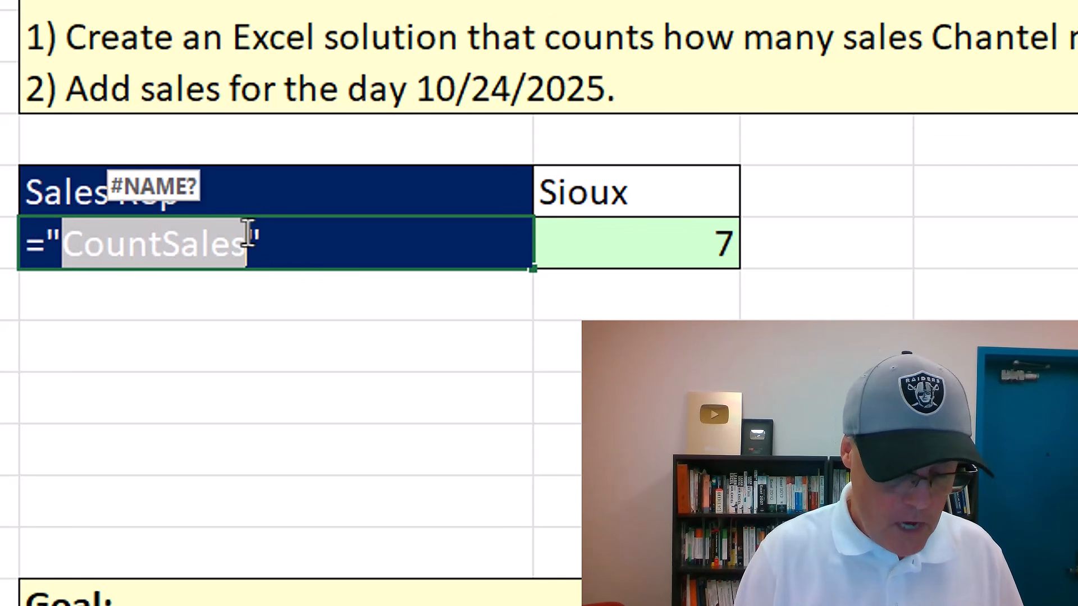
{"action": "type", "text": "No. of Sales by"}
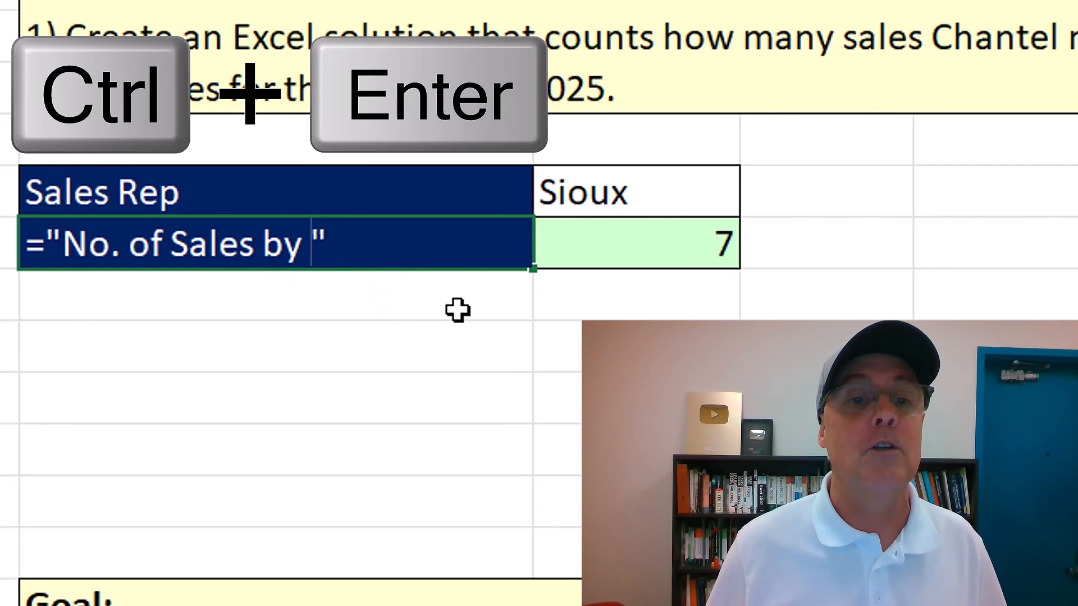
{"action": "key", "text": "ctrl+Return"}
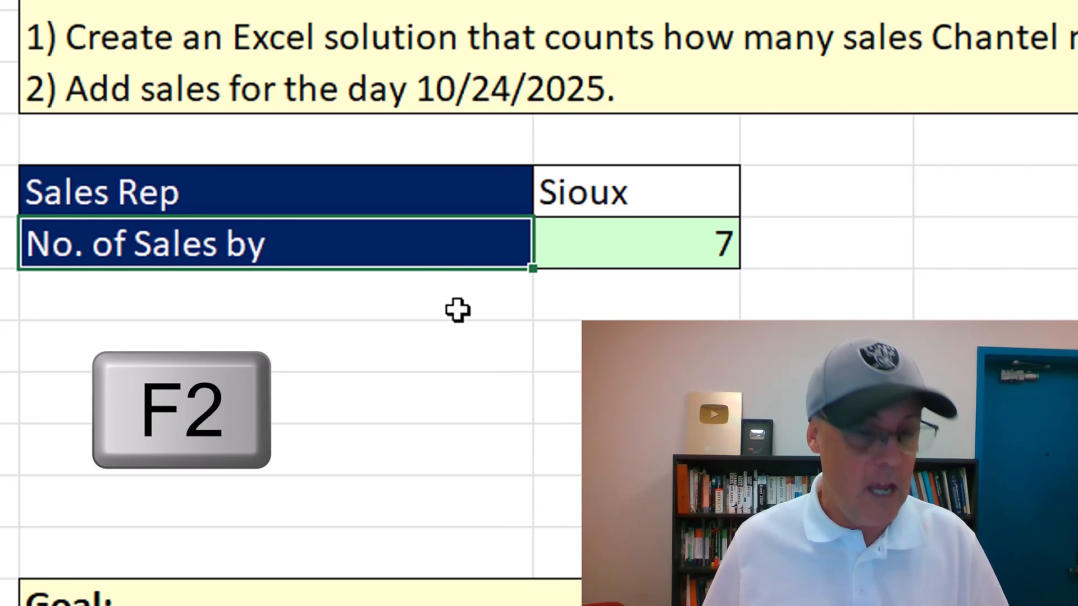
Step: Join the sales rep cell G6 to F7's label formula with the & operator, giving ="No. of Sales by "&G6
{"action": "key", "text": "F2"}
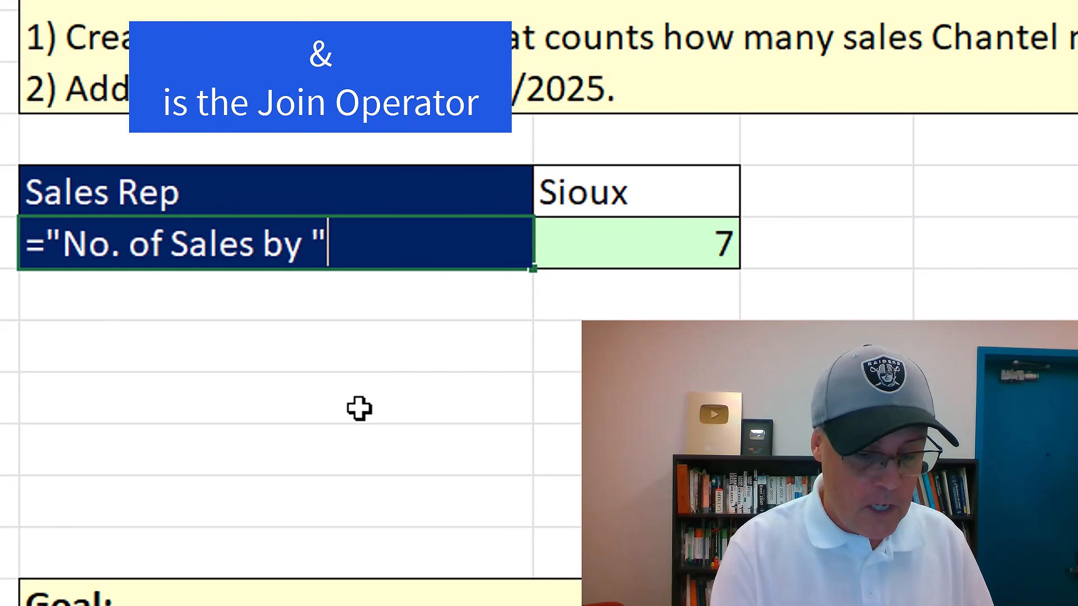
{"action": "type", "text": "&"}
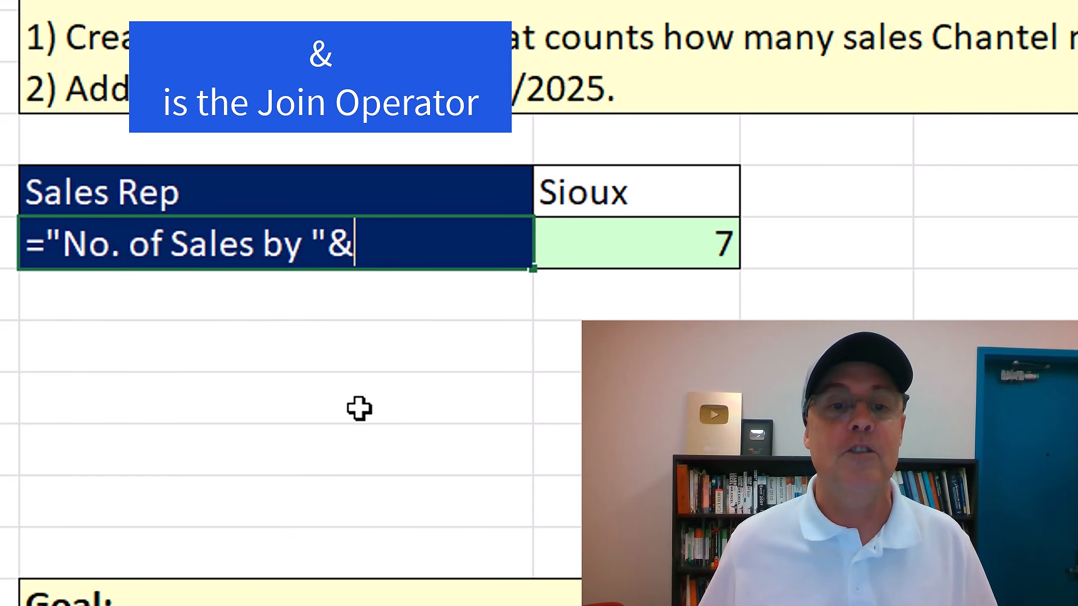
{"action": "left_click", "coordinate": [635, 190]}
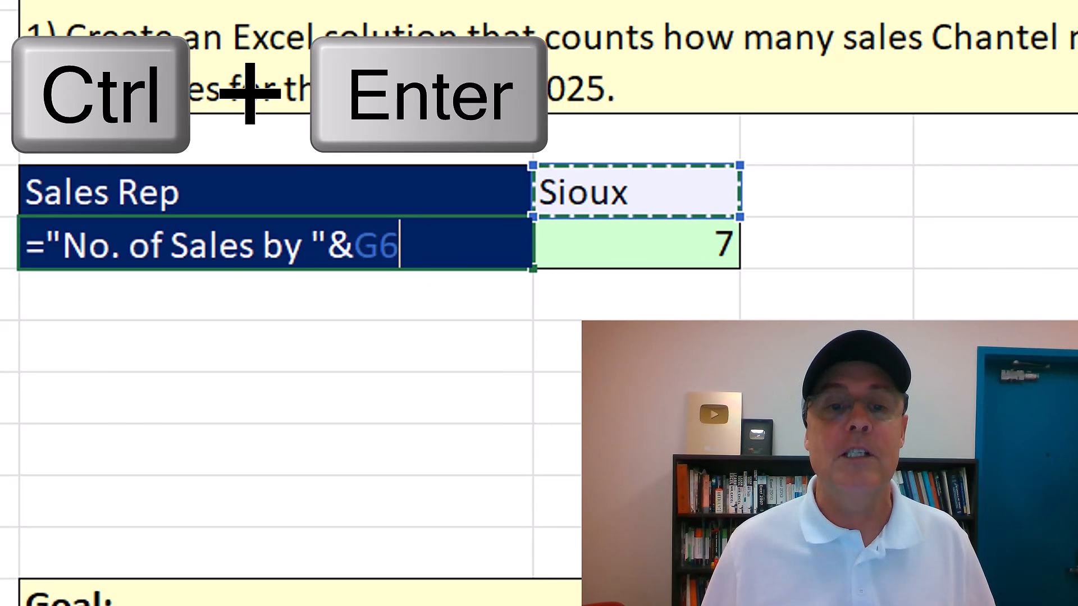
{"action": "key", "text": "ctrl+Return"}
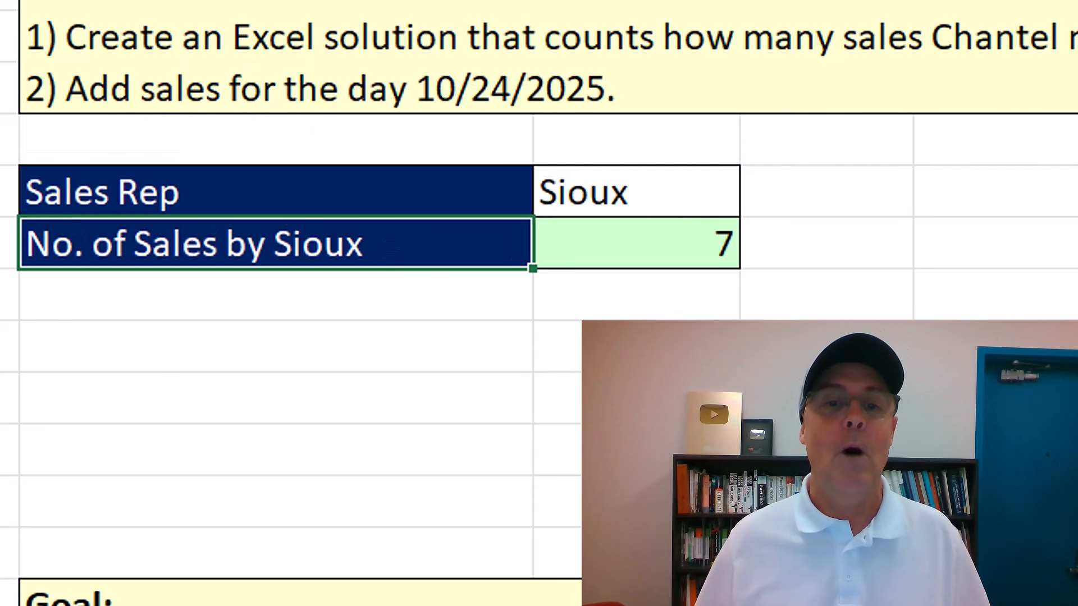
{"action": "key", "text": "F2"}
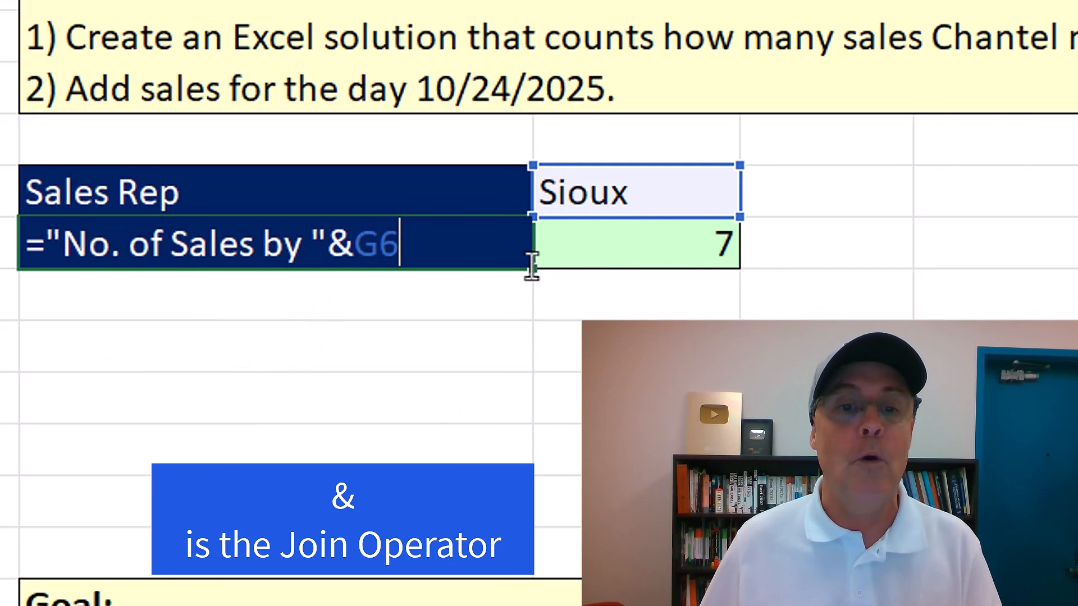
{"action": "key", "text": "ctrl+Return"}
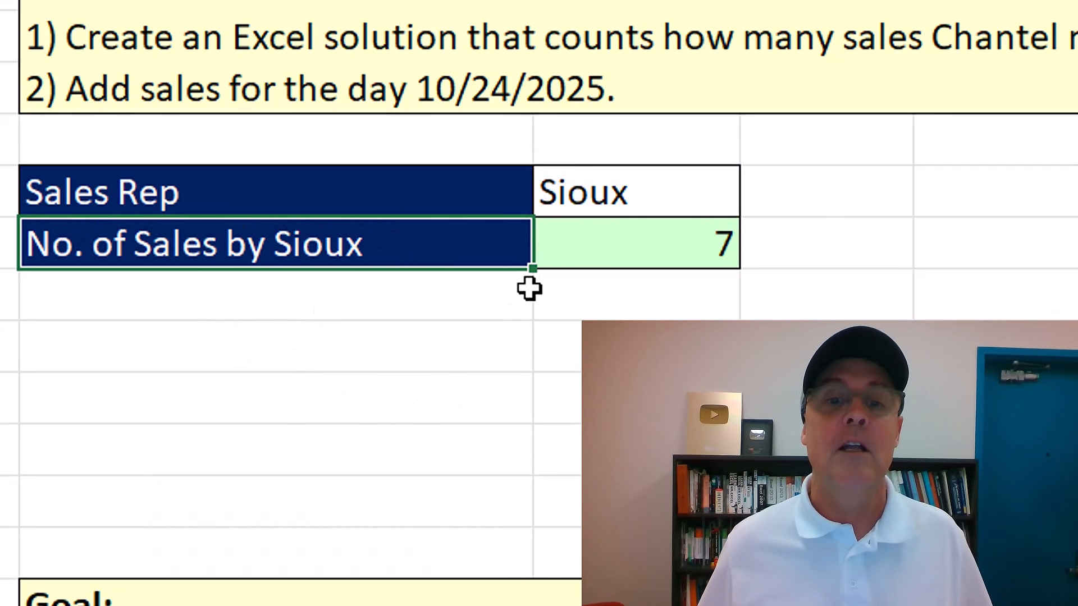
Step: Change the sales rep input in G6 to the rep named in the first goal
{"action": "left_click", "coordinate": [577, 192]}
{"action": "type", "text": "Chantel"}
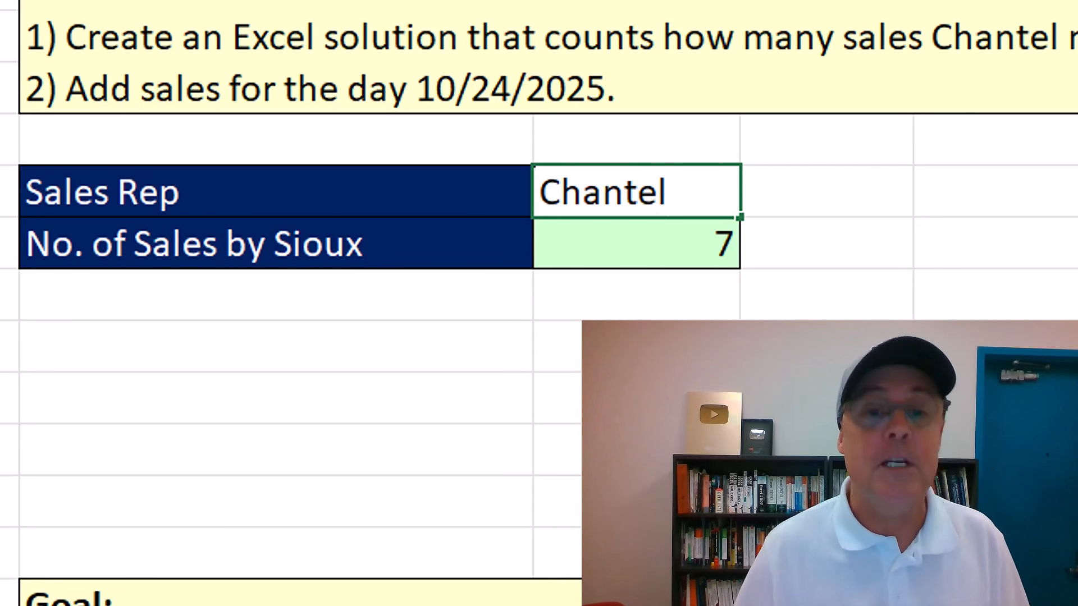
{"action": "key", "text": "Return"}
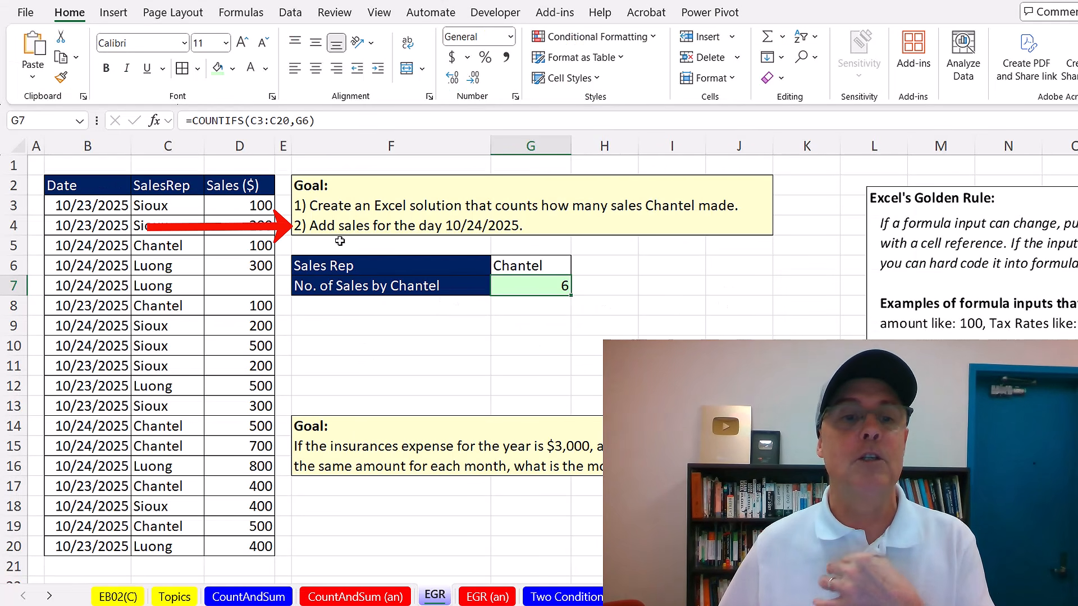
Step: Copy the formatting of F6:G7 onto F10:G11 with Format Painter
{"action": "left_click_drag", "start_coordinate": [414, 261], "coordinate": [524, 279]}
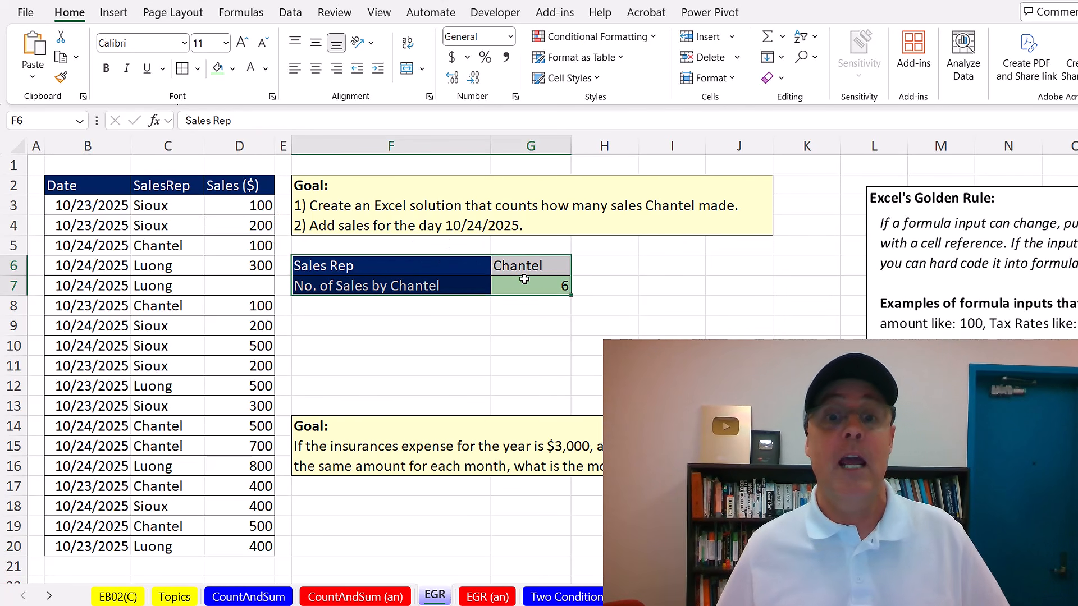
{"action": "right_click", "coordinate": [524, 281]}
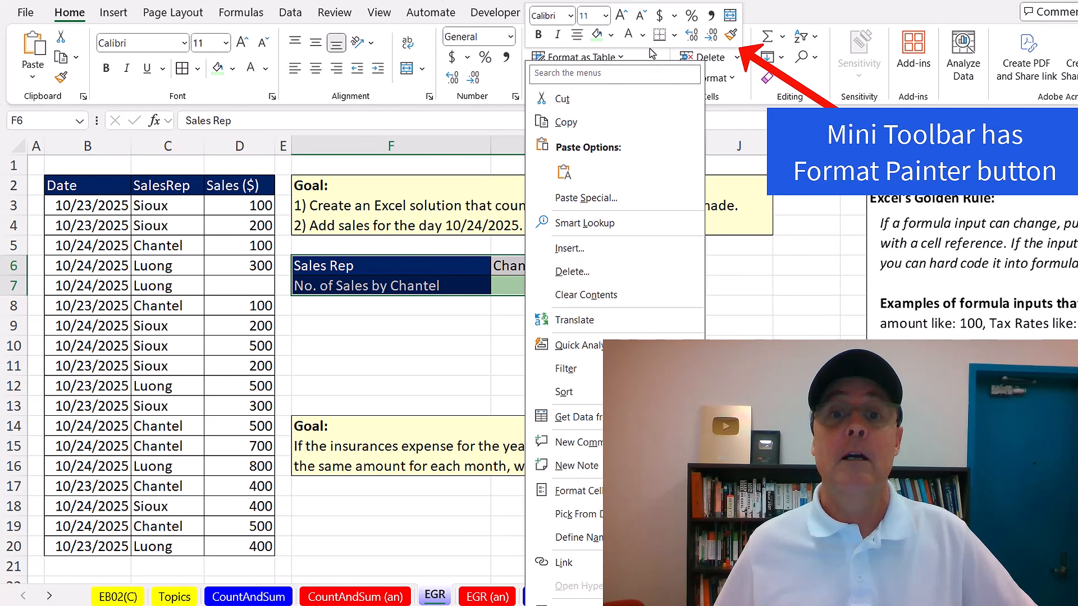
{"action": "left_click", "coordinate": [731, 37]}
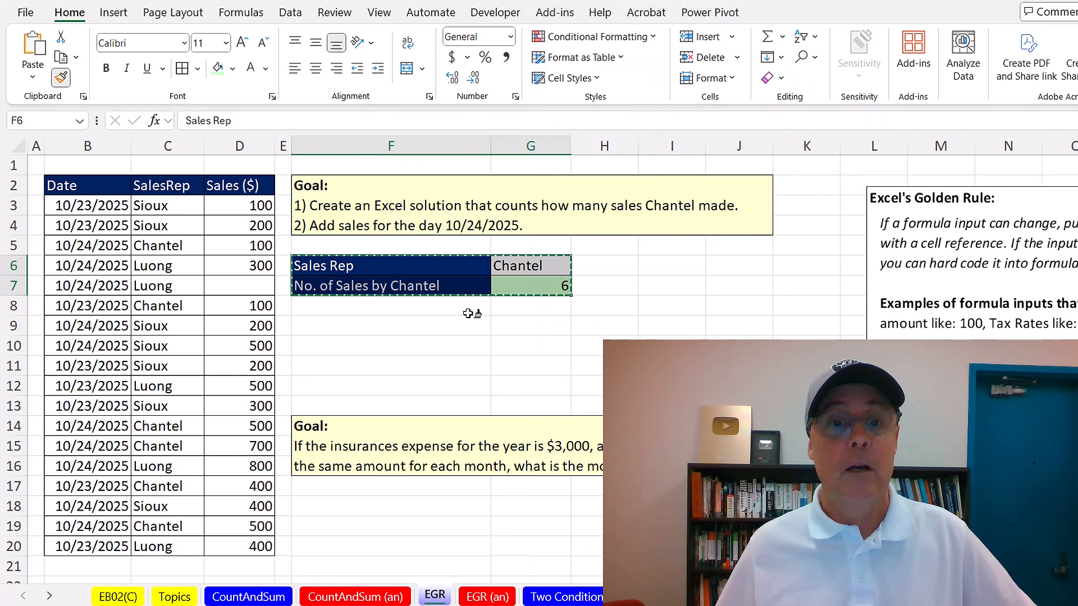
{"action": "left_click", "coordinate": [378, 344]}
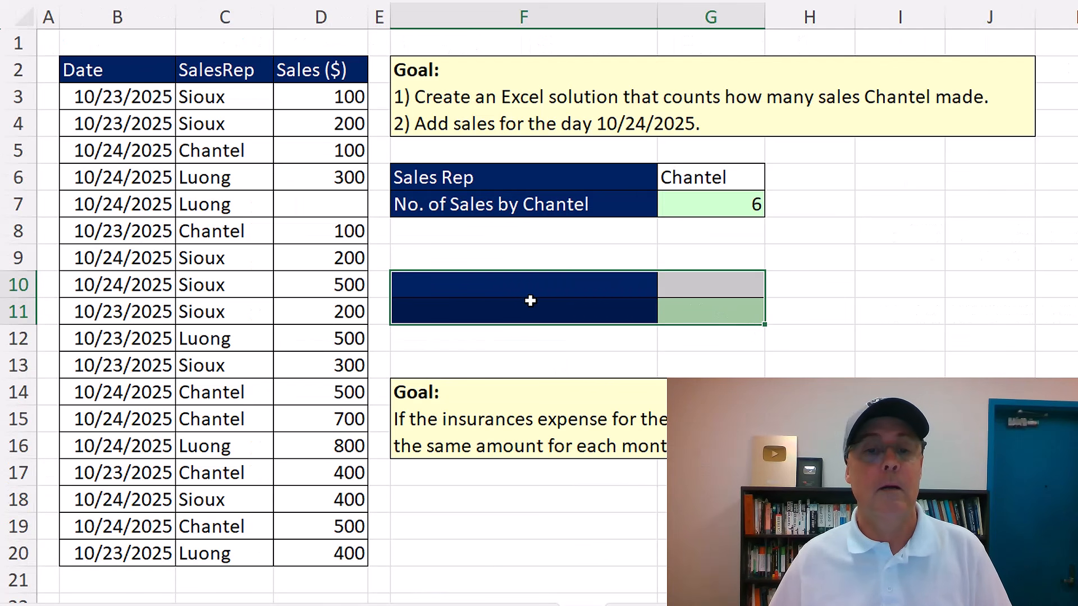
Step: Label F10 "Date for adding sales" and enter the date 10/24/2025 in G10
{"action": "left_click", "coordinate": [393, 351]}
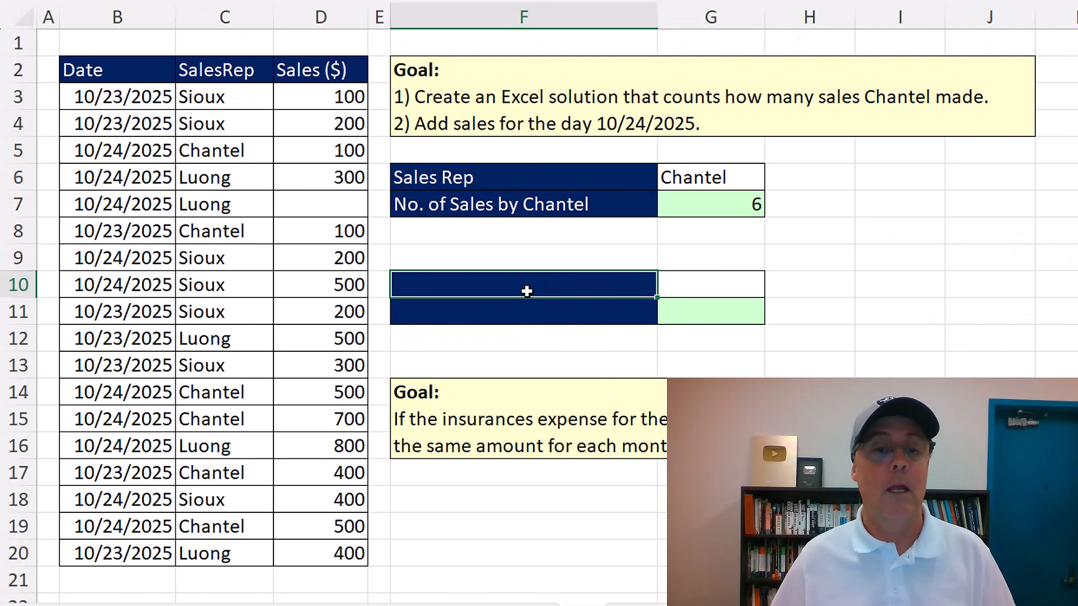
{"action": "type", "text": "Date for adding sales"}
{"action": "key", "text": "Tab"}
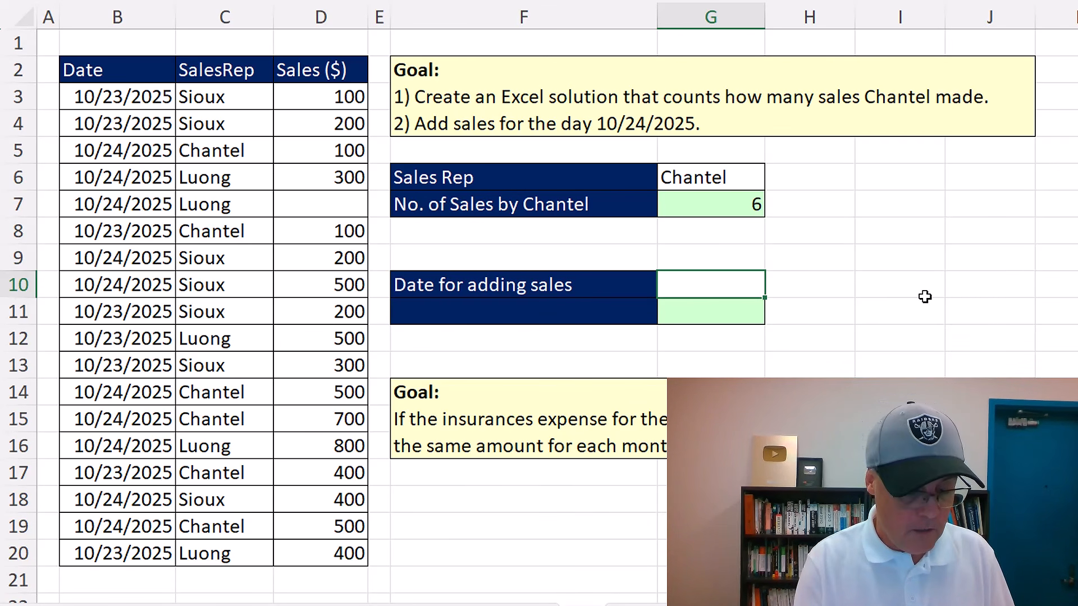
{"action": "type", "text": "10/25/2025"}
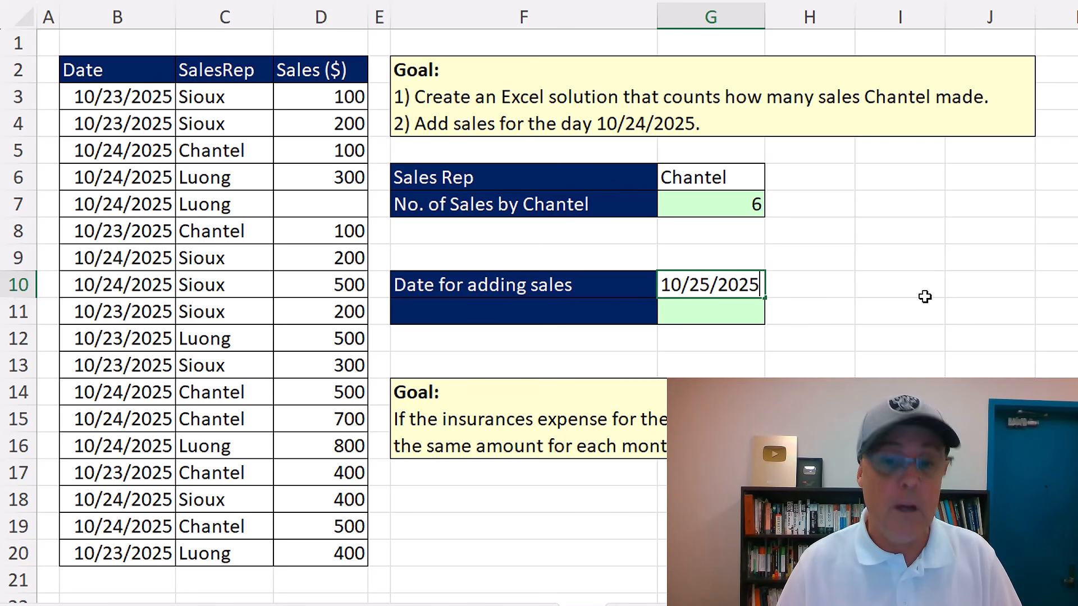
{"action": "left_click_drag", "start_coordinate": [701, 285], "coordinate": [709, 284]}
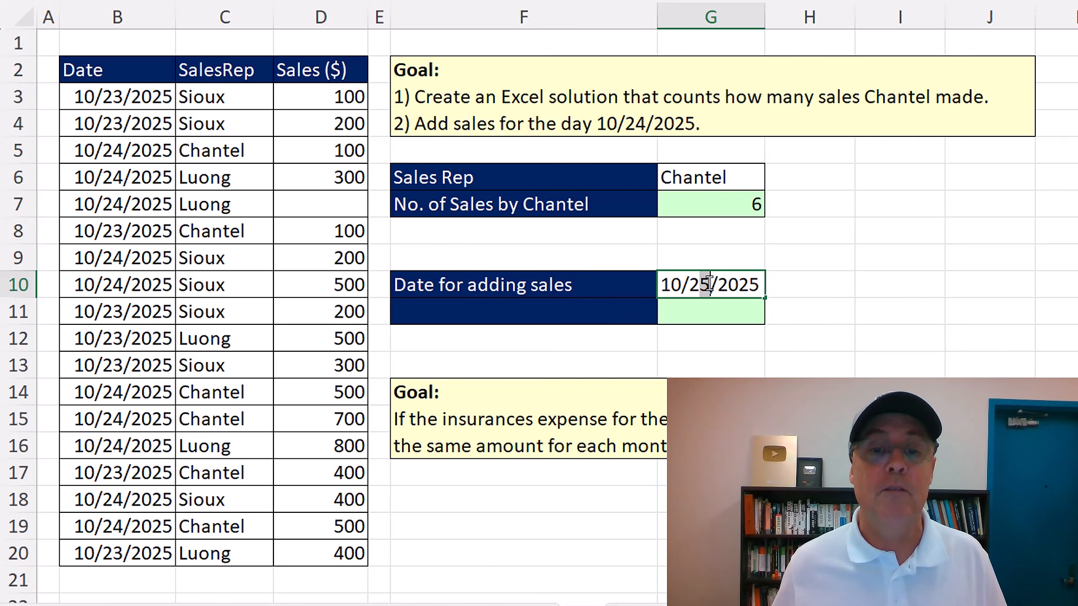
{"action": "type", "text": "4"}
{"action": "key", "text": "Return"}
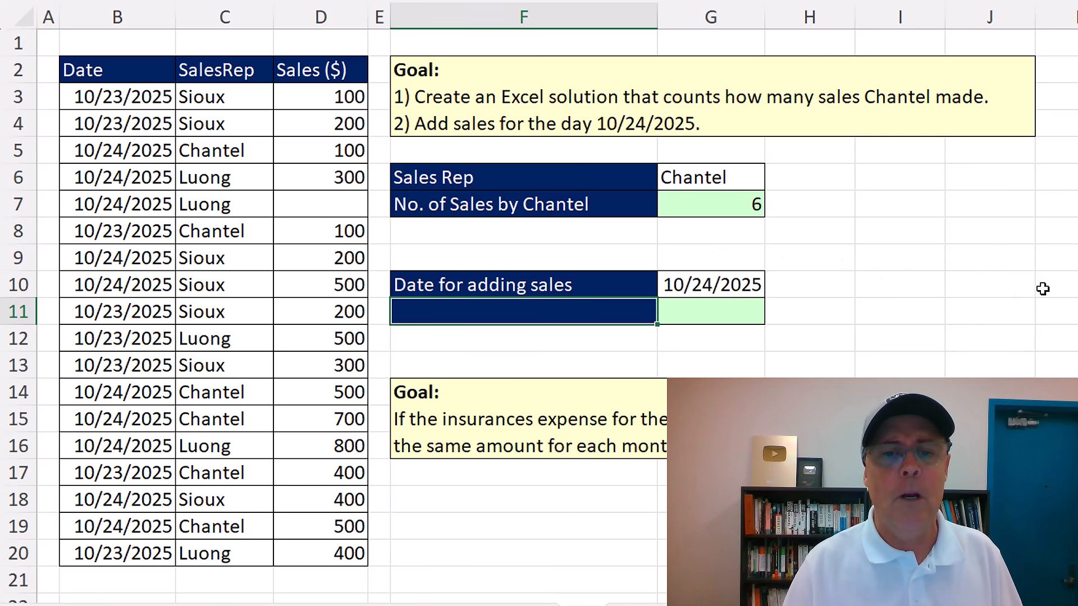
Step: Label cell F11 "Total Sales"
{"action": "type", "text": "T"}
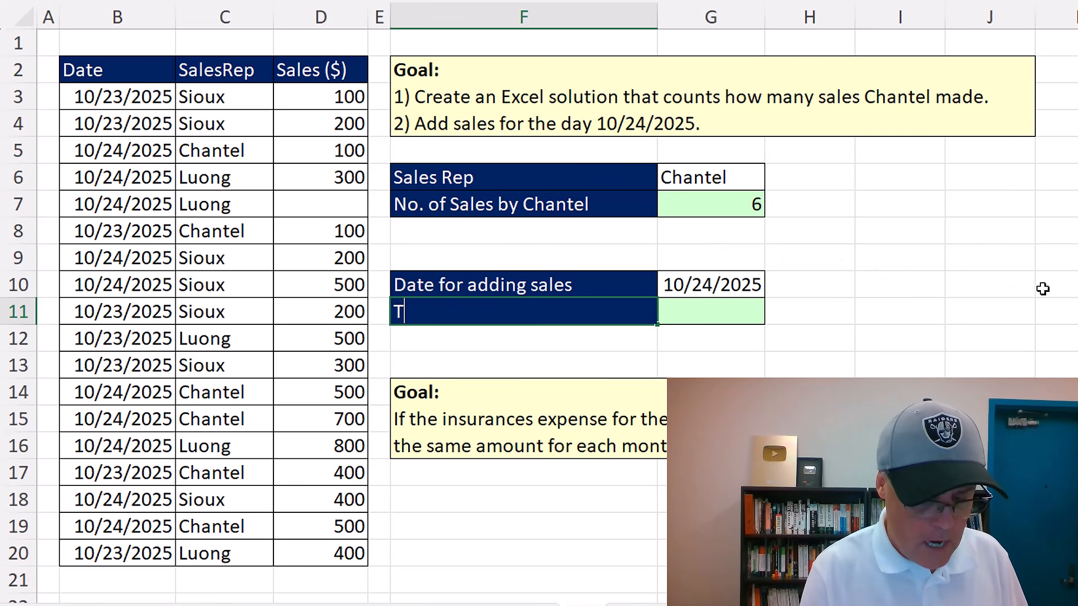
{"action": "type", "text": "otal Sales"}
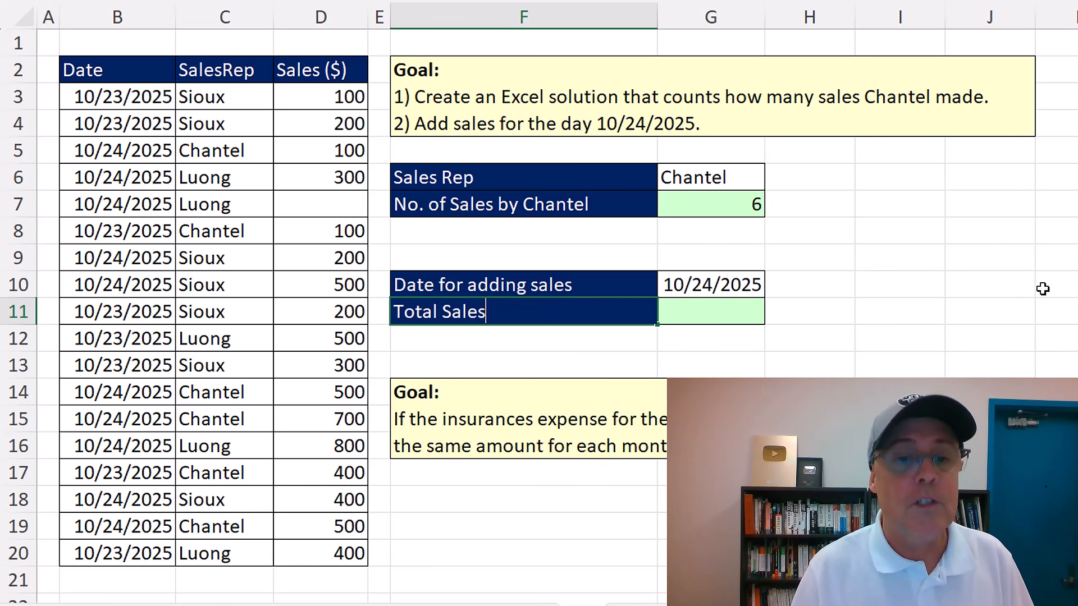
{"action": "key", "text": "Tab"}
Step: Enter =SUMIFS(D3:D20,B3:B20,G10) in G11 to add the sales for the input date
{"action": "type", "text": "=sumifs"}
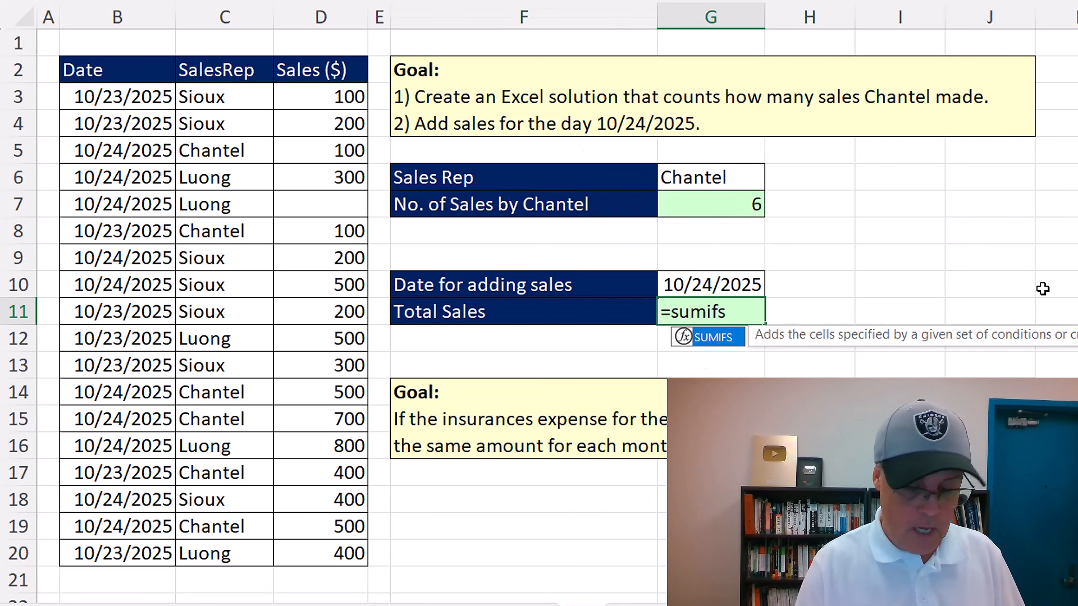
{"action": "key", "text": "Tab"}
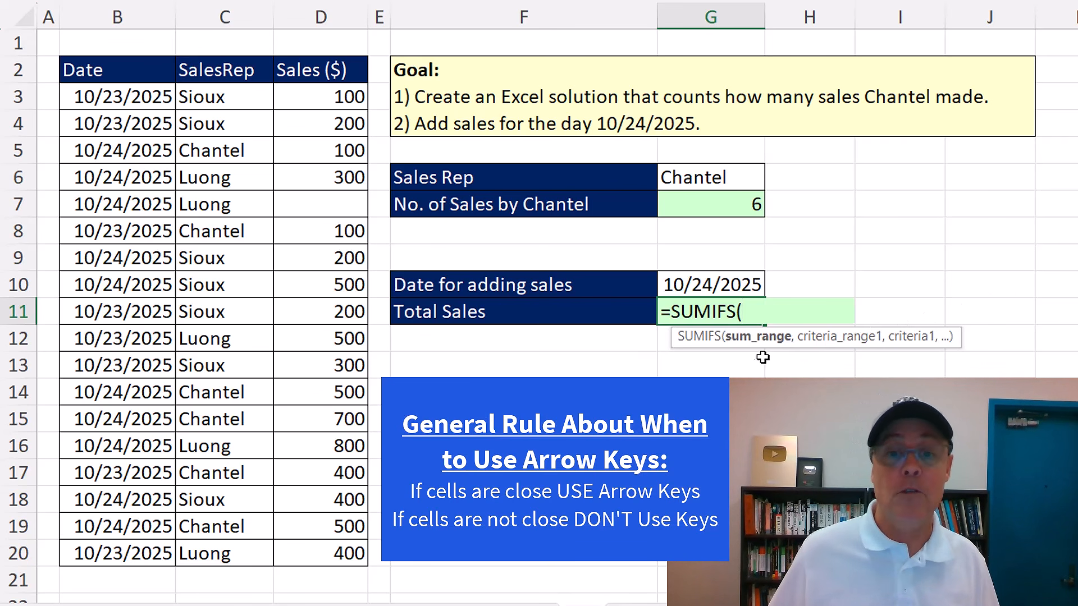
{"action": "left_click_drag", "start_coordinate": [307, 101], "coordinate": [335, 550]}
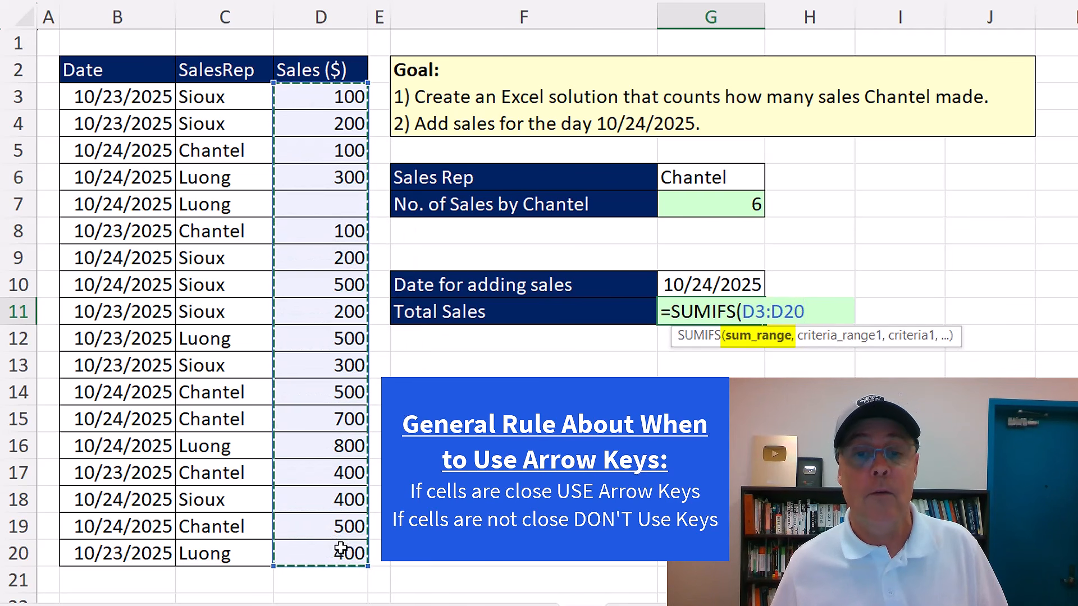
{"action": "type", "text": ","}
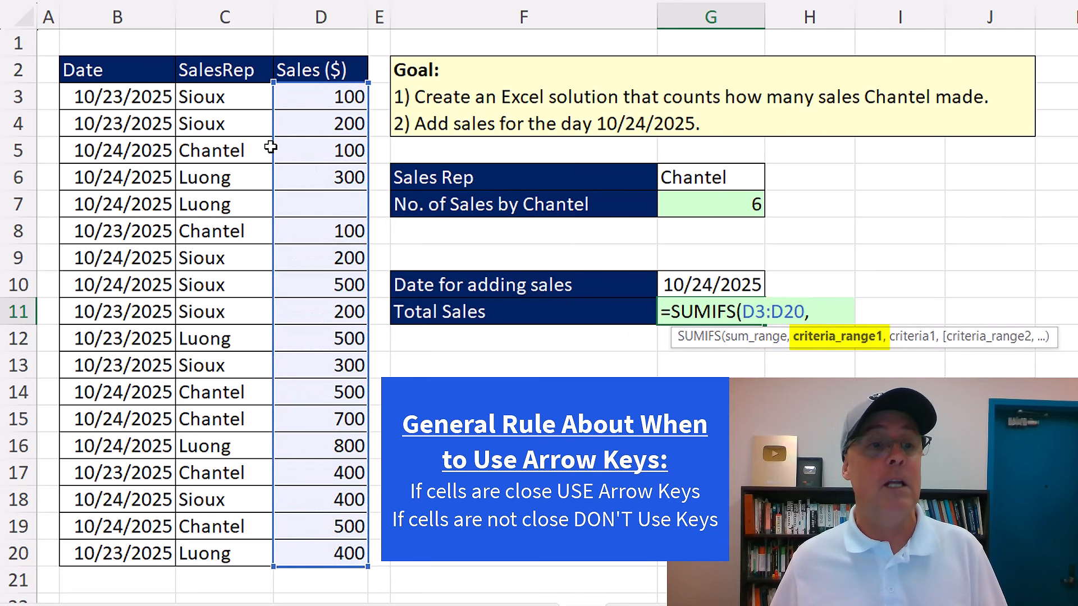
{"action": "left_click_drag", "start_coordinate": [99, 93], "coordinate": [193, 553]}
{"action": "type", "text": ","}
{"action": "key", "text": "Up"}
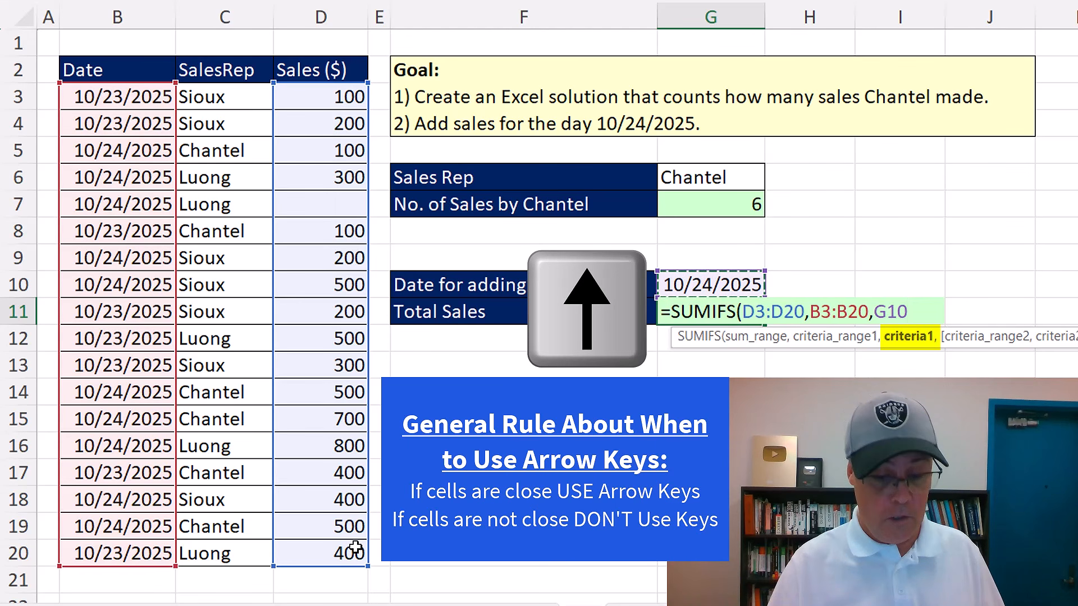
{"action": "type", "text": ")"}
{"action": "key", "text": "ctrl+Return"}
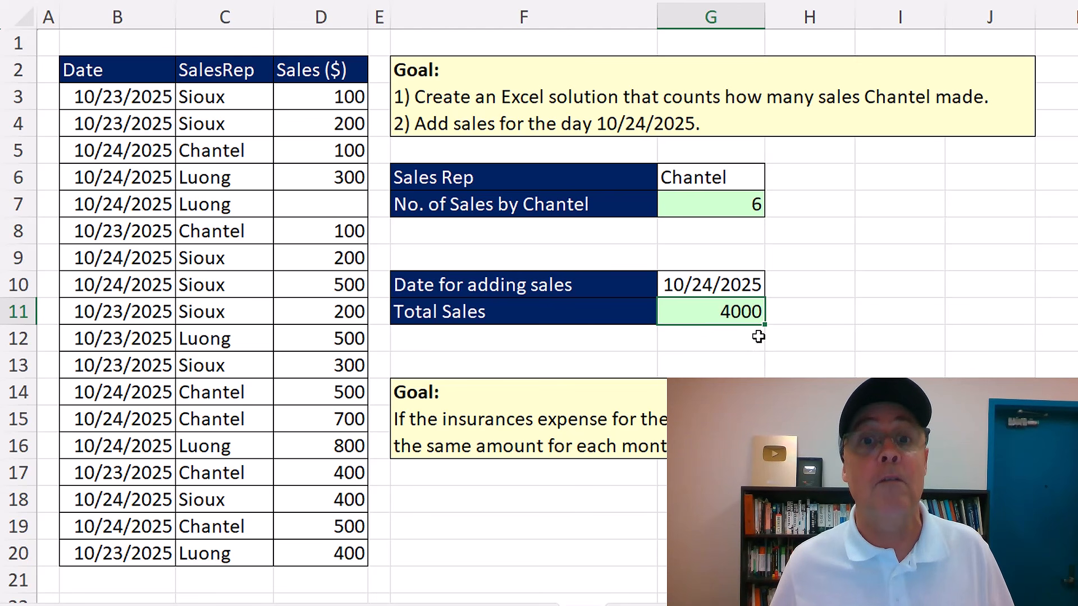
Step: Format the total in G11 as Number with a 1000 separator and 0 decimal places
{"action": "key", "text": "ctrl+1"}
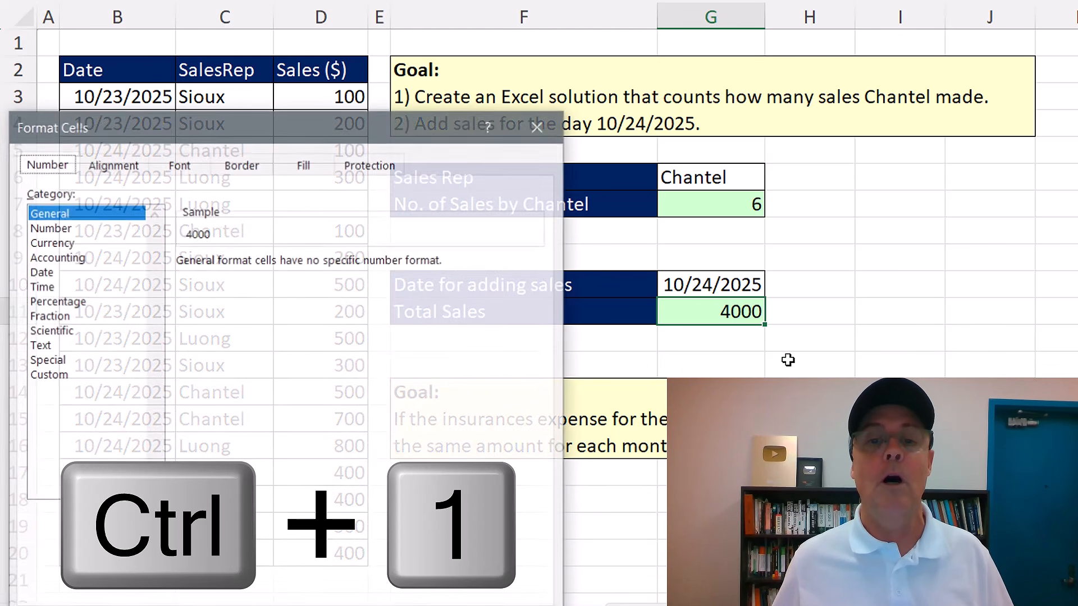
{"action": "left_click_drag", "start_coordinate": [372, 137], "coordinate": [803, 80]}
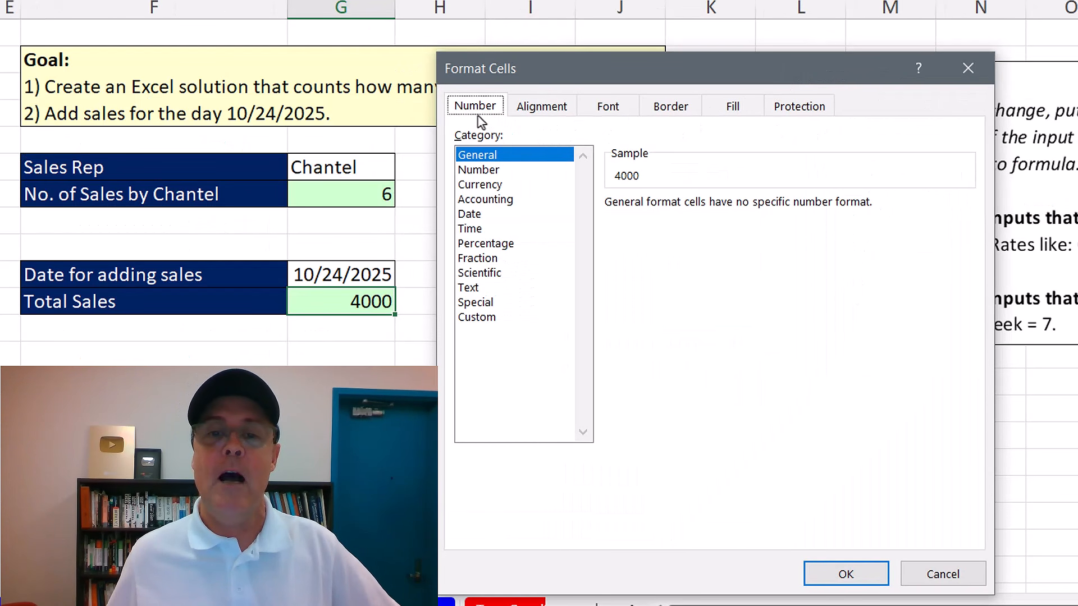
{"action": "left_click", "coordinate": [479, 169]}
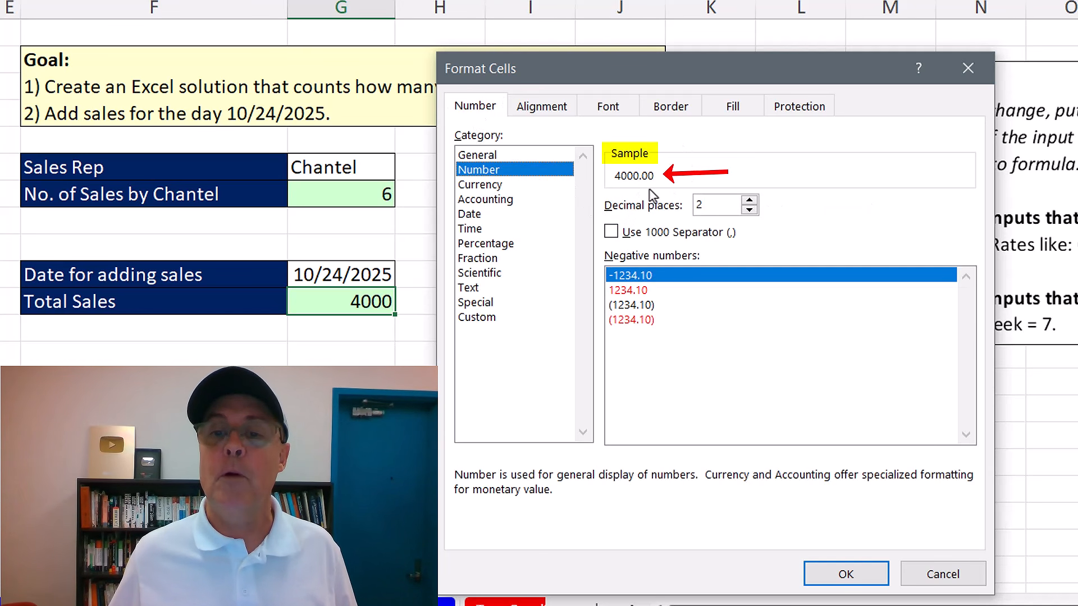
{"action": "left_click", "coordinate": [641, 226]}
{"action": "left_click", "coordinate": [750, 210]}
{"action": "left_click", "coordinate": [749, 209]}
{"action": "left_click", "coordinate": [846, 573]}
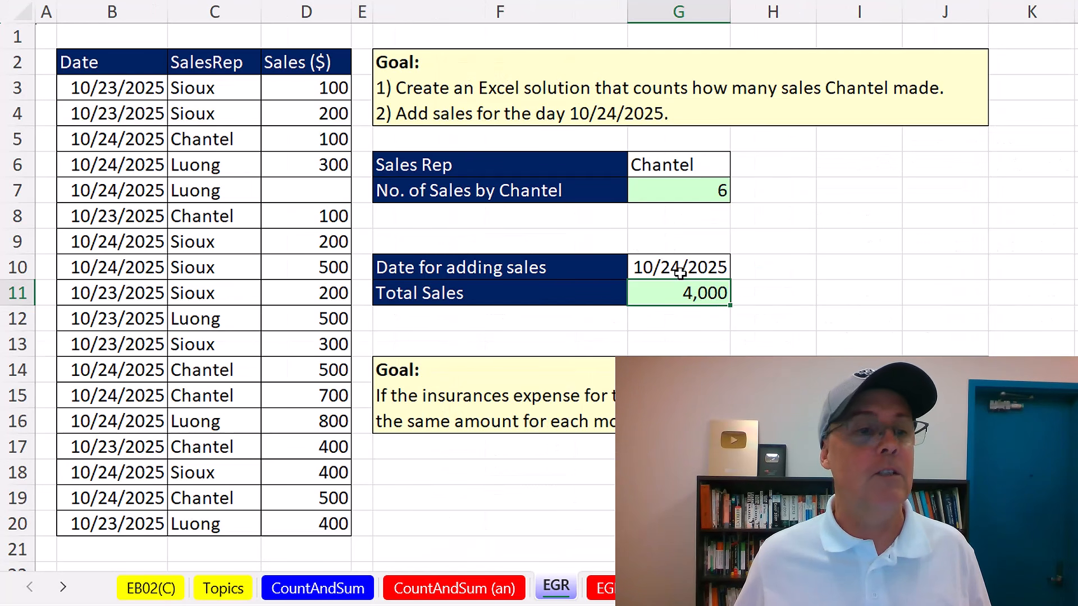
Step: Change the date input in G10 to 10/25/2025
{"action": "double_click", "coordinate": [681, 274]}
{"action": "left_click_drag", "start_coordinate": [672, 272], "coordinate": [680, 270]}
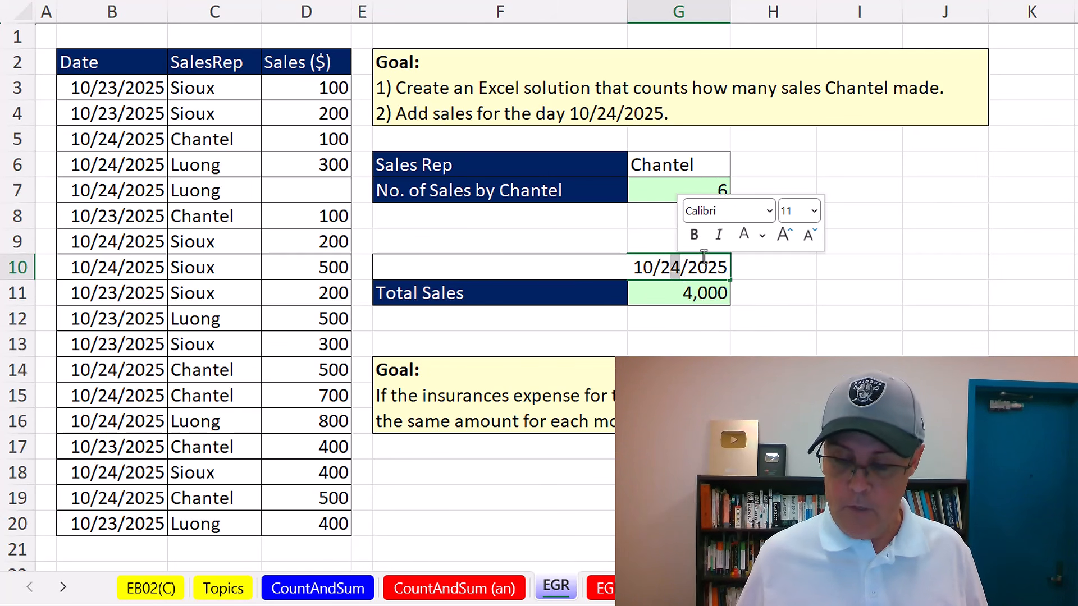
{"action": "type", "text": "5"}
{"action": "key", "text": "ctrl+Return"}
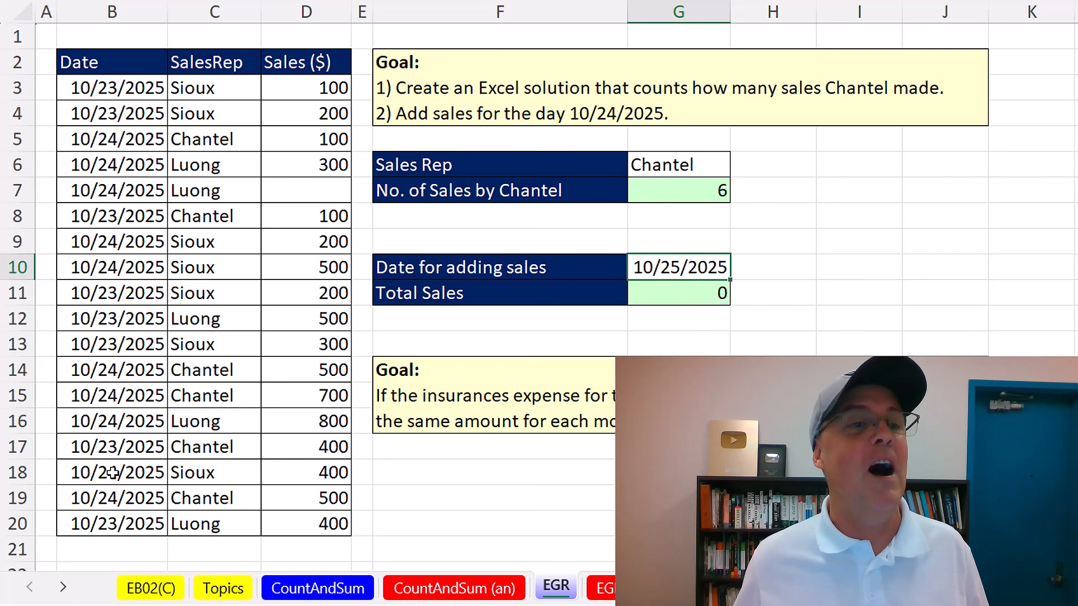
Step: Change the date input in G10 to 10/23/2025
{"action": "double_click", "coordinate": [676, 269]}
{"action": "left_click_drag", "start_coordinate": [413, 265], "coordinate": [419, 264]}
{"action": "type", "text": "3"}
{"action": "key", "text": "ctrl+Return"}
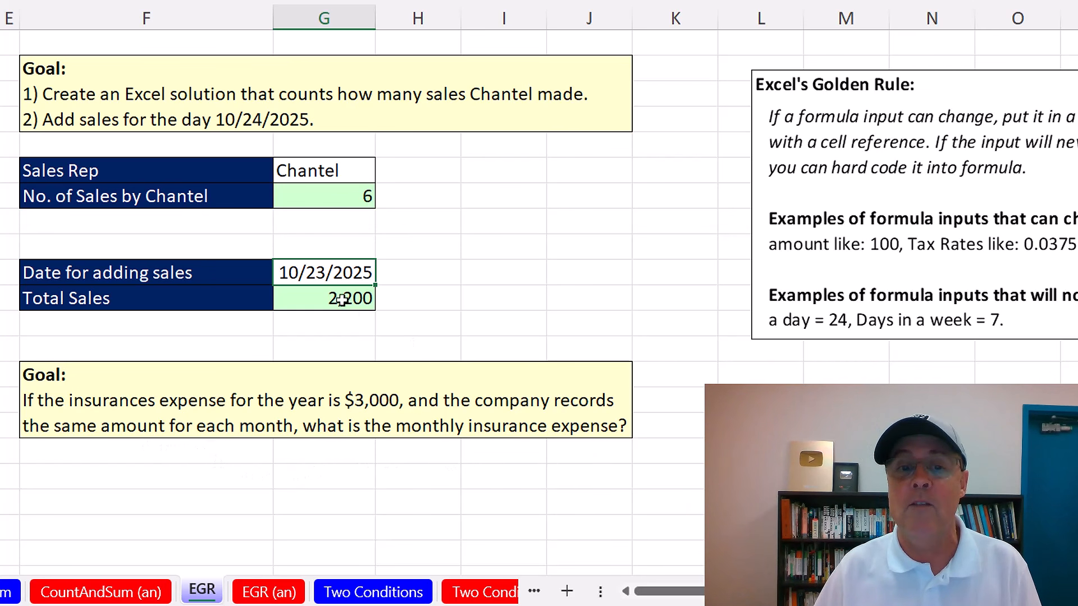
Step: Copy the formatting of the Sales Rep block F6:G7 onto F18:G19 below the insurance goal
{"action": "left_click_drag", "start_coordinate": [127, 175], "coordinate": [306, 195]}
{"action": "right_click", "coordinate": [306, 195]}
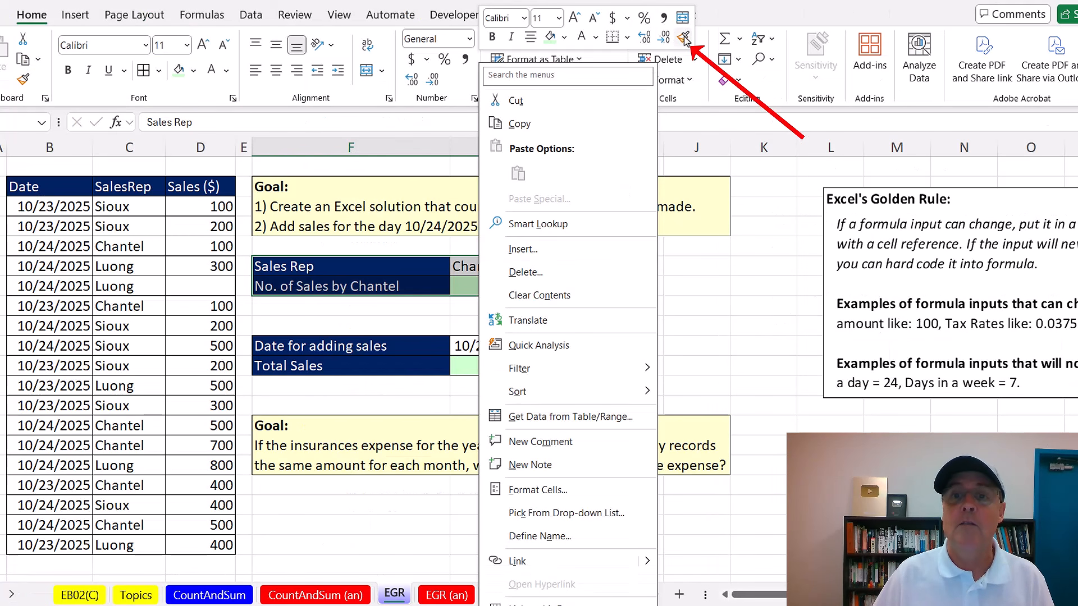
{"action": "left_click", "coordinate": [683, 38]}
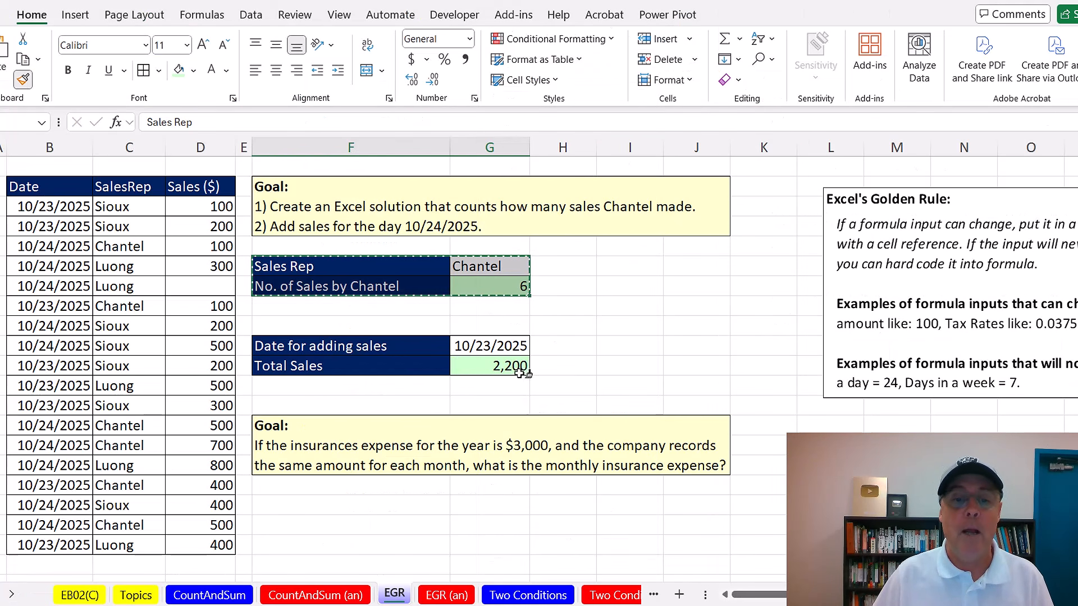
{"action": "left_click", "coordinate": [422, 505]}
{"action": "left_click", "coordinate": [417, 505]}
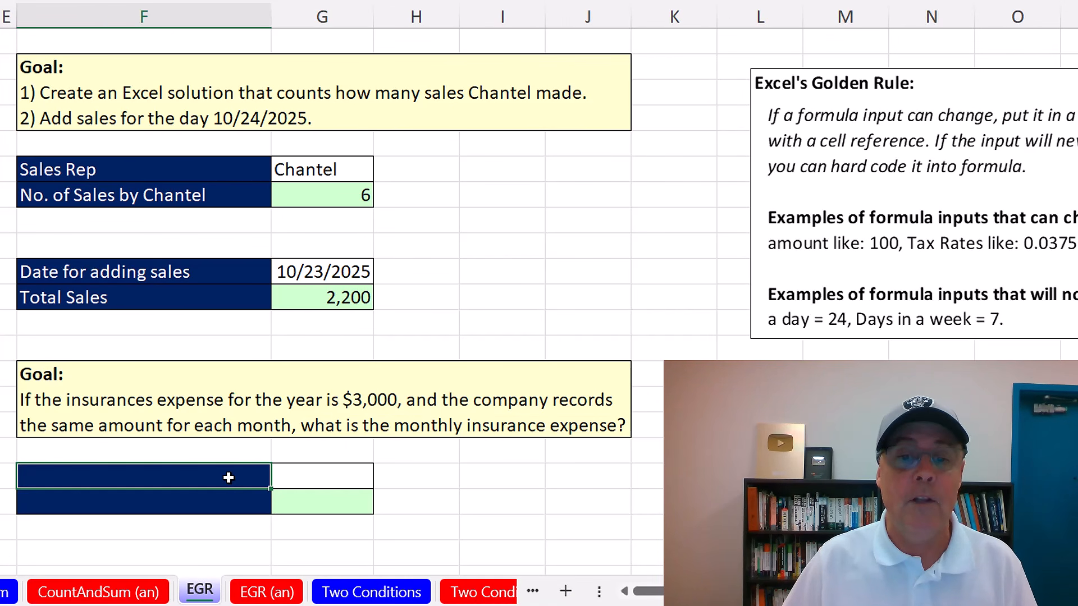
Step: Label F18 "Yearly Insurance Expense" and enter 3000 in G18
{"action": "type", "text": "Yearly Insurance Expense"}
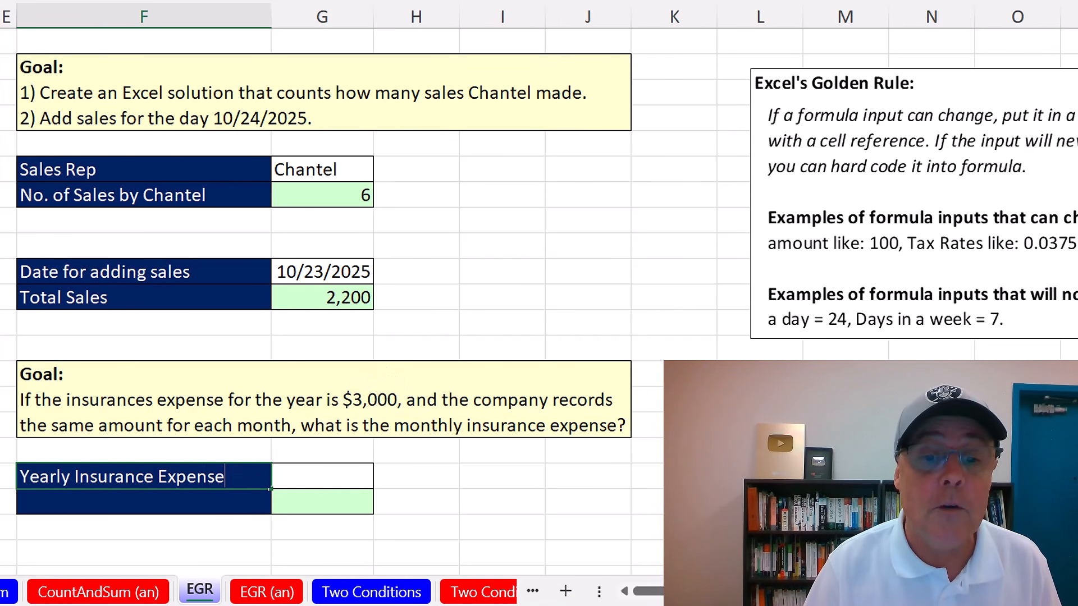
{"action": "key", "text": "Tab"}
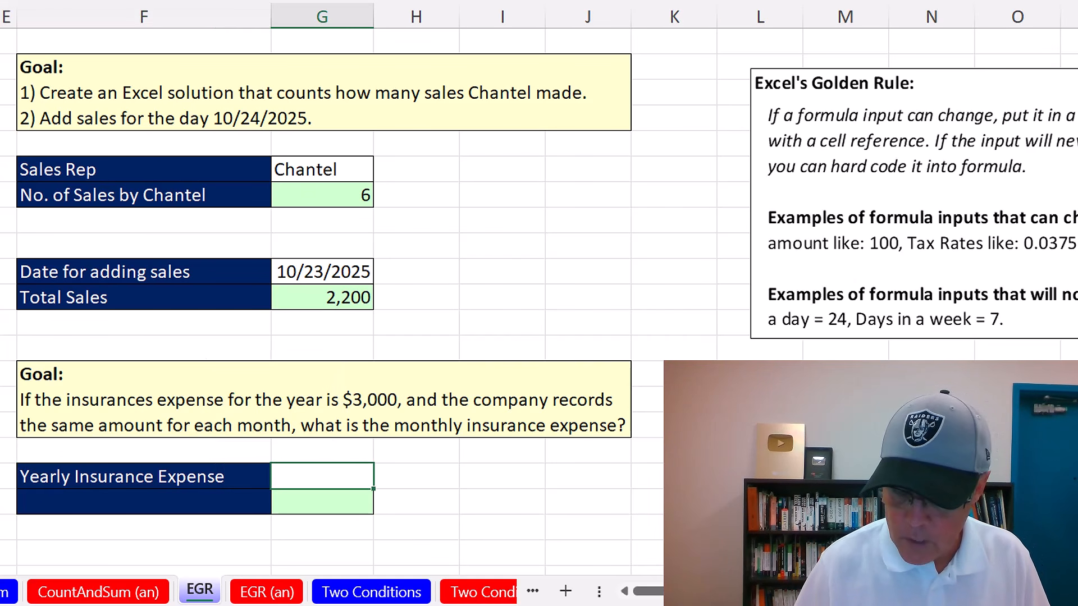
{"action": "type", "text": "3000"}
{"action": "key", "text": "Return"}
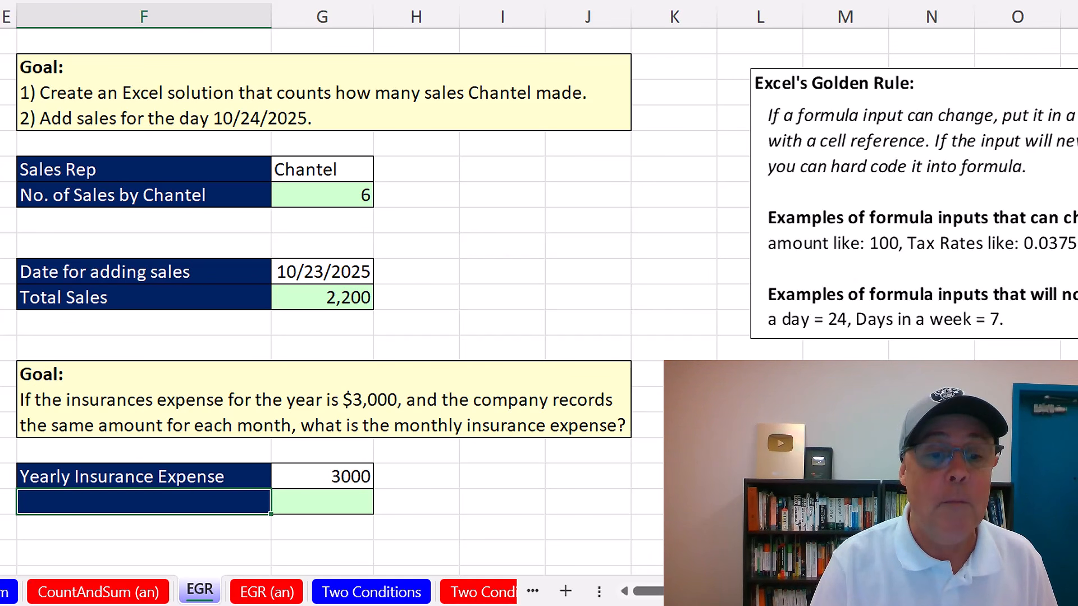
Step: Label F19 "Monthly Insurance Expense"
{"action": "type", "text": "Y"}
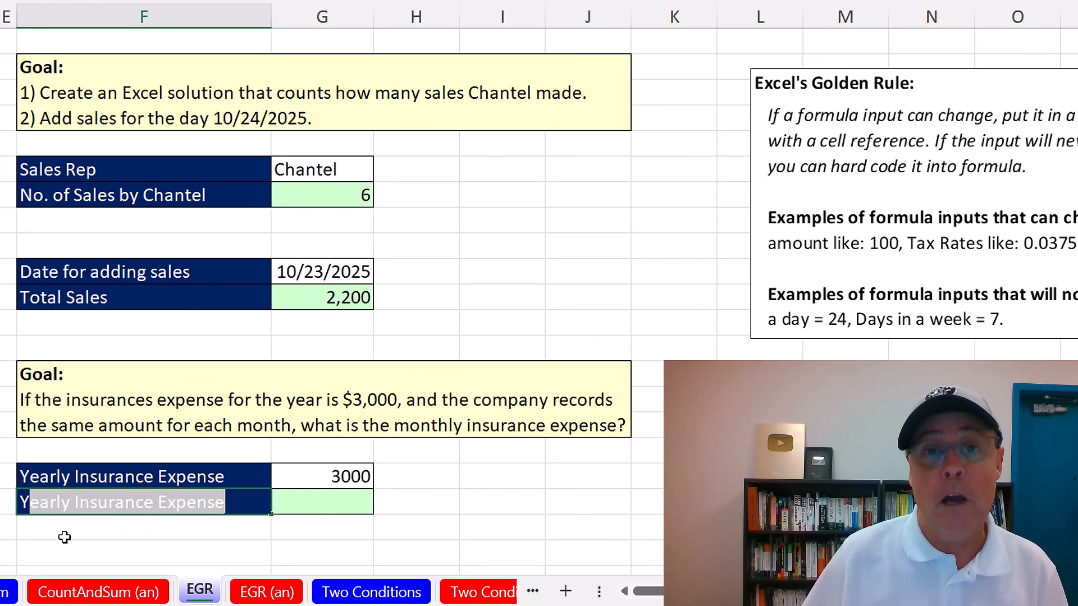
{"action": "double_click", "coordinate": [45, 506]}
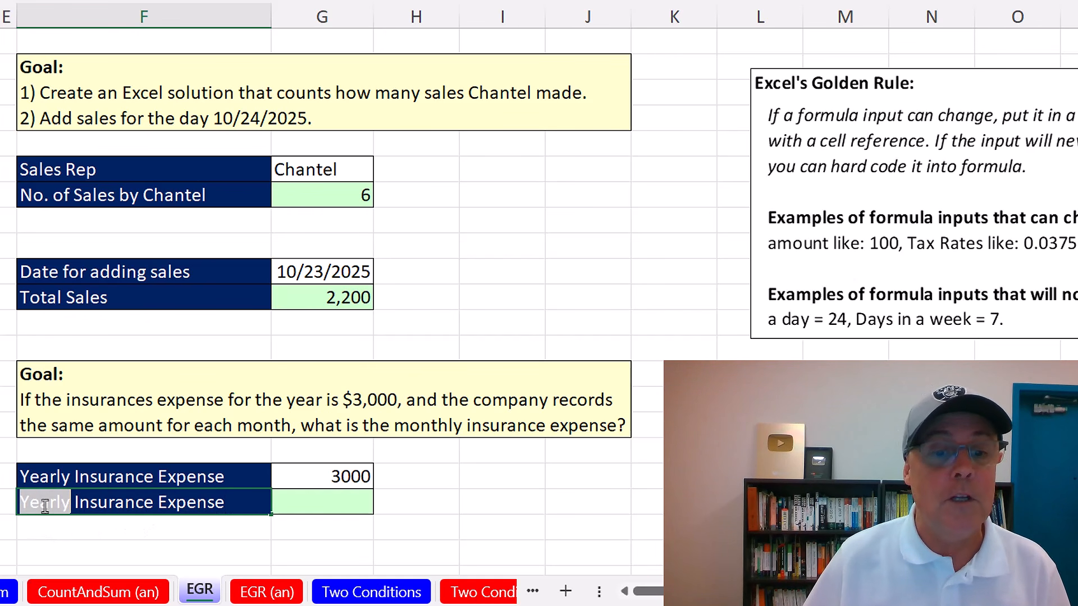
{"action": "type", "text": "Monthly"}
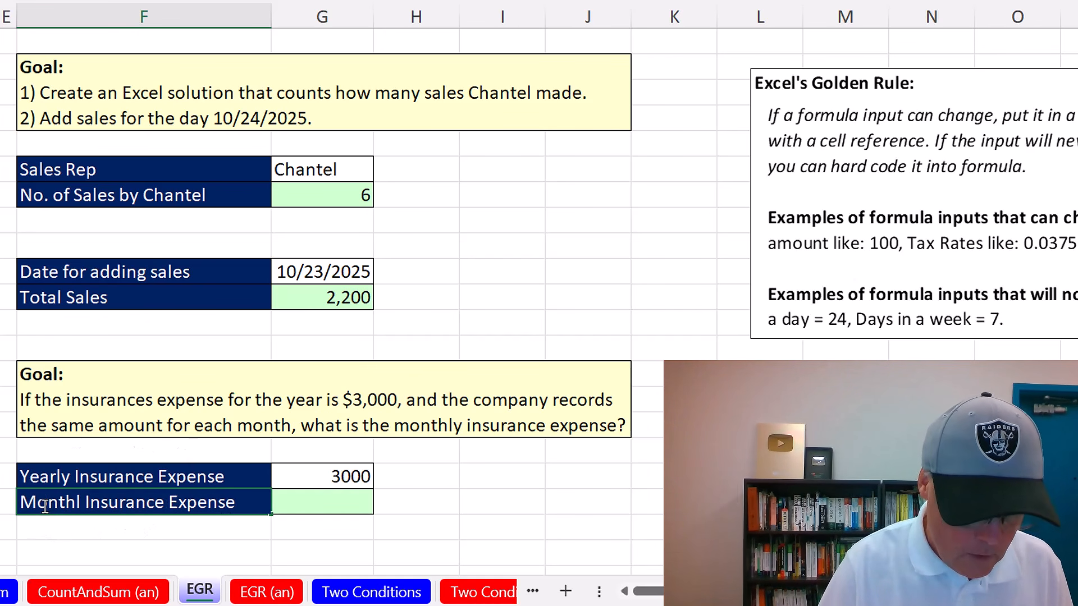
{"action": "key", "text": "Tab"}
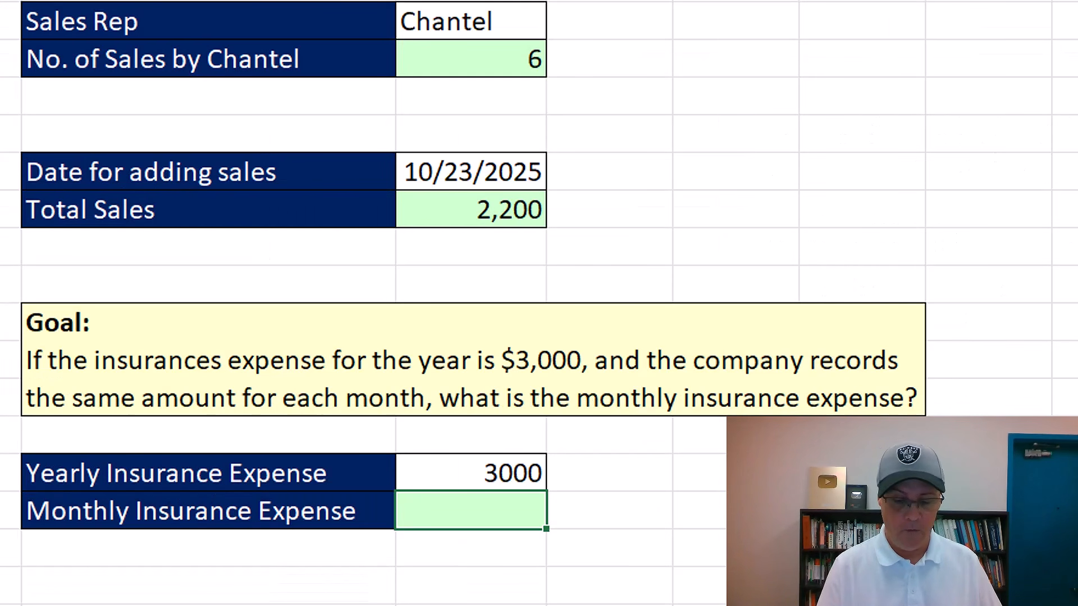
Step: Enter =G18/12 in G19 to calculate the monthly insurance expense
{"action": "type", "text": "="}
{"action": "key", "text": "Up"}
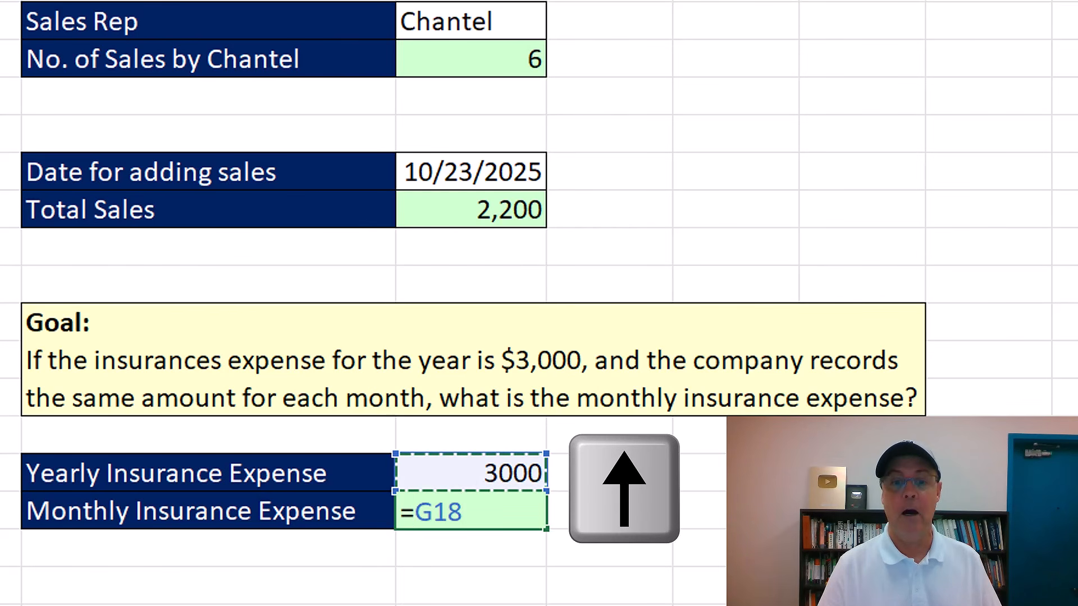
{"action": "type", "text": "/"}
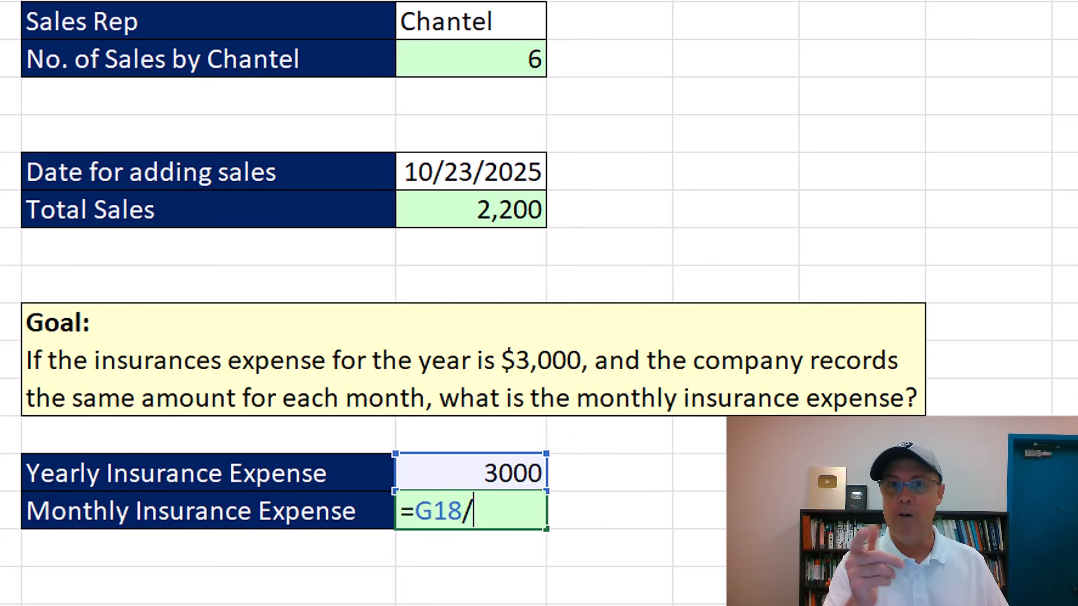
{"action": "type", "text": "12"}
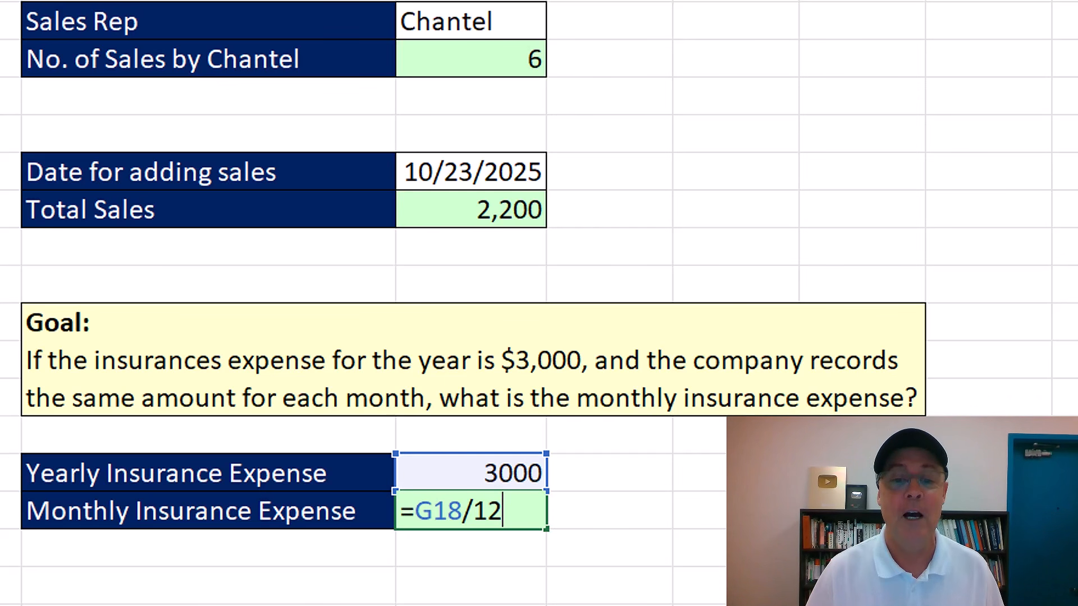
{"action": "key", "text": "ctrl+Return"}
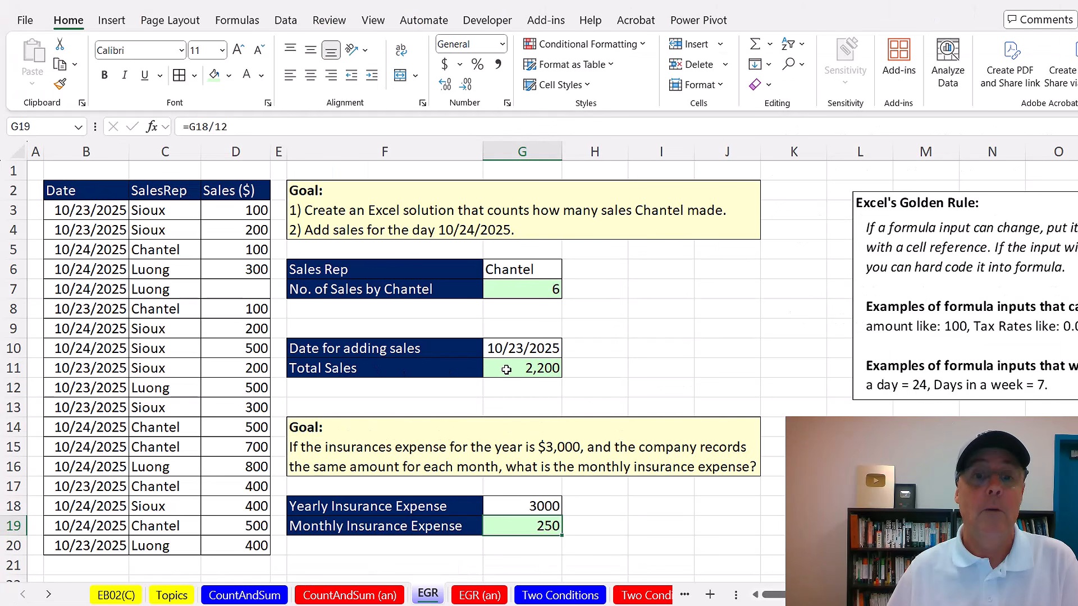
Step: Try the Currency number format on the sales total in G11 and undo it
{"action": "left_click", "coordinate": [506, 370]}
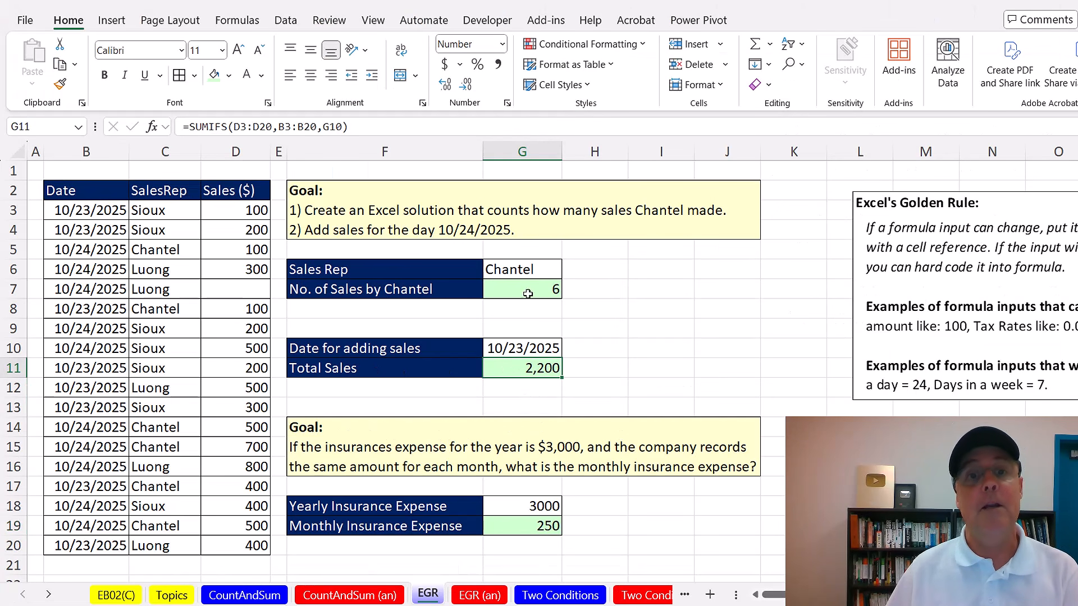
{"action": "left_click", "coordinate": [501, 44]}
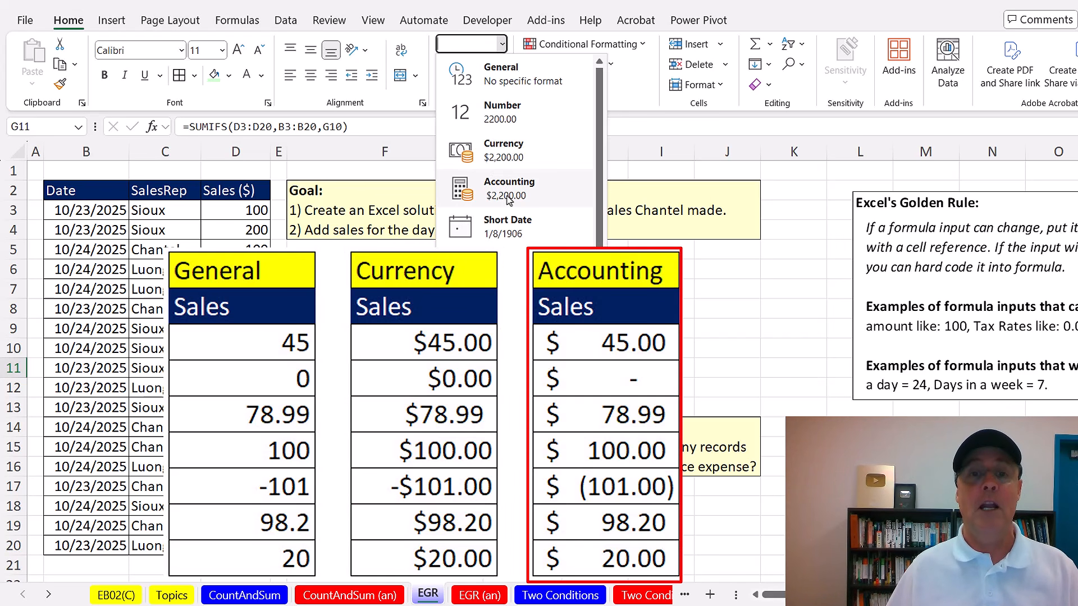
{"action": "left_click", "coordinate": [512, 158]}
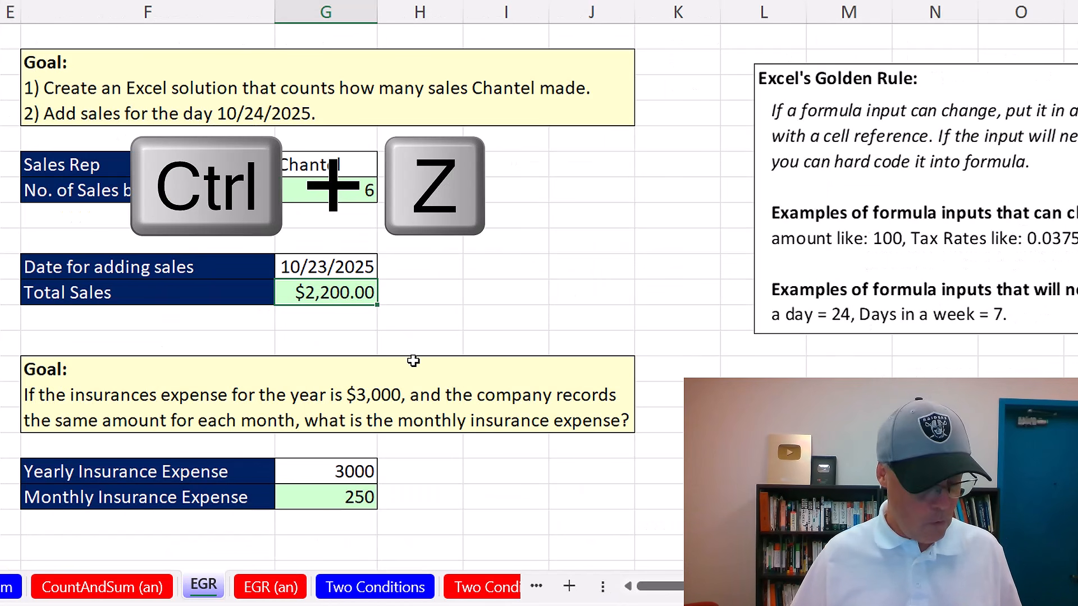
{"action": "key", "text": "ctrl+z"}
Step: Extend the label in F11 to "Total Sales ($)"
{"action": "left_click", "coordinate": [204, 292]}
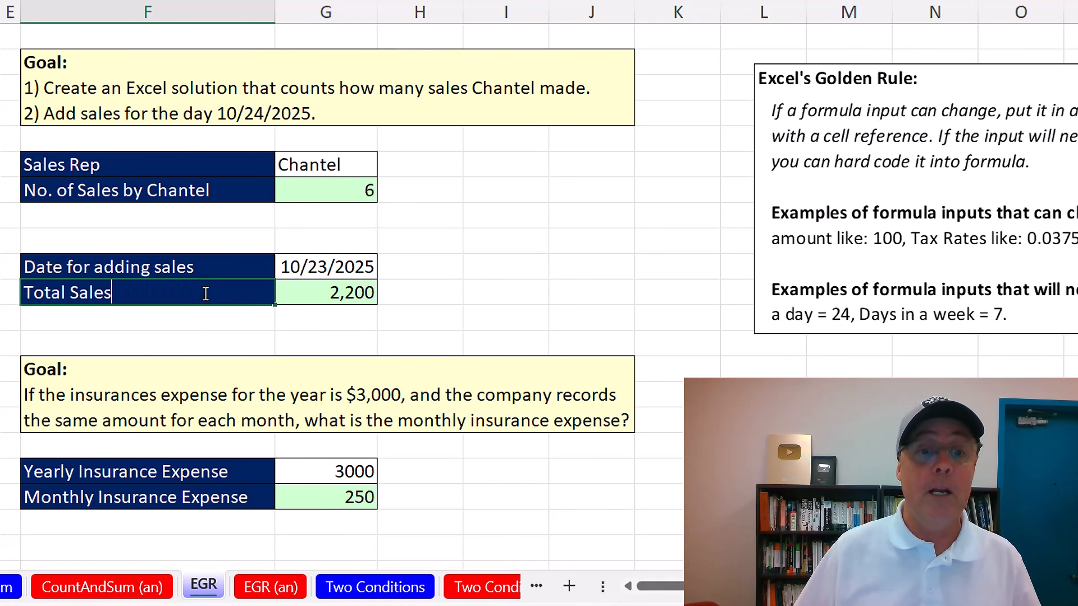
{"action": "type", "text": "($)"}
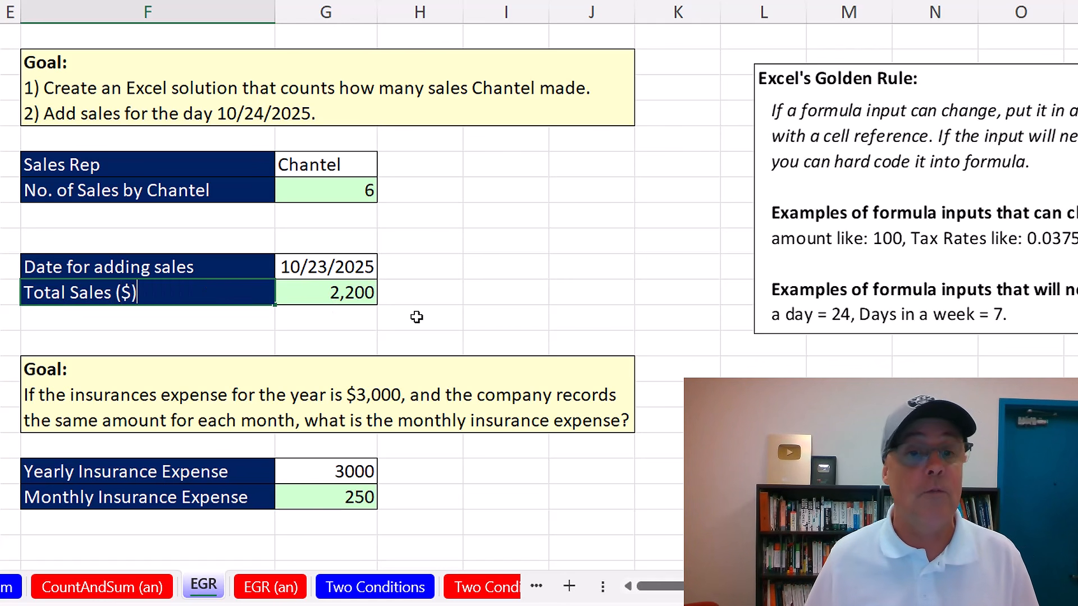
{"action": "key", "text": "Return"}
Step: Format the yearly expense in G18 as Number with a 1000 separator and 2 decimal places
{"action": "left_click", "coordinate": [341, 468]}
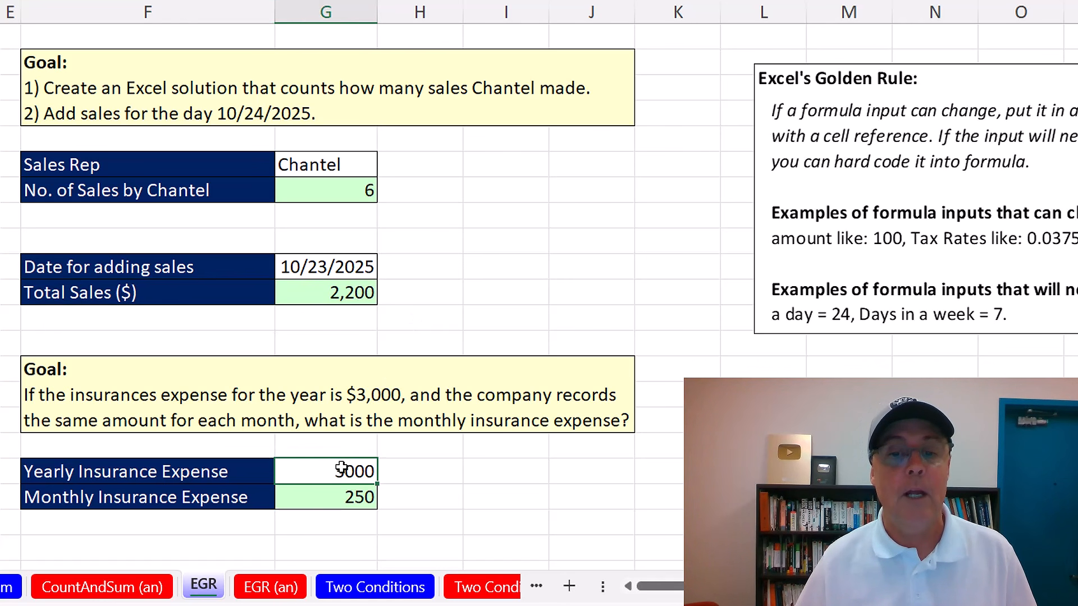
{"action": "key", "text": "ctrl+1"}
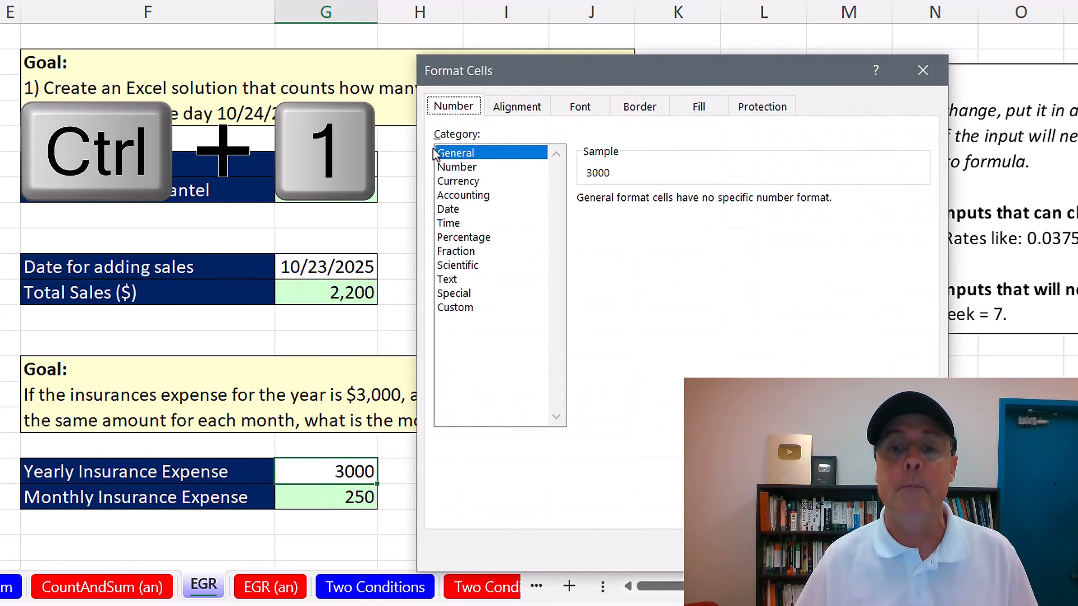
{"action": "left_click", "coordinate": [458, 167]}
{"action": "left_click", "coordinate": [595, 227]}
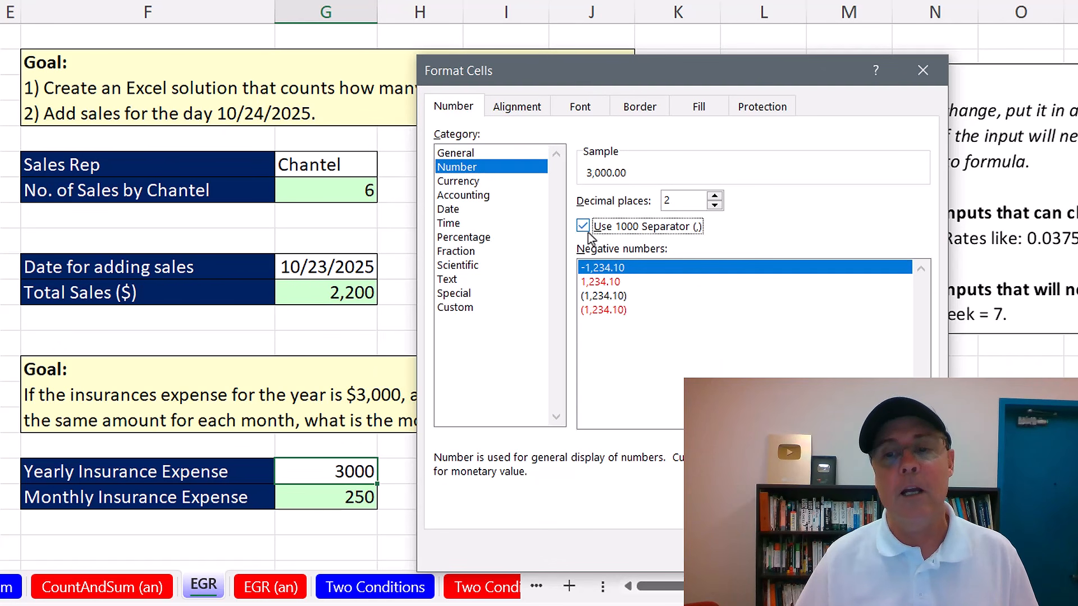
{"action": "left_click", "coordinate": [672, 203]}
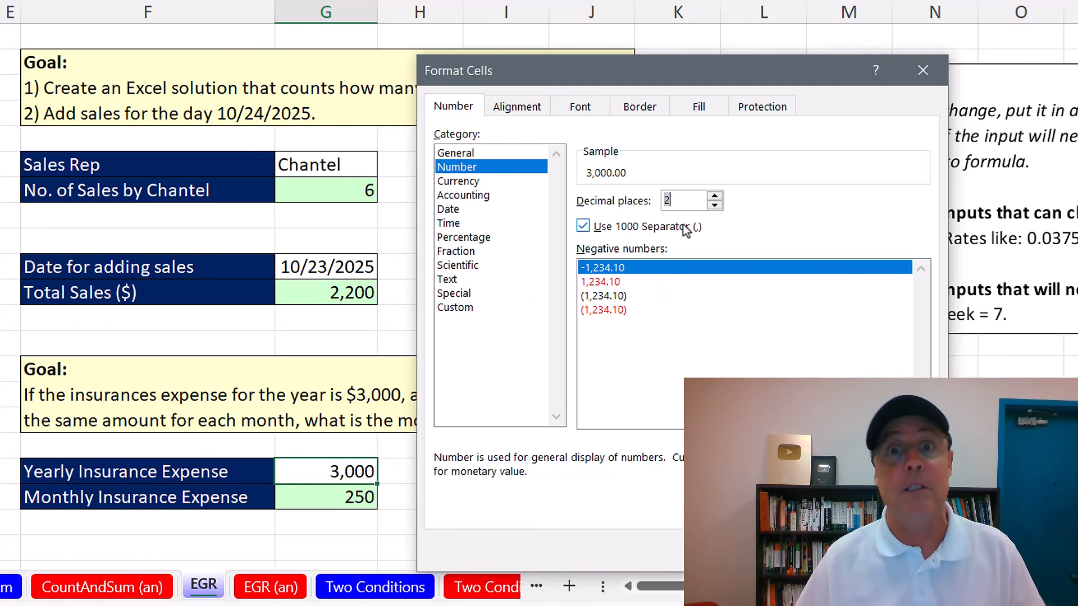
{"action": "key", "text": "Return"}
Step: Format the monthly expense in G19 as Number with a 1000 separator and 2 decimal places
{"action": "left_click", "coordinate": [330, 492]}
{"action": "key", "text": "ctrl+1"}
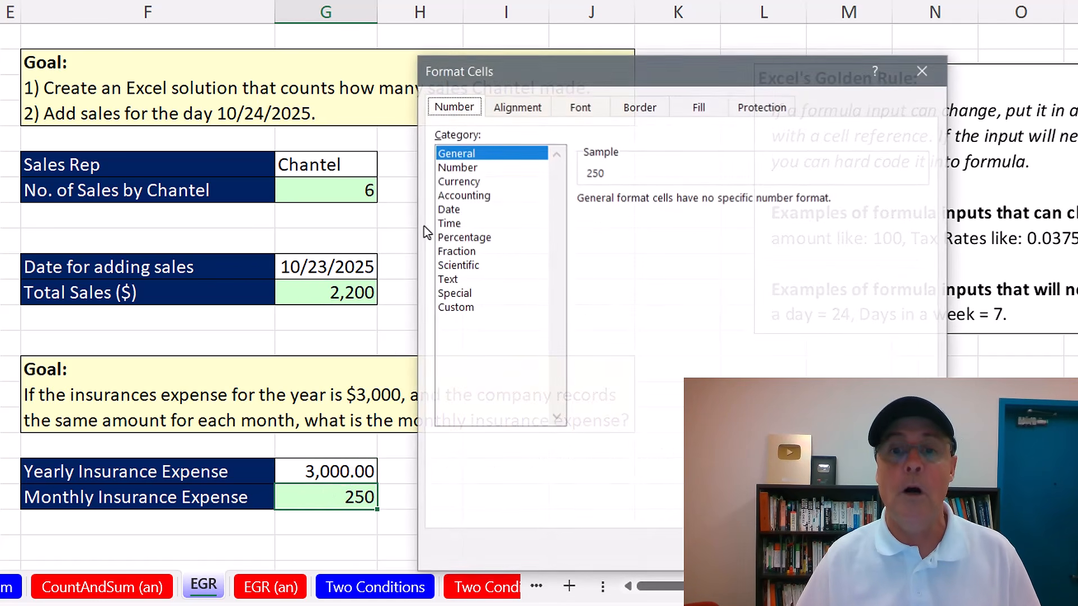
{"action": "left_click", "coordinate": [466, 168]}
{"action": "left_click", "coordinate": [582, 226]}
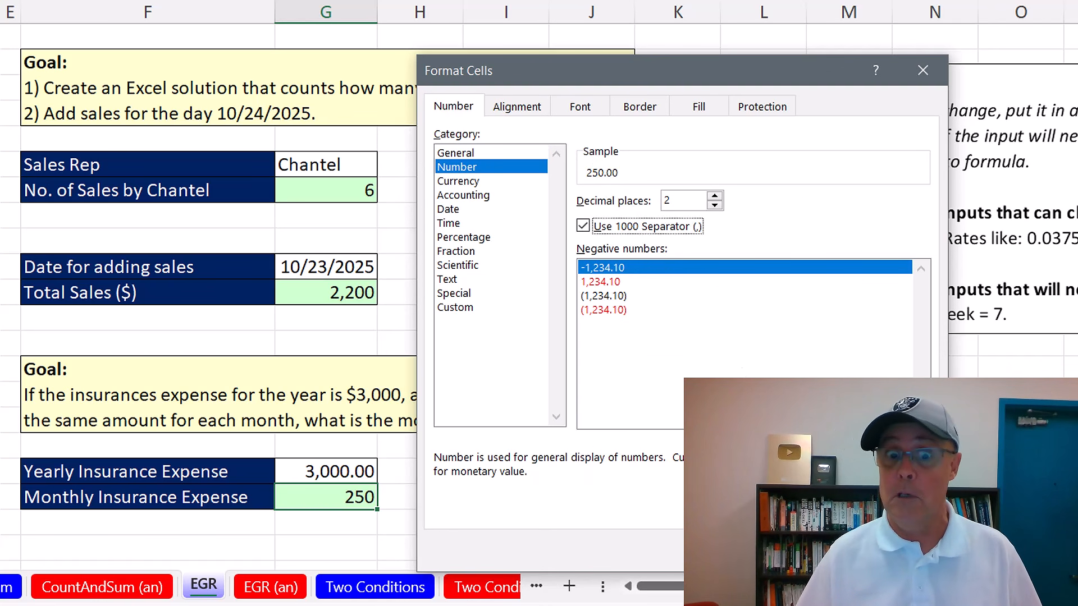
Step: Apply the Number format with two decimals and a thousands separator to Monthly Insurance Expense, and set Yearly Insurance Expense to 10000
{"action": "key", "text": "Return"}
{"action": "key", "text": "Up"}
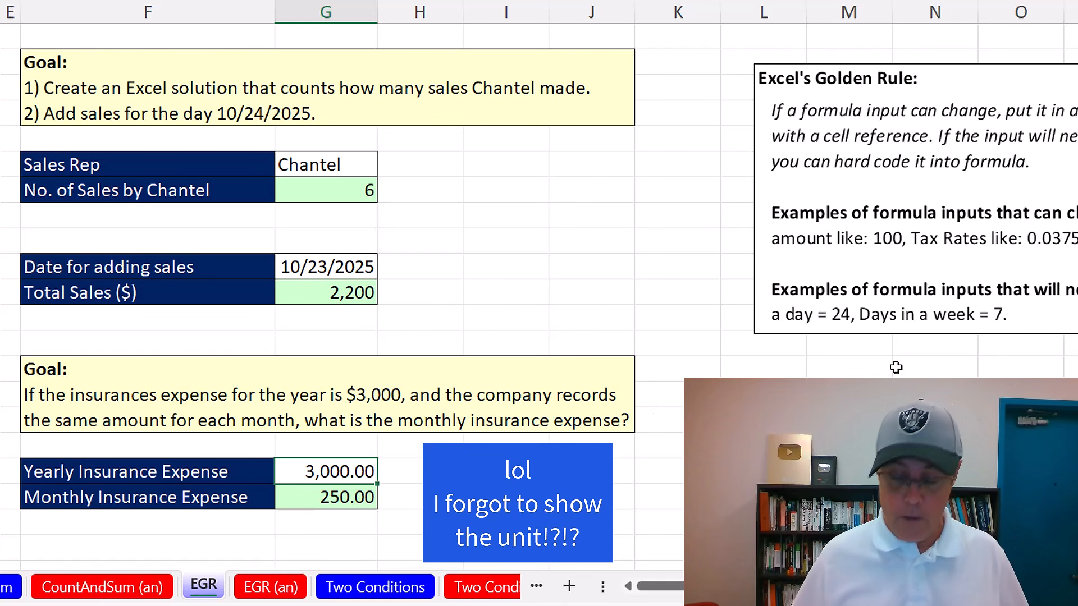
{"action": "type", "text": "10000"}
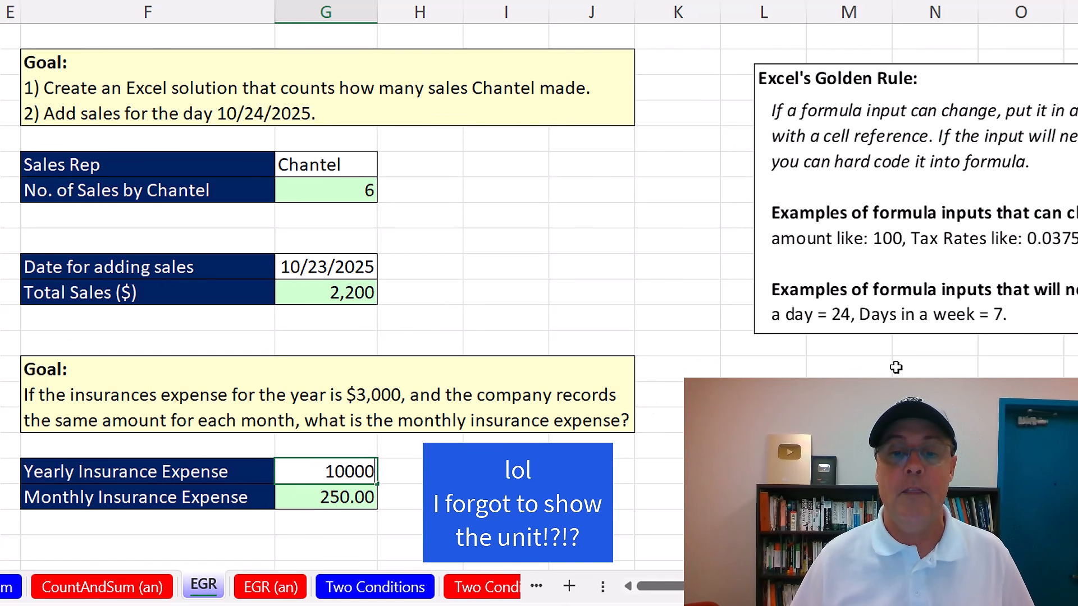
{"action": "key", "text": "ctrl+Return"}
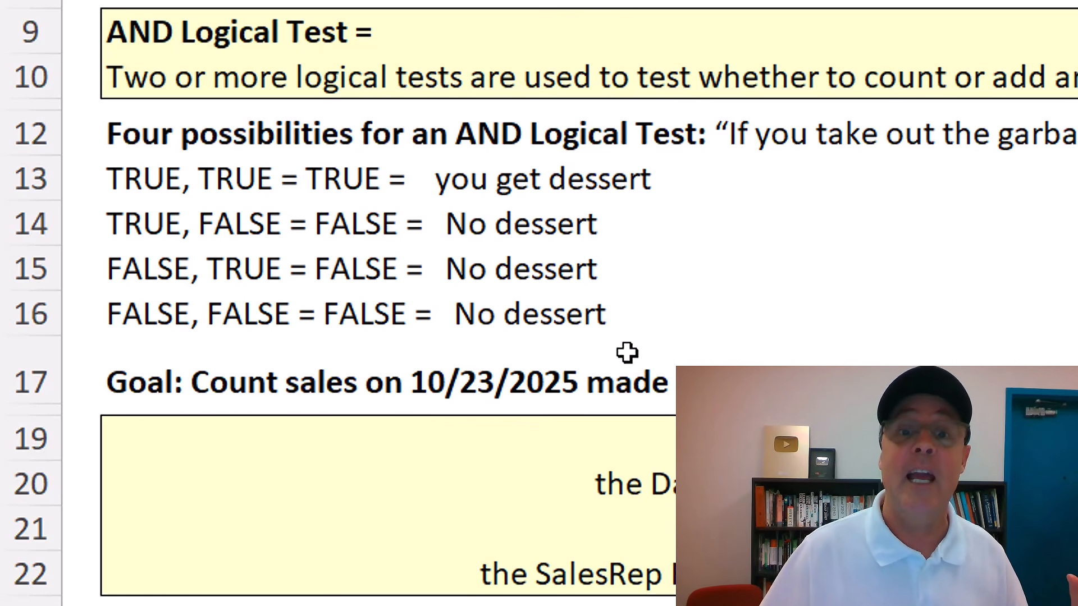
Step: Read through the notes explaining AND and OR logical tests and their four possible outcomes
{"action": "scroll", "coordinate": [743, 325], "scroll_direction": "down", "scroll_amount": 7}
{"action": "scroll", "coordinate": [875, 322], "scroll_direction": "down", "scroll_amount": 12}
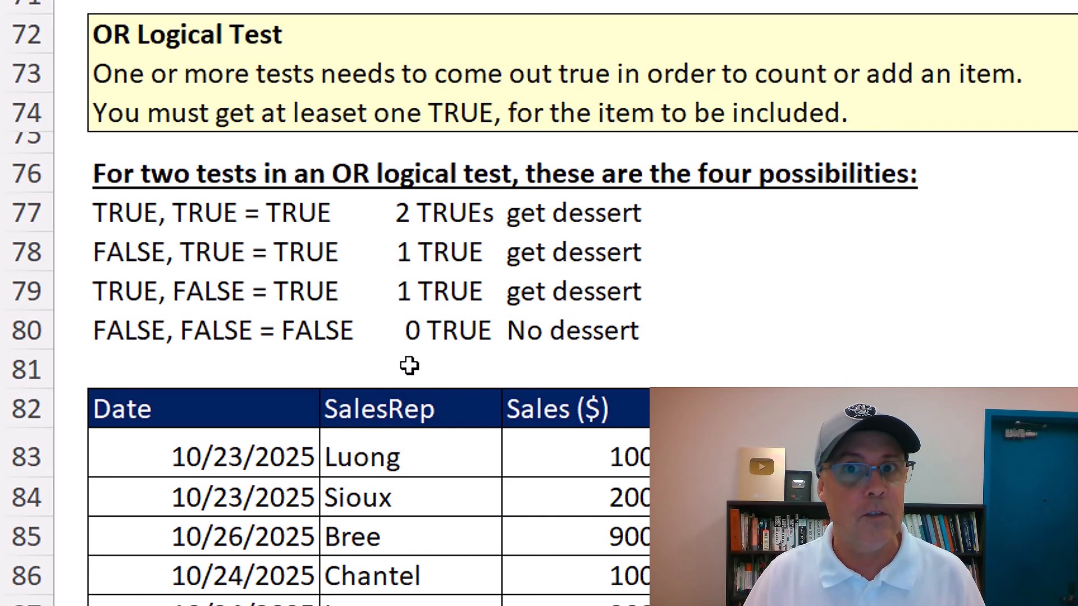
{"action": "scroll", "coordinate": [421, 368], "scroll_direction": "up", "scroll_amount": 18}
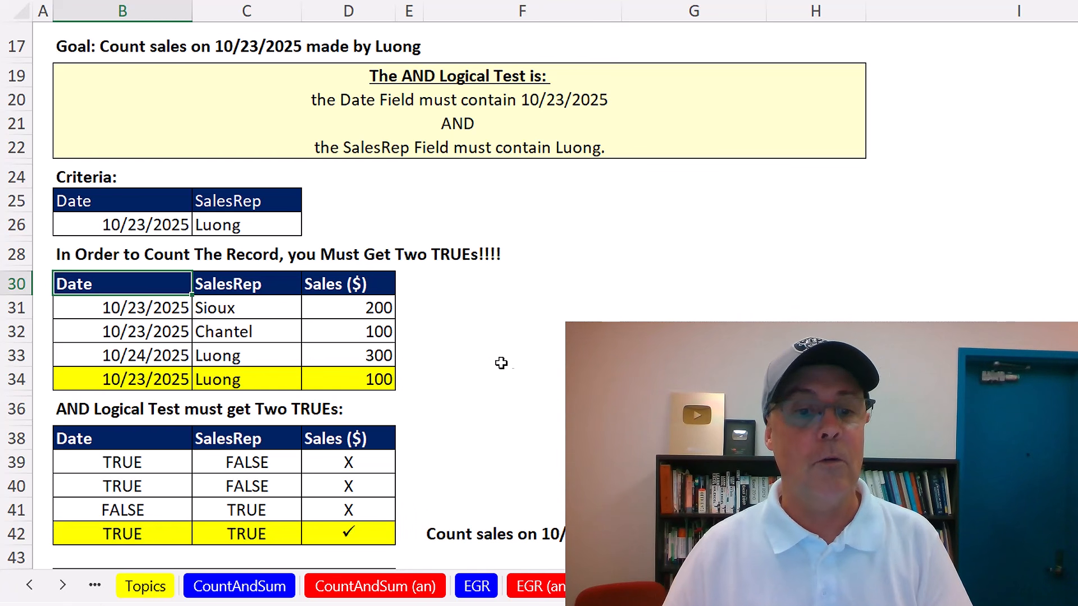
Step: In G51, begin a COUNTIFS formula with date range B45:B65 and the date criterion in G49
{"action": "scroll", "coordinate": [491, 363], "scroll_direction": "down", "scroll_amount": 1}
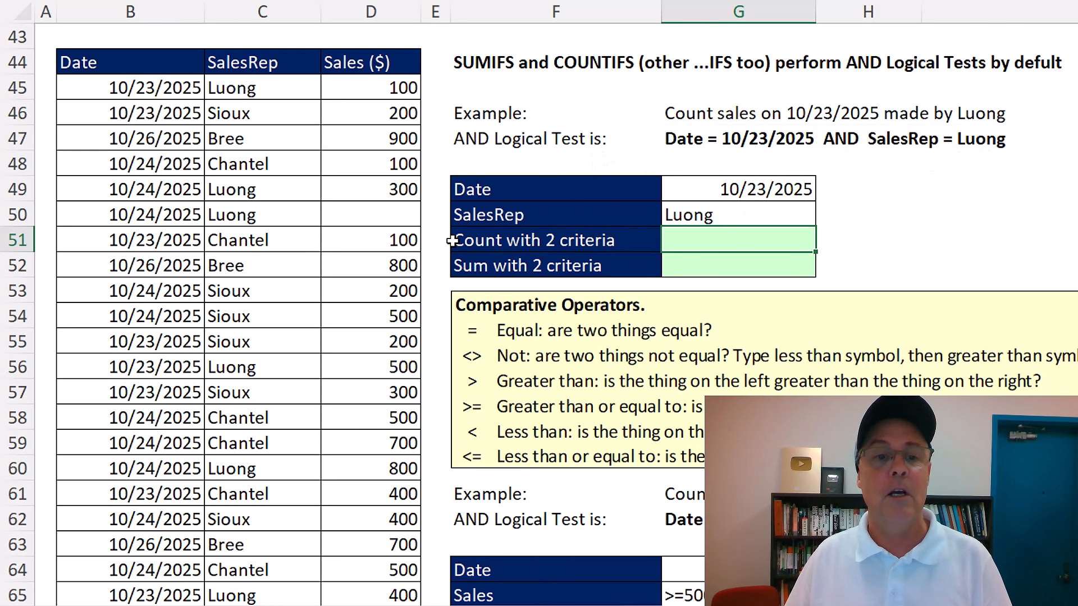
{"action": "type", "text": "=countifs"}
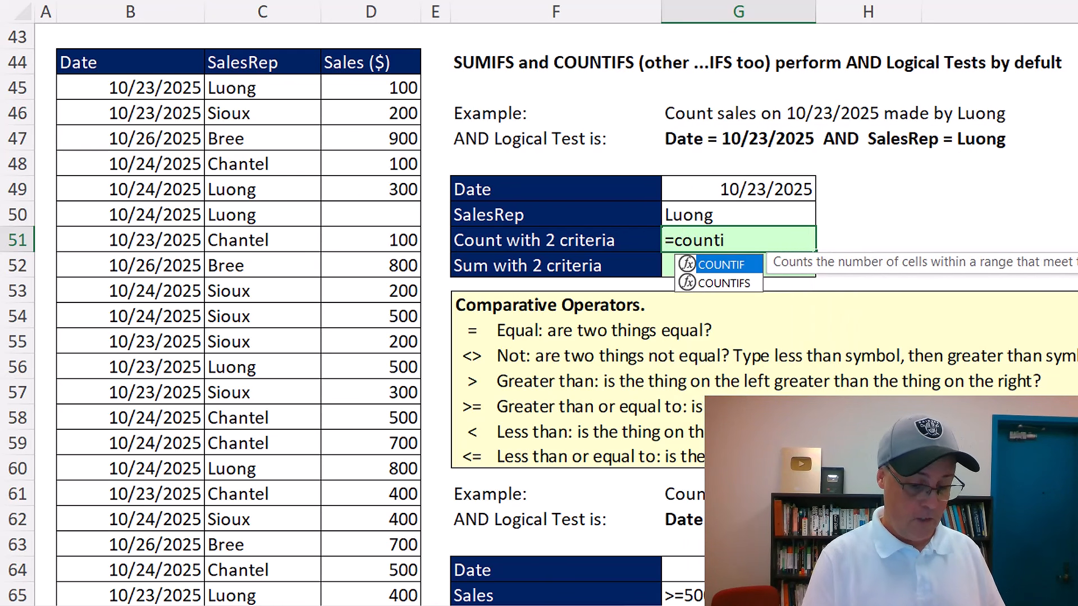
{"action": "key", "text": "Tab"}
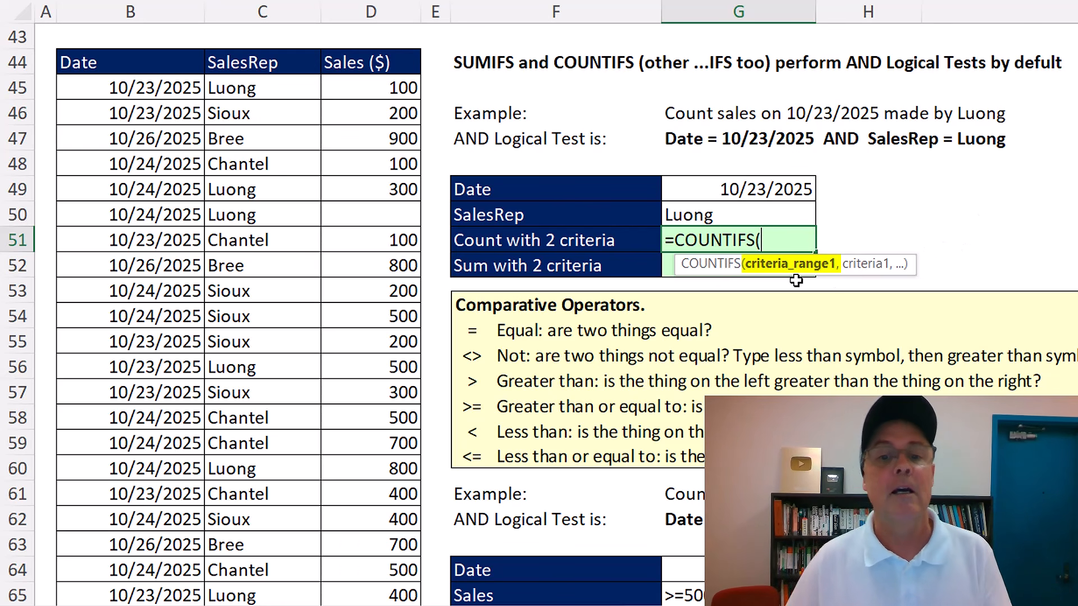
{"action": "left_click_drag", "start_coordinate": [158, 81], "coordinate": [168, 590]}
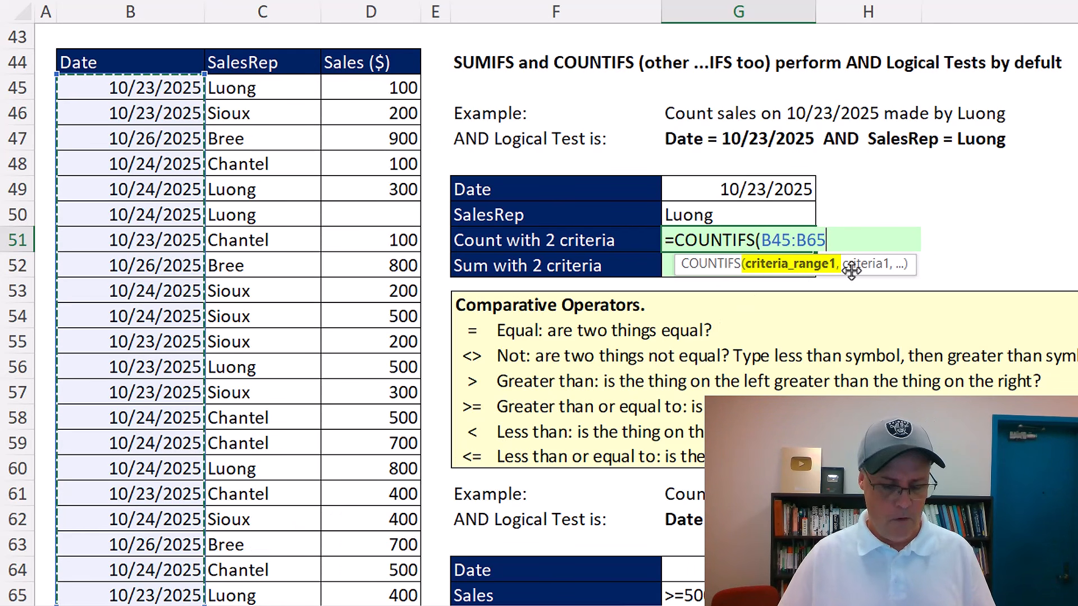
{"action": "type", "text": ","}
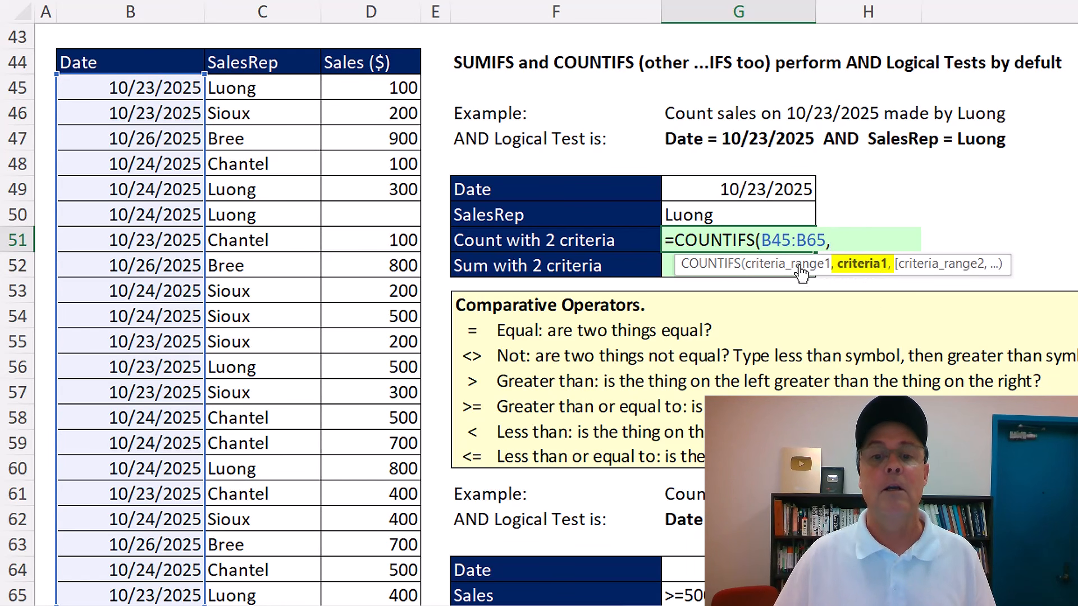
{"action": "left_click", "coordinate": [767, 187]}
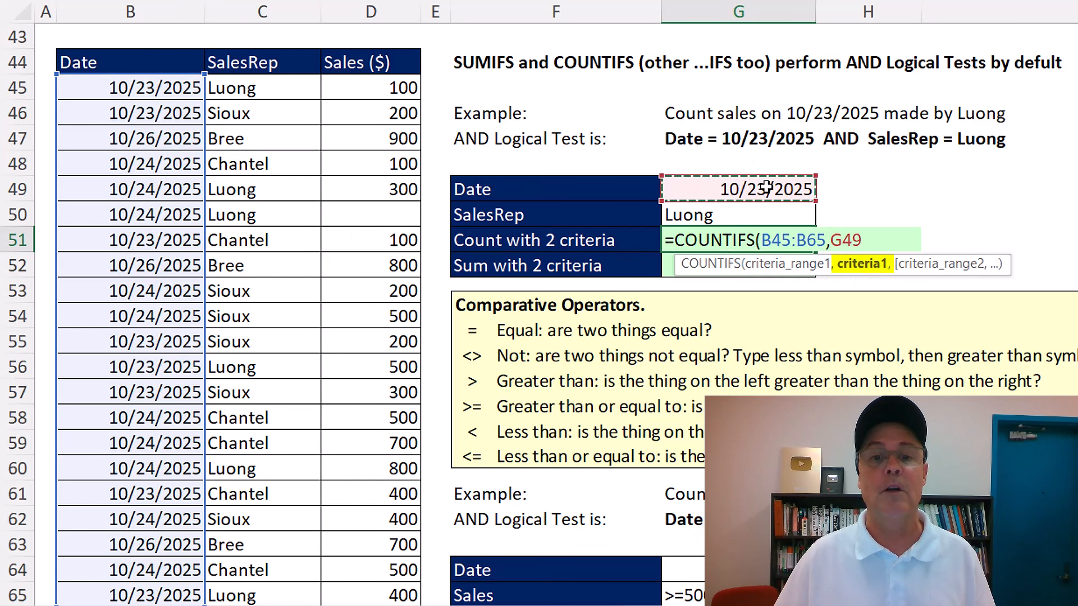
{"action": "type", "text": ","}
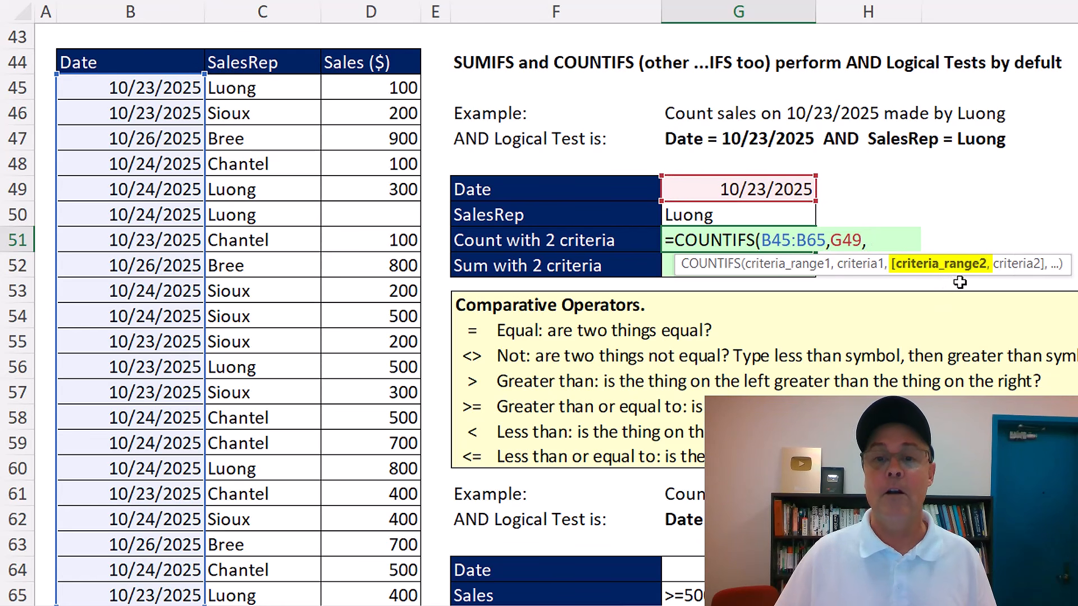
Step: Complete the COUNTIFS formula with SalesRep range C45:C65 and the sales rep criterion in G50
{"action": "left_click_drag", "start_coordinate": [256, 93], "coordinate": [295, 590]}
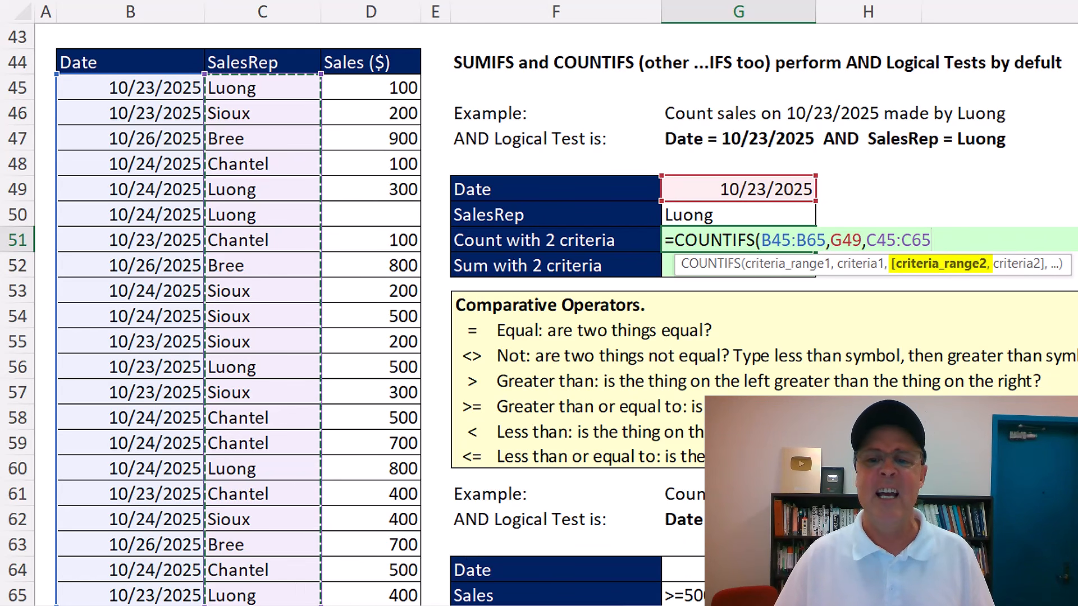
{"action": "type", "text": ","}
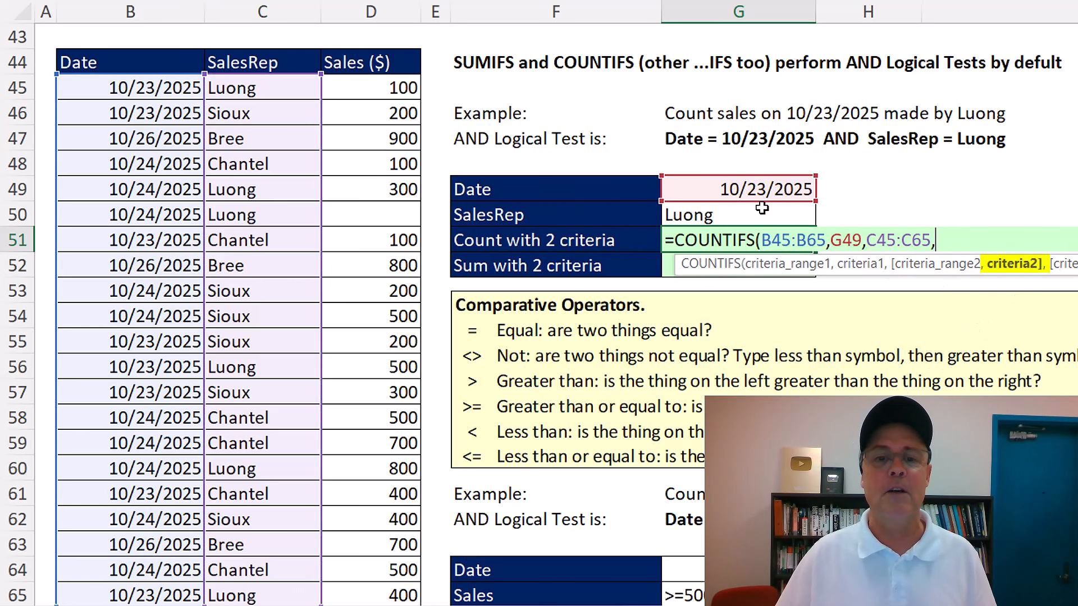
{"action": "left_click", "coordinate": [758, 214]}
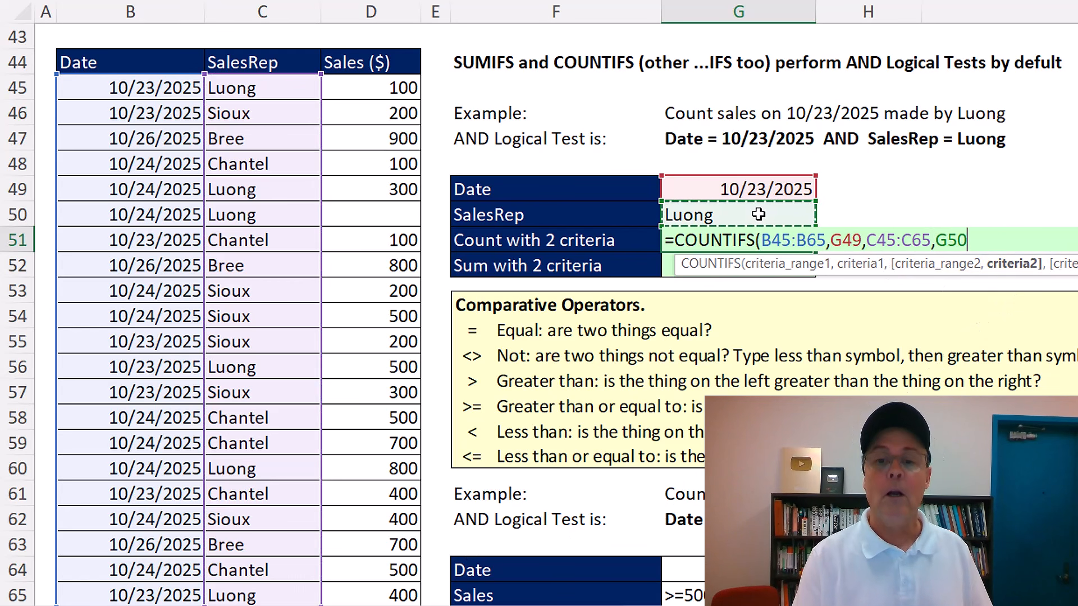
{"action": "type", "text": ")"}
{"action": "key", "text": "Return"}
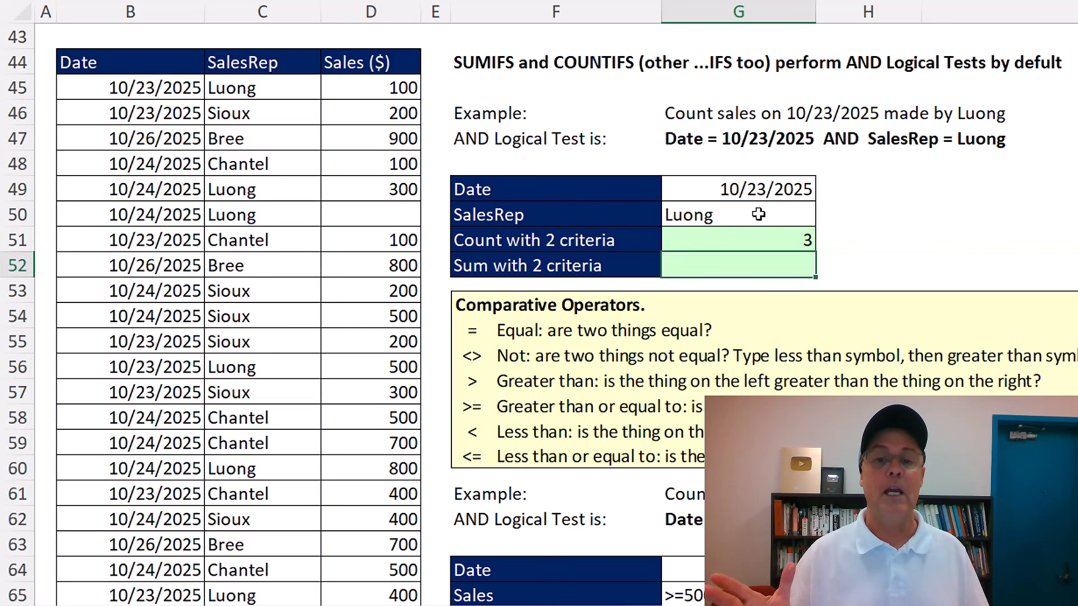
Step: Test the count by entering a different sales rep's name in G50 and removing the extra trailing space
{"action": "left_click", "coordinate": [758, 214]}
{"action": "type", "text": "Sioux"}
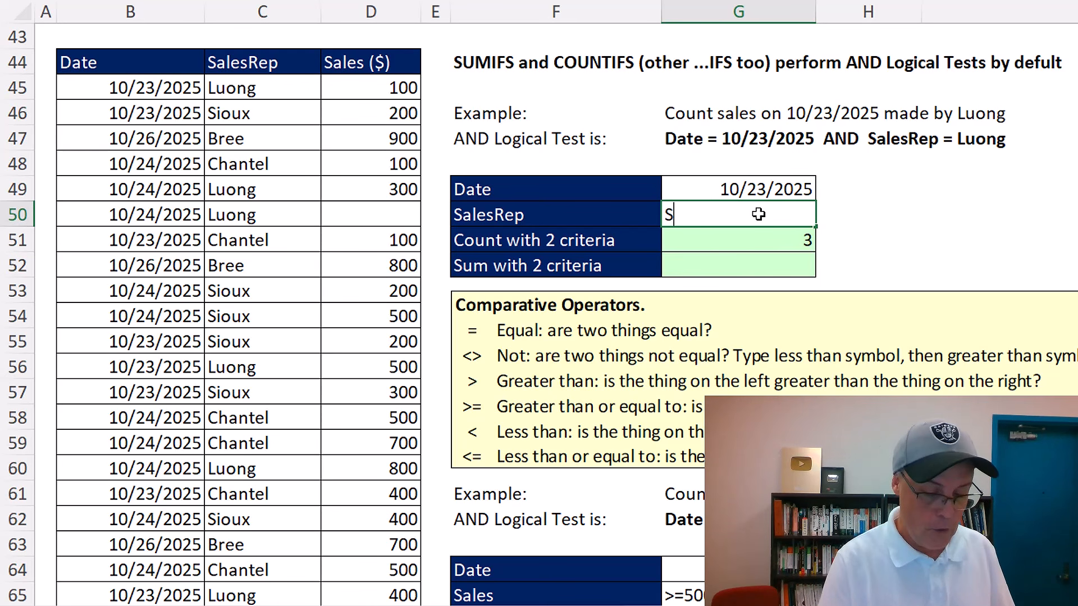
{"action": "key", "text": "ctrl+Return"}
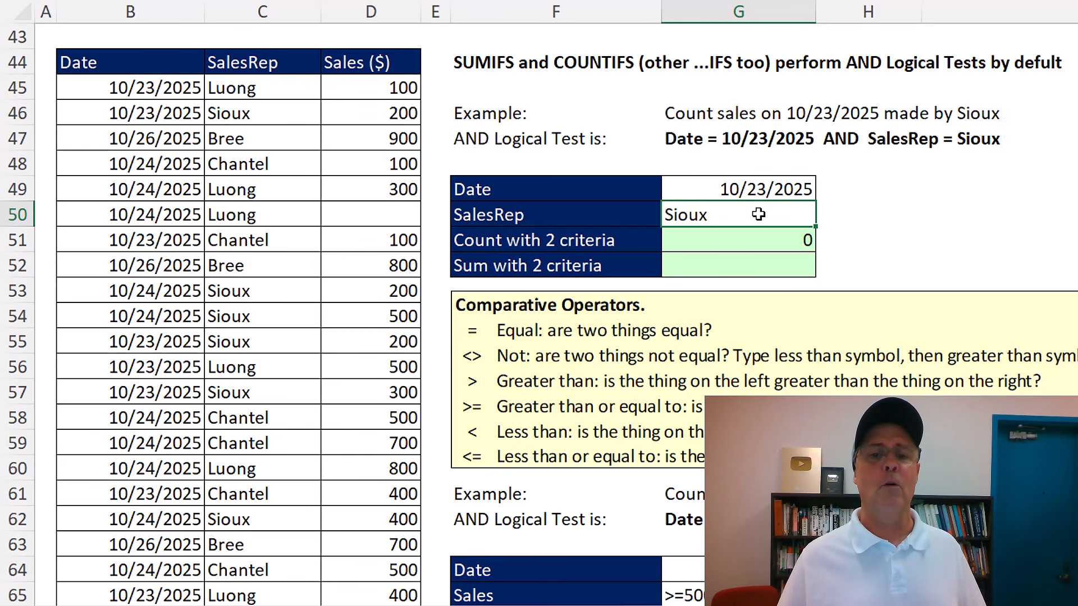
{"action": "key", "text": "F2"}
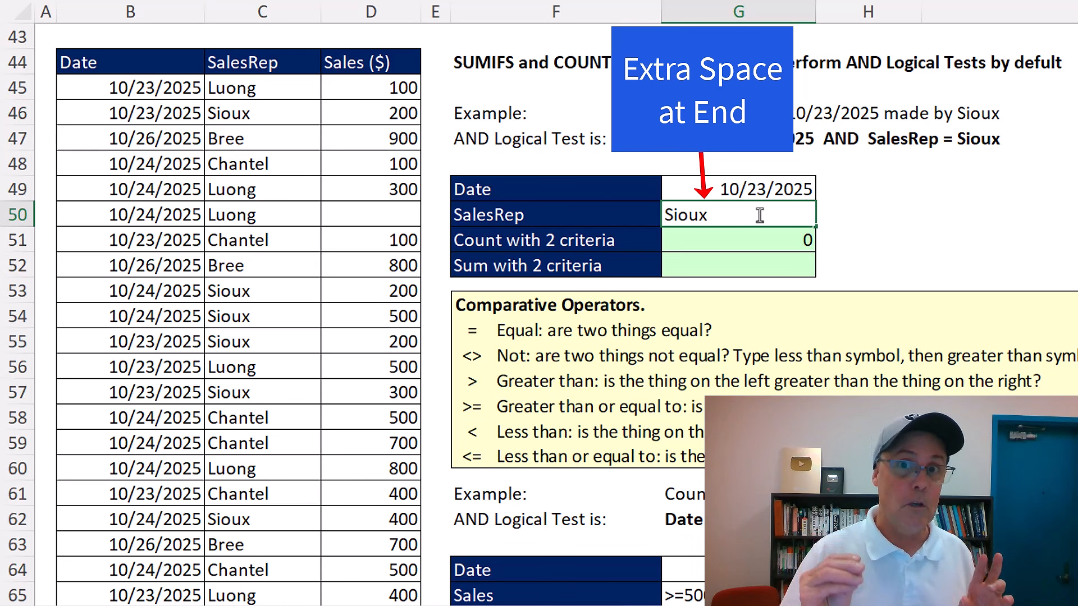
{"action": "key", "text": "BackSpace"}
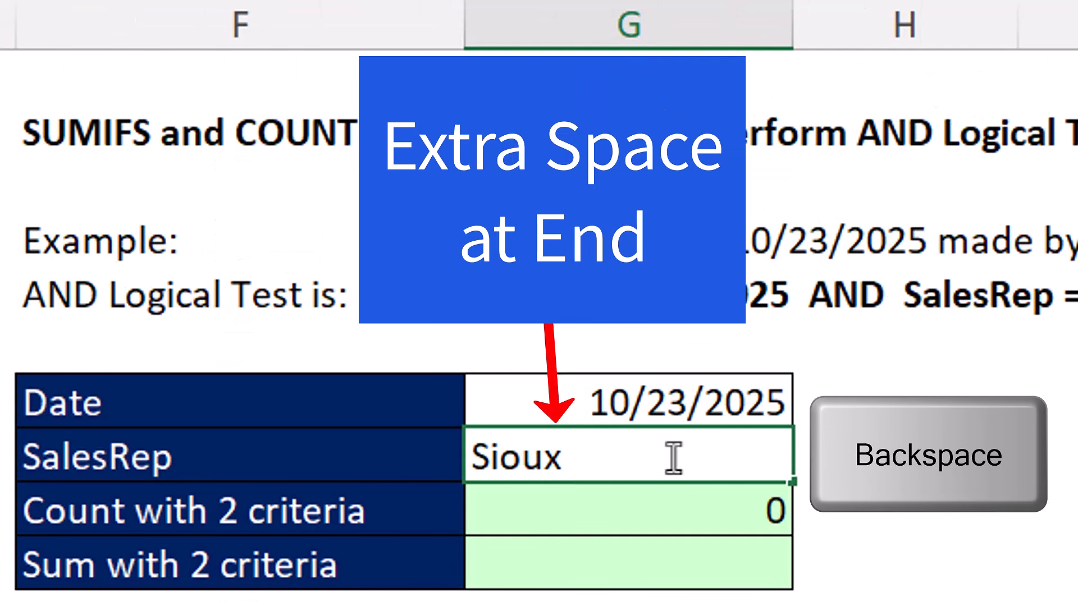
{"action": "key", "text": "BackSpace"}
{"action": "key", "text": "ctrl+Return"}
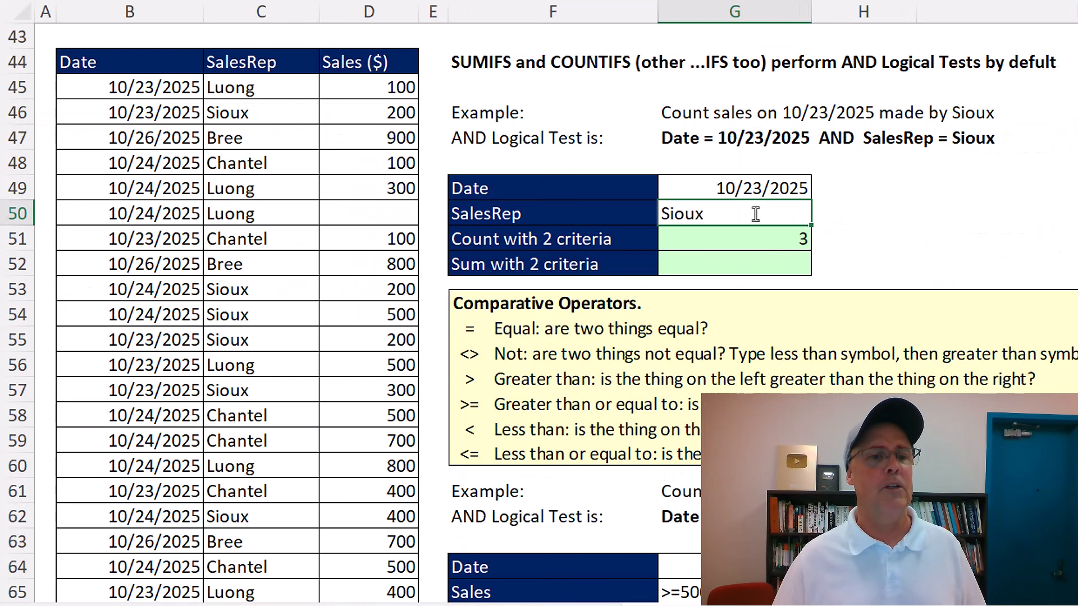
Step: Try one more sales rep's name in G50, and undo the criterion changes back to the original rep
{"action": "type", "text": "Chantel"}
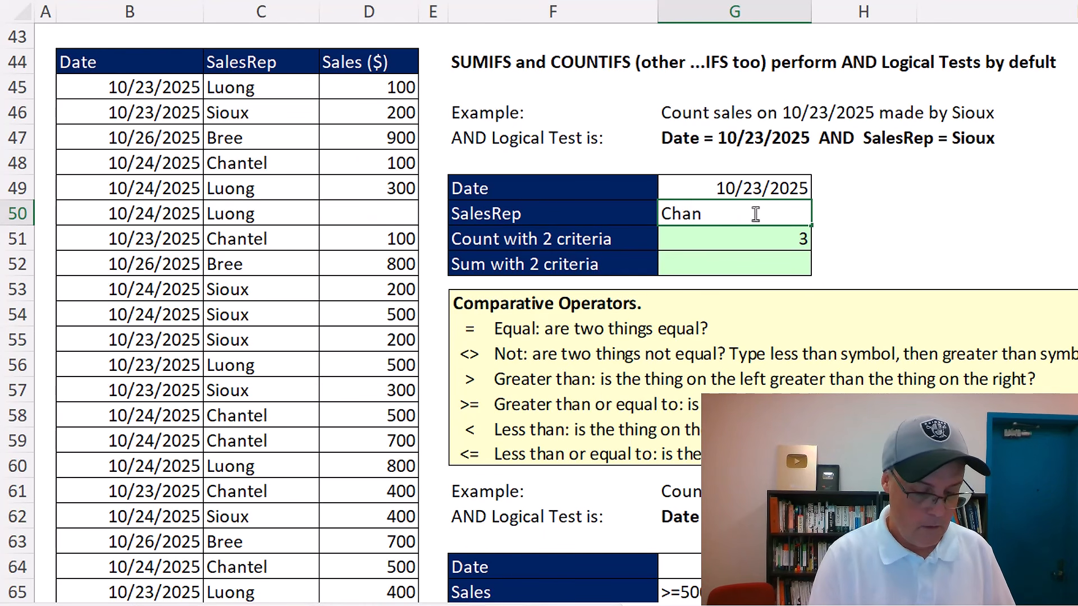
{"action": "key", "text": "Return"}
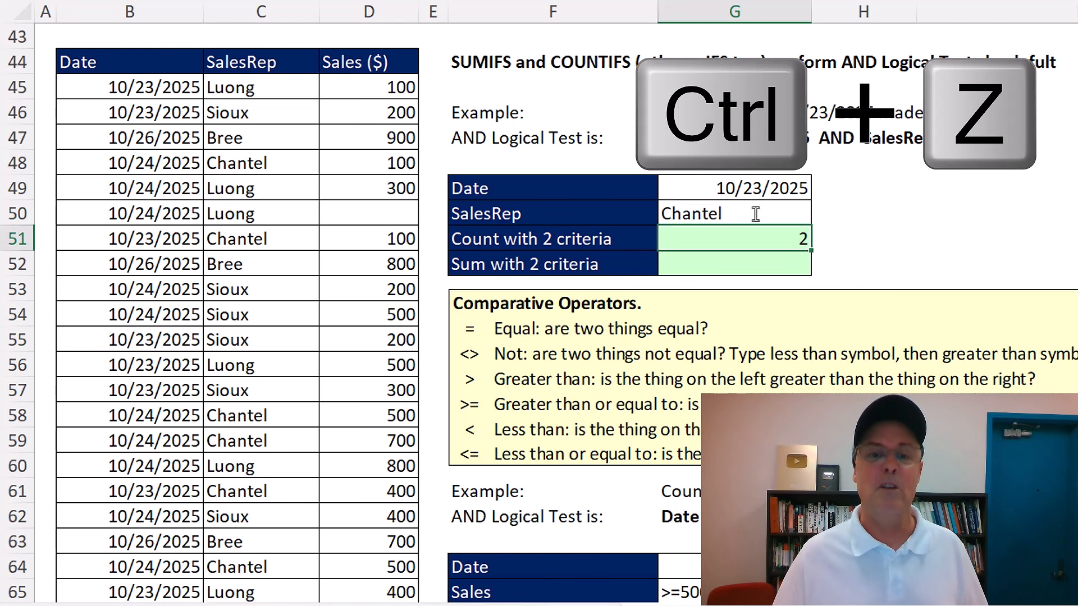
{"action": "key", "text": "ctrl+z"}
{"action": "key", "text": "ctrl+z"}
{"action": "key", "text": "ctrl+z"}
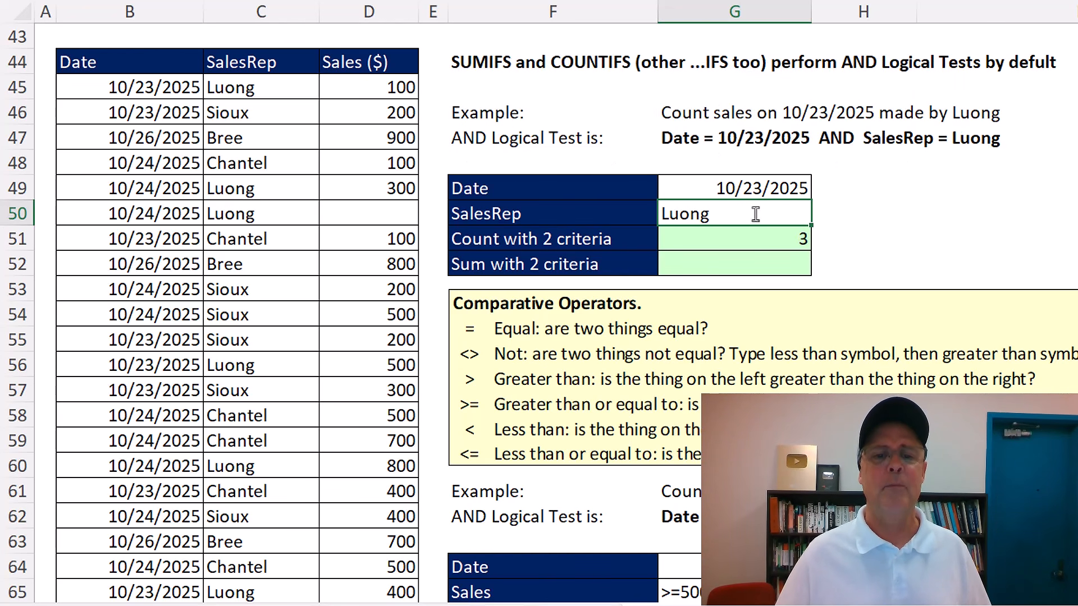
Step: In G52, begin a SUMIFS formula with the Sales ($) values D45:D65 as the sum range
{"action": "left_click", "coordinate": [734, 275]}
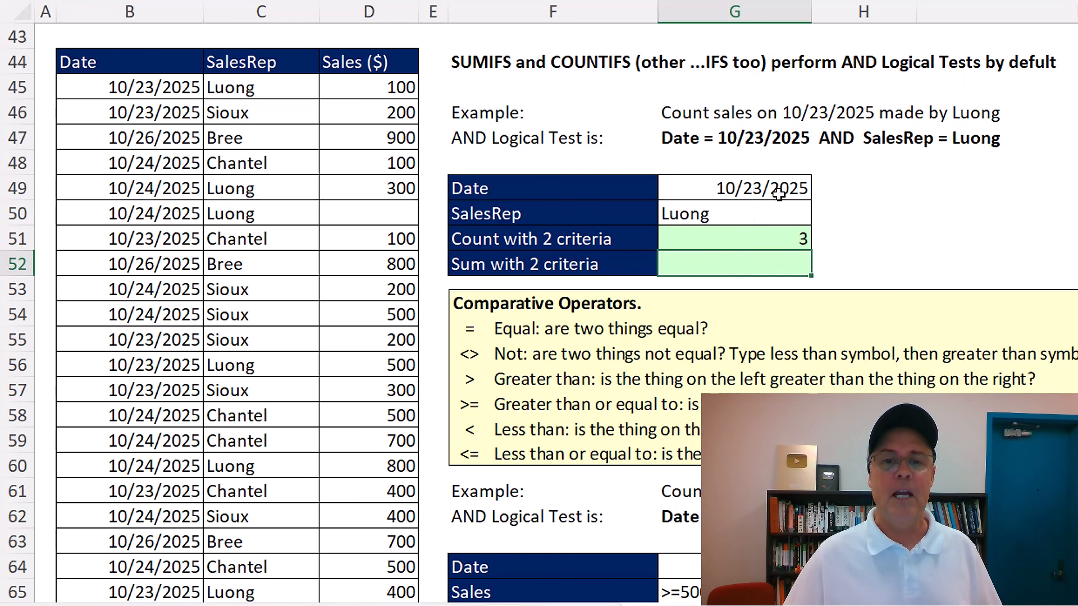
{"action": "type", "text": "="}
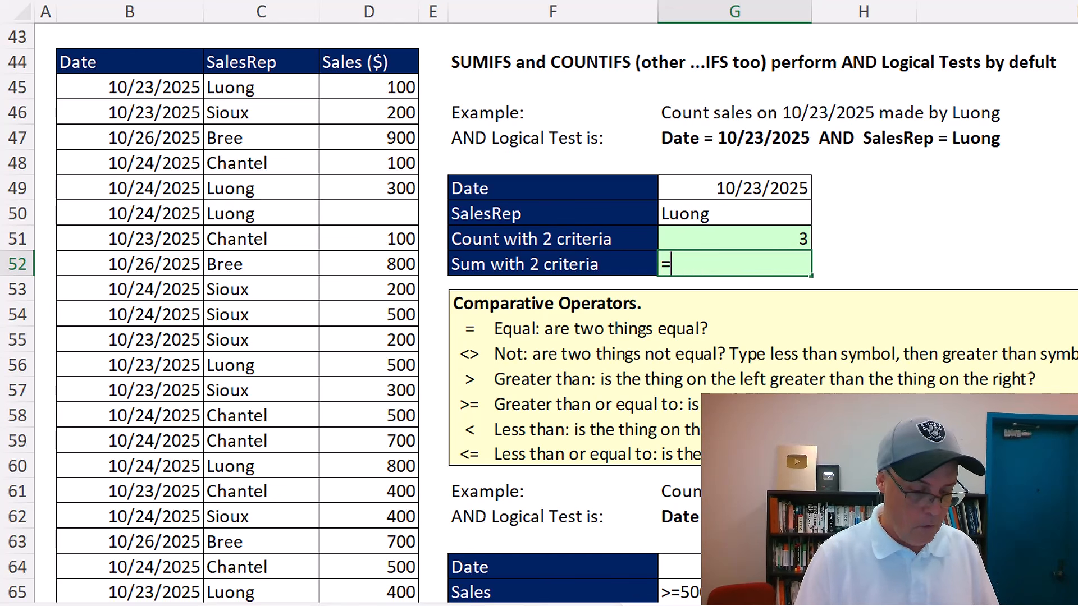
{"action": "type", "text": "sumifs"}
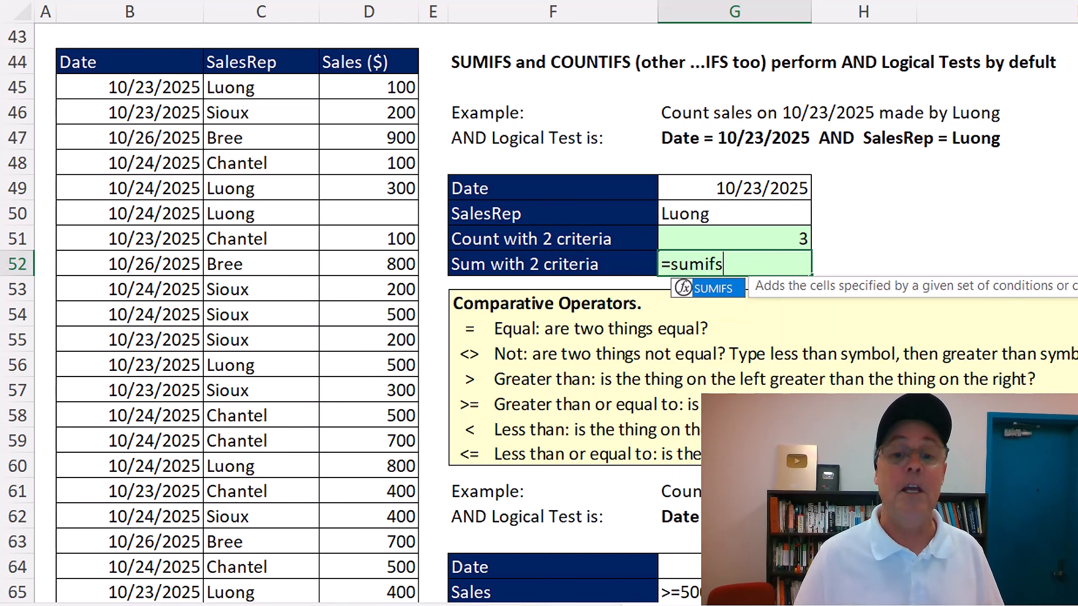
{"action": "key", "text": "Tab"}
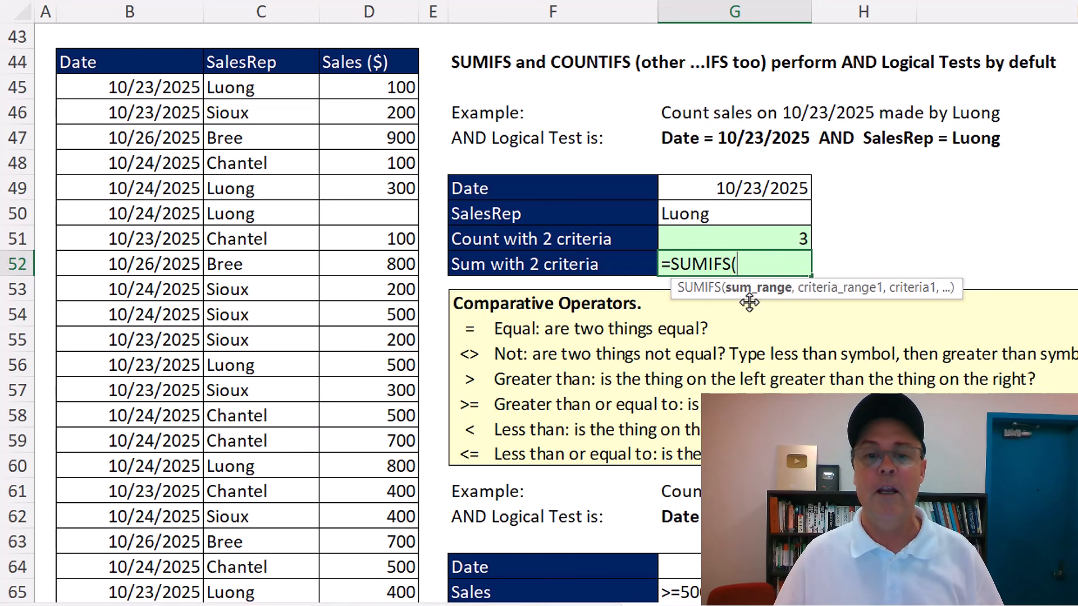
{"action": "left_click_drag", "start_coordinate": [345, 93], "coordinate": [367, 592]}
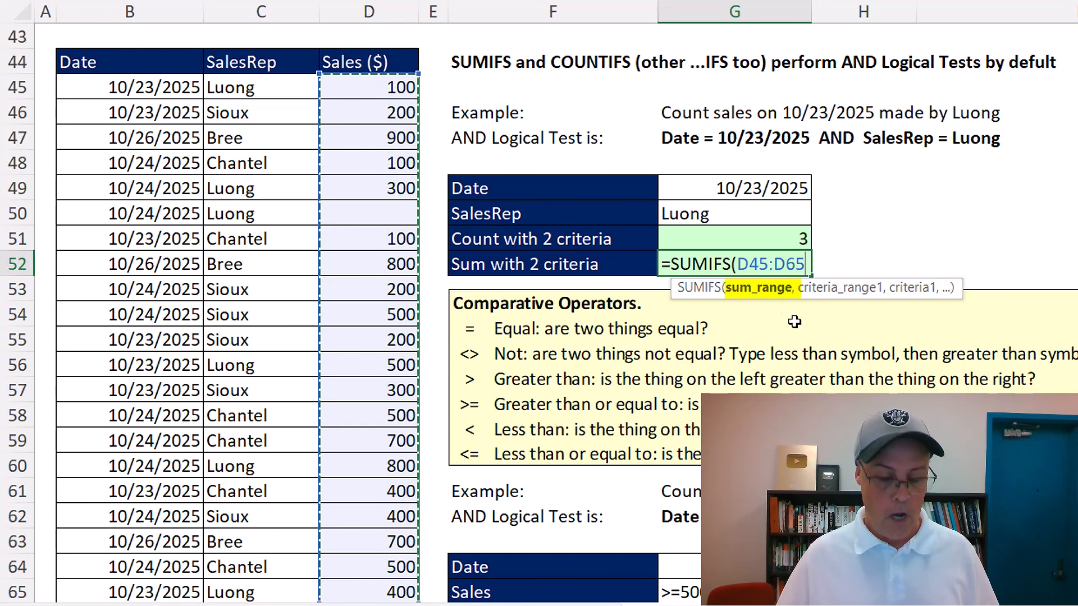
{"action": "type", "text": ","}
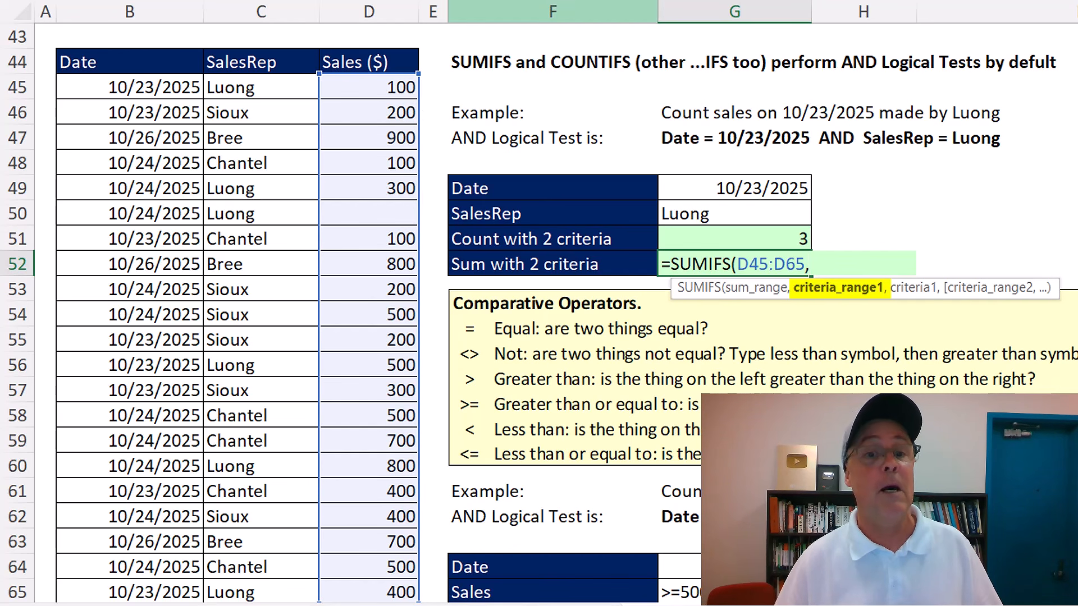
Step: Add the SalesRep range C45:C65 with the criterion in G50 as the first condition of the SUMIFS formula
{"action": "left_click_drag", "start_coordinate": [256, 92], "coordinate": [284, 591]}
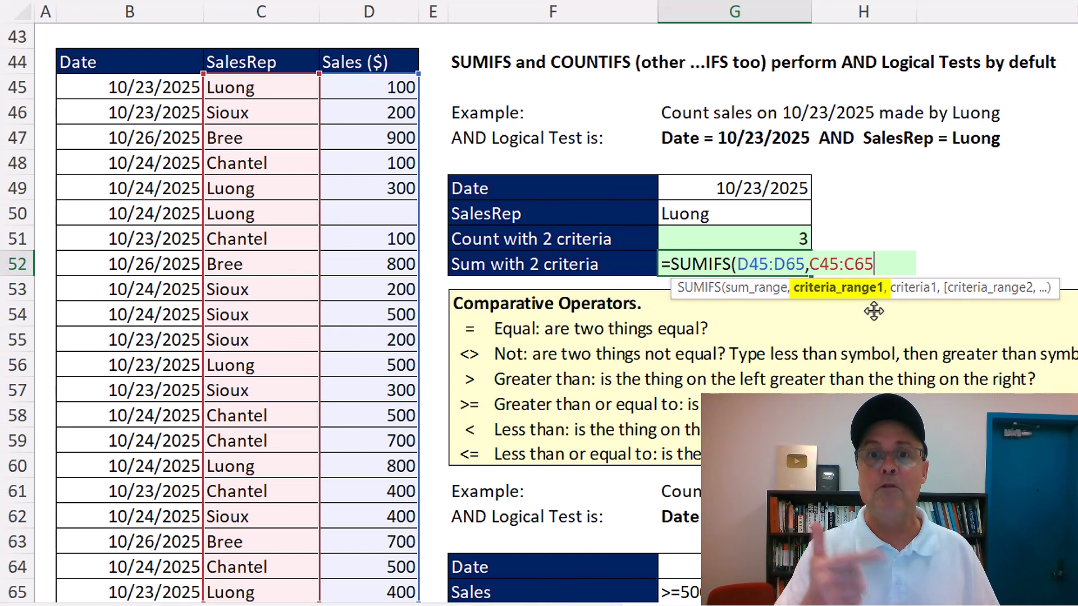
{"action": "type", "text": ","}
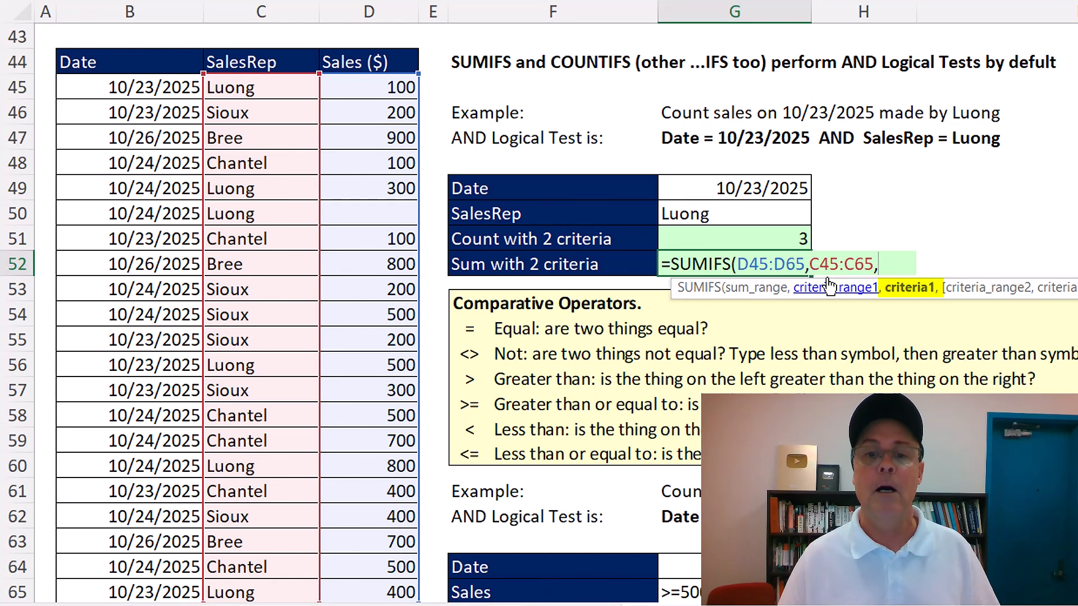
{"action": "left_click", "coordinate": [755, 222]}
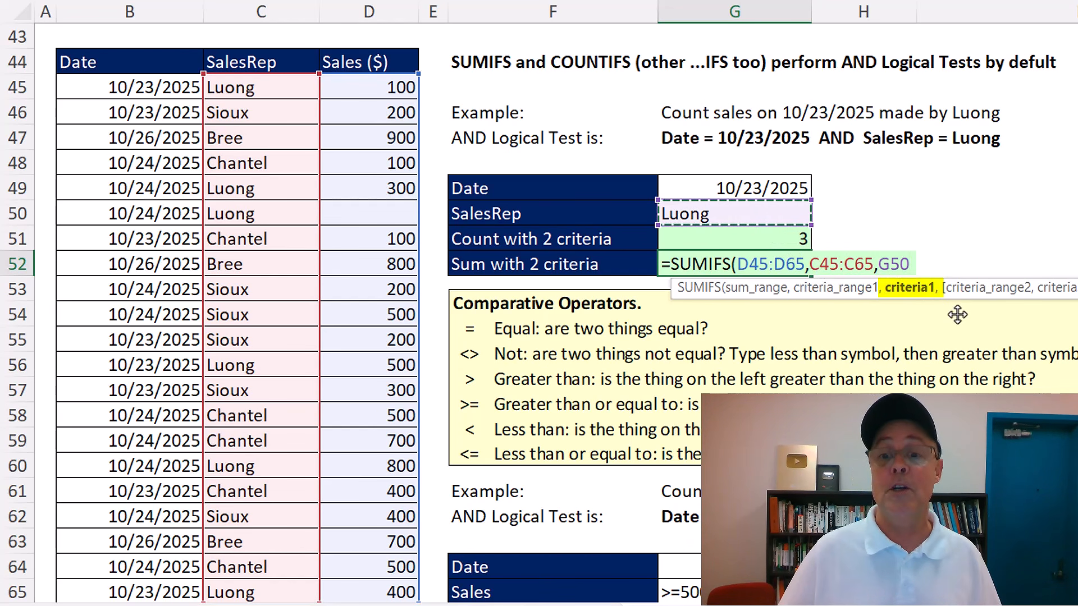
{"action": "type", "text": ","}
Step: Complete the SUMIFS formula in G52 with Date range B45:B65 and the date criterion in G49
{"action": "left_click_drag", "start_coordinate": [154, 92], "coordinate": [166, 594]}
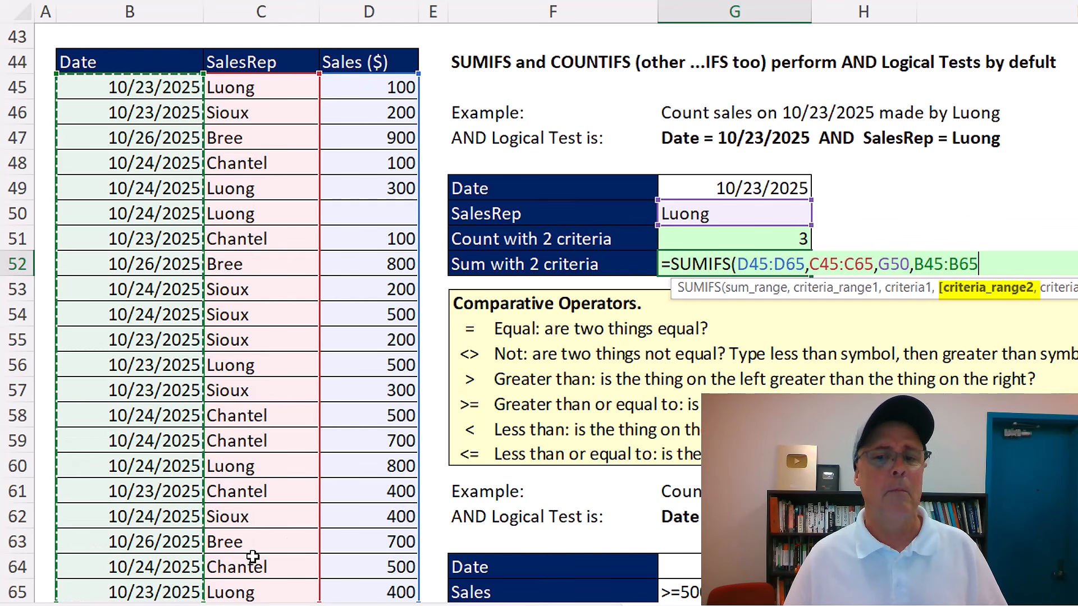
{"action": "type", "text": ","}
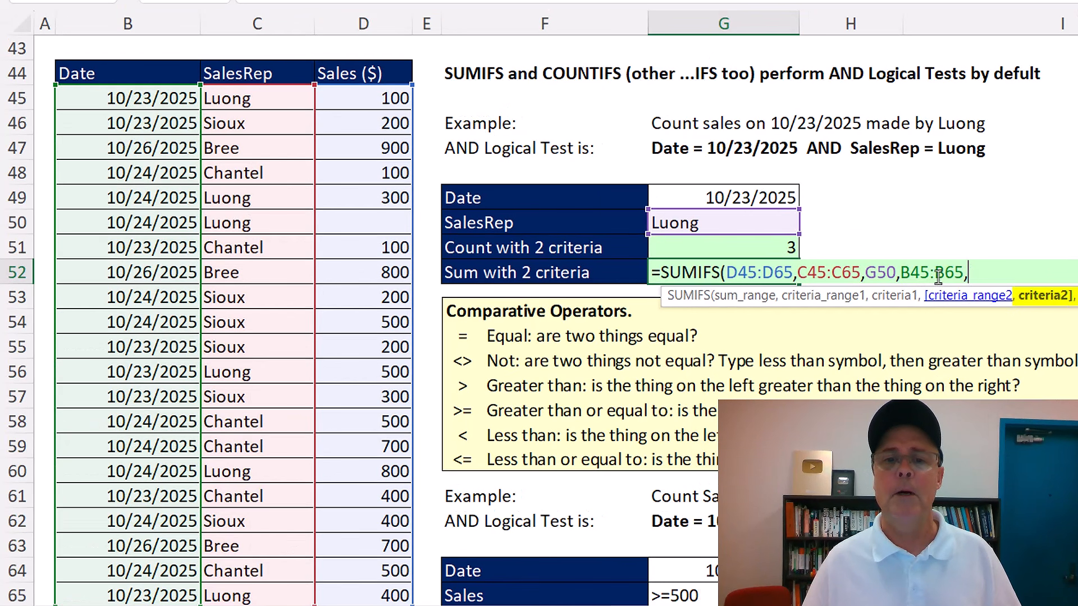
{"action": "left_click", "coordinate": [741, 197]}
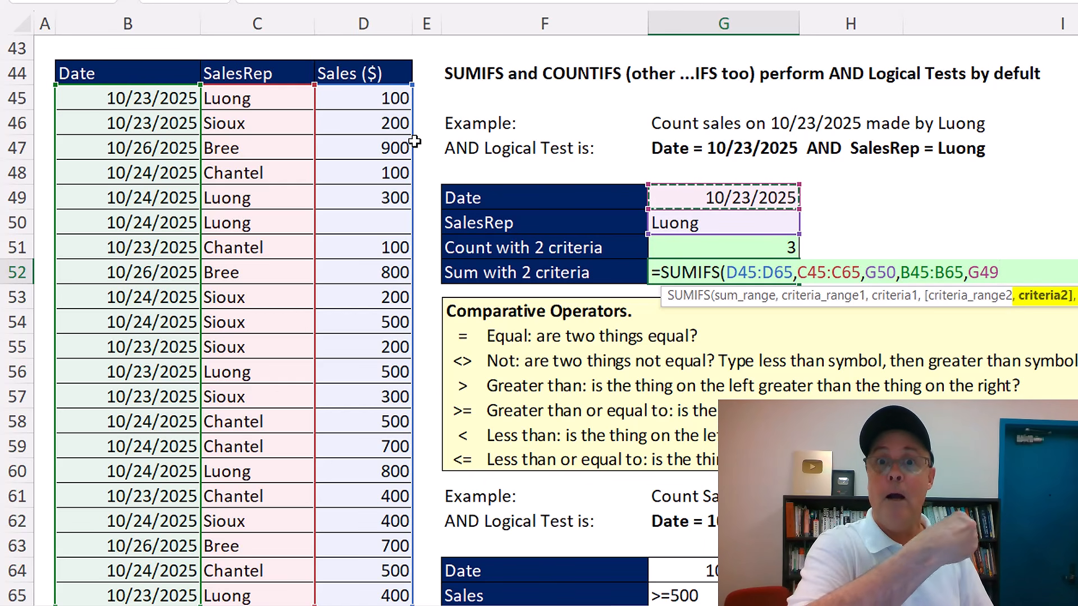
{"action": "type", "text": ")"}
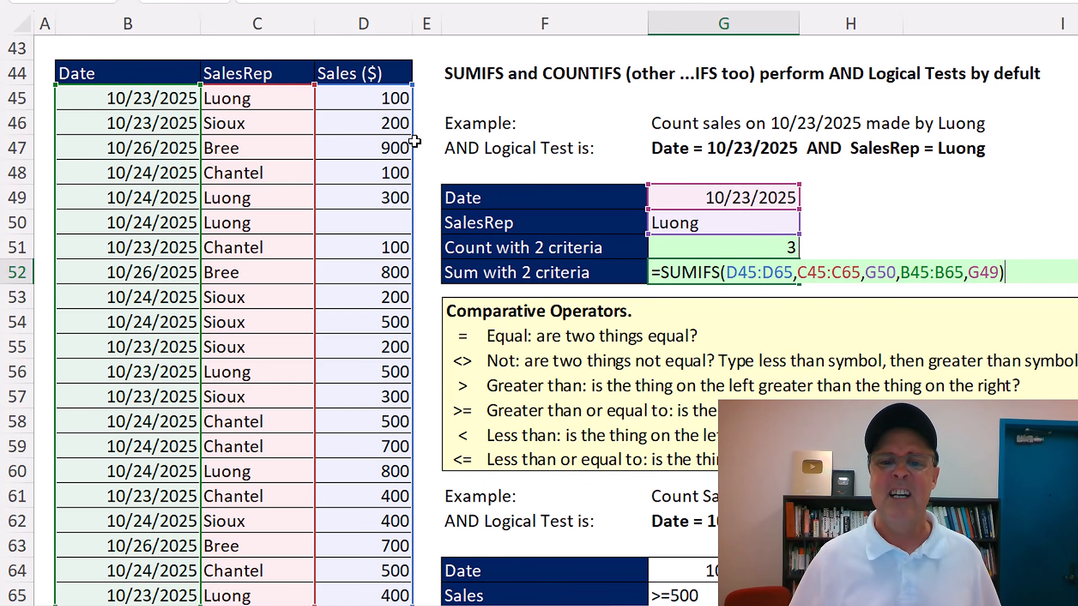
{"action": "key", "text": "ctrl+Return"}
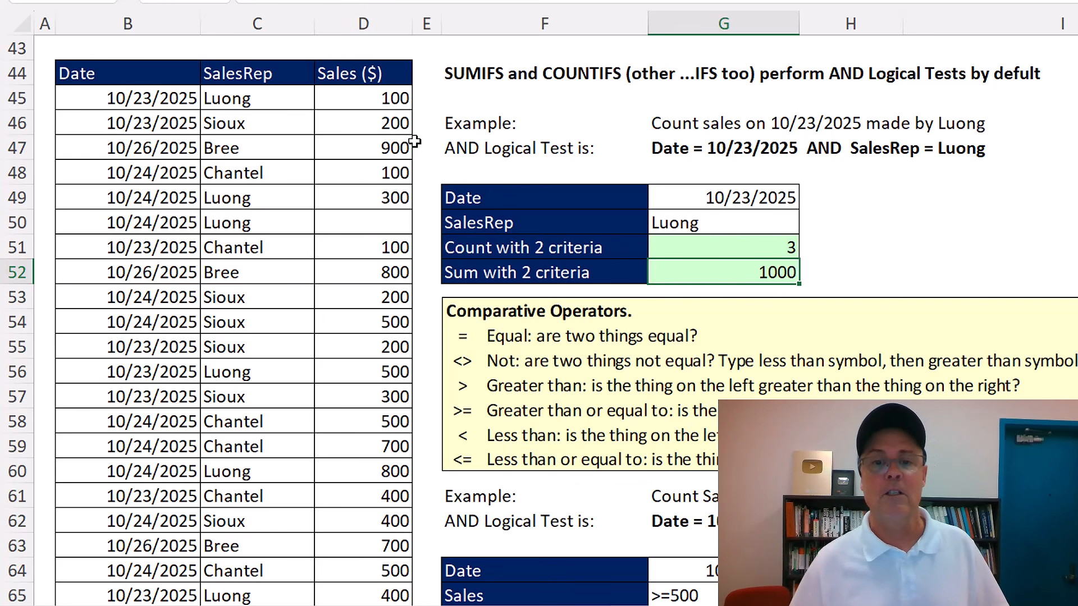
Step: Replace the sales rep criterion in G50 with a different rep's name from the SalesRep column
{"action": "left_click", "coordinate": [743, 222]}
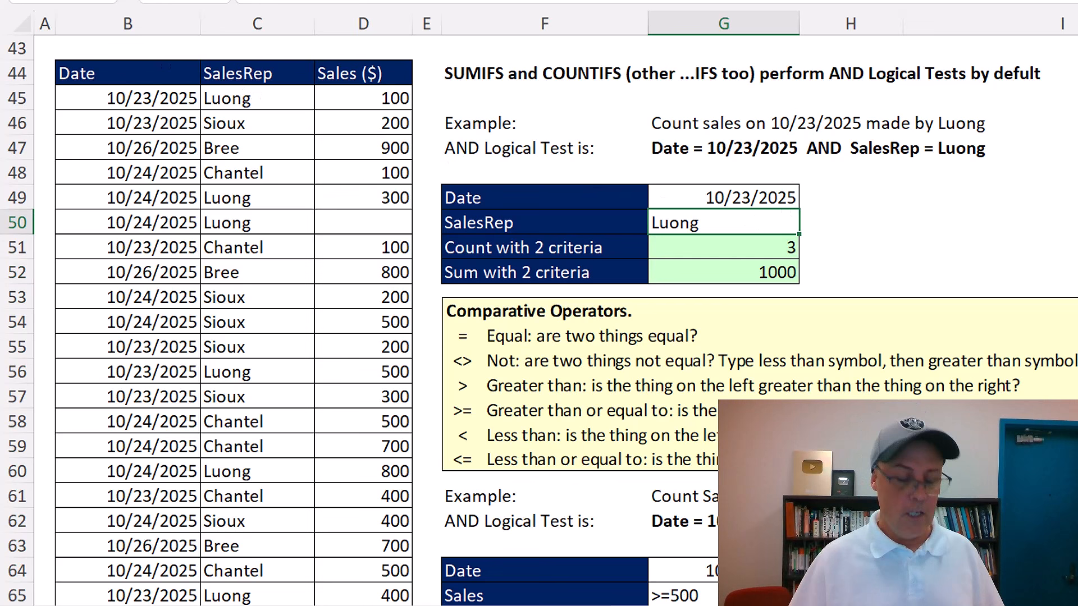
{"action": "type", "text": "Sioux"}
{"action": "key", "text": "ctrl+Return"}
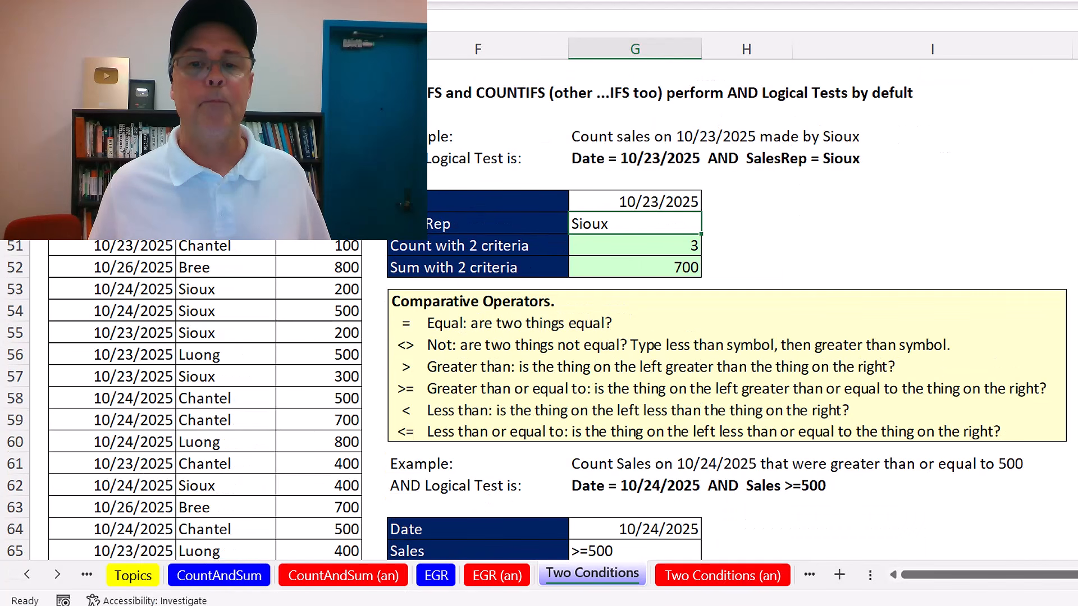
Step: Review the COUNTIFS formula in G51 and the greater-than operators in the Comparative Operators list
{"action": "left_click", "coordinate": [671, 243]}
{"action": "key", "text": "F2"}
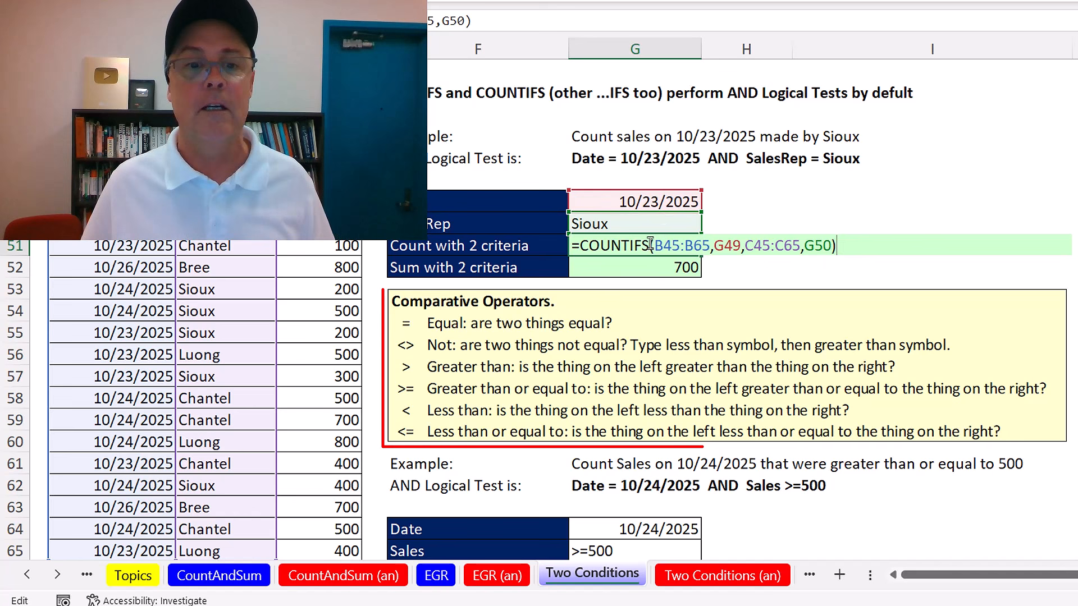
{"action": "key", "text": "ctrl+Return"}
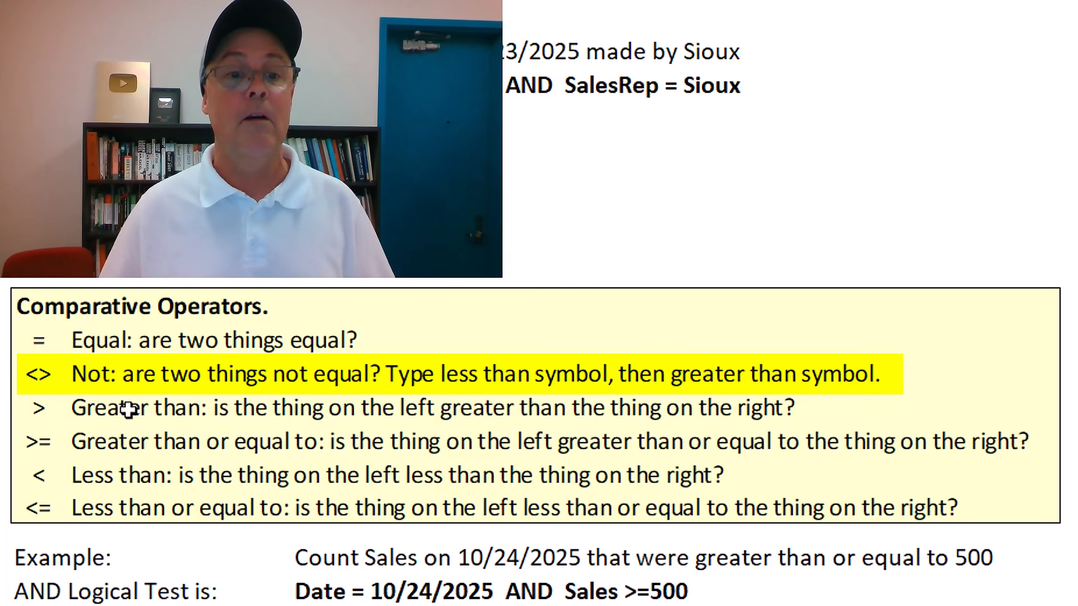
{"action": "left_click", "coordinate": [47, 413]}
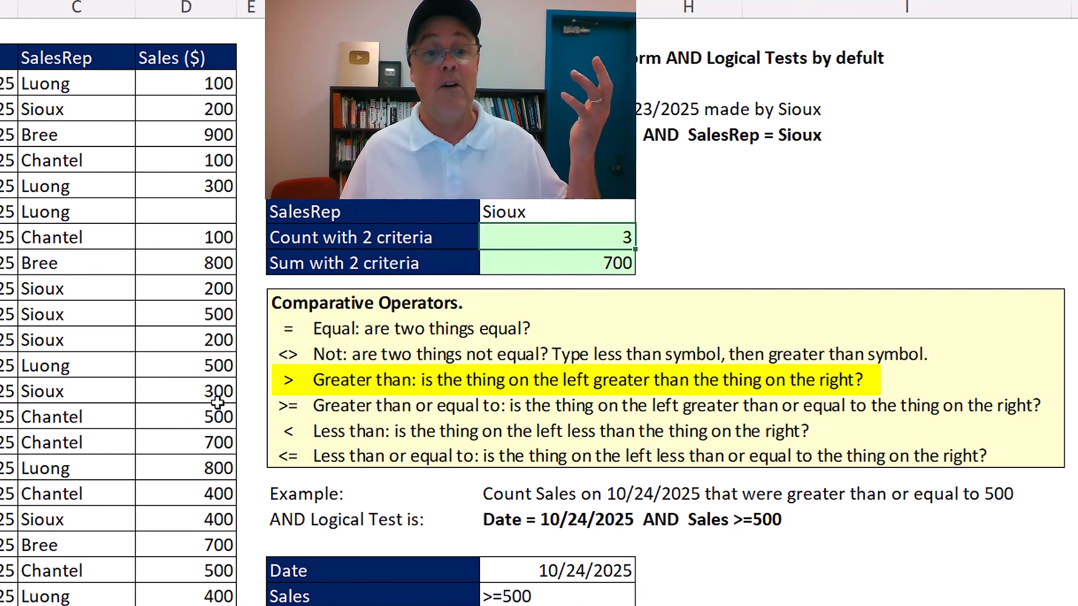
{"action": "left_click", "coordinate": [288, 405]}
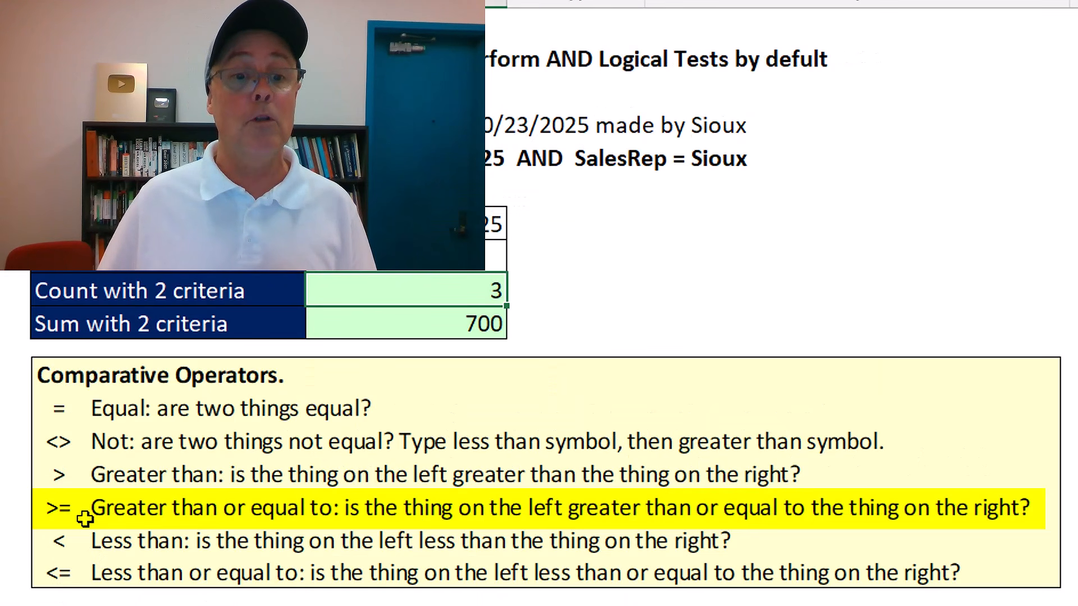
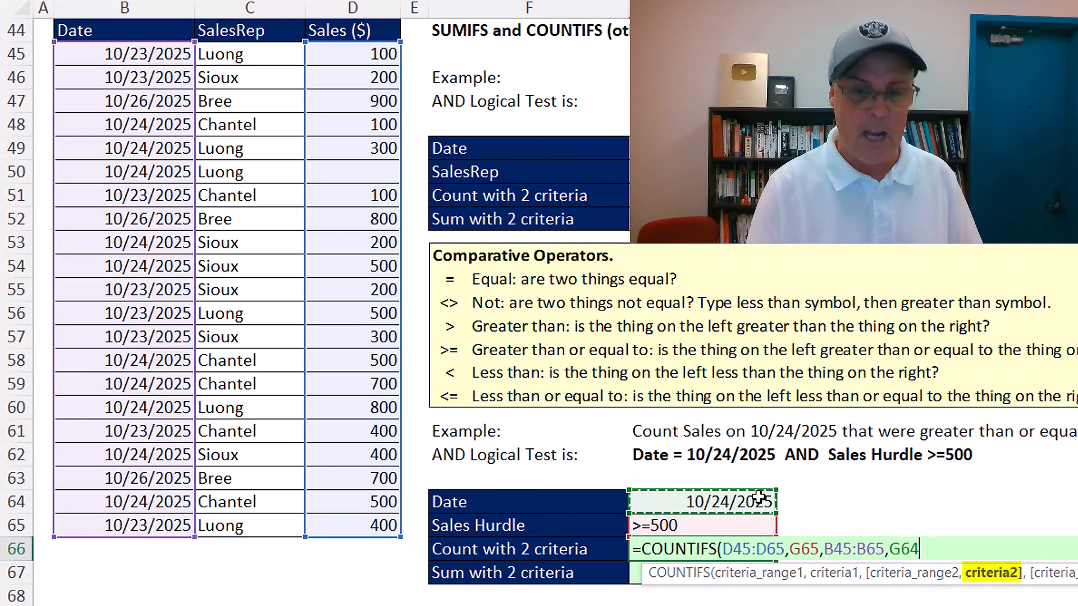
Step: Enter the two-criteria COUNTIFS formula in G66 and add row 54's date and sales cells to the selection of matching records
{"action": "key", "text": "Return"}
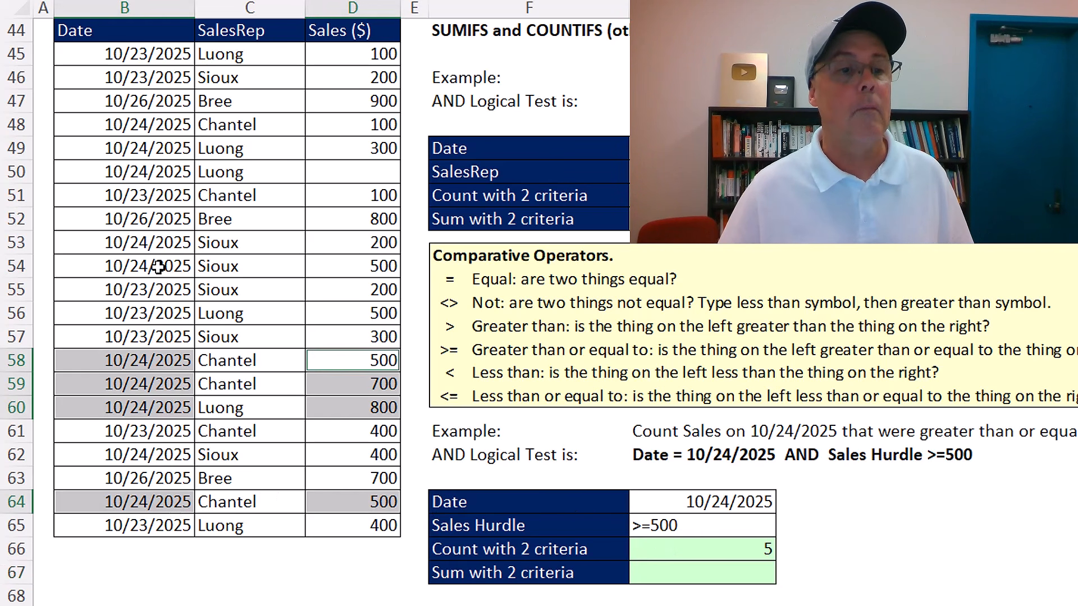
{"action": "left_click", "coordinate": [159, 267], "text": "ctrl"}
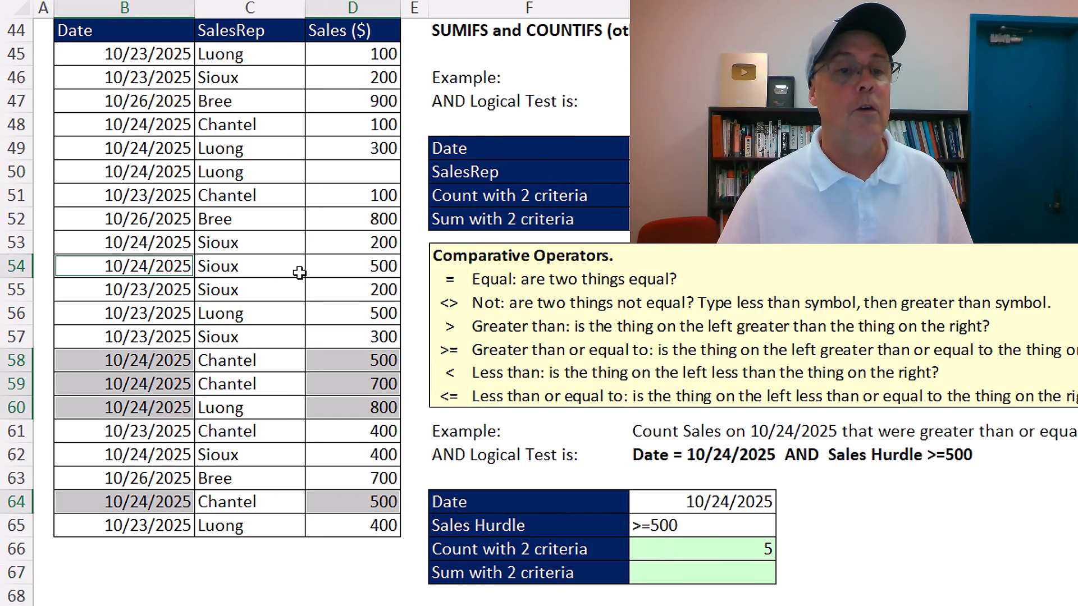
{"action": "left_click", "coordinate": [346, 265], "text": "ctrl"}
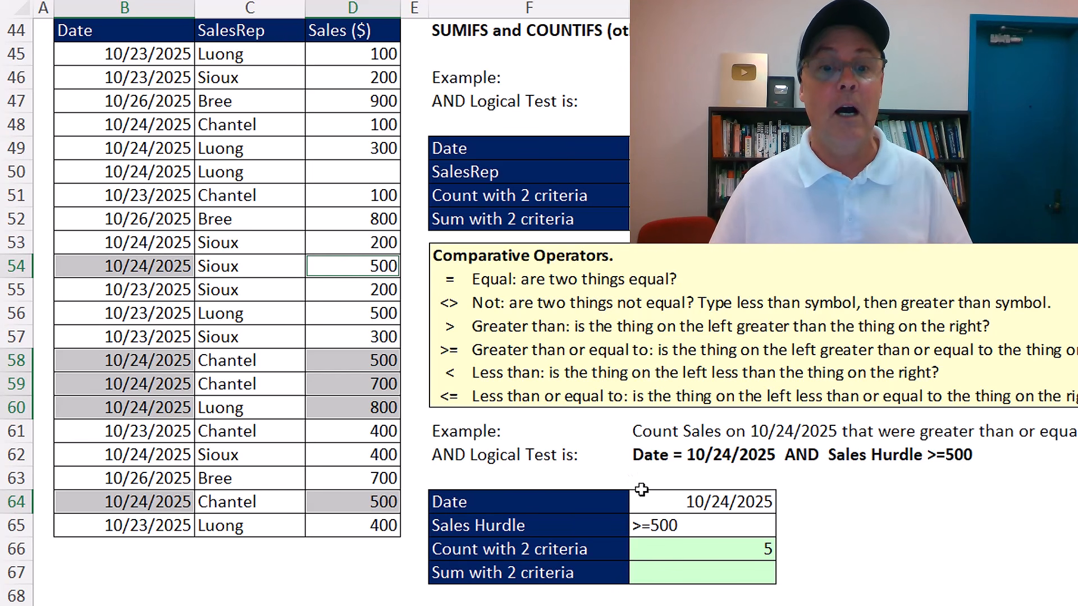
Step: In G67, begin a SUMIFS formula with the Sales ($) values D45:D65 as the sum range
{"action": "left_click", "coordinate": [700, 573]}
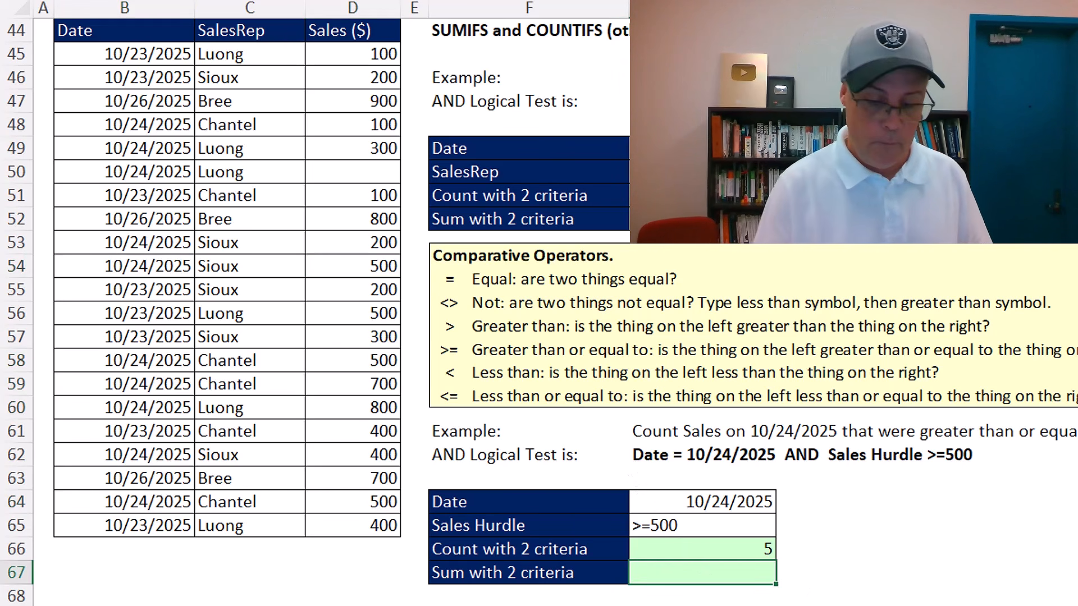
{"action": "type", "text": "=sumifs"}
{"action": "key", "text": "Tab"}
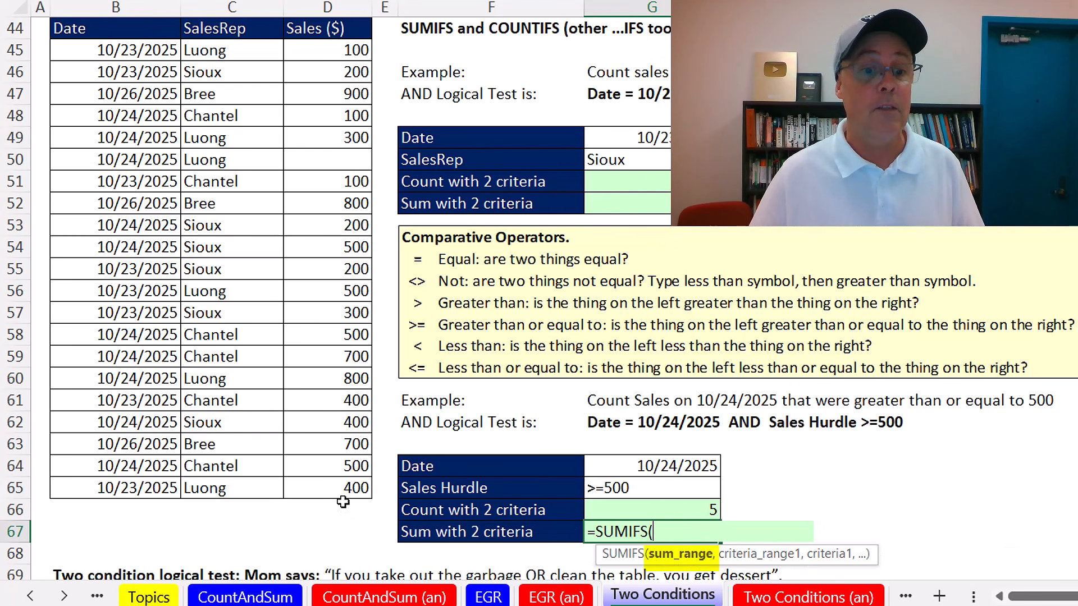
{"action": "left_click_drag", "start_coordinate": [340, 486], "coordinate": [314, 50]}
{"action": "type", "text": ","}
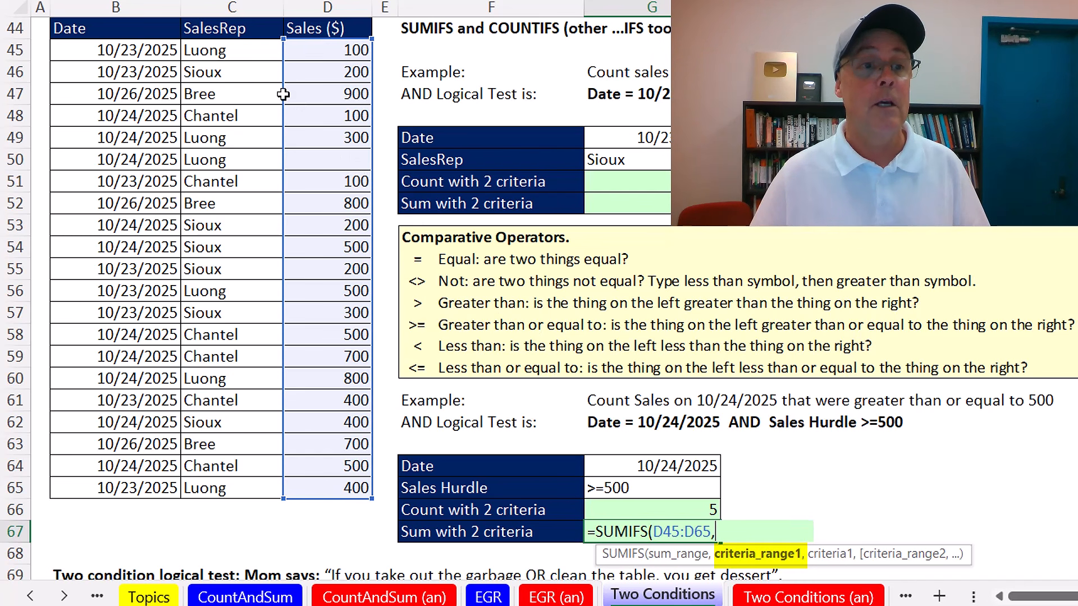
Step: Add the Sales ($) range D45:D65 with the hurdle in G65 as the formula's first condition
{"action": "left_click_drag", "start_coordinate": [315, 51], "coordinate": [364, 483]}
{"action": "type", "text": ","}
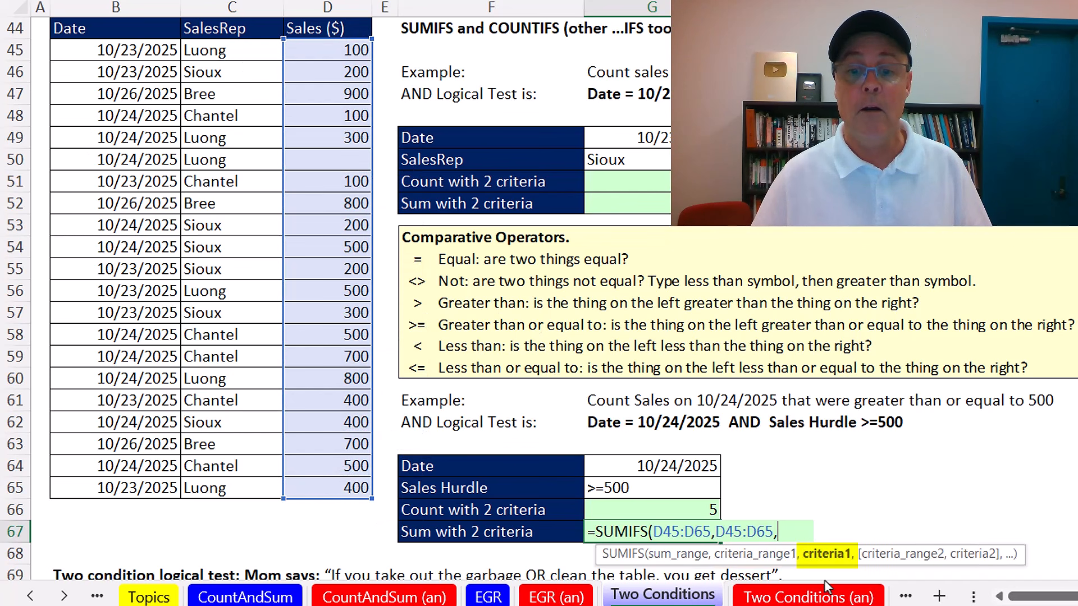
{"action": "left_click", "coordinate": [676, 494]}
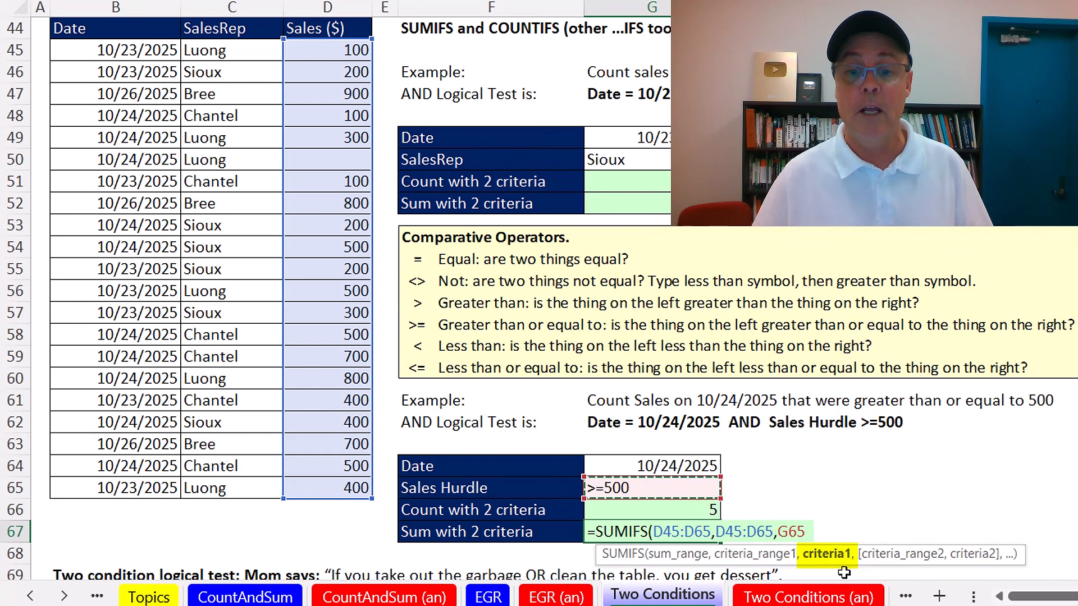
{"action": "type", "text": ","}
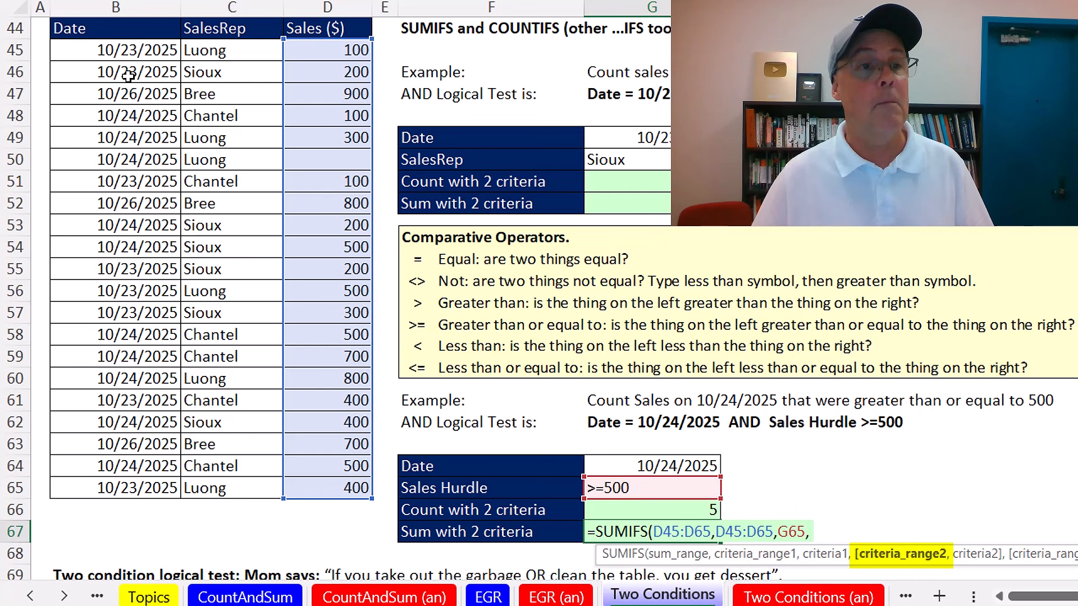
Step: Complete the SUMIFS formula in G67 with Date range B45:B65 and the date criterion in G64
{"action": "left_click", "coordinate": [126, 51]}
{"action": "left_click_drag", "start_coordinate": [128, 94], "coordinate": [137, 488]}
{"action": "type", "text": ","}
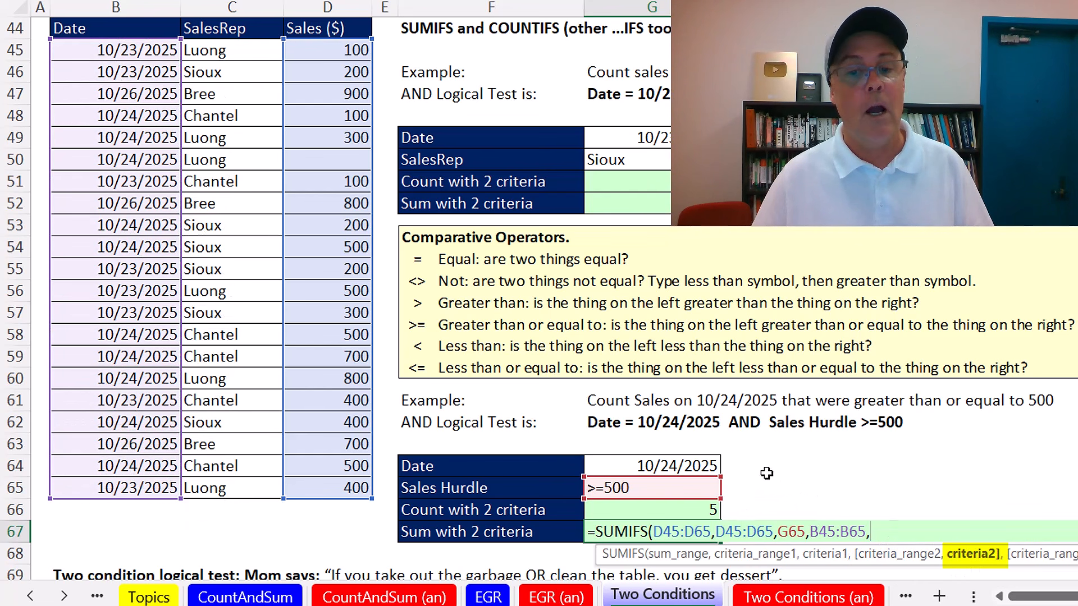
{"action": "left_click", "coordinate": [685, 467]}
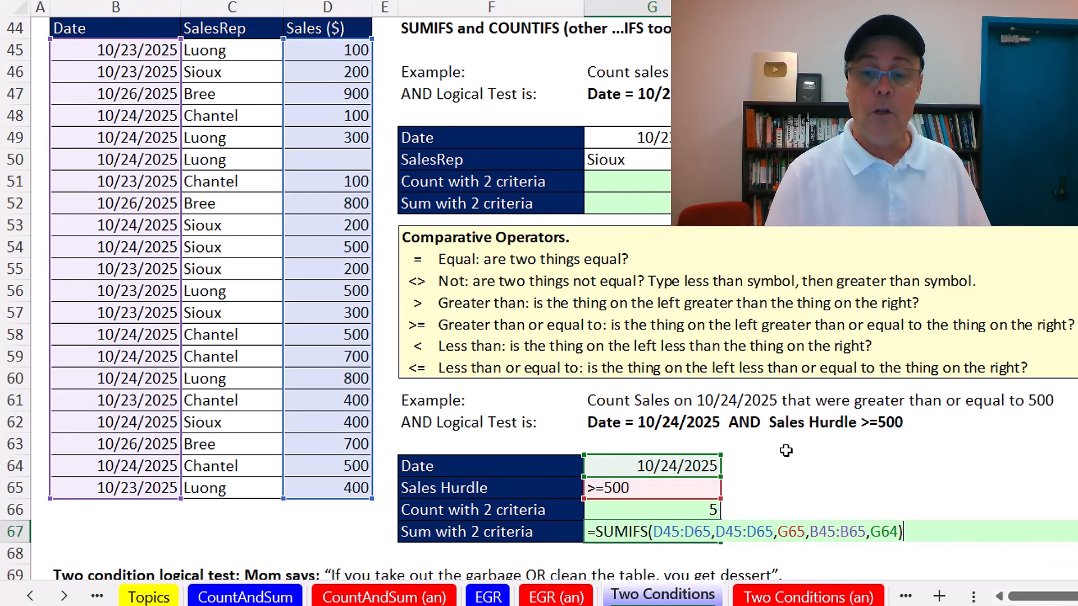
{"action": "key", "text": "ctrl+Return"}
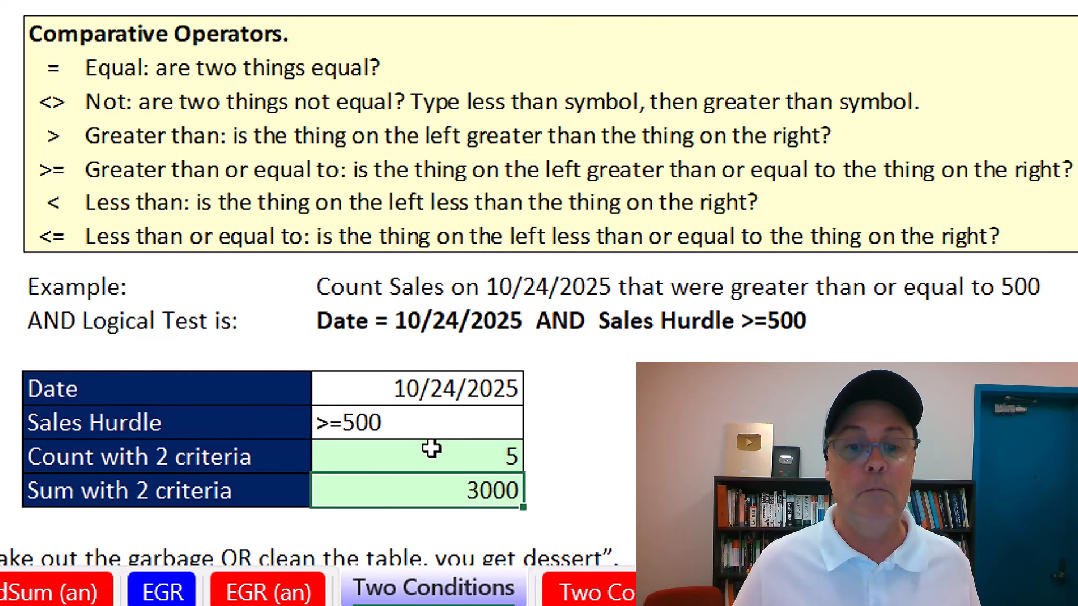
Step: Test the second example's formulas with the date 10/23/2025 in G64, and undo the date change
{"action": "double_click", "coordinate": [445, 394]}
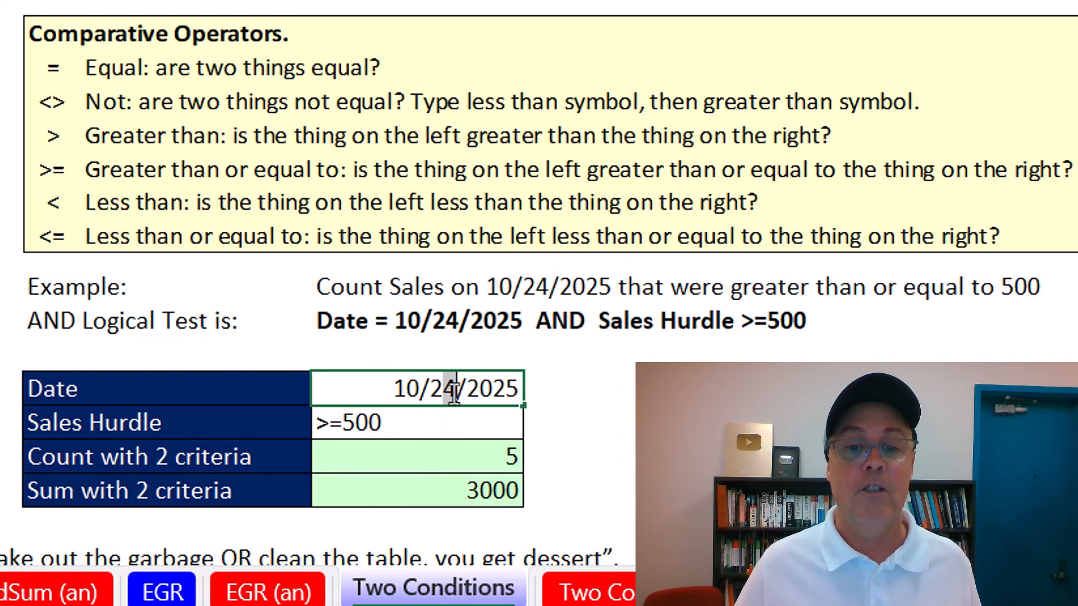
{"action": "left_click_drag", "start_coordinate": [443, 393], "coordinate": [456, 391]}
{"action": "type", "text": "3"}
{"action": "key", "text": "ctrl+Return"}
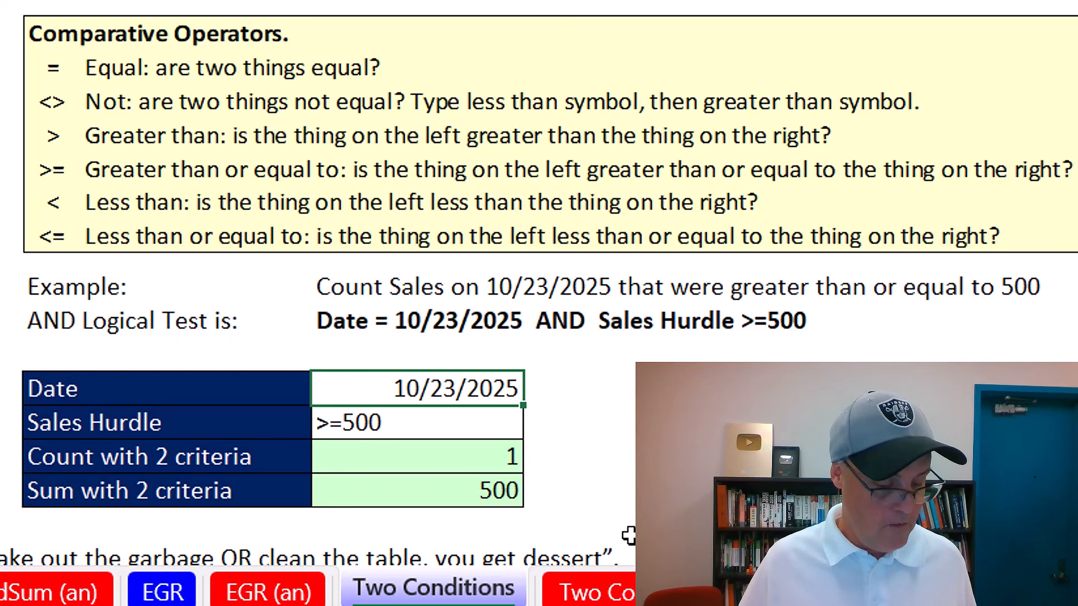
{"action": "key", "text": "ctrl+z"}
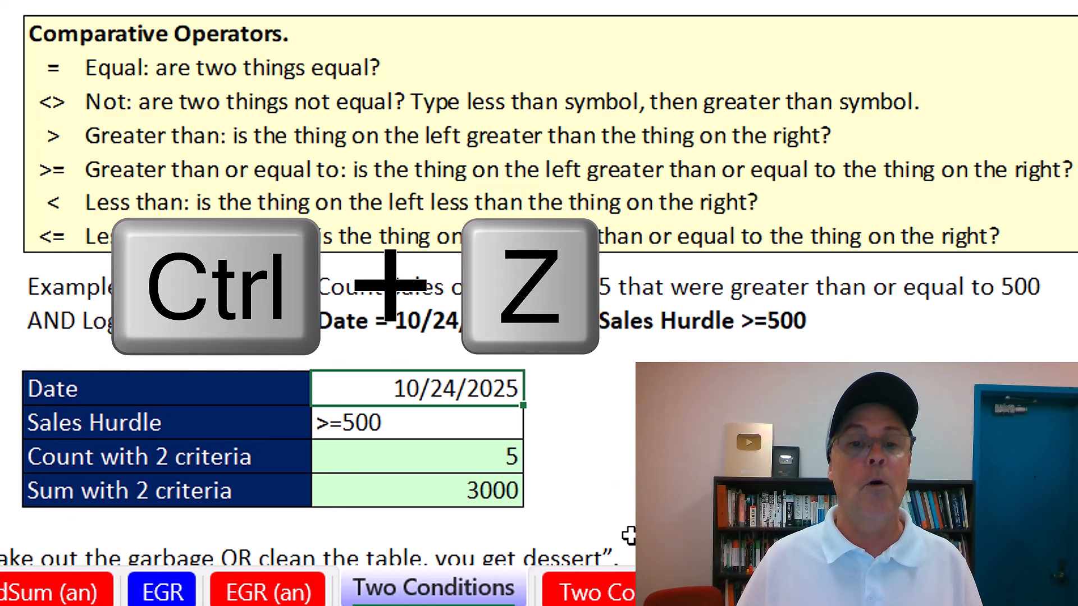
Step: Test the formulas with a sales hurdle of <500 in G65, checking it against row 64, and undo the hurdle change
{"action": "key", "text": "Down"}
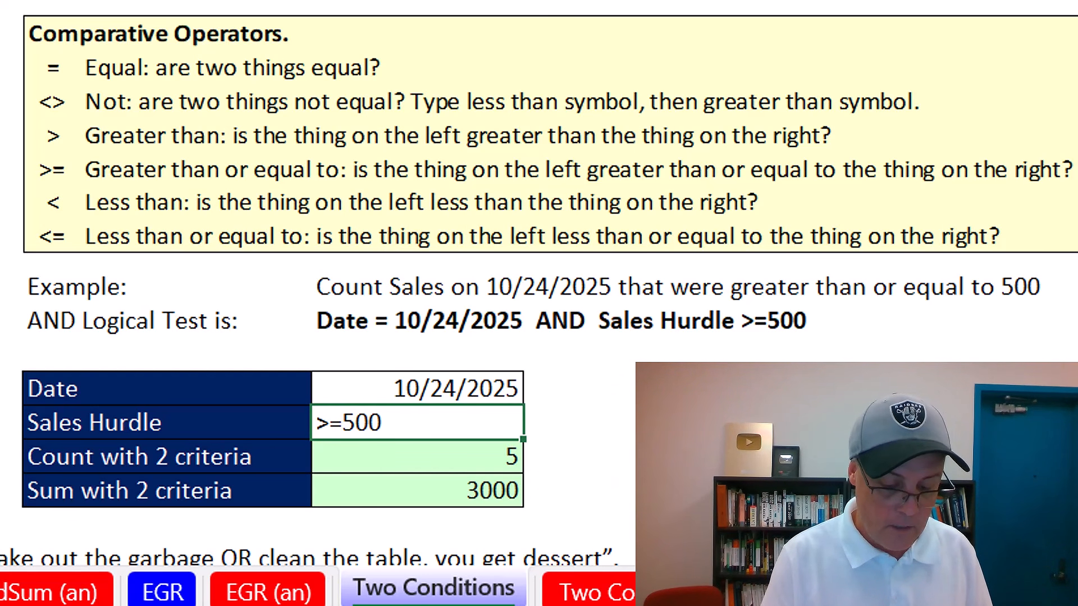
{"action": "type", "text": "<500"}
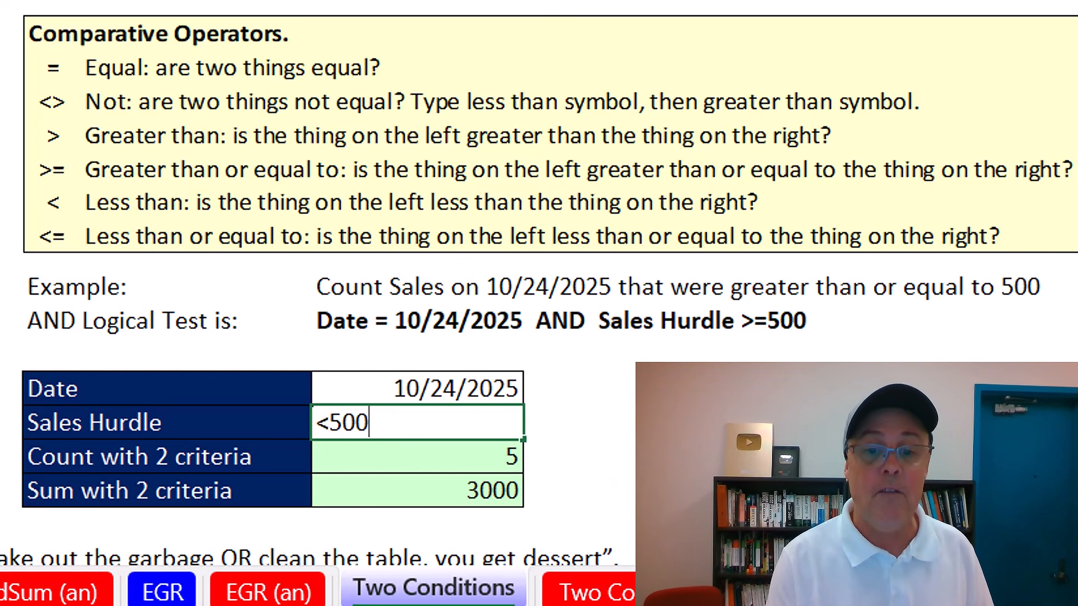
{"action": "key", "text": "ctrl+Return"}
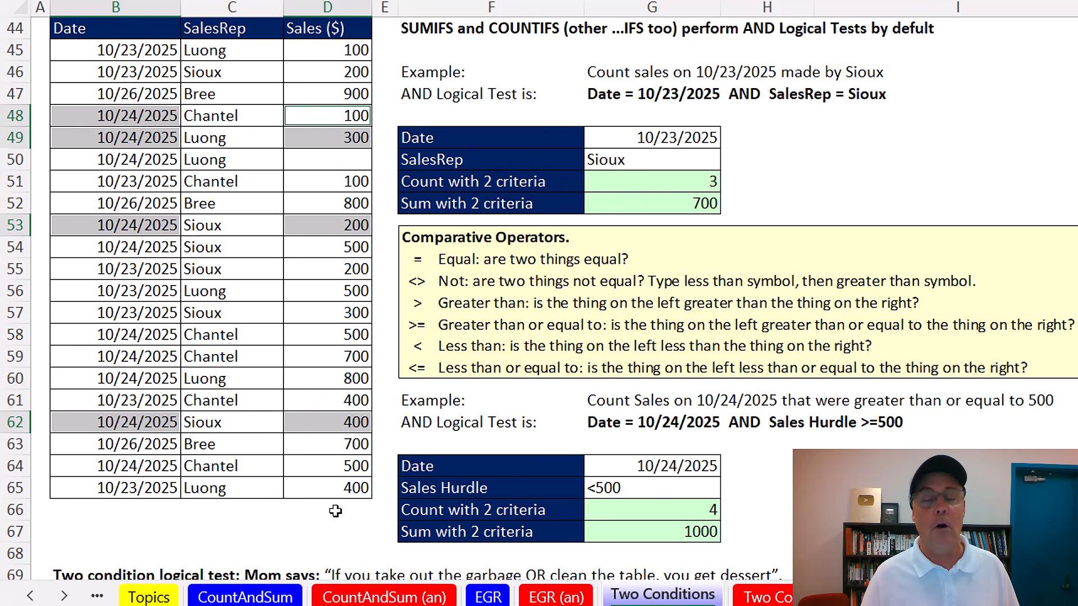
{"action": "left_click", "coordinate": [304, 465]}
{"action": "left_click", "coordinate": [165, 467], "text": "ctrl"}
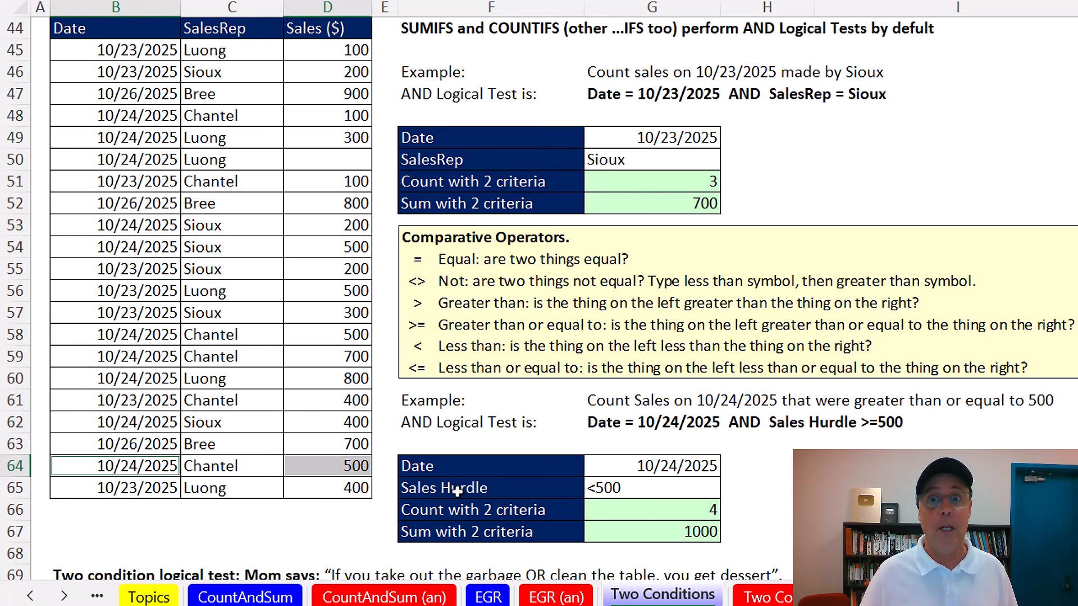
{"action": "key", "text": "ctrl+z"}
{"action": "key", "text": "ctrl+z"}
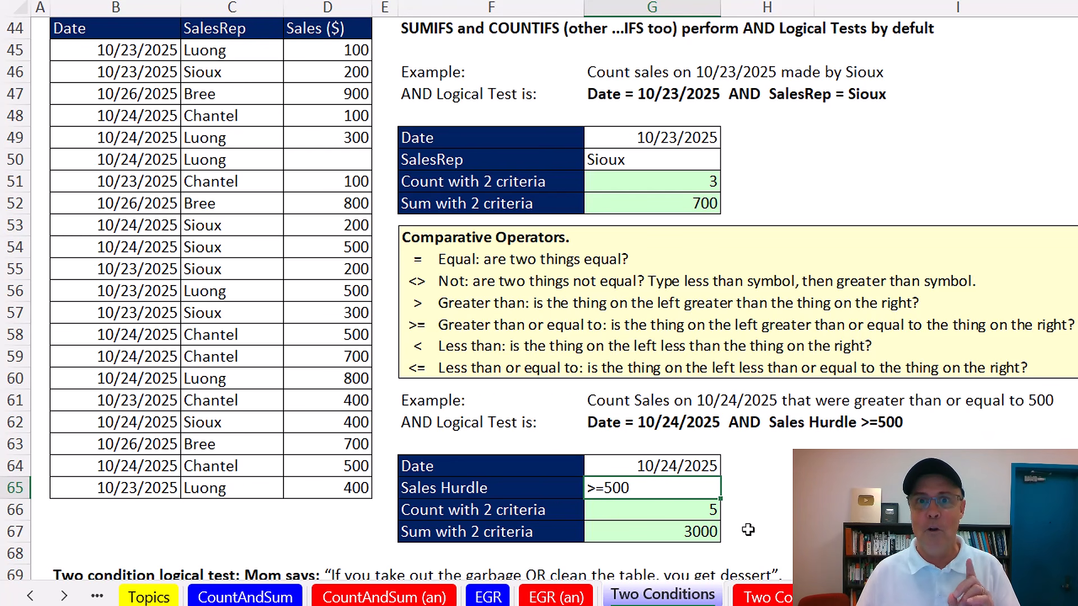
Step: Examine the OR Logical Test section, comparing the sales team lists in G89:H90 with the SalesRep column
{"action": "scroll", "coordinate": [748, 529], "scroll_direction": "down", "scroll_amount": 6}
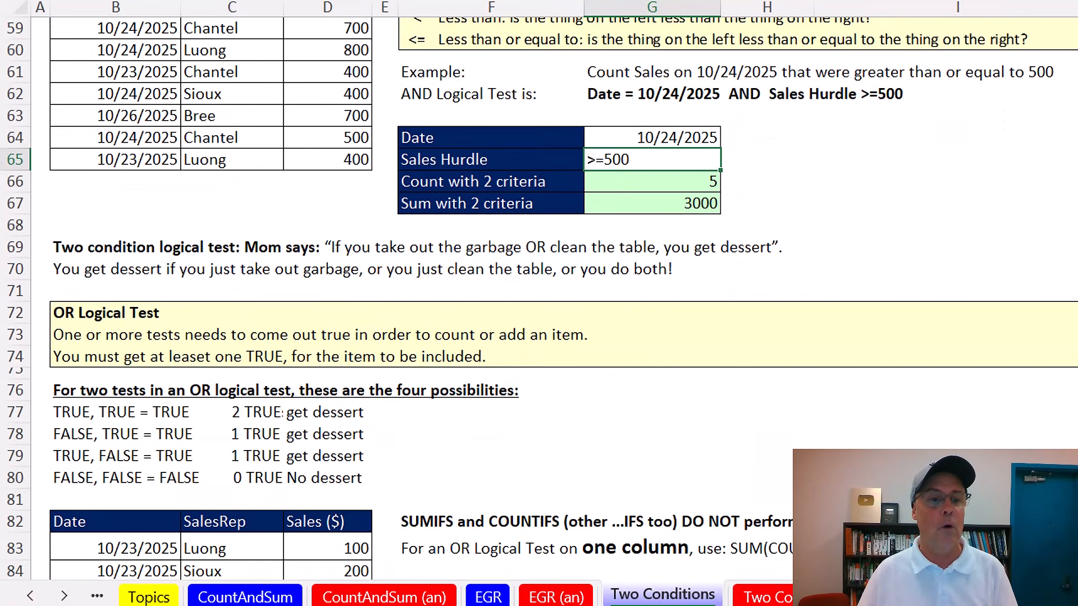
{"action": "scroll", "coordinate": [1040, 445], "scroll_direction": "down", "scroll_amount": 3}
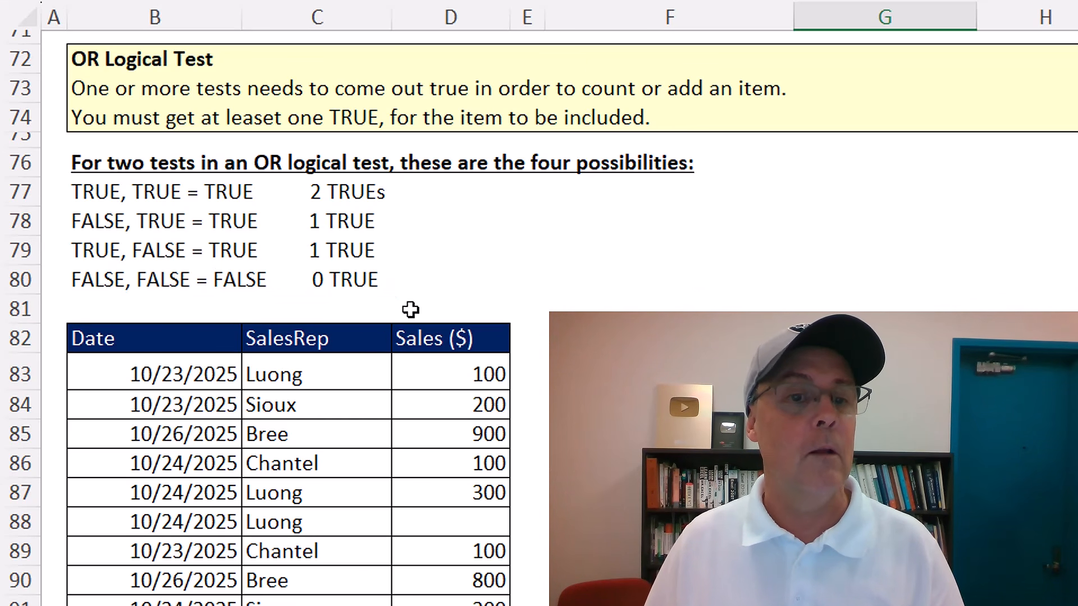
{"action": "scroll", "coordinate": [410, 309], "scroll_direction": "down", "scroll_amount": 3}
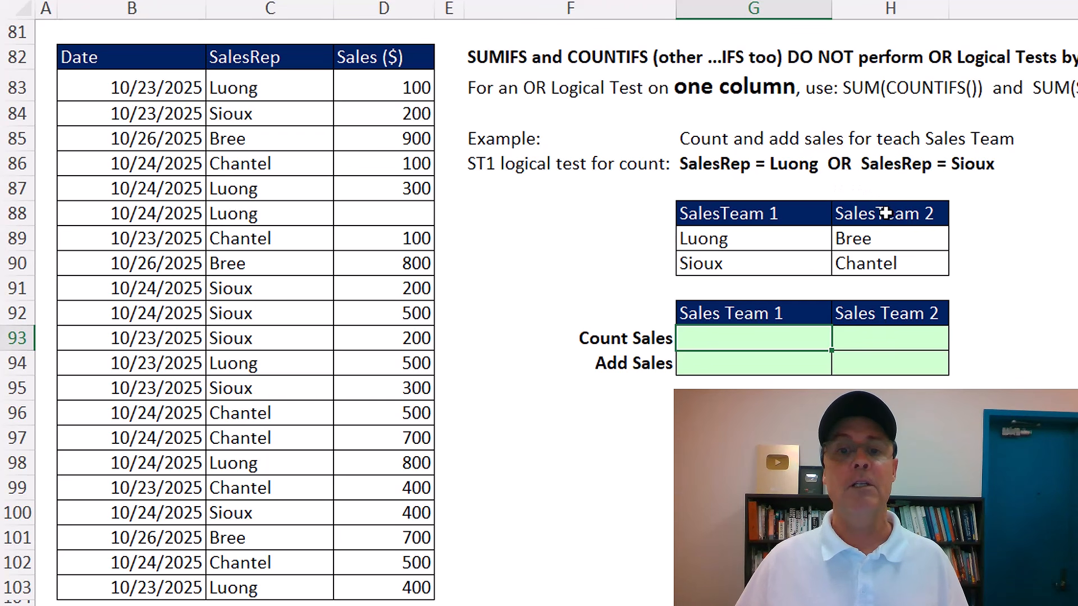
{"action": "left_click", "coordinate": [739, 241]}
{"action": "left_click", "coordinate": [737, 262]}
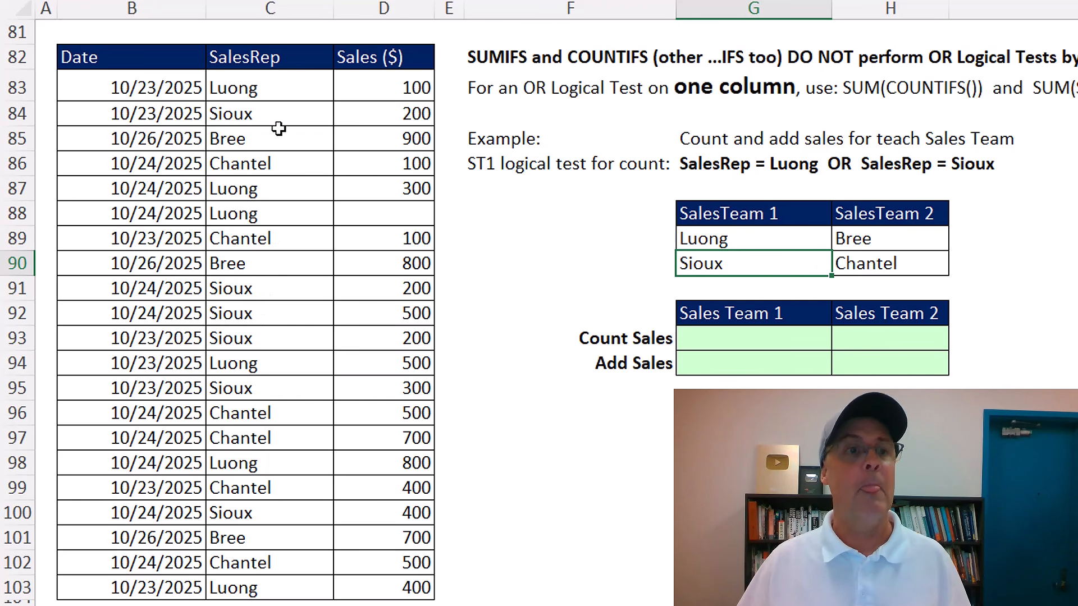
{"action": "left_click", "coordinate": [264, 88]}
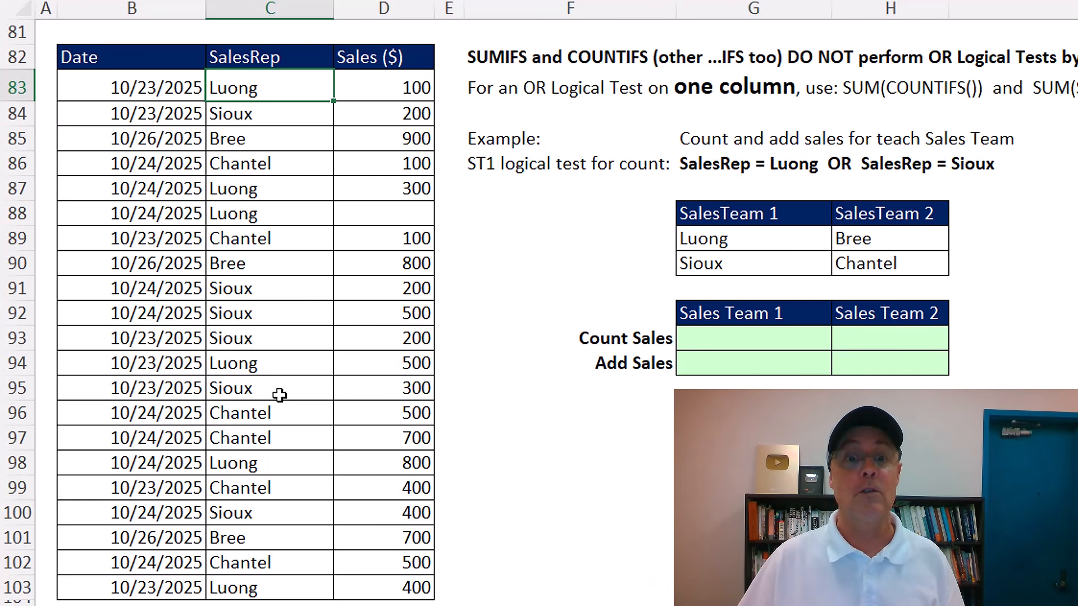
Step: Enter a COUNTIFS formula in G93 using SalesRep range C83:C103 and the Sales Team 1 names in G89:G90 as criteria
{"action": "left_click", "coordinate": [733, 341]}
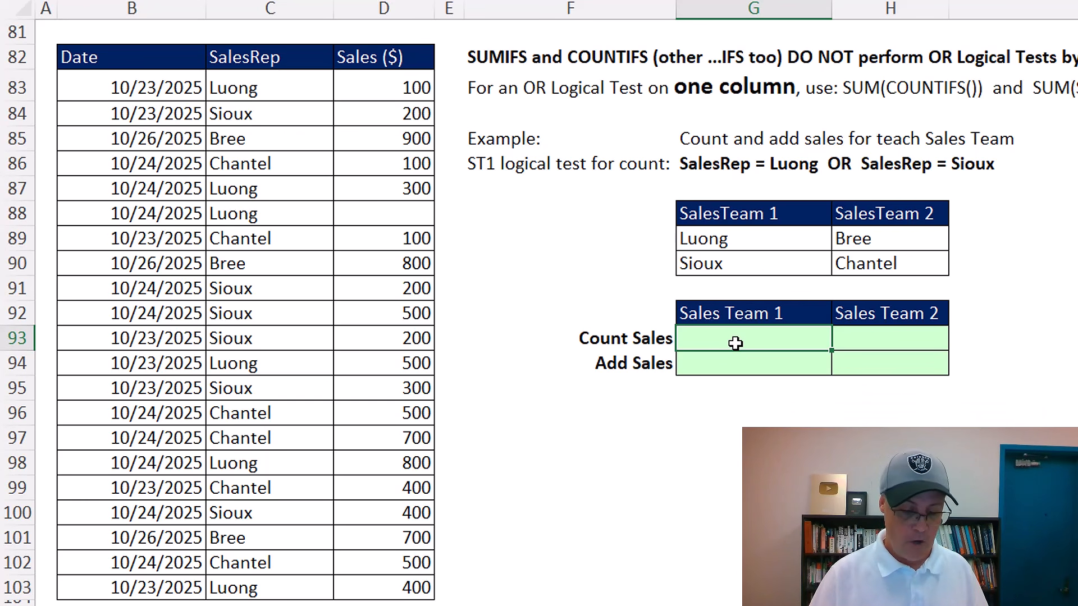
{"action": "type", "text": "=countifs"}
{"action": "key", "text": "Tab"}
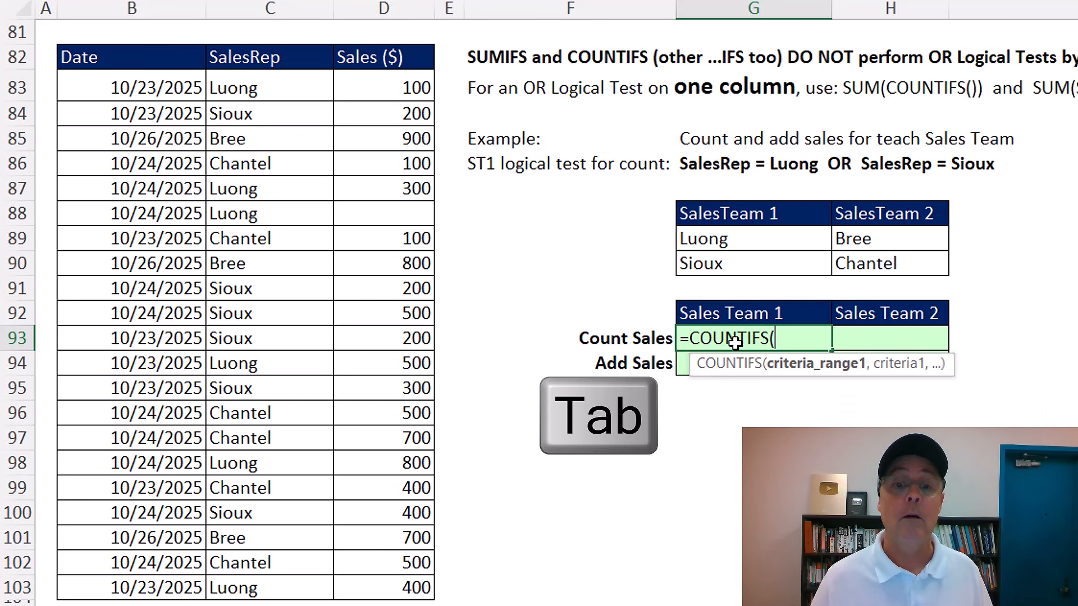
{"action": "left_click_drag", "start_coordinate": [288, 87], "coordinate": [284, 577]}
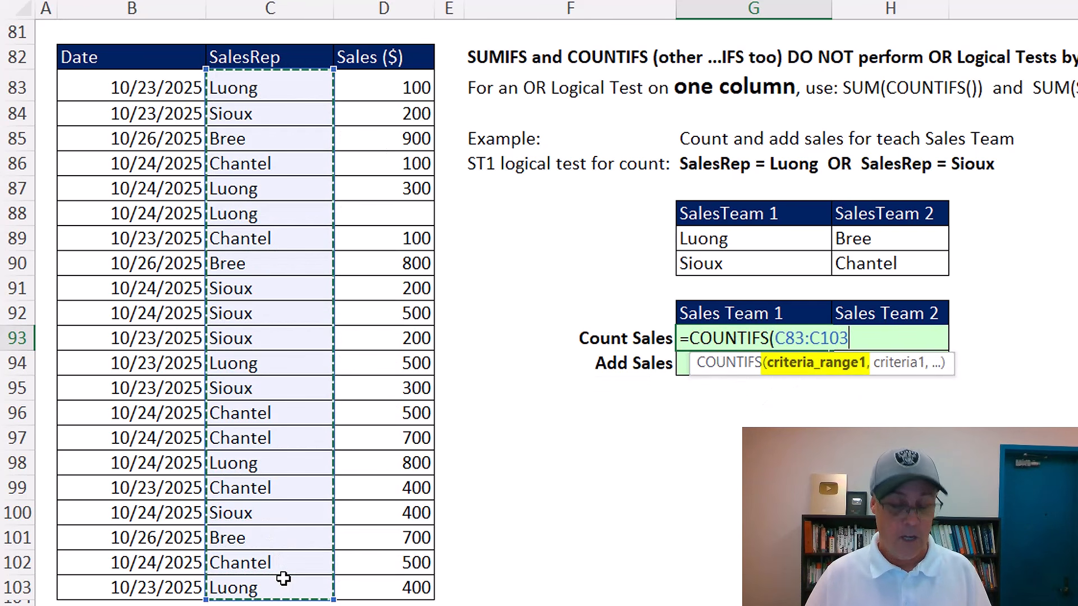
{"action": "type", "text": ","}
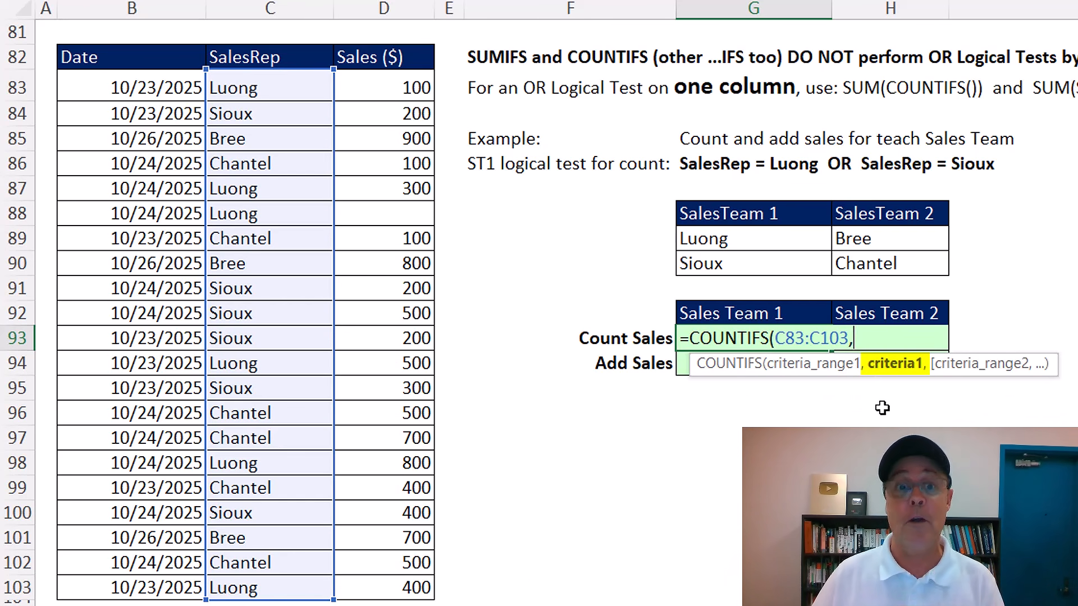
{"action": "left_click_drag", "start_coordinate": [700, 236], "coordinate": [704, 263]}
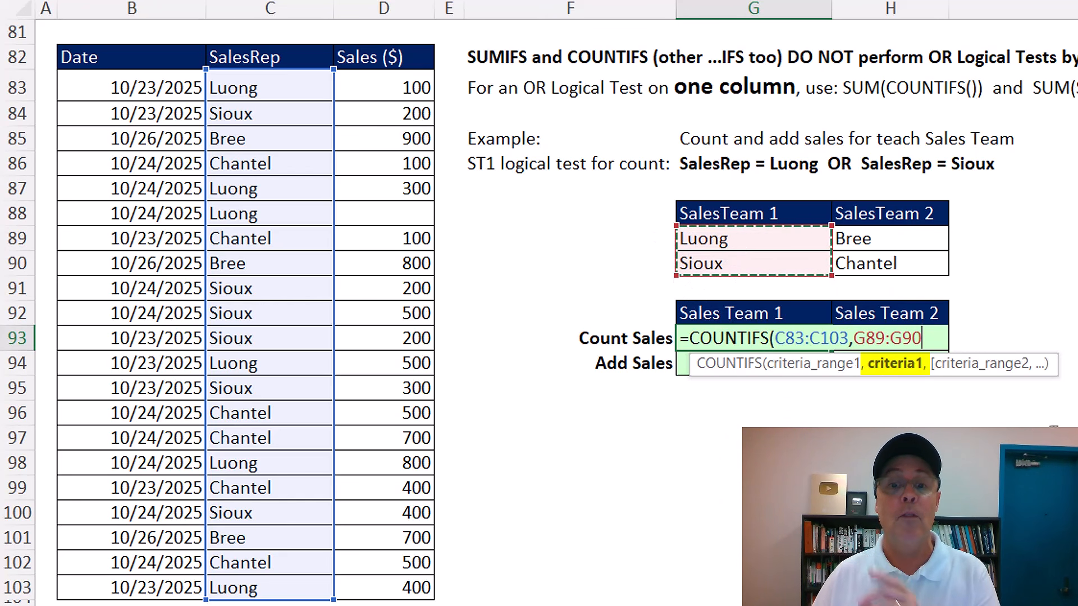
{"action": "type", "text": ")"}
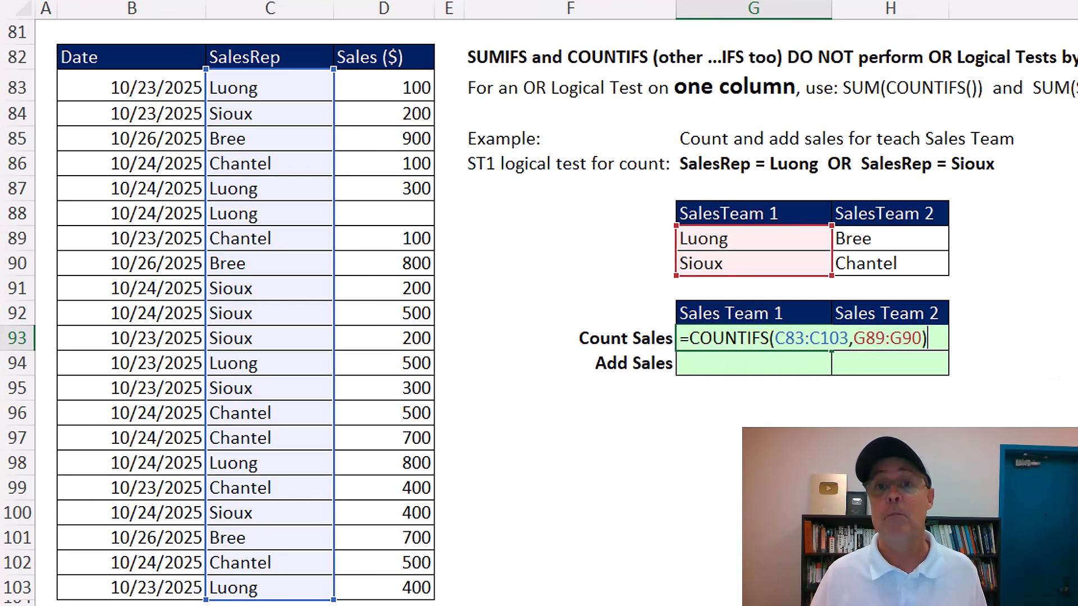
{"action": "key", "text": "Return"}
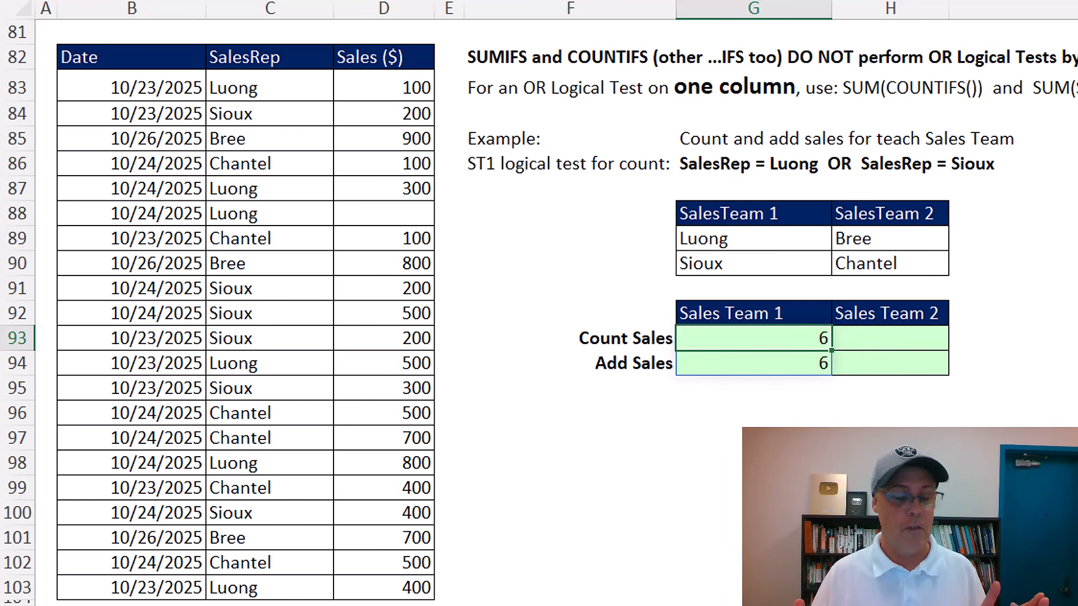
Step: Wrap the COUNTIFS formula in G93 in a SUM function to get a single count for Sales Team 1
{"action": "key", "text": "F2"}
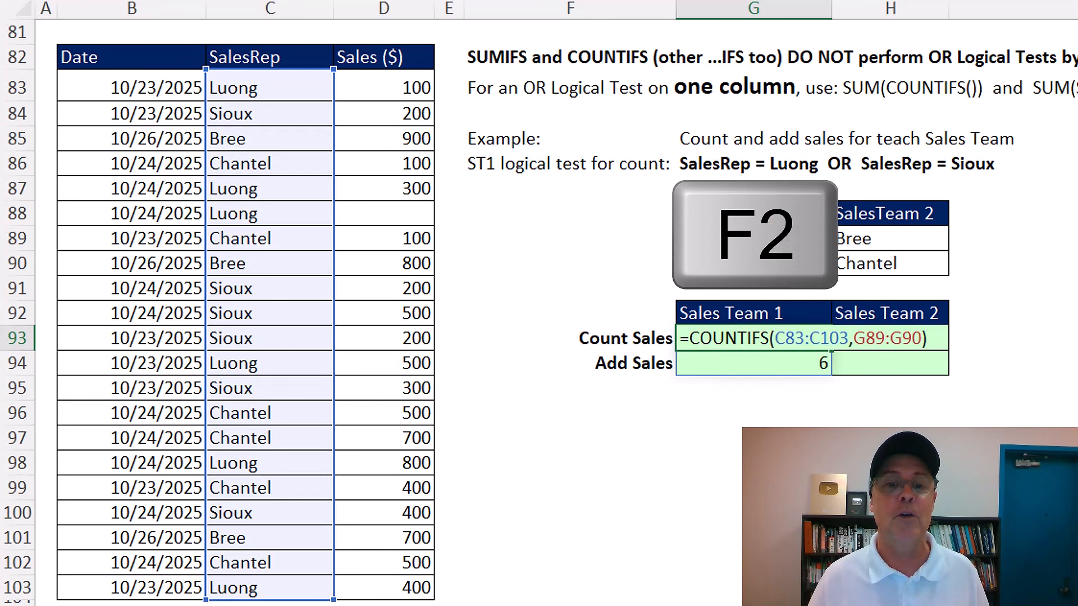
{"action": "left_click", "coordinate": [696, 341]}
{"action": "type", "text": "SUM("}
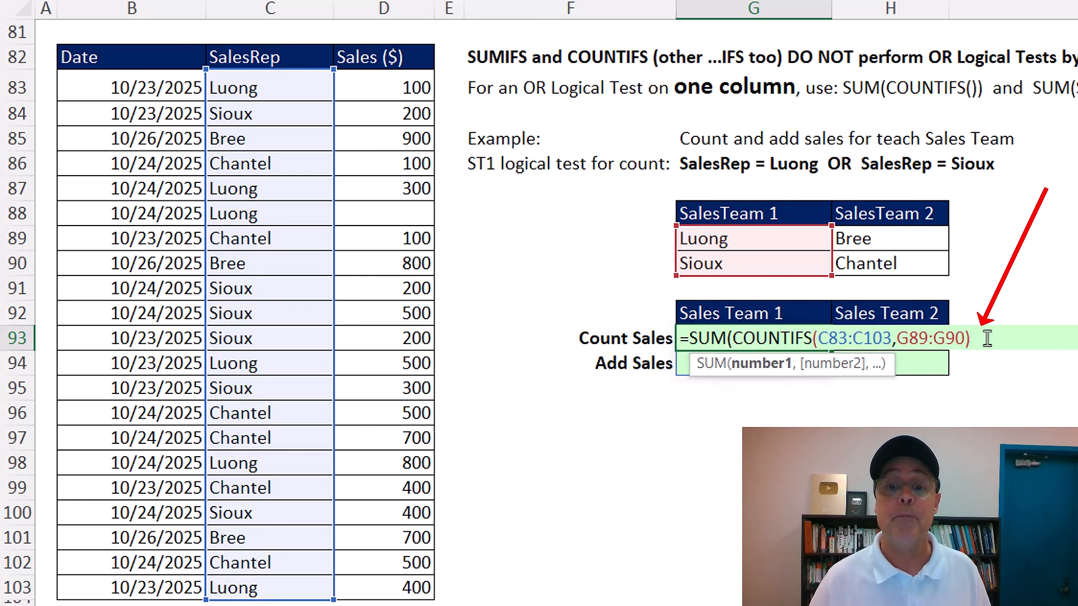
{"action": "type", "text": ")"}
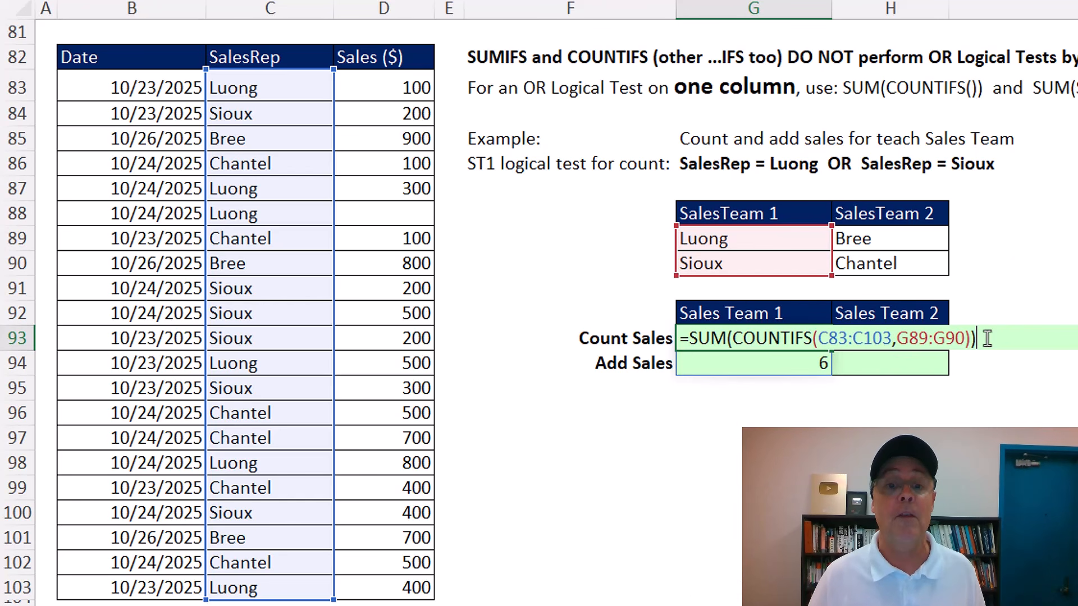
{"action": "key", "text": "ctrl+Return"}
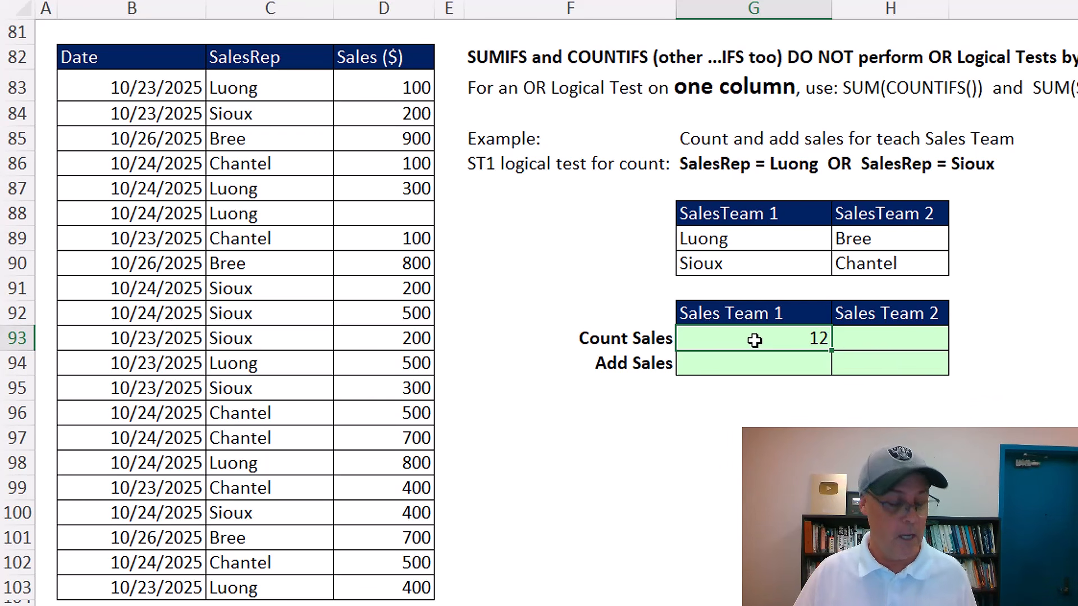
Step: Make the SalesRep range in the G93 formula absolute as $C$83:$C$103
{"action": "key", "text": "F2"}
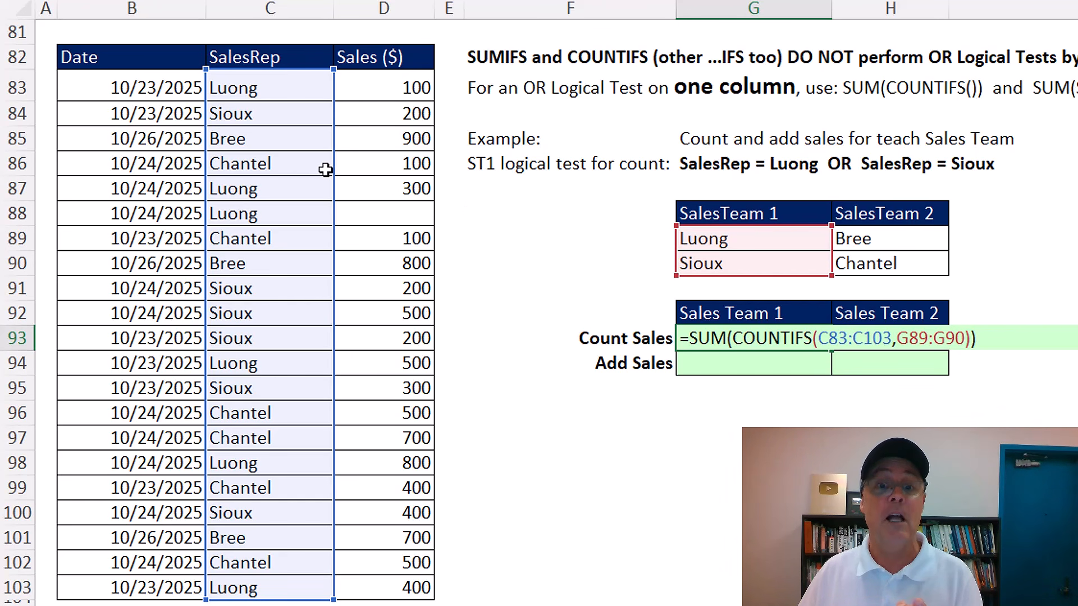
{"action": "left_click", "coordinate": [838, 338]}
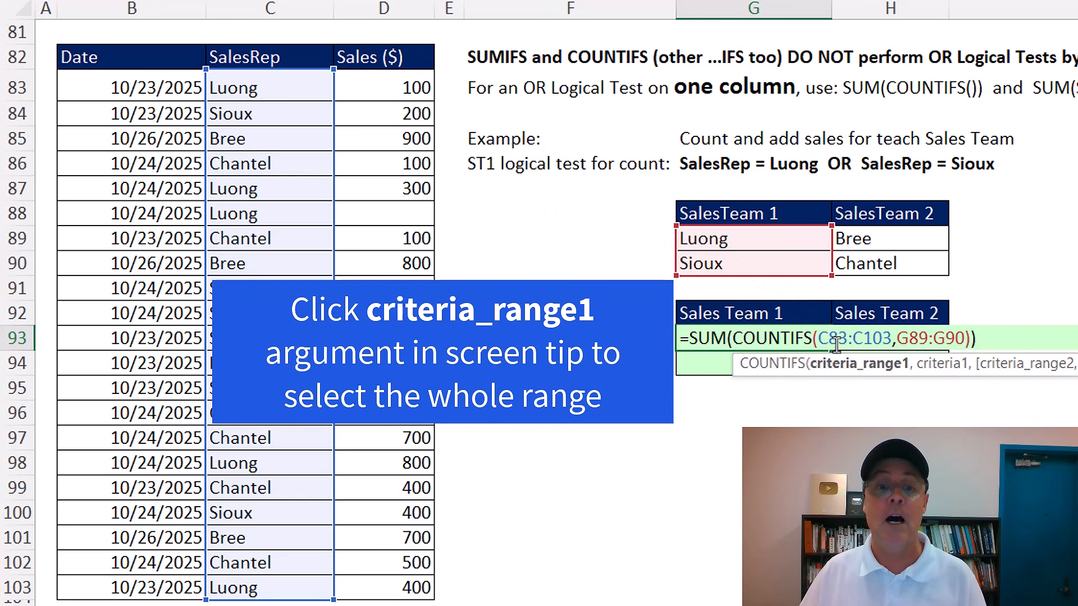
{"action": "left_click", "coordinate": [826, 365]}
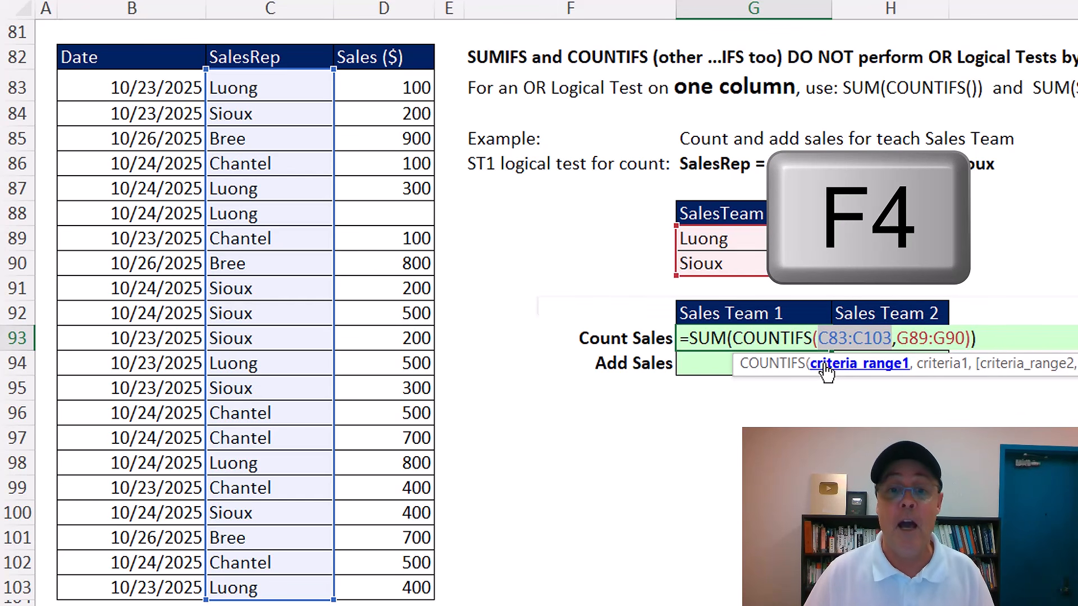
{"action": "key", "text": "F4"}
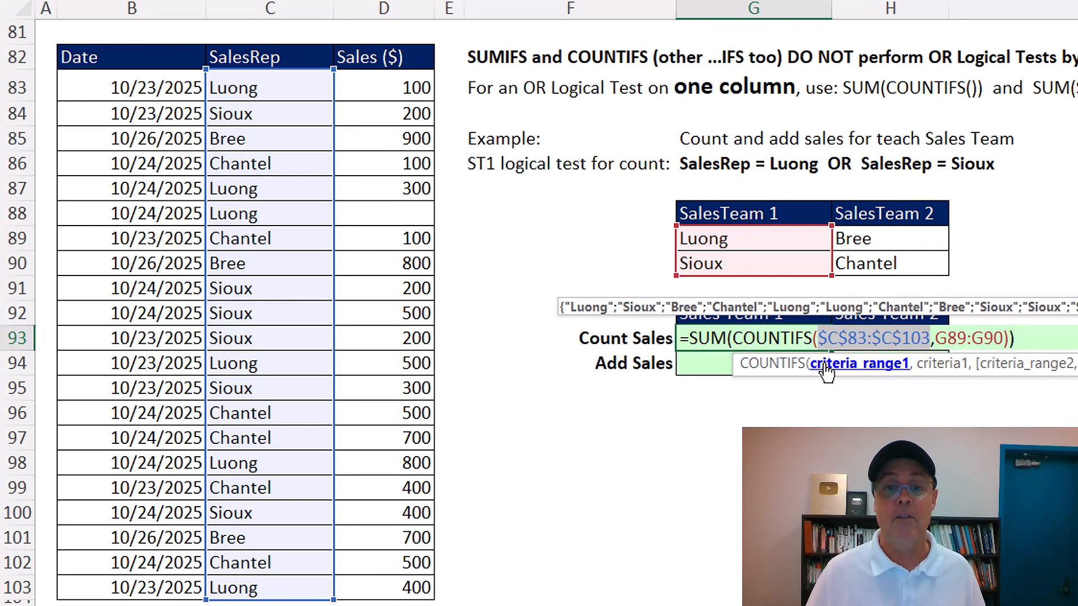
{"action": "key", "text": "ctrl+Return"}
Step: Copy the count formula from G93 to H93 for Sales Team 2 and check the references in the copy
{"action": "left_click_drag", "start_coordinate": [829, 353], "coordinate": [945, 345]}
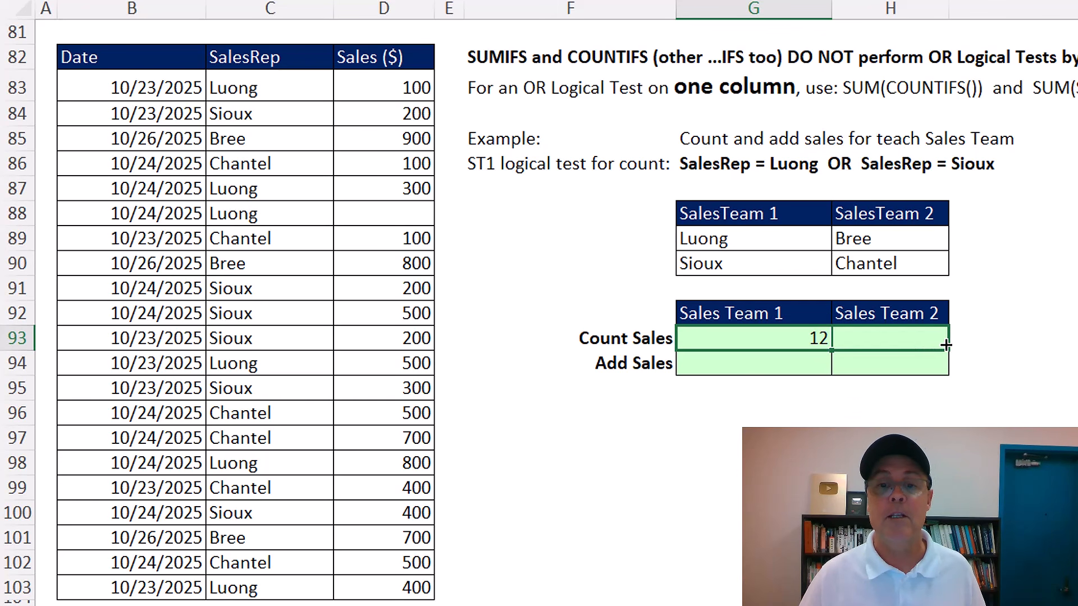
{"action": "left_click", "coordinate": [912, 337]}
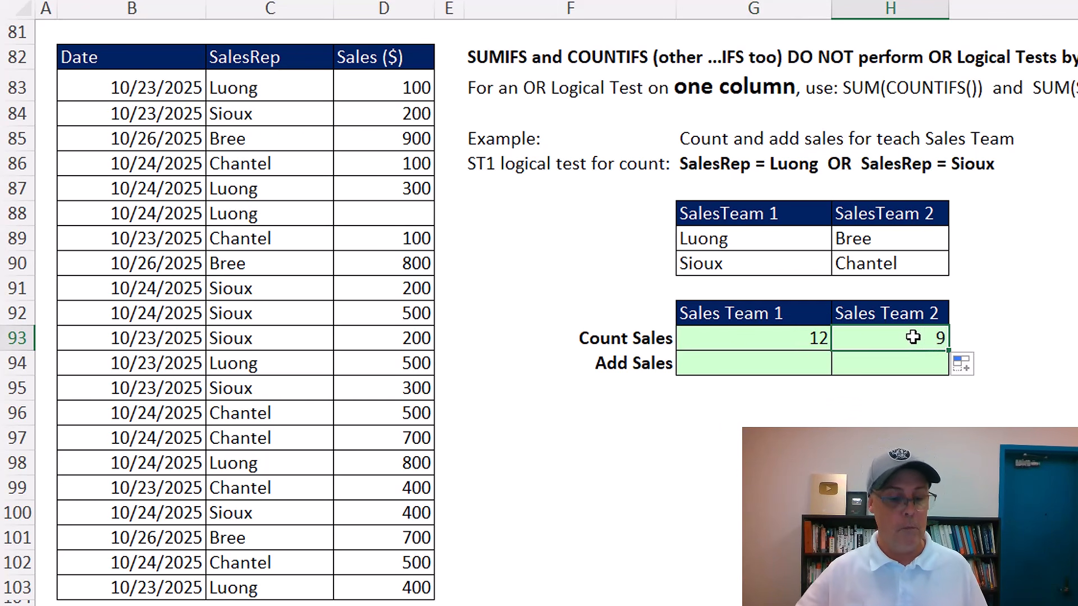
{"action": "key", "text": "F2"}
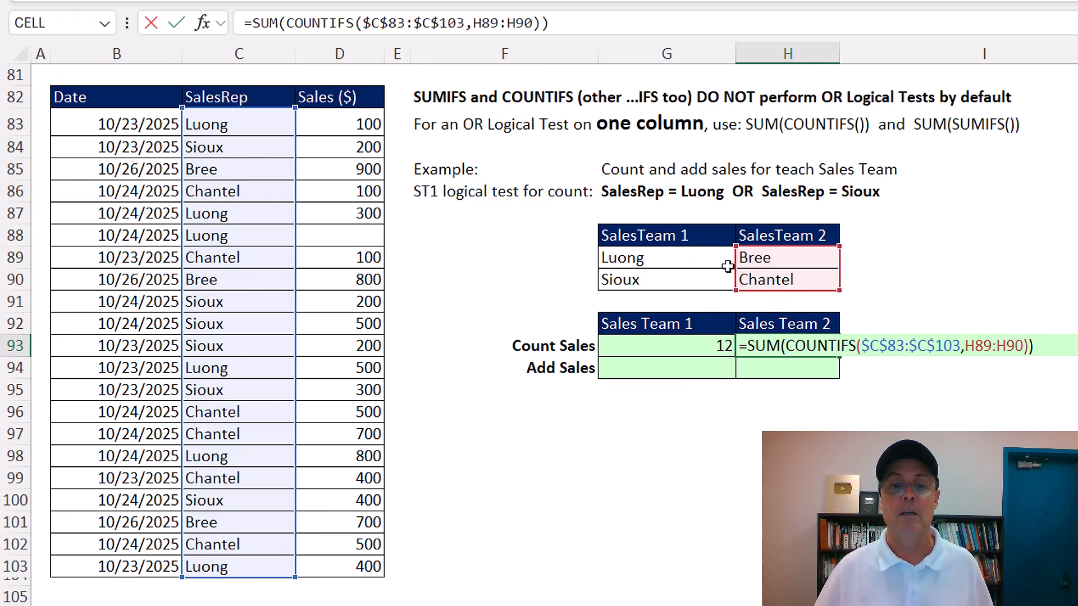
{"action": "key", "text": "Return"}
Step: Start a SUMIFS formula in G94 with the Sales ($) range locked as $D$83:$D$103 for the sum range
{"action": "left_click", "coordinate": [649, 368]}
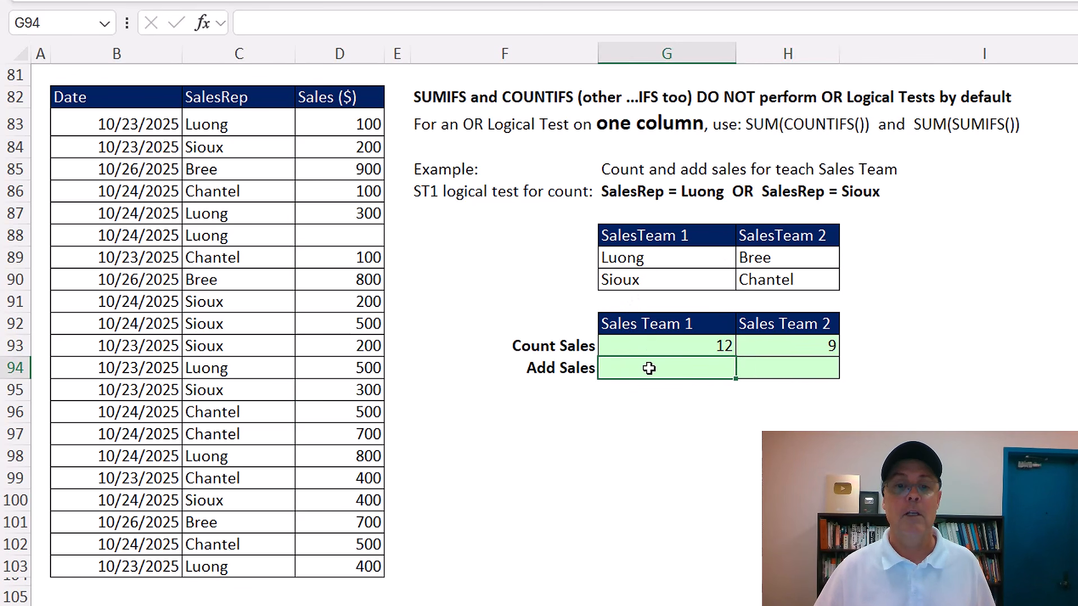
{"action": "type", "text": "=sumifs"}
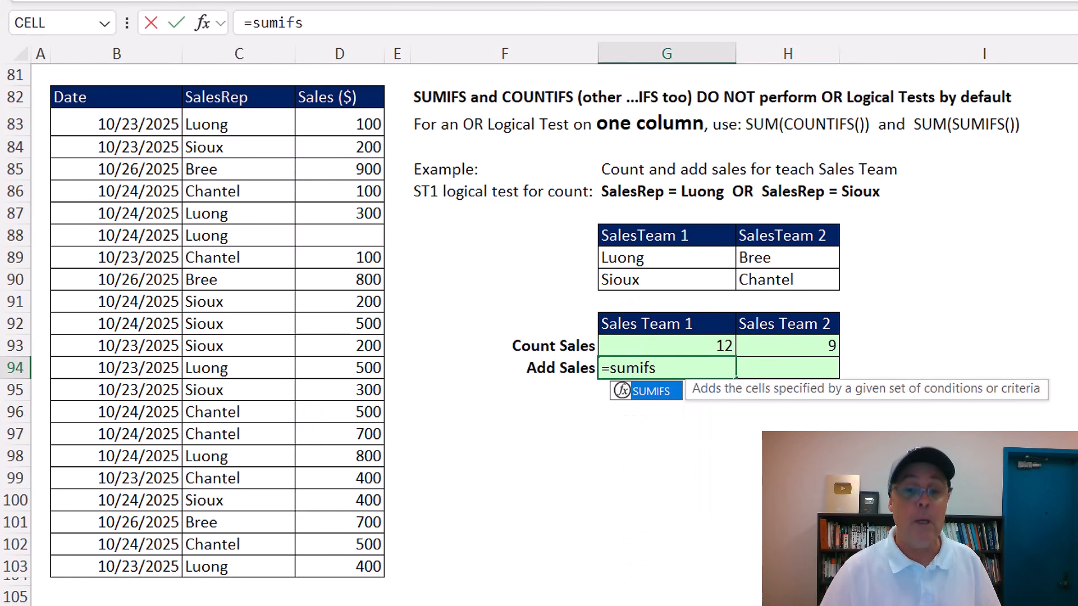
{"action": "key", "text": "Tab"}
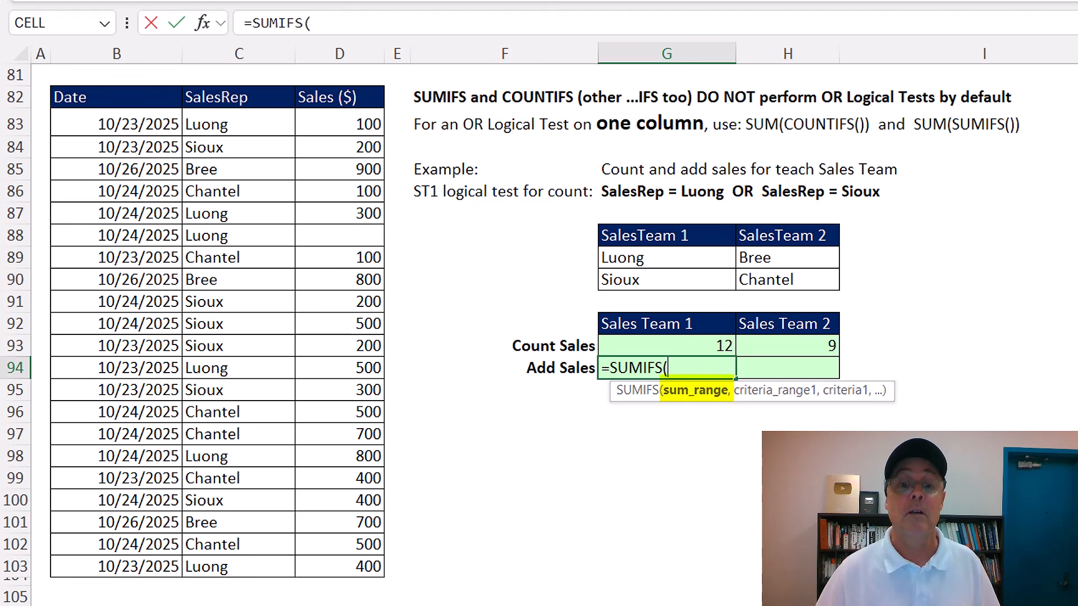
{"action": "left_click_drag", "start_coordinate": [352, 127], "coordinate": [354, 558]}
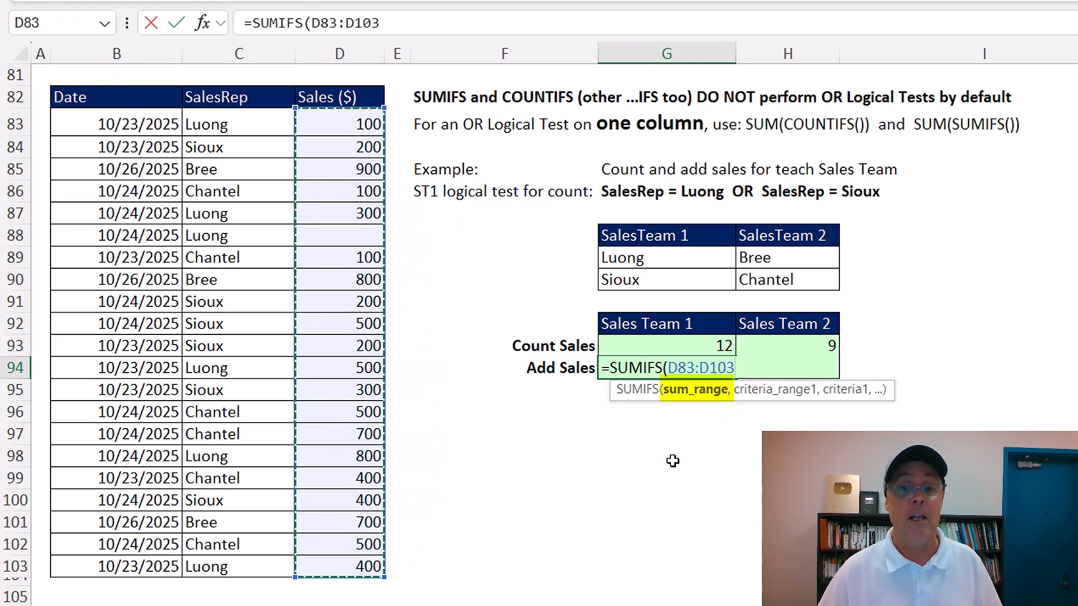
{"action": "key", "text": "F4"}
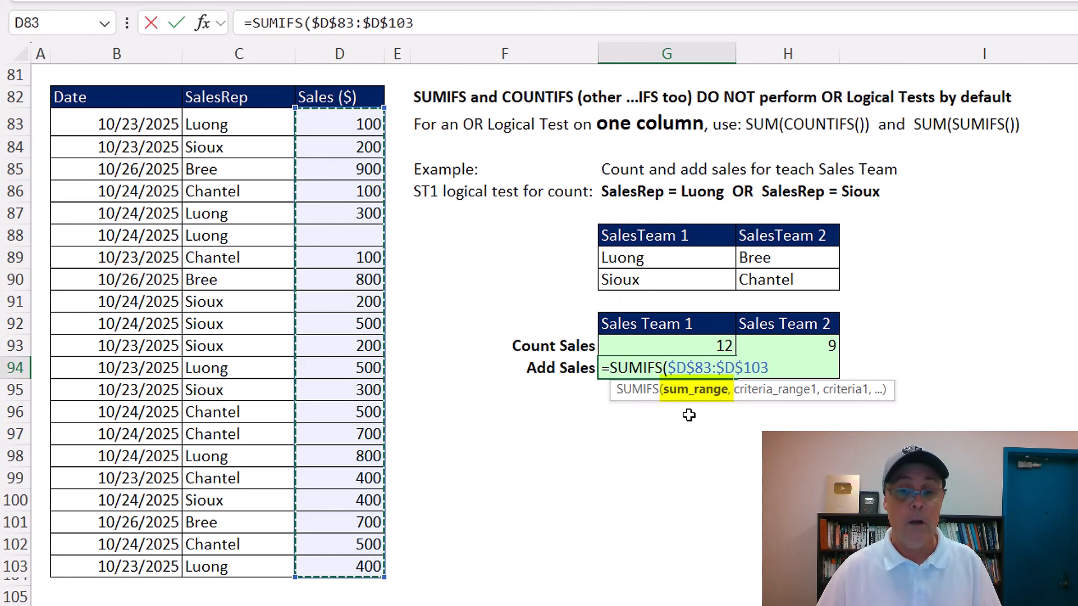
Step: Complete the G94 formula with the locked SalesRep range $C$83:$C$103 and the Sales Team 1 criteria in G89:G90
{"action": "type", "text": ","}
{"action": "left_click_drag", "start_coordinate": [222, 126], "coordinate": [210, 567]}
{"action": "key", "text": "F4"}
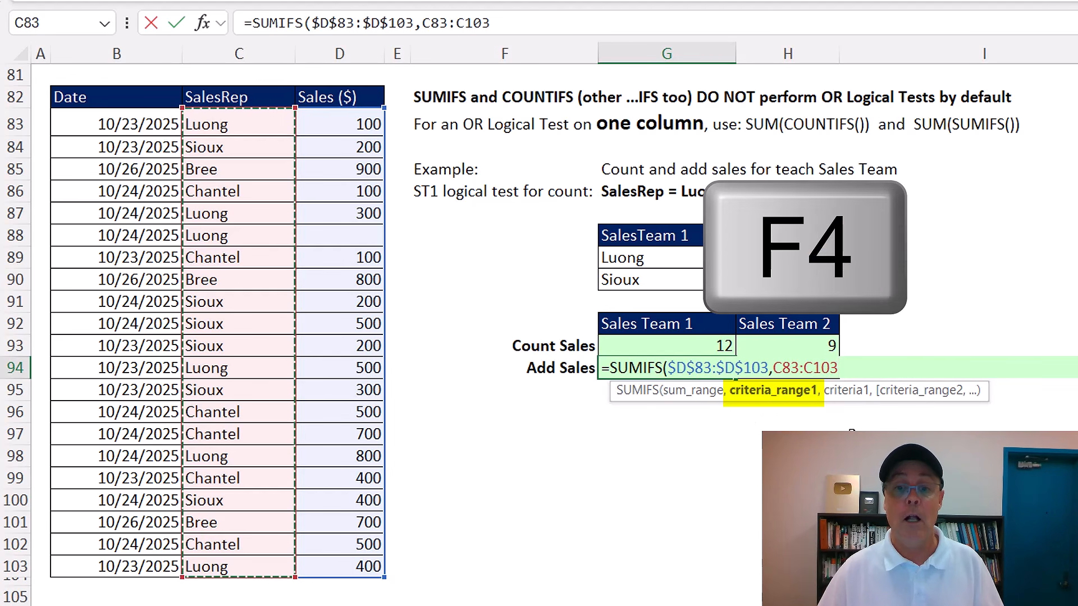
{"action": "type", "text": ","}
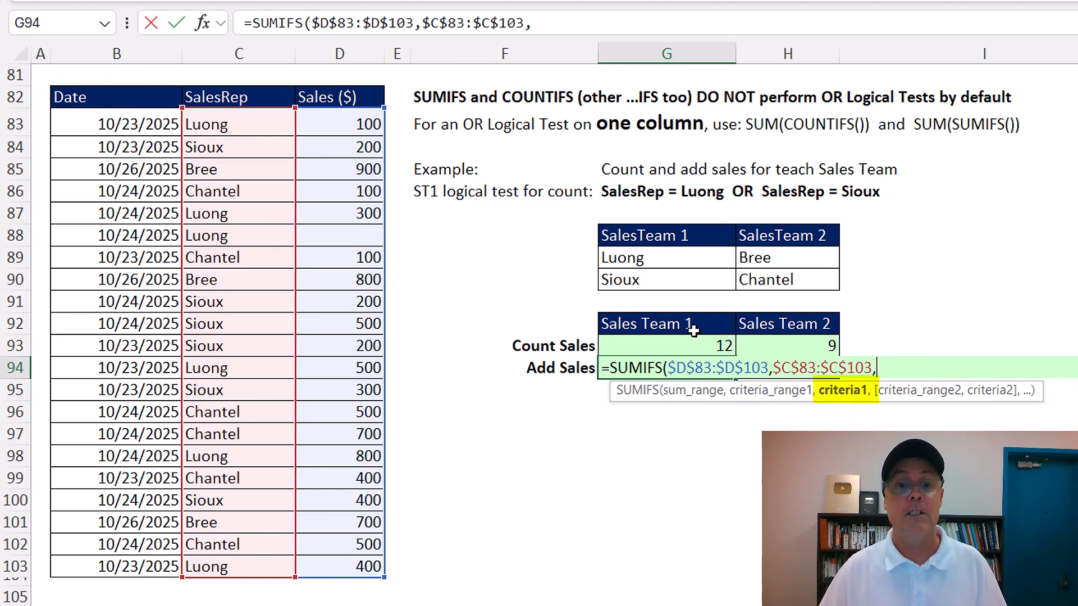
{"action": "left_click_drag", "start_coordinate": [649, 259], "coordinate": [645, 278]}
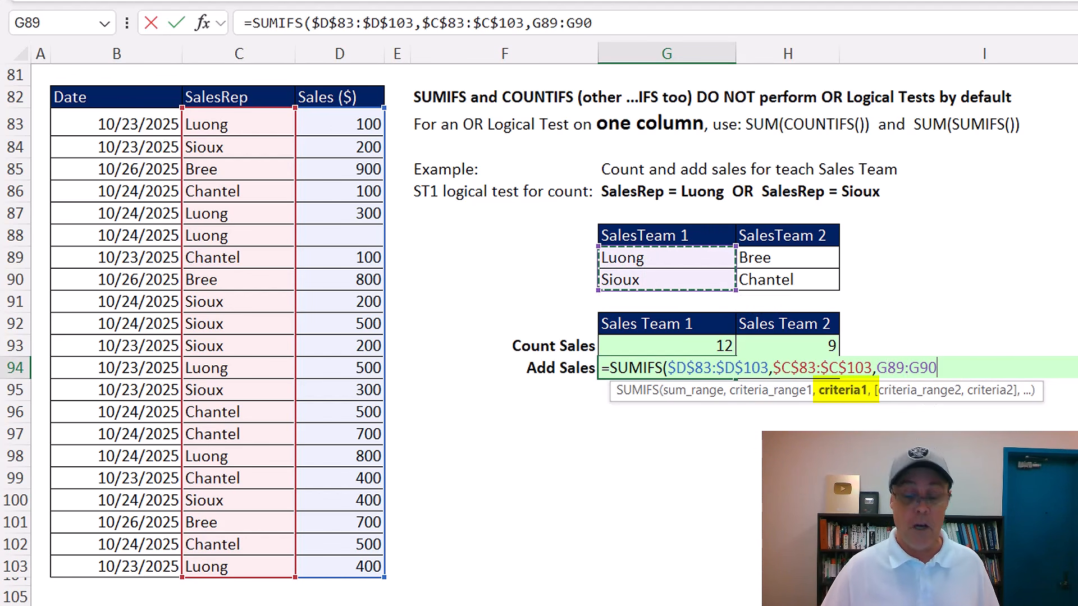
{"action": "type", "text": ")"}
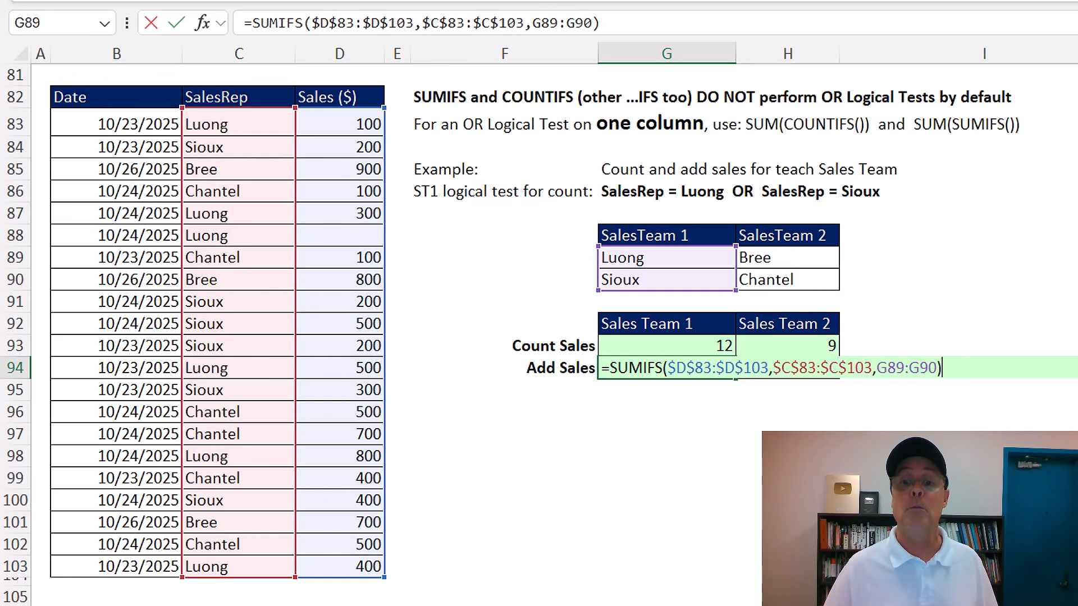
{"action": "key", "text": "ctrl+Return"}
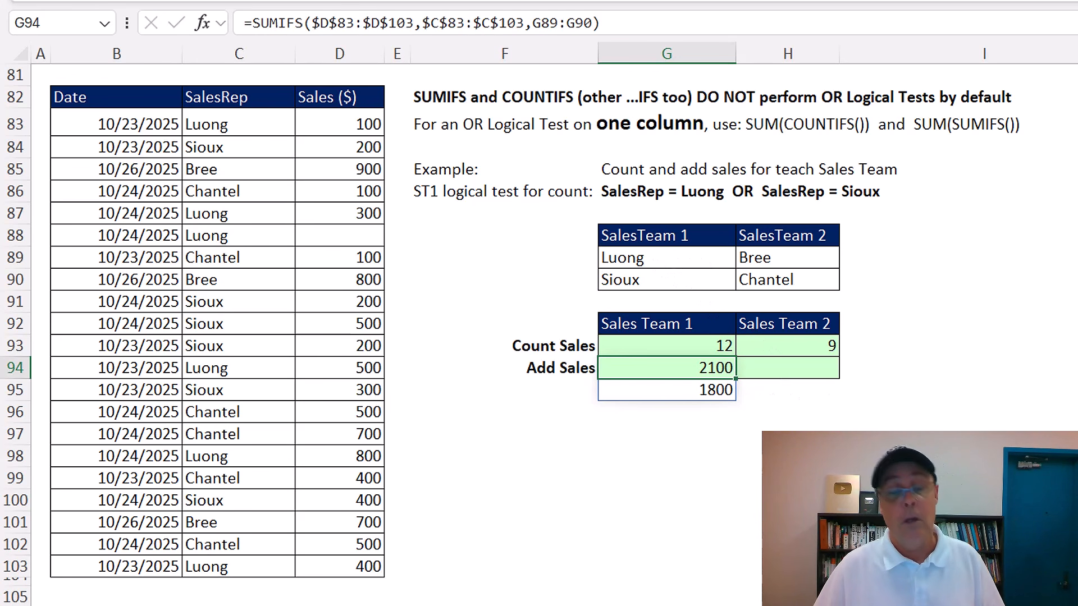
Step: Wrap the SUMIFS formula in G94 in SUM to total all Sales Team 1 sales
{"action": "key", "text": "F2"}
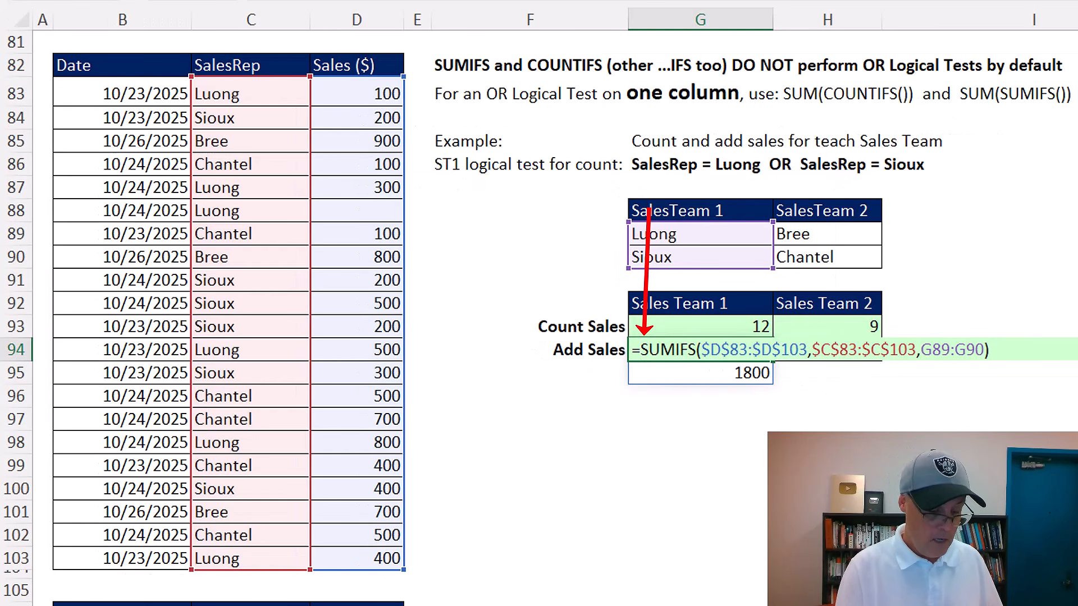
{"action": "type", "text": "SUM"}
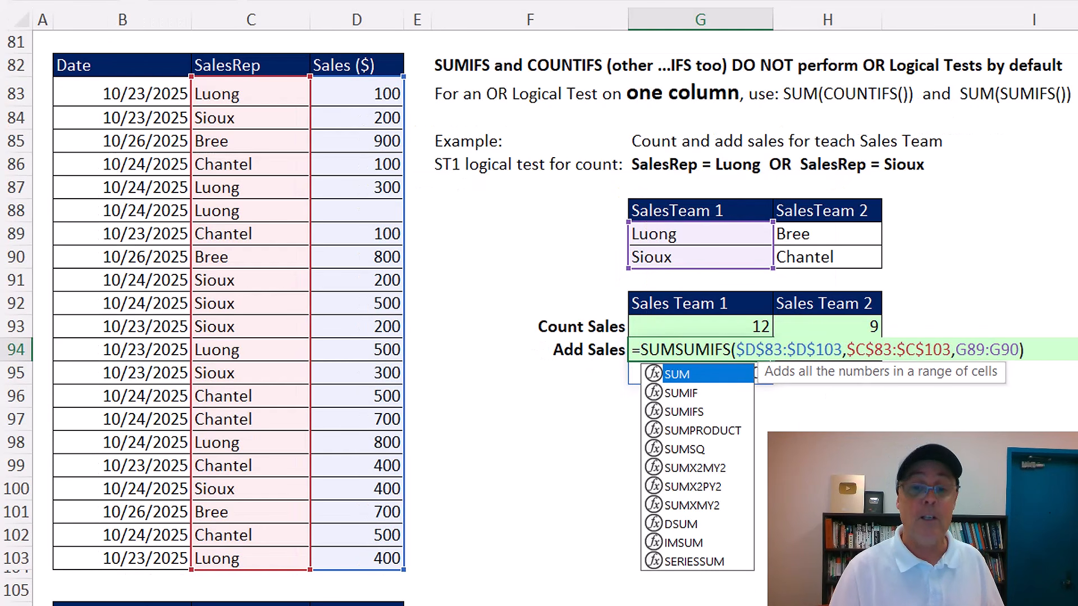
{"action": "type", "text": "("}
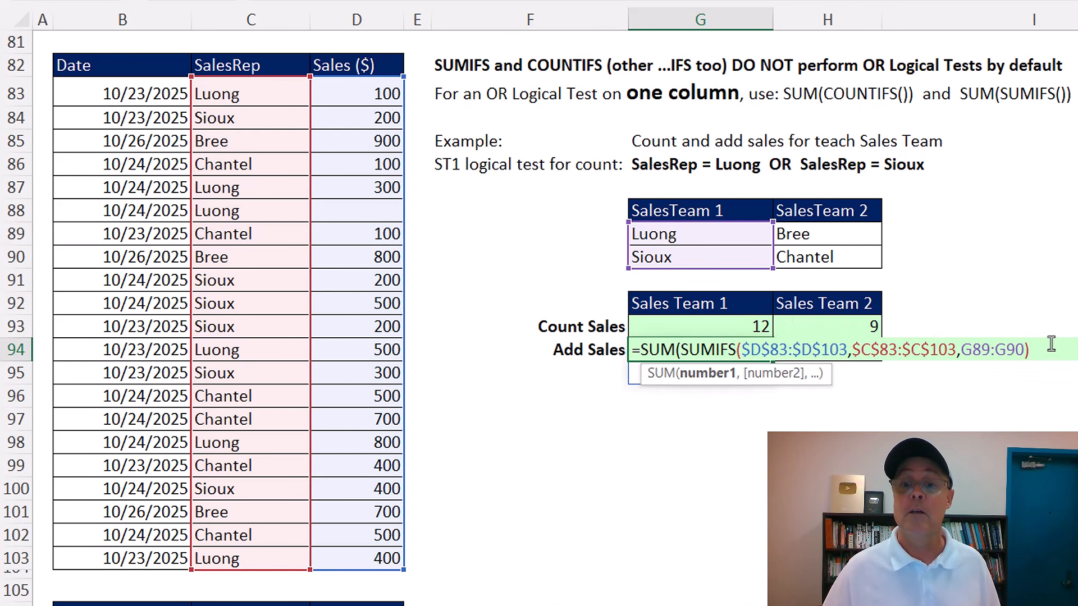
{"action": "type", "text": ")"}
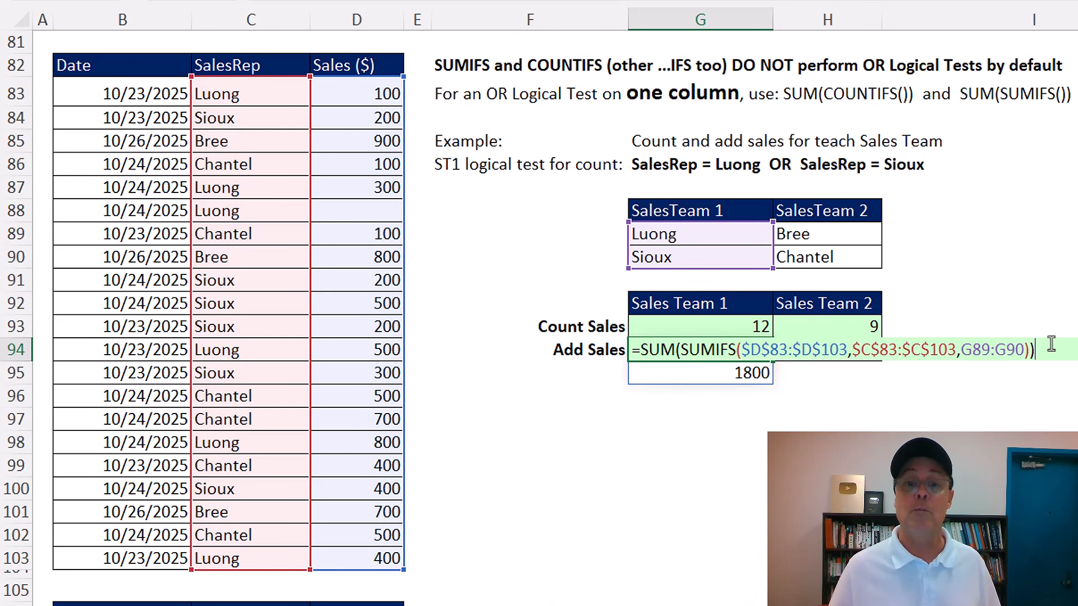
{"action": "key", "text": "ctrl+Return"}
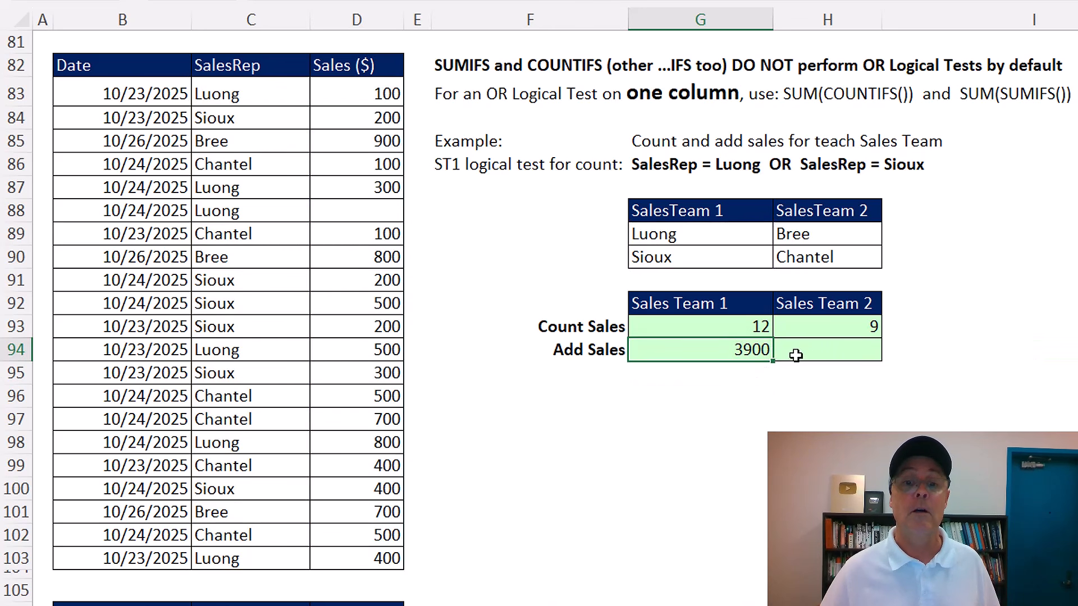
Step: Copy the Add Sales formula from G94 to H94 and check the references in H94 and H93
{"action": "left_click_drag", "start_coordinate": [793, 363], "coordinate": [867, 354]}
{"action": "left_click", "coordinate": [863, 350]}
{"action": "key", "text": "F2"}
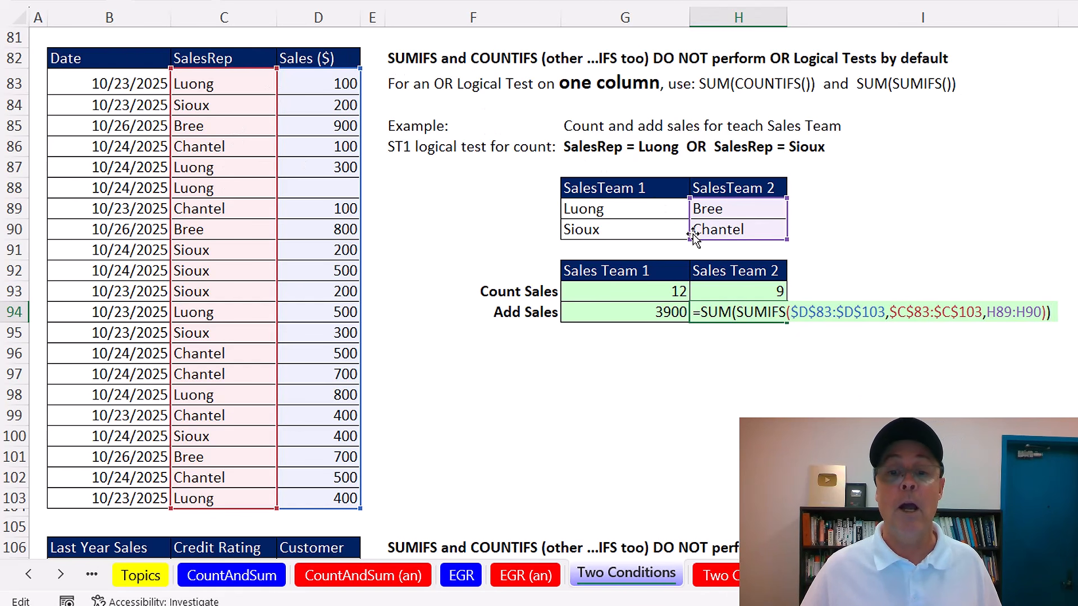
{"action": "key", "text": "ctrl+Return"}
{"action": "left_click", "coordinate": [772, 290]}
{"action": "key", "text": "F2"}
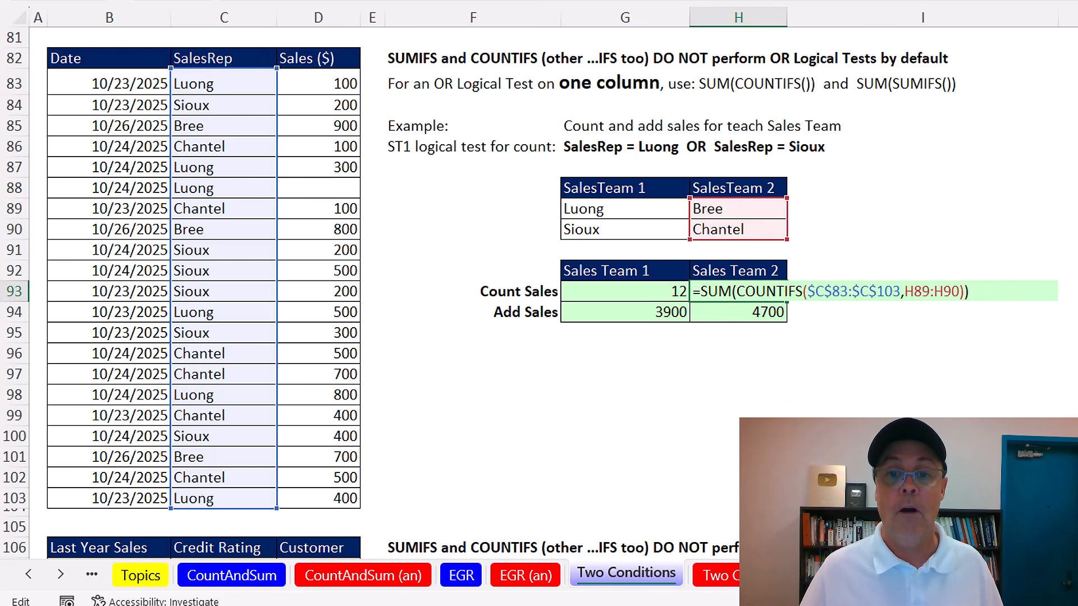
{"action": "key", "text": "ctrl+Return"}
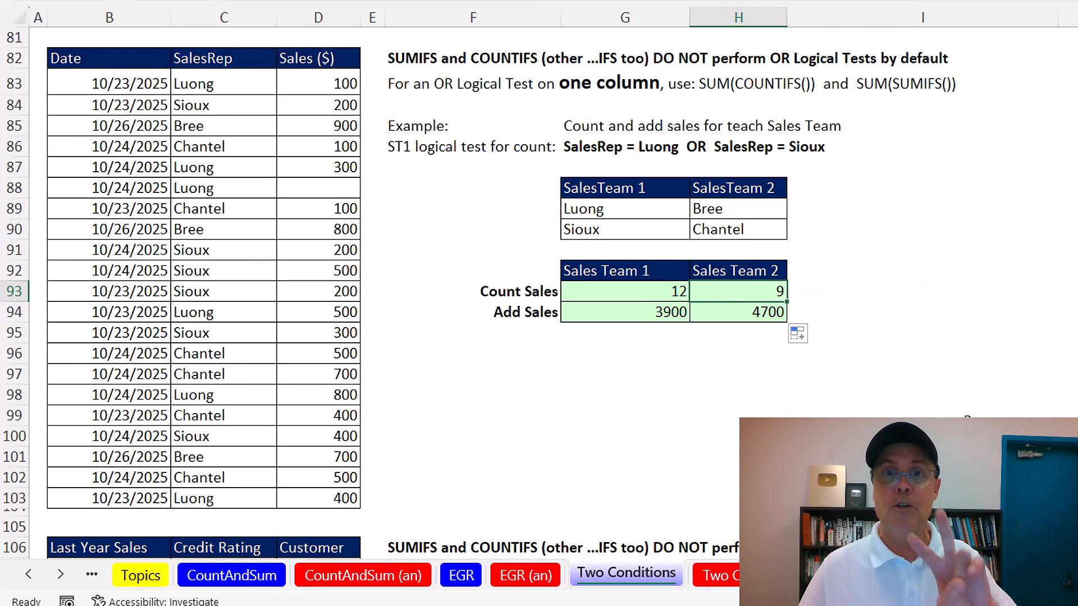
Step: Enter the array test =B107:B112>G109 in B115 under Last Year Sales in the lower table
{"action": "scroll", "coordinate": [968, 417], "scroll_direction": "down", "scroll_amount": 5}
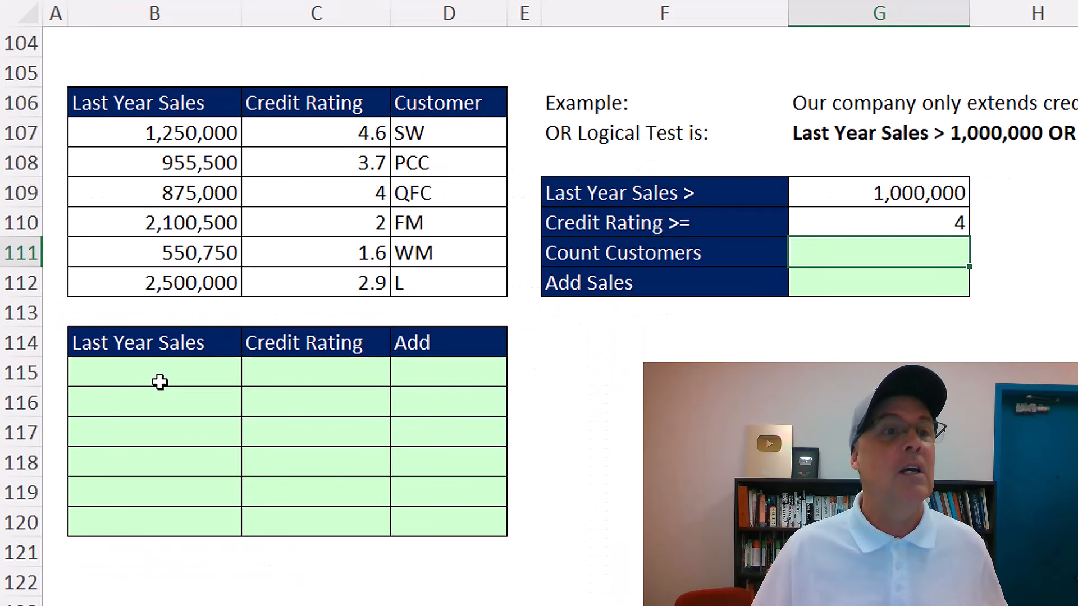
{"action": "left_click", "coordinate": [158, 380]}
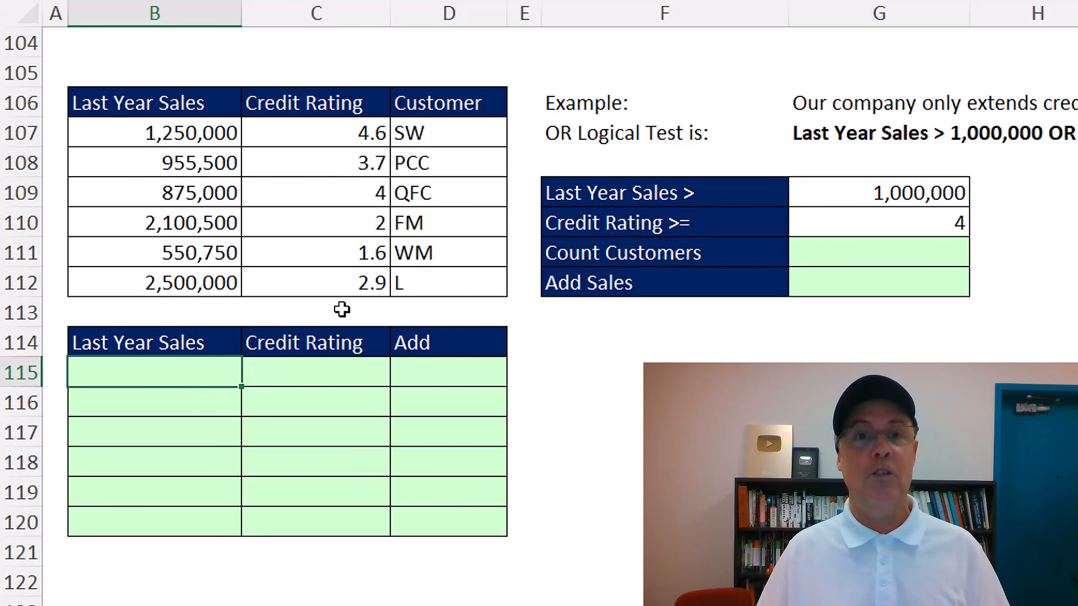
{"action": "type", "text": "="}
{"action": "left_click_drag", "start_coordinate": [185, 137], "coordinate": [183, 278]}
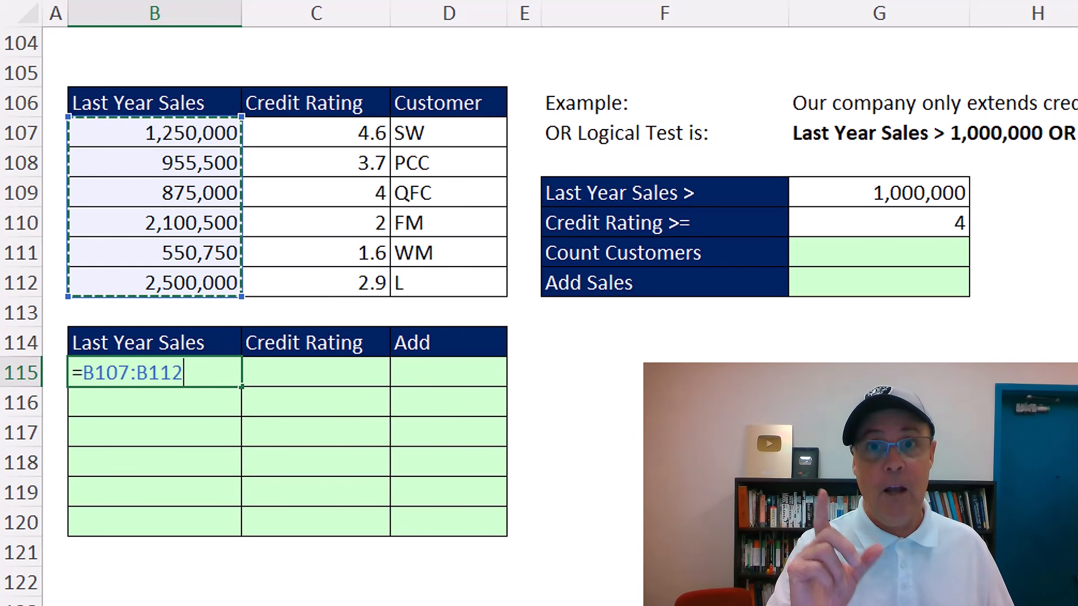
{"action": "type", "text": ">"}
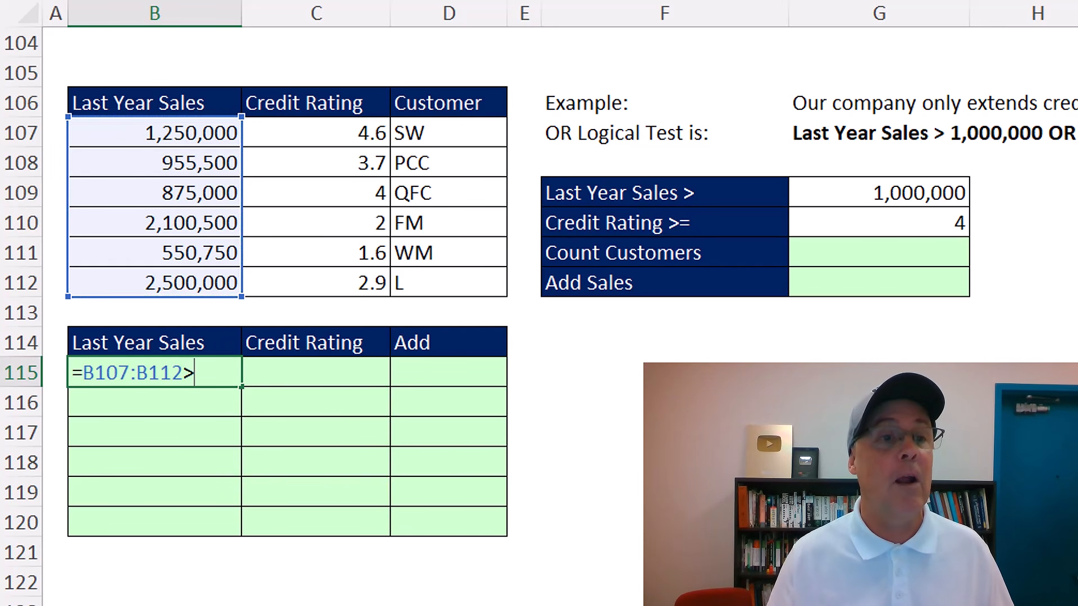
{"action": "left_click", "coordinate": [869, 196]}
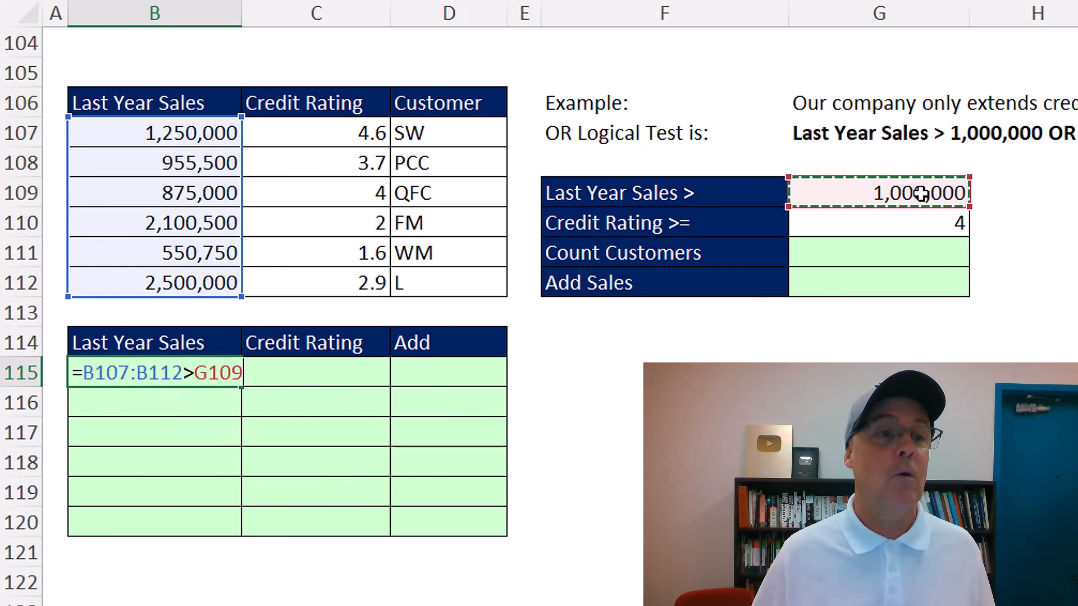
{"action": "key", "text": "ctrl+Return"}
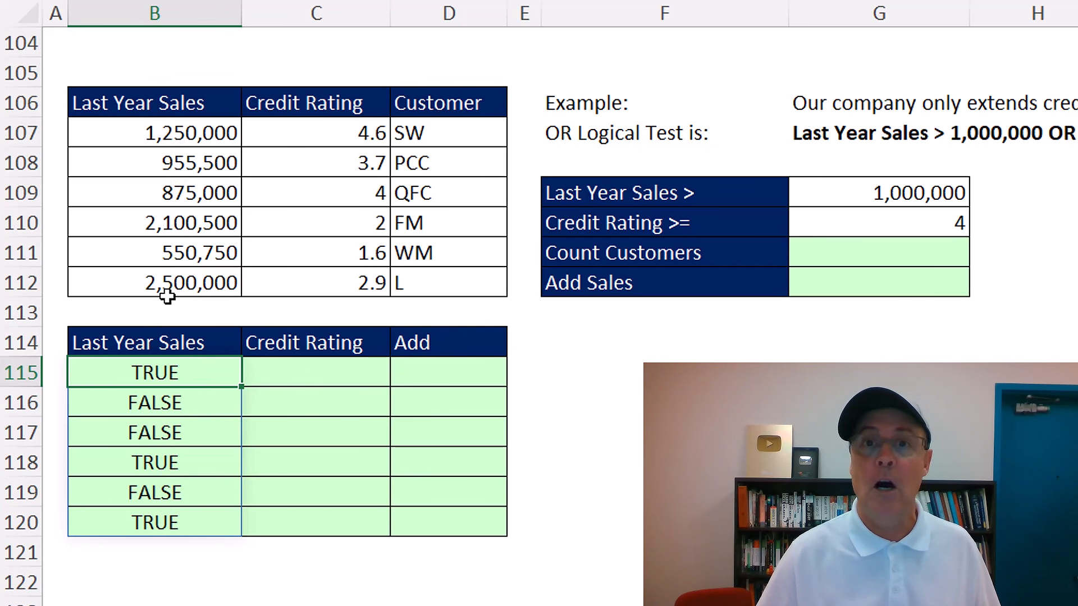
Step: Enter the array test =C107:C112>=G110 in C115 under Credit Rating
{"action": "left_click", "coordinate": [347, 381]}
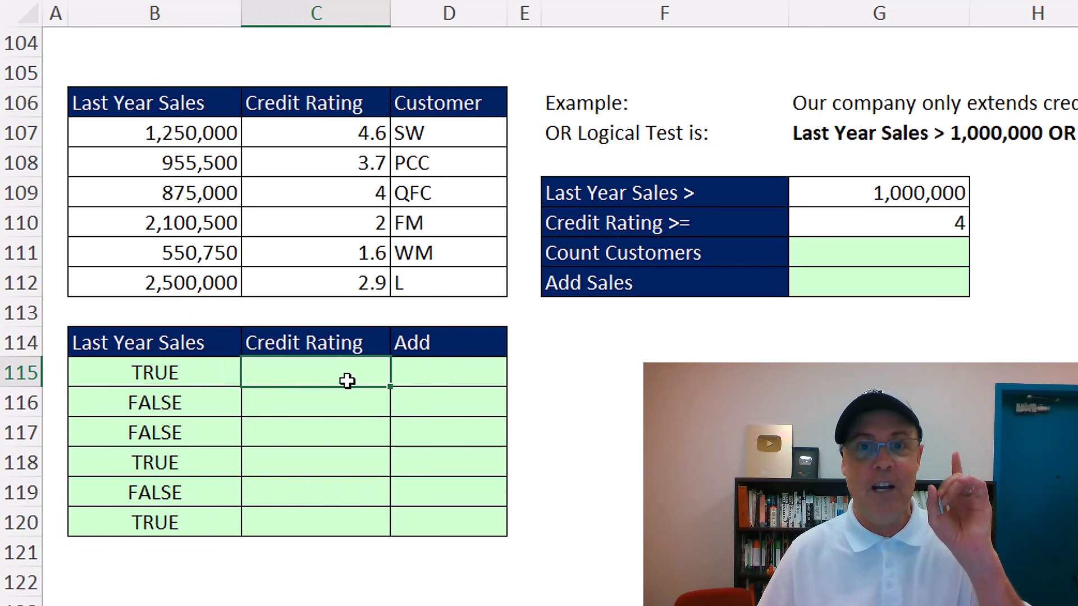
{"action": "type", "text": "="}
{"action": "left_click_drag", "start_coordinate": [305, 133], "coordinate": [306, 283]}
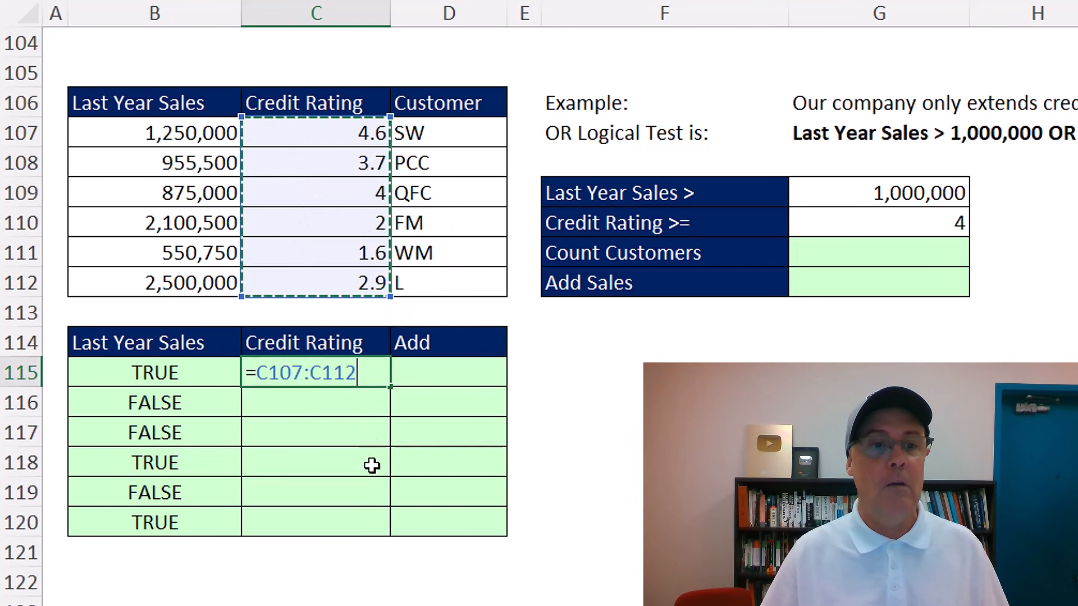
{"action": "type", "text": ">="}
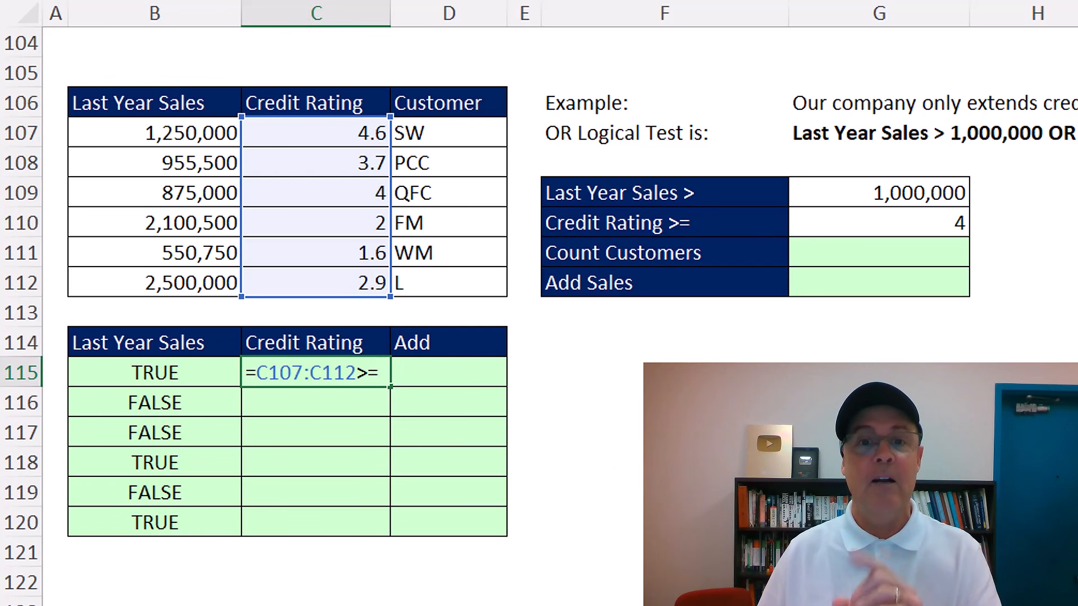
{"action": "left_click", "coordinate": [832, 225]}
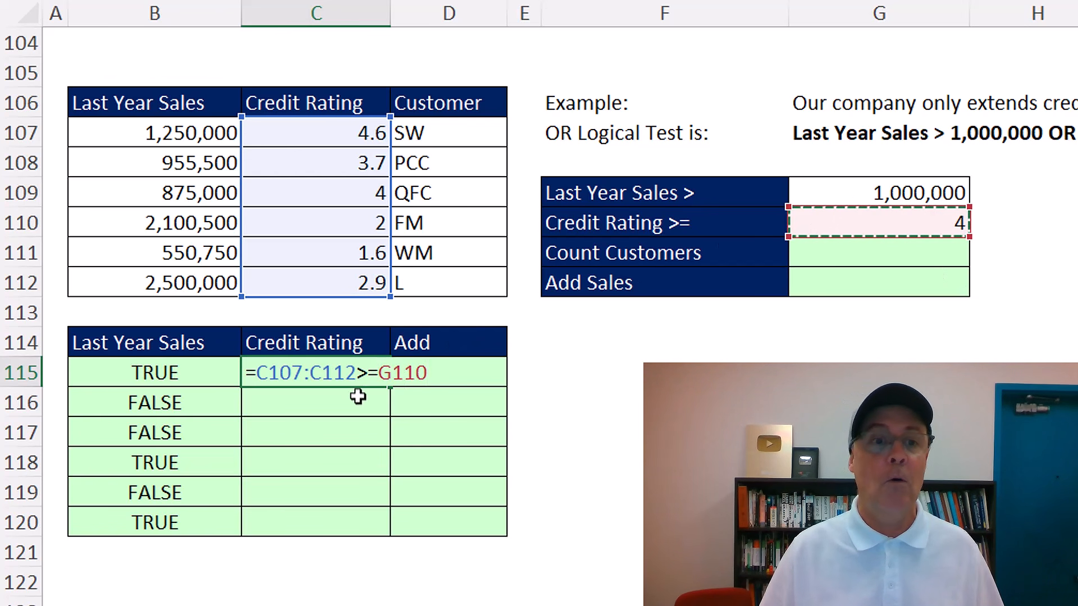
{"action": "key", "text": "ctrl+Return"}
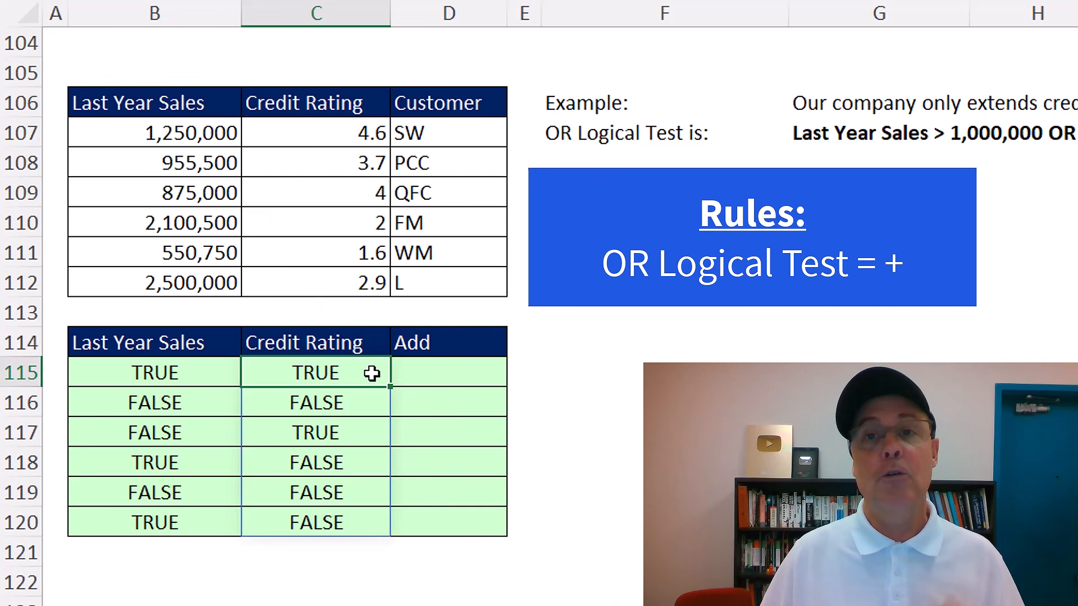
Step: Add the two spilled logical arrays in D115 with the formula =B115#+C115#
{"action": "left_click", "coordinate": [422, 372]}
{"action": "type", "text": "="}
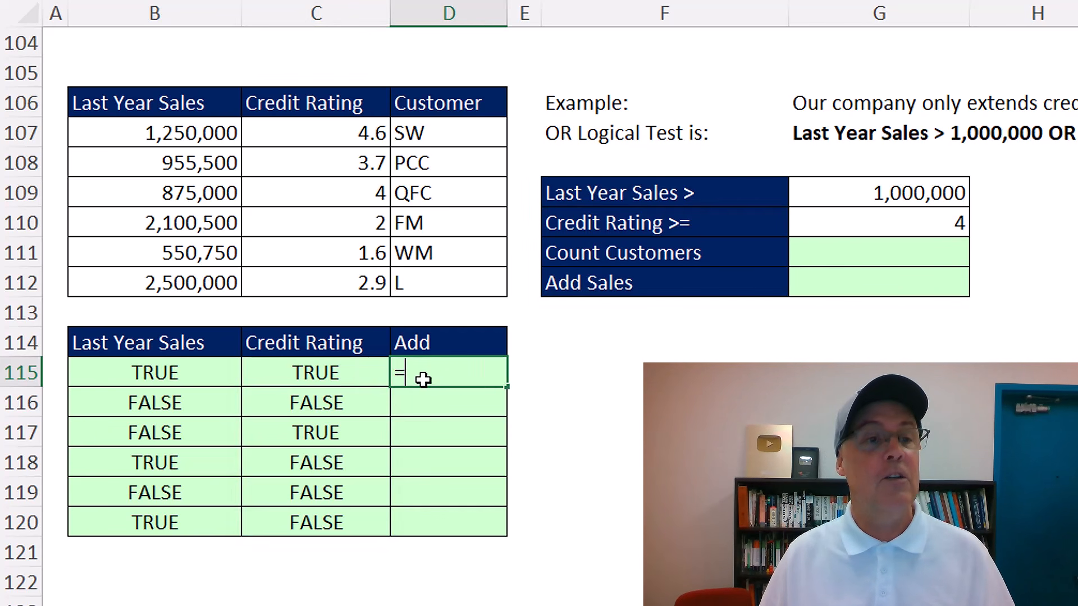
{"action": "left_click_drag", "start_coordinate": [185, 373], "coordinate": [198, 513]}
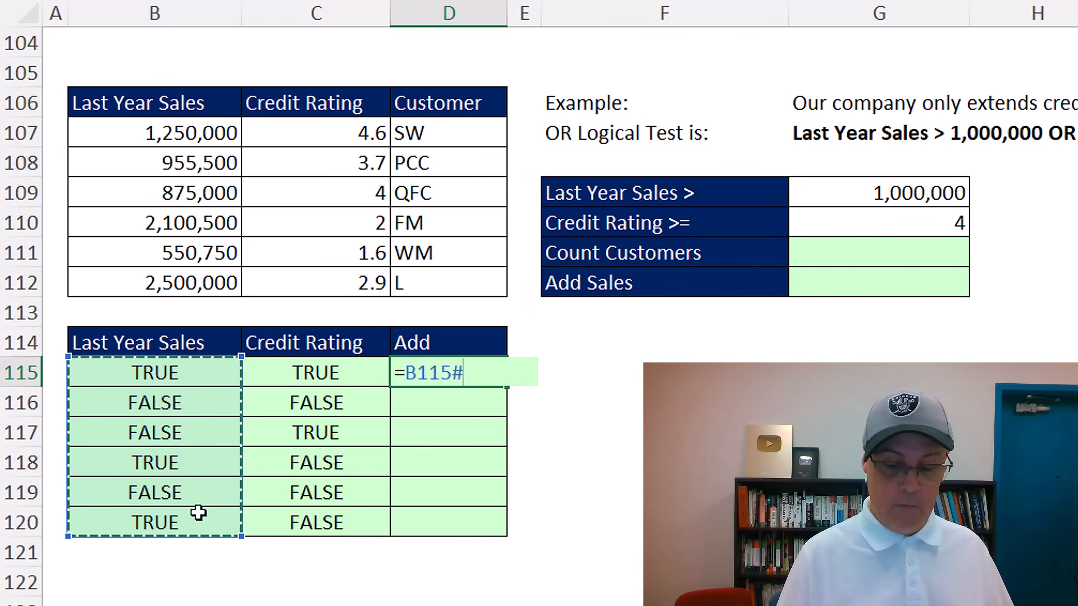
{"action": "type", "text": "+"}
{"action": "left_click_drag", "start_coordinate": [303, 370], "coordinate": [329, 517]}
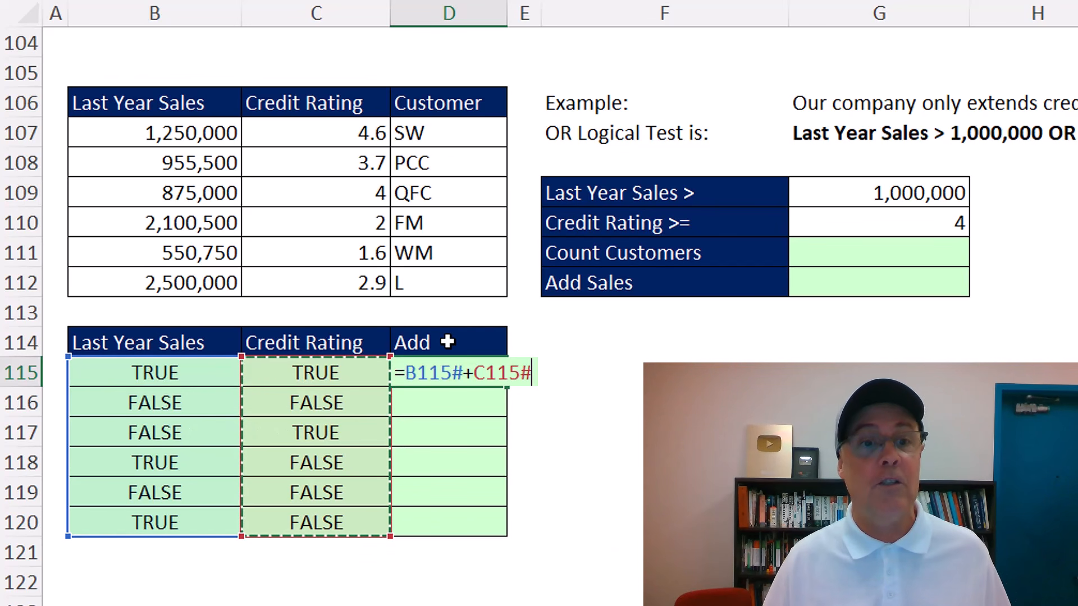
{"action": "key", "text": "ctrl+Return"}
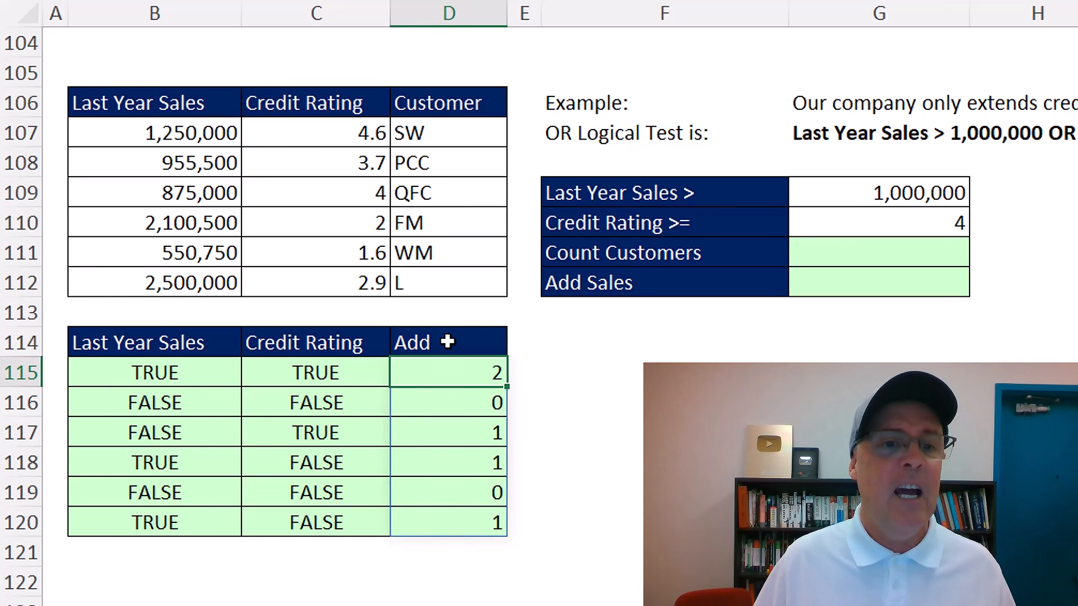
Step: Review the array formulas in D115, B115 and C115 and the ranges they reference
{"action": "key", "text": "F2"}
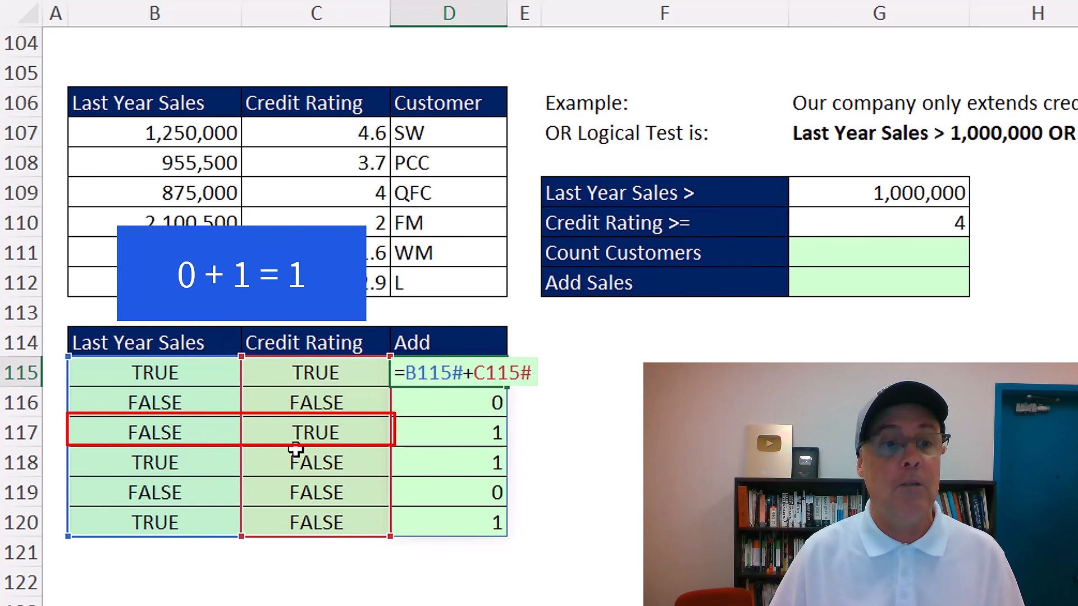
{"action": "key", "text": "ctrl+Return"}
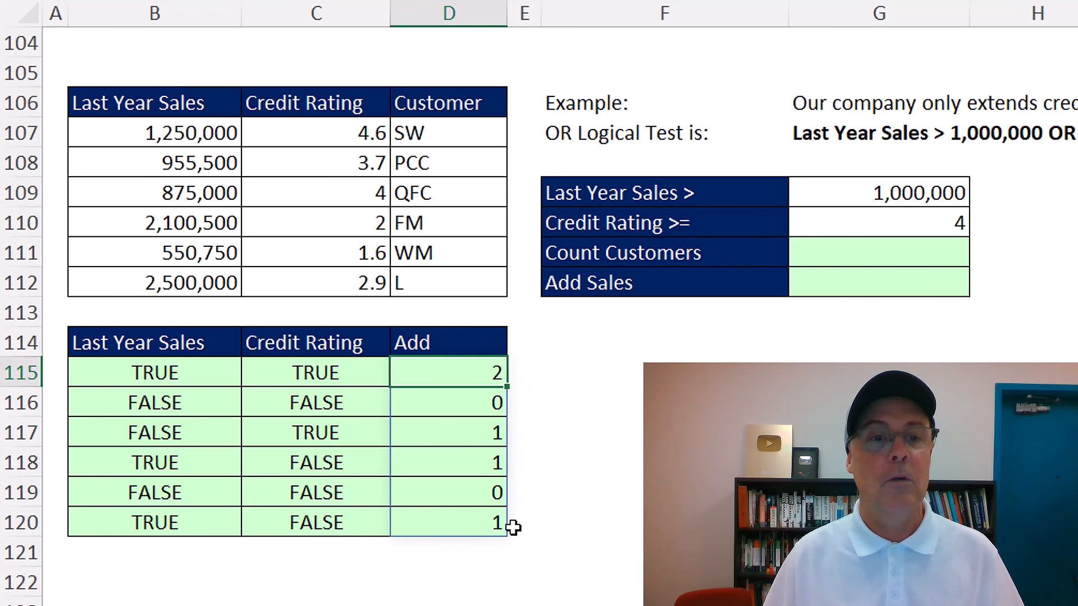
{"action": "left_click", "coordinate": [188, 376]}
{"action": "type", "text": "="}
{"action": "left_click_drag", "start_coordinate": [155, 133], "coordinate": [155, 282]}
{"action": "type", "text": ">"}
{"action": "left_click", "coordinate": [807, 204]}
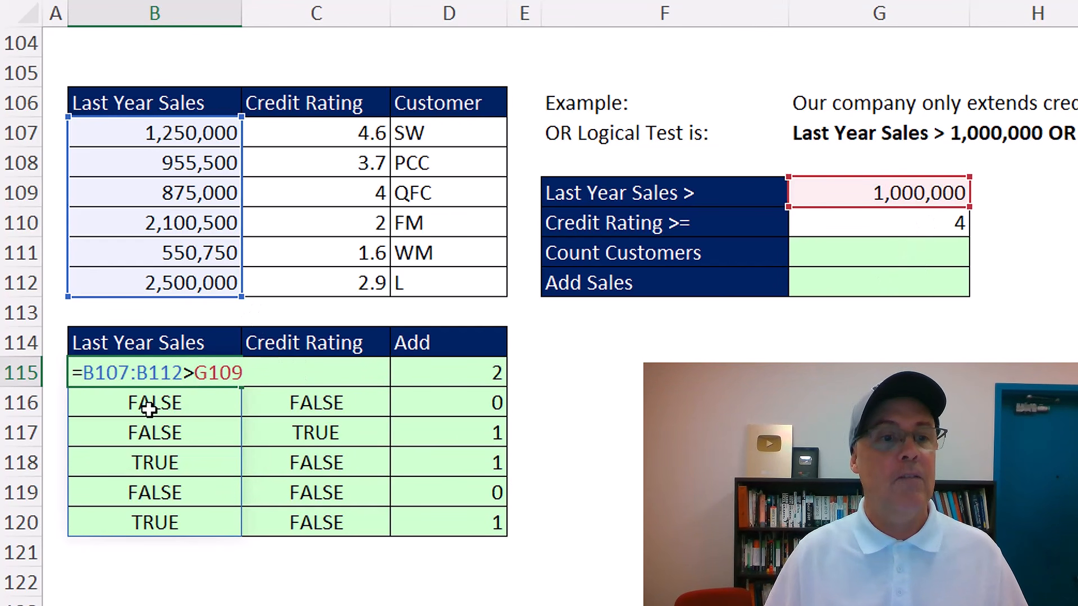
{"action": "key", "text": "ctrl+Return"}
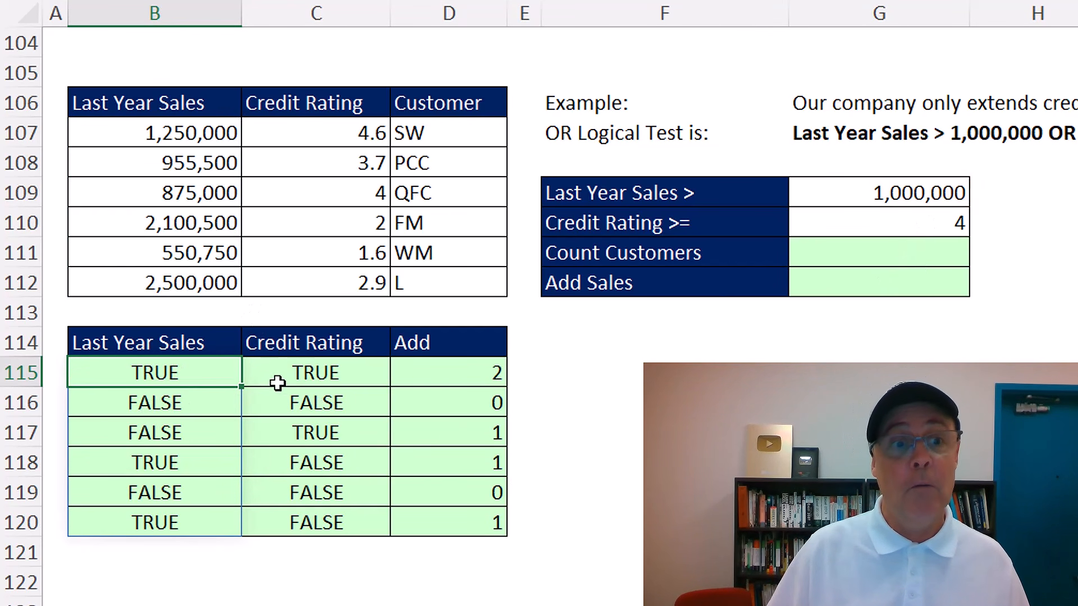
{"action": "double_click", "coordinate": [303, 369]}
{"action": "key", "text": "Escape"}
{"action": "double_click", "coordinate": [459, 373]}
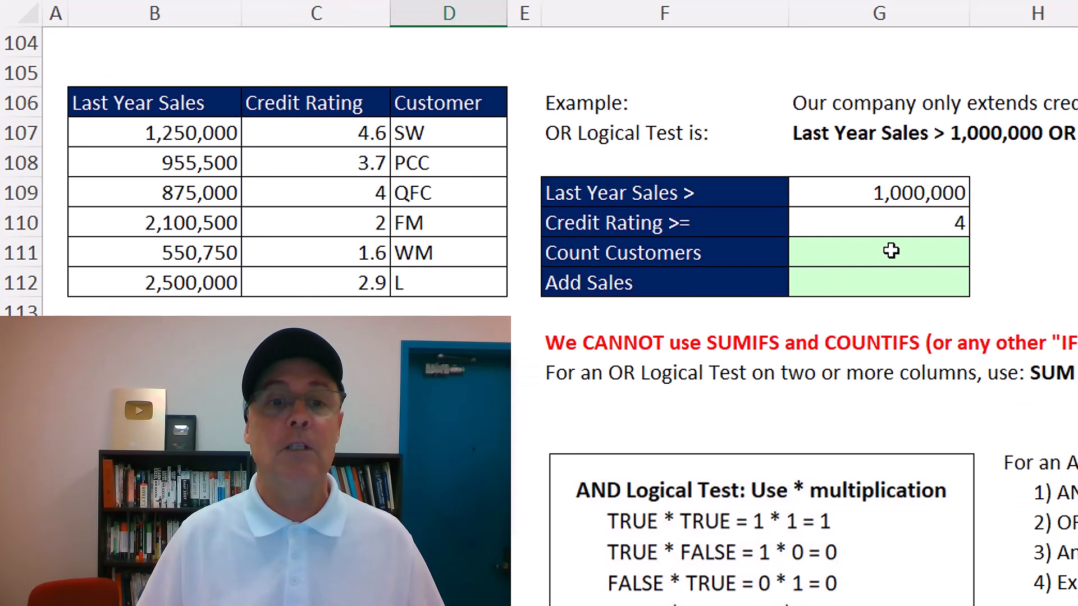
Step: Enter the array test =B107:B112>G109 in G111 beside Count Customers
{"action": "left_click", "coordinate": [890, 255]}
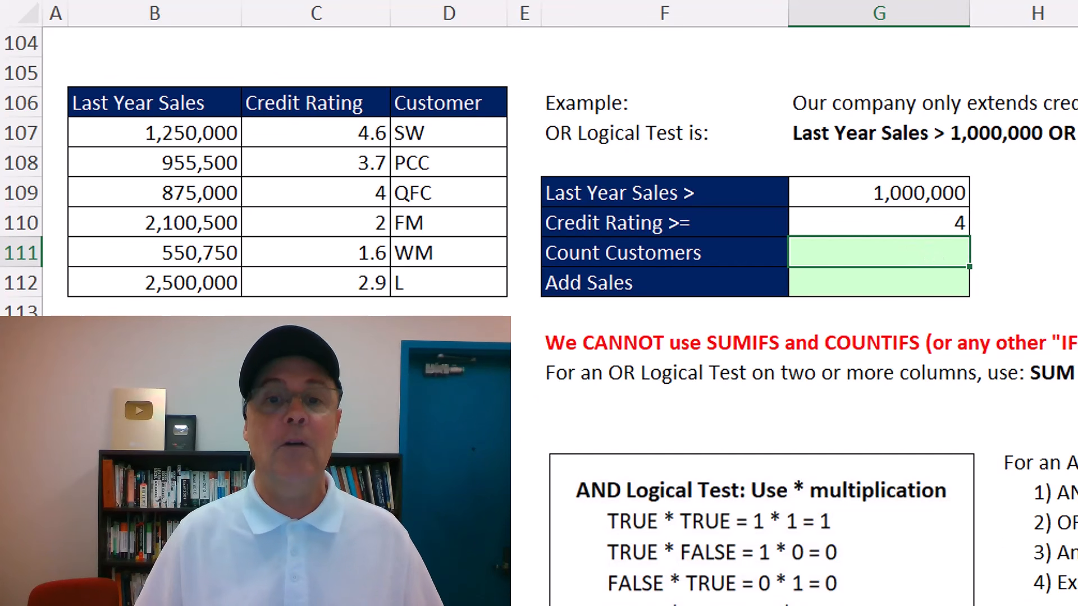
{"action": "type", "text": "="}
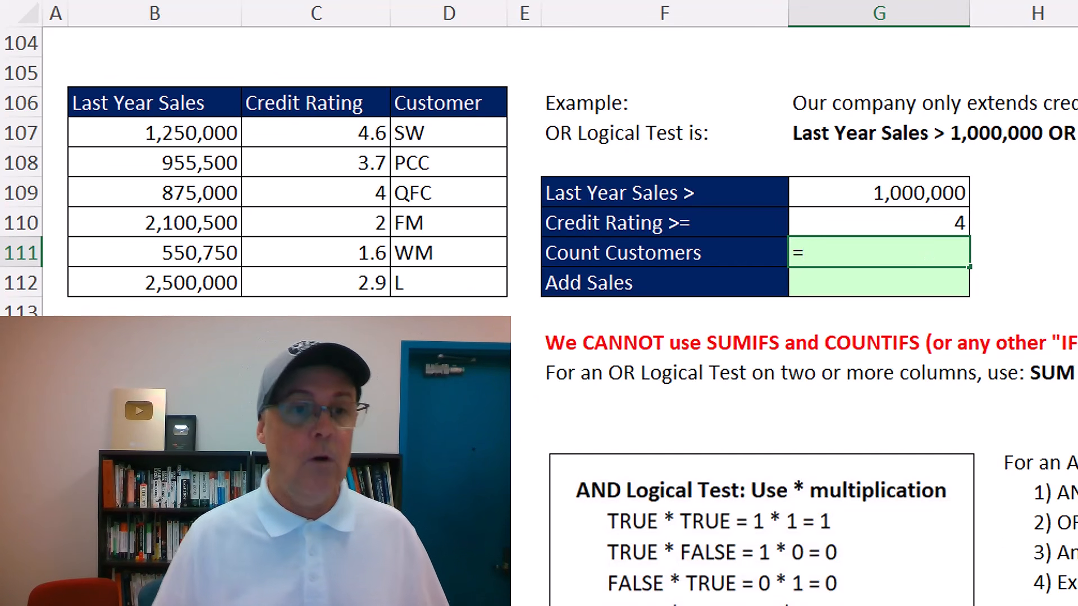
{"action": "left_click_drag", "start_coordinate": [149, 133], "coordinate": [164, 268]}
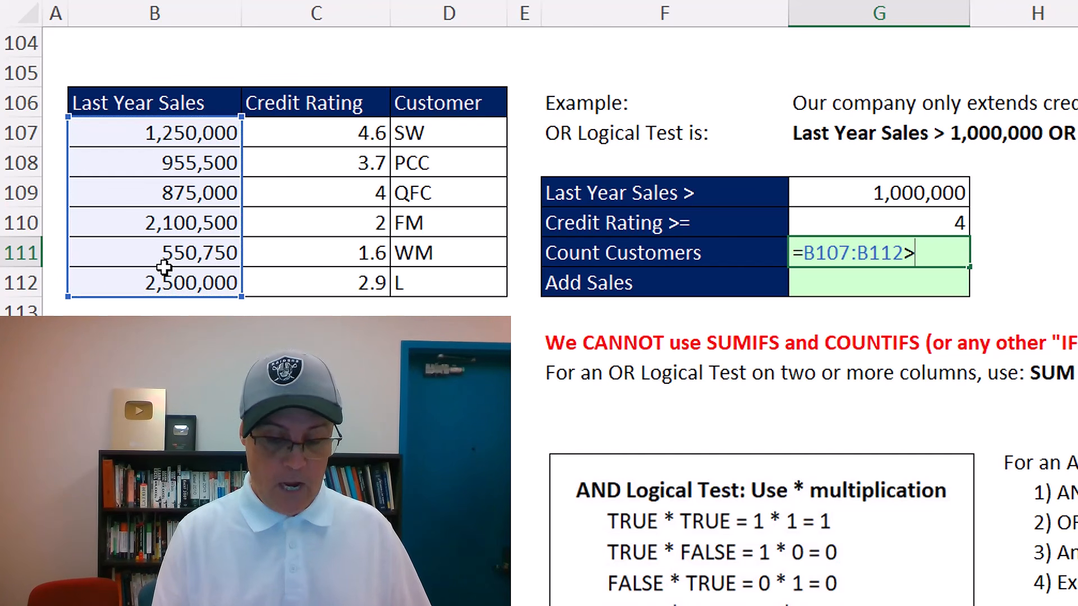
{"action": "type", "text": ">"}
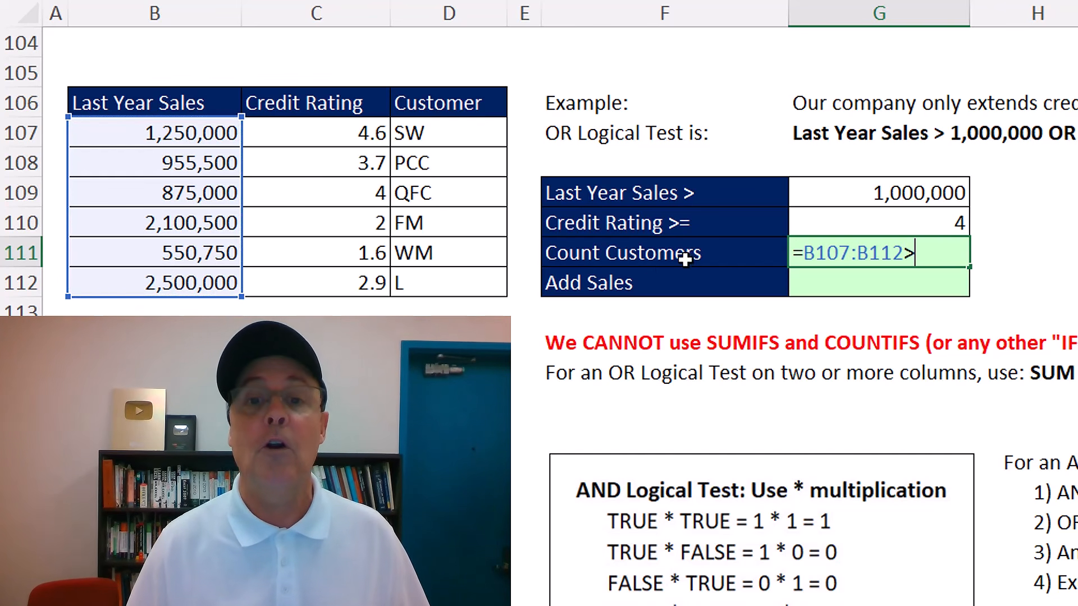
{"action": "left_click", "coordinate": [938, 190]}
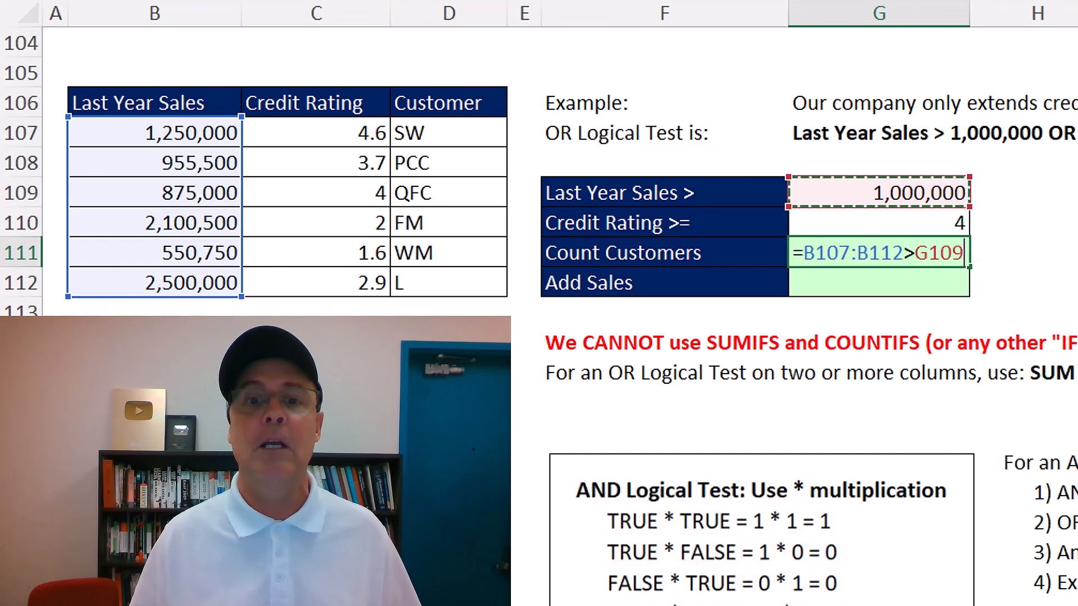
{"action": "key", "text": "ctrl+Return"}
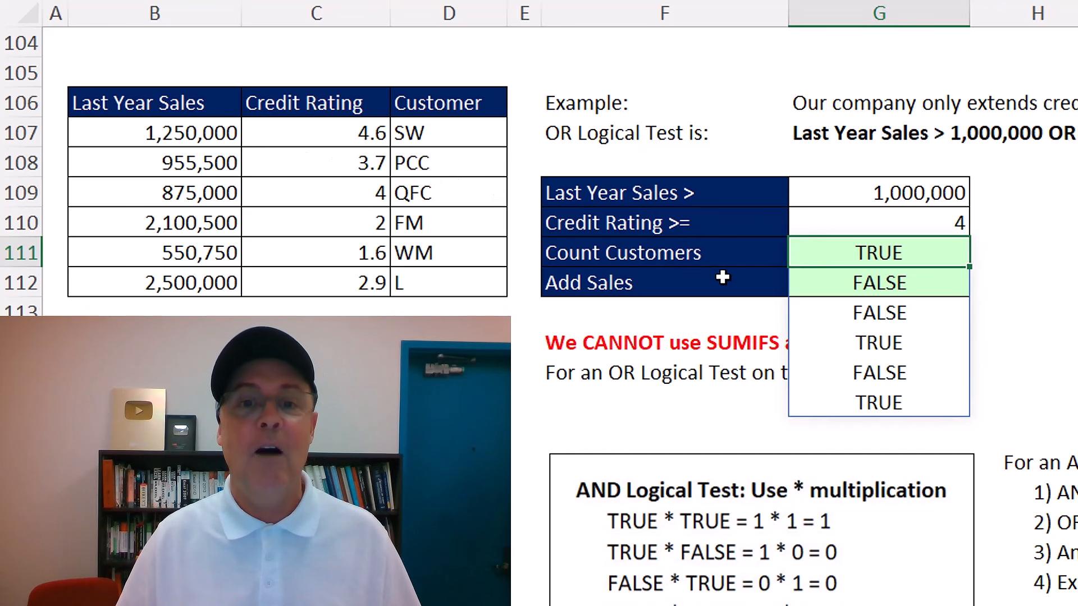
Step: Extend the G111 formula into the two-column OR test =(B107:B112>G109)+(C107:C112>=G110)
{"action": "key", "text": "F2"}
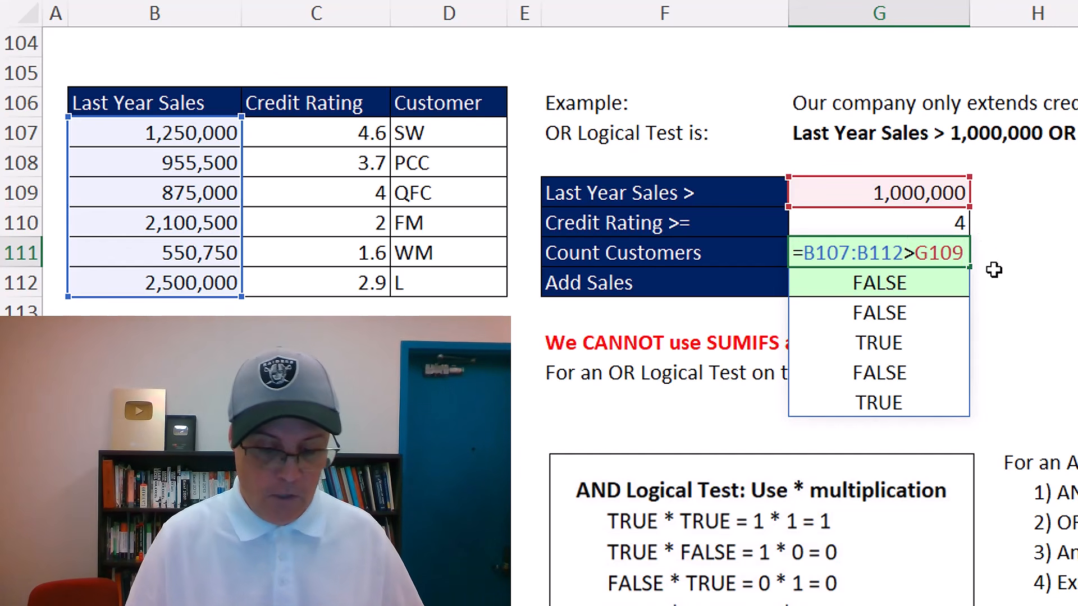
{"action": "type", "text": ")"}
{"action": "left_click", "coordinate": [804, 255]}
{"action": "type", "text": "("}
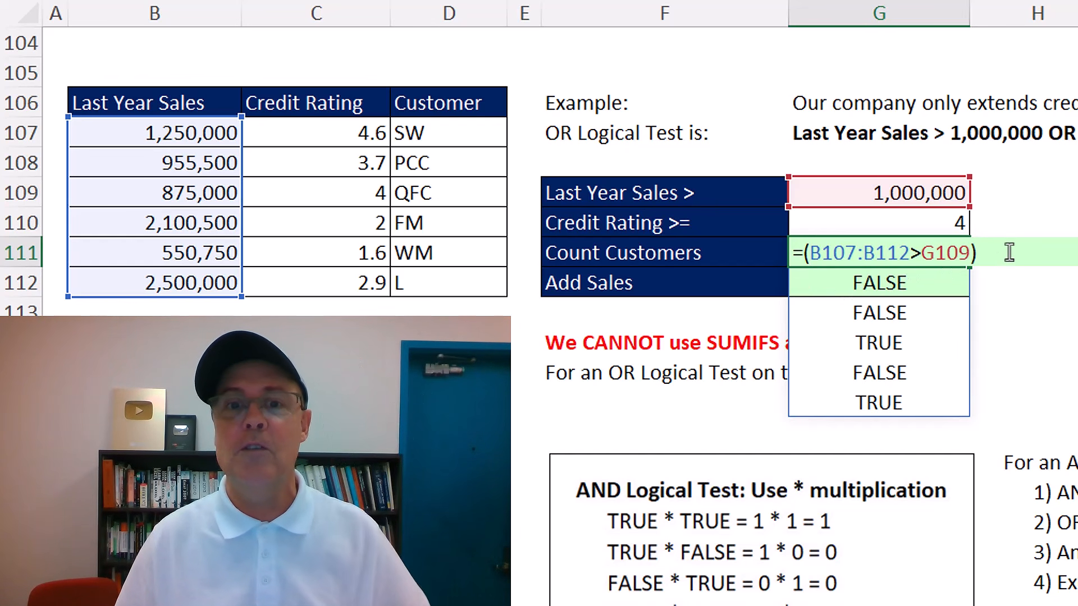
{"action": "type", "text": "+"}
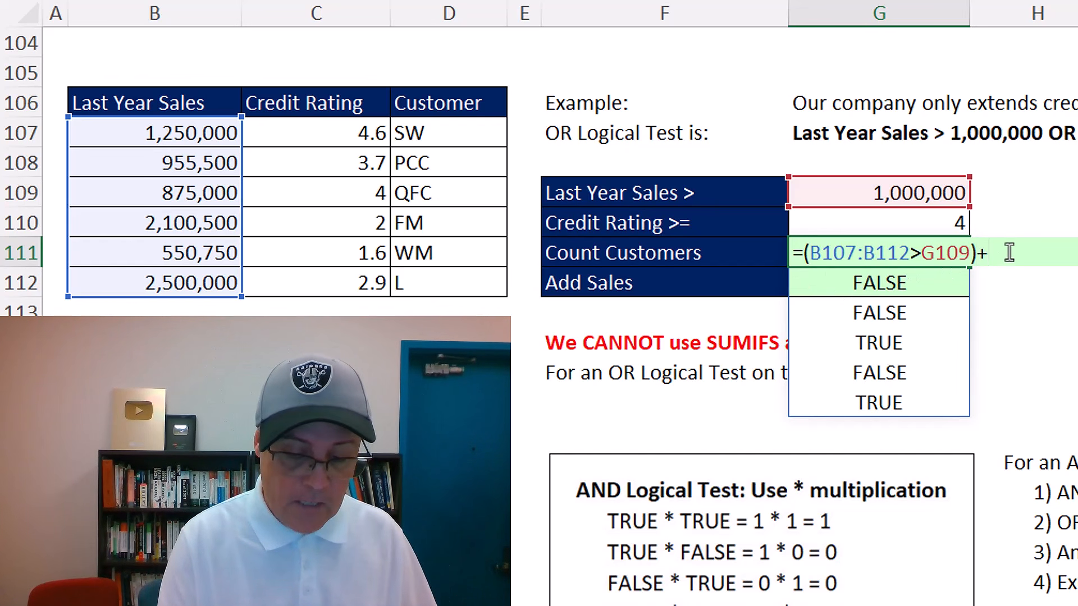
{"action": "type", "text": "("}
{"action": "left_click_drag", "start_coordinate": [258, 121], "coordinate": [283, 242]}
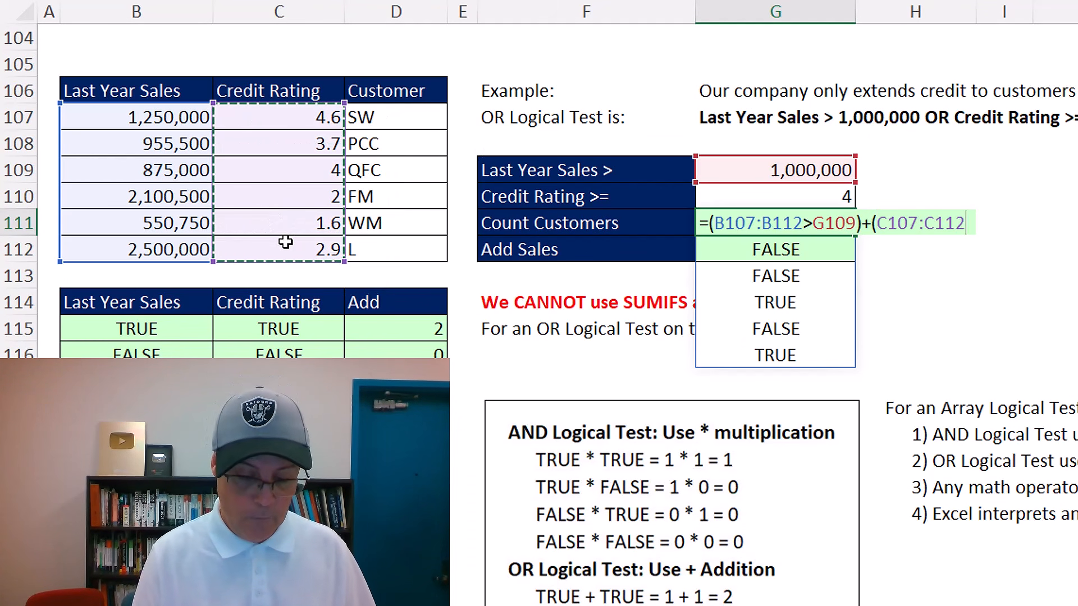
{"action": "type", "text": ">="}
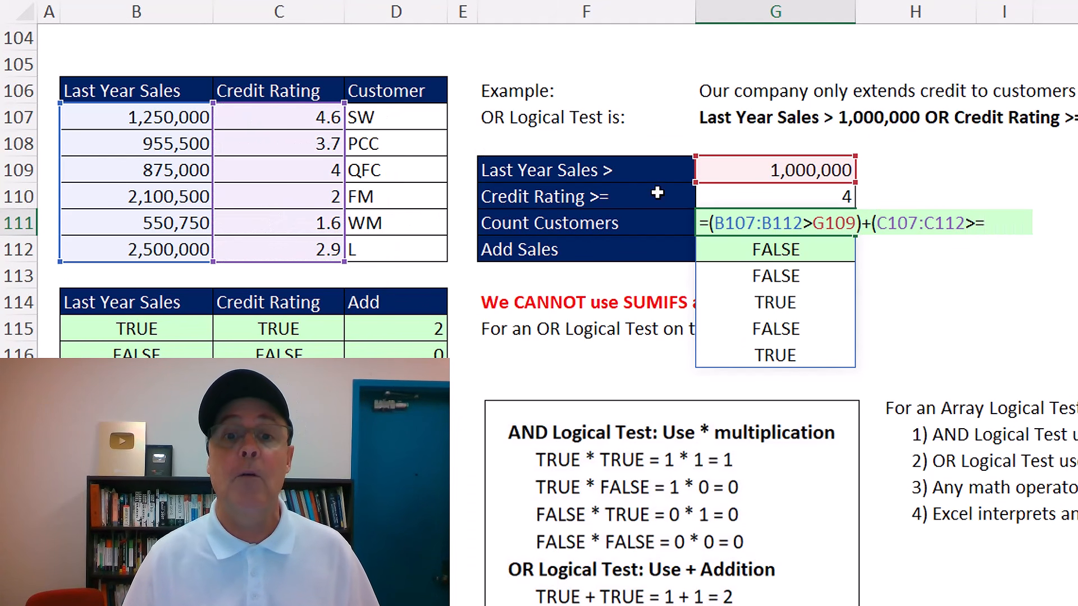
{"action": "left_click", "coordinate": [815, 190]}
{"action": "type", "text": ")"}
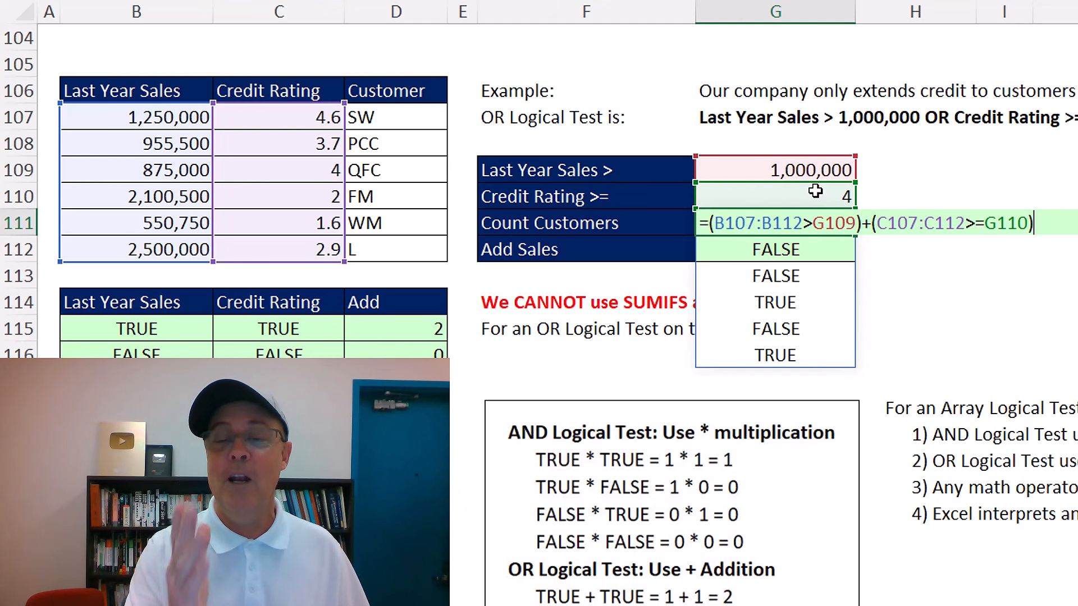
{"action": "key", "text": "ctrl+Return"}
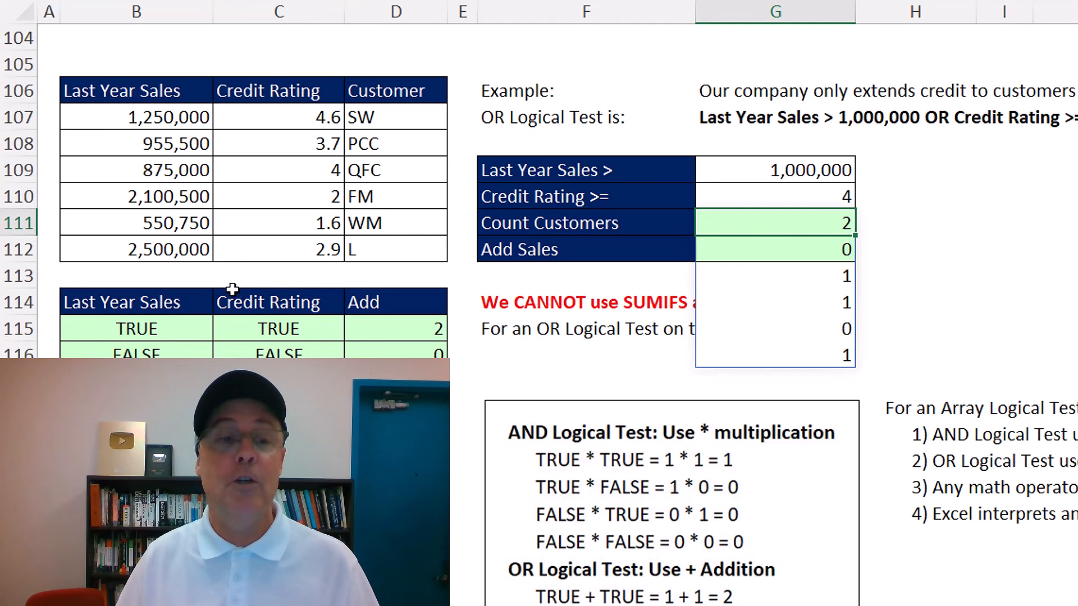
Step: Wrap the OR test in G111 in an IF function with 1 as value_if_true and 0 as value_if_false
{"action": "key", "text": "F2"}
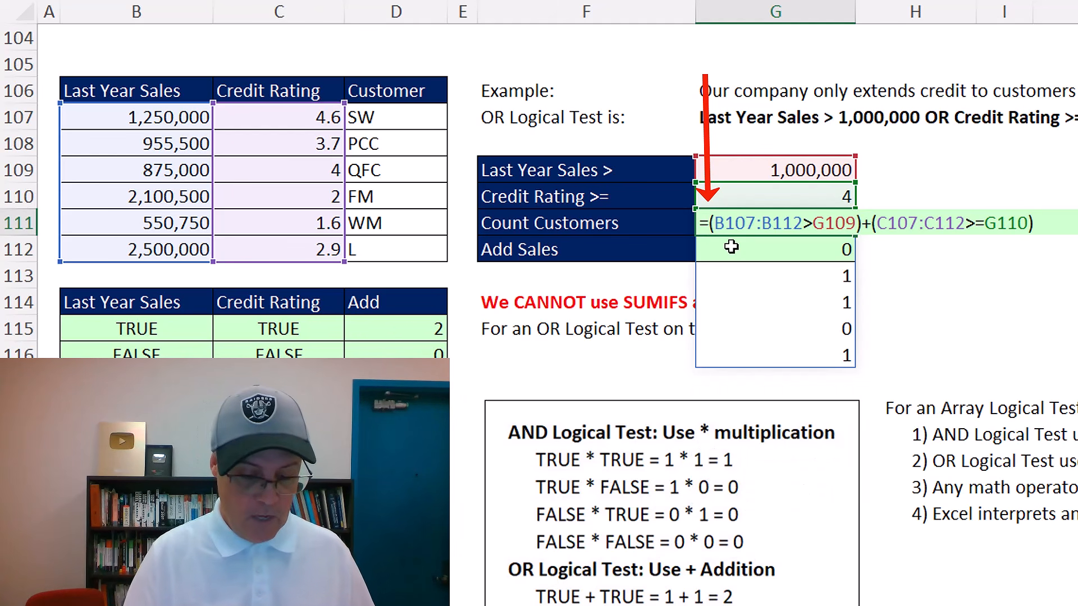
{"action": "type", "text": "IF("}
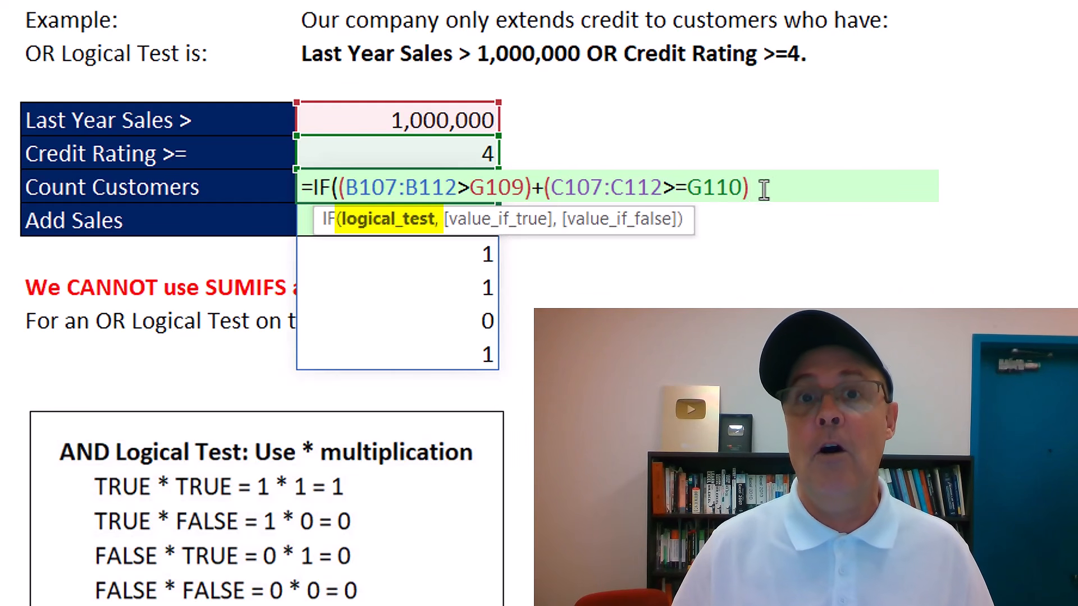
{"action": "type", "text": ","}
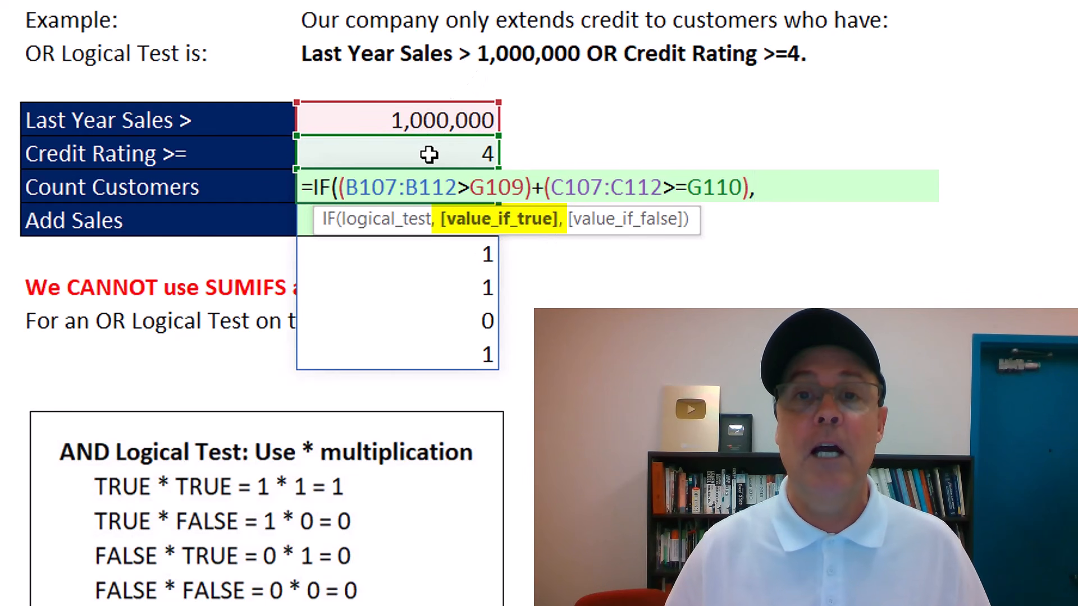
{"action": "type", "text": "1"}
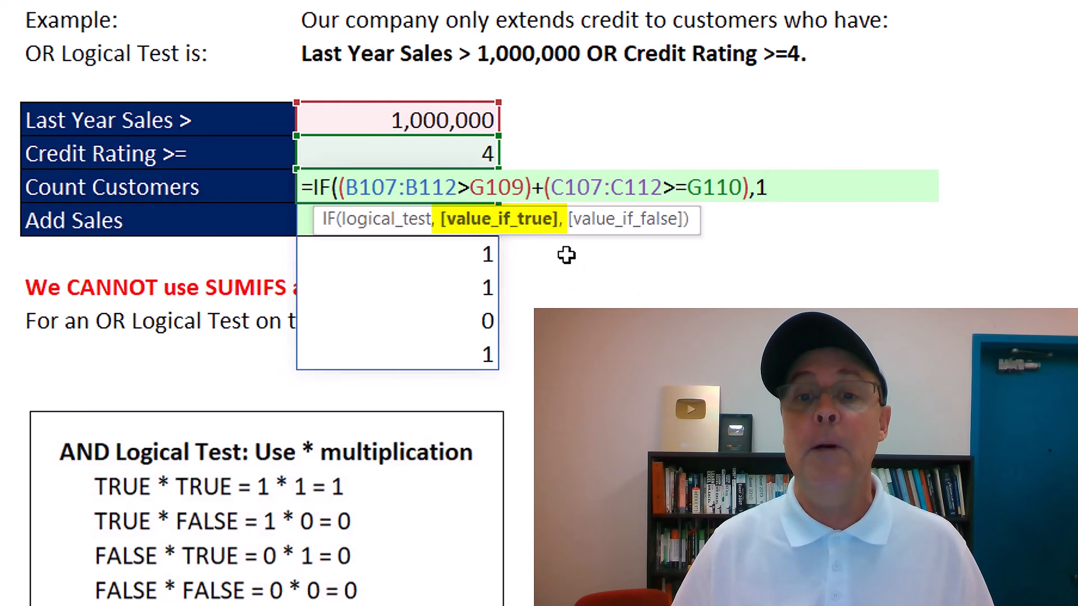
{"action": "type", "text": ","}
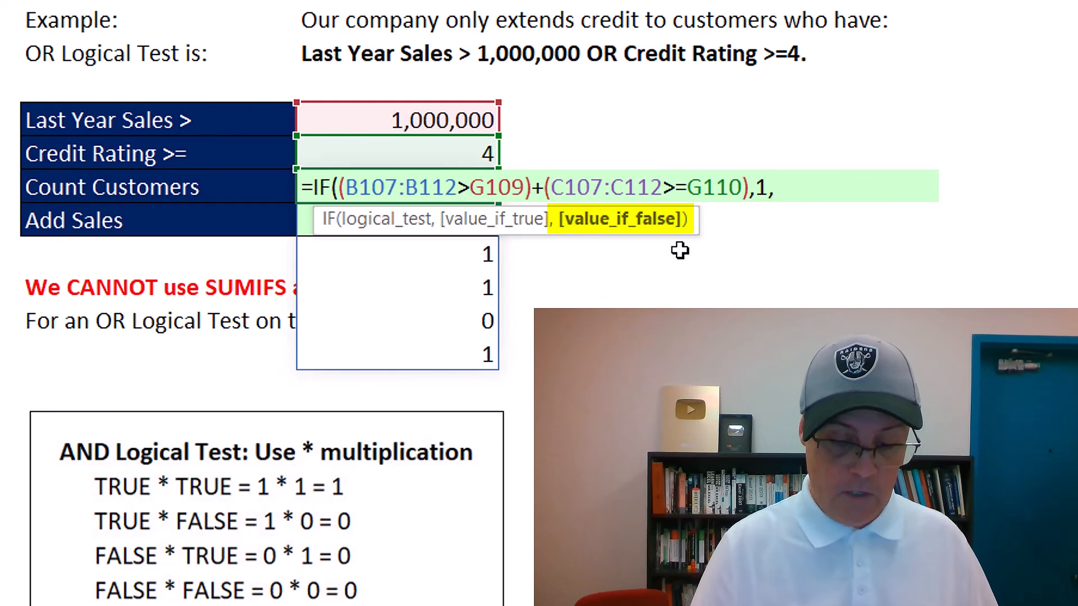
{"action": "type", "text": "0"}
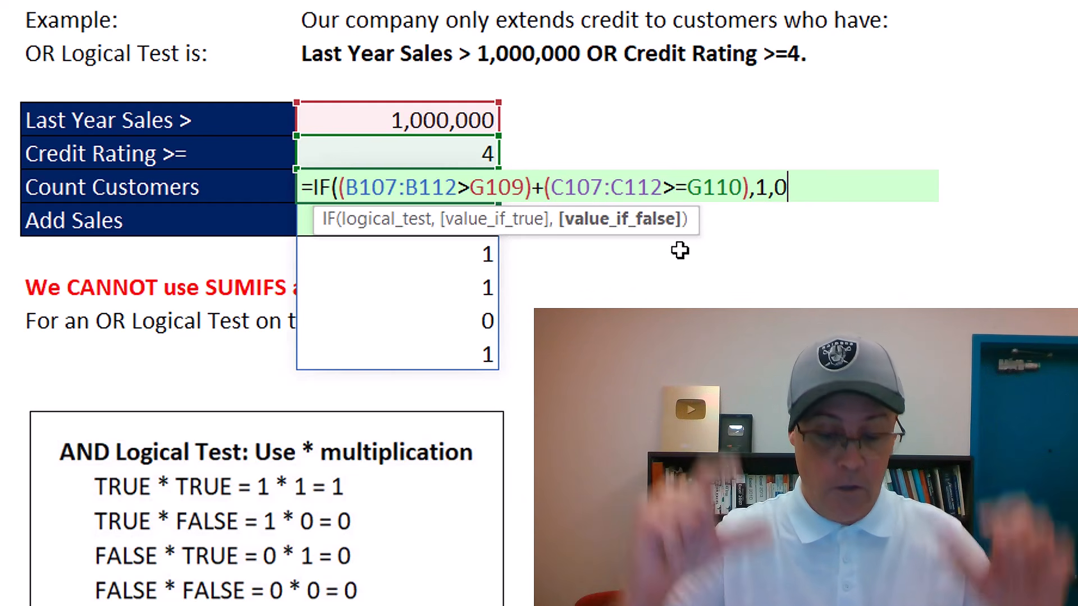
{"action": "type", "text": ")"}
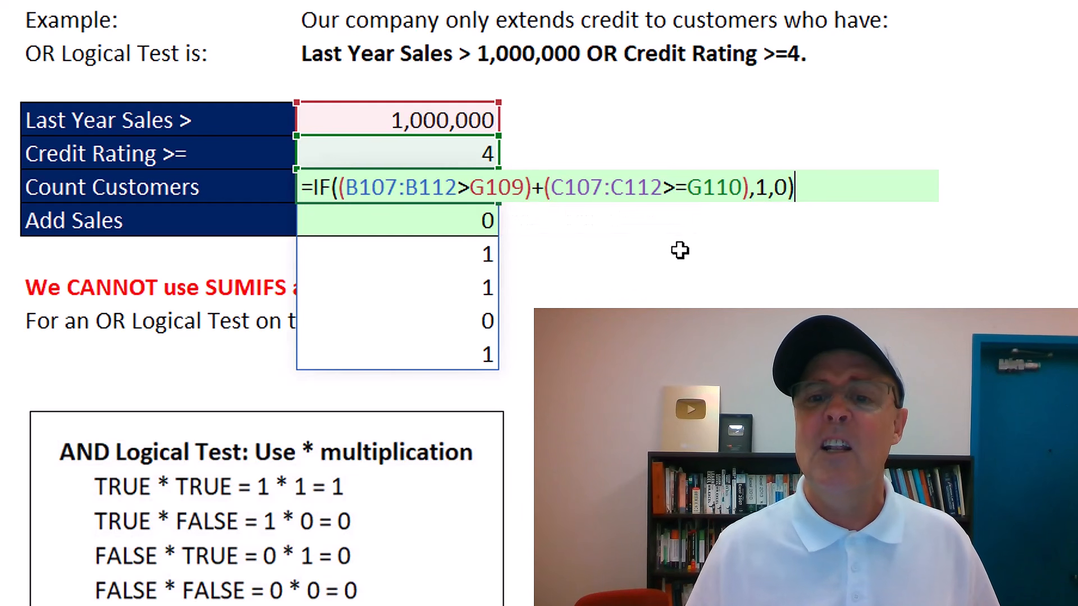
{"action": "key", "text": "ctrl+Return"}
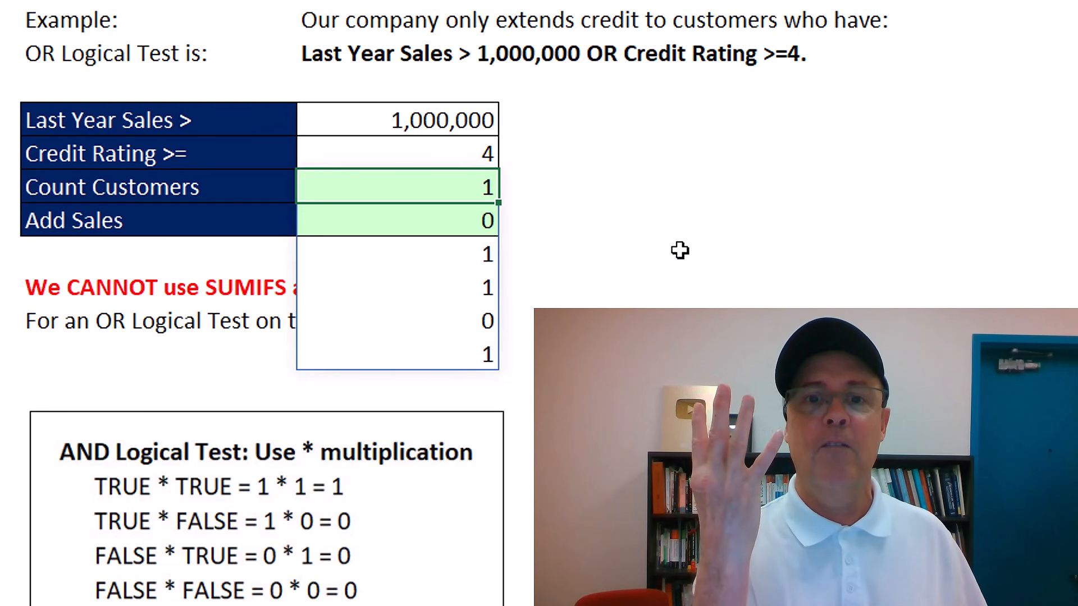
Step: Enclose the IF formula in G111 in SUM to count the customers that meet either criterion
{"action": "key", "text": "F2"}
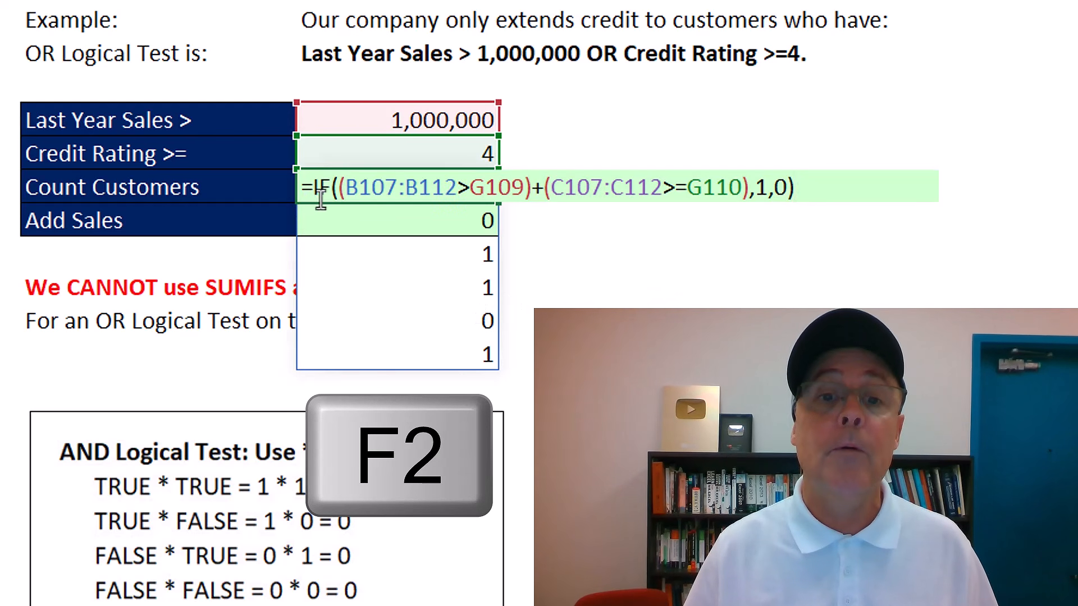
{"action": "type", "text": "SUM"}
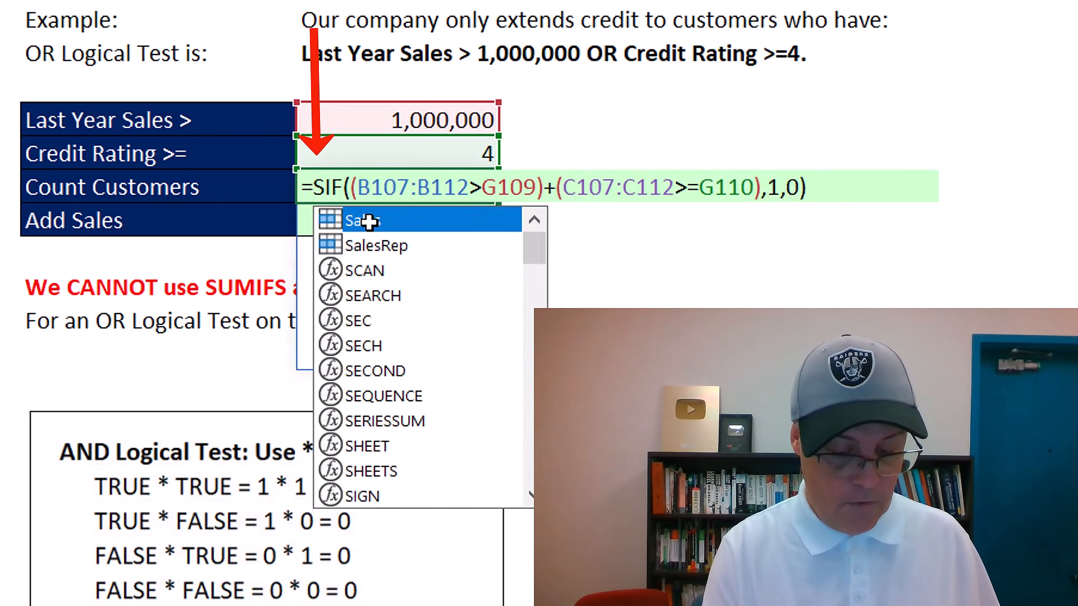
{"action": "type", "text": "("}
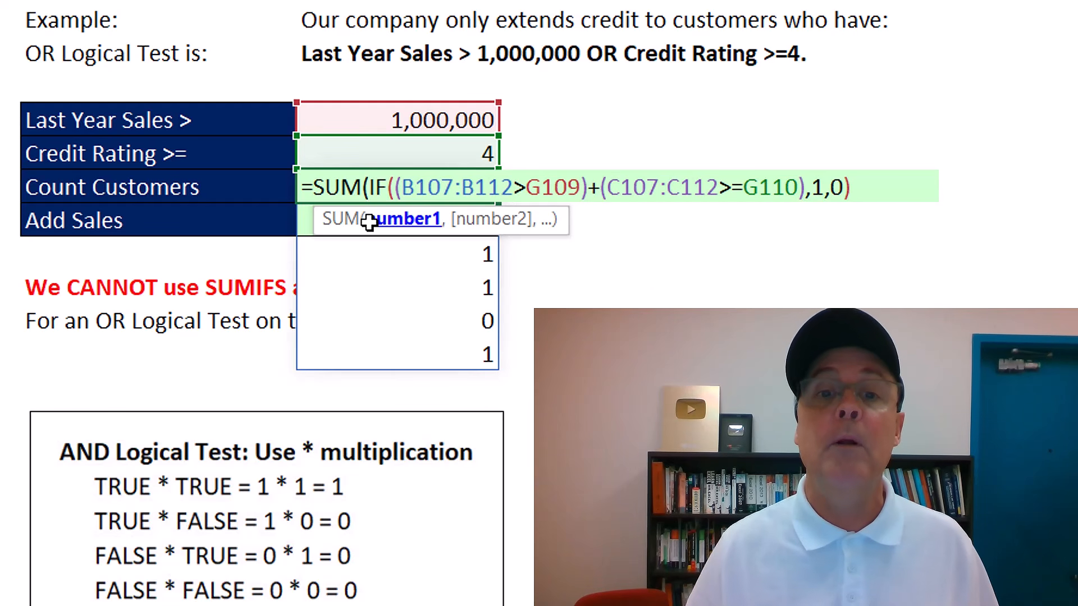
{"action": "left_click", "coordinate": [899, 190]}
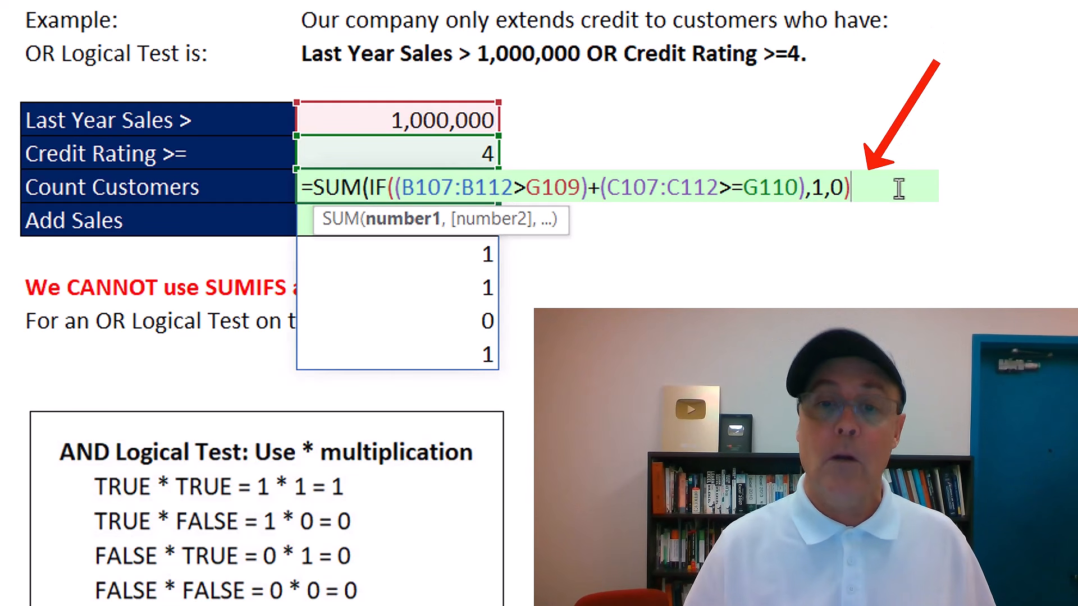
{"action": "type", "text": ")"}
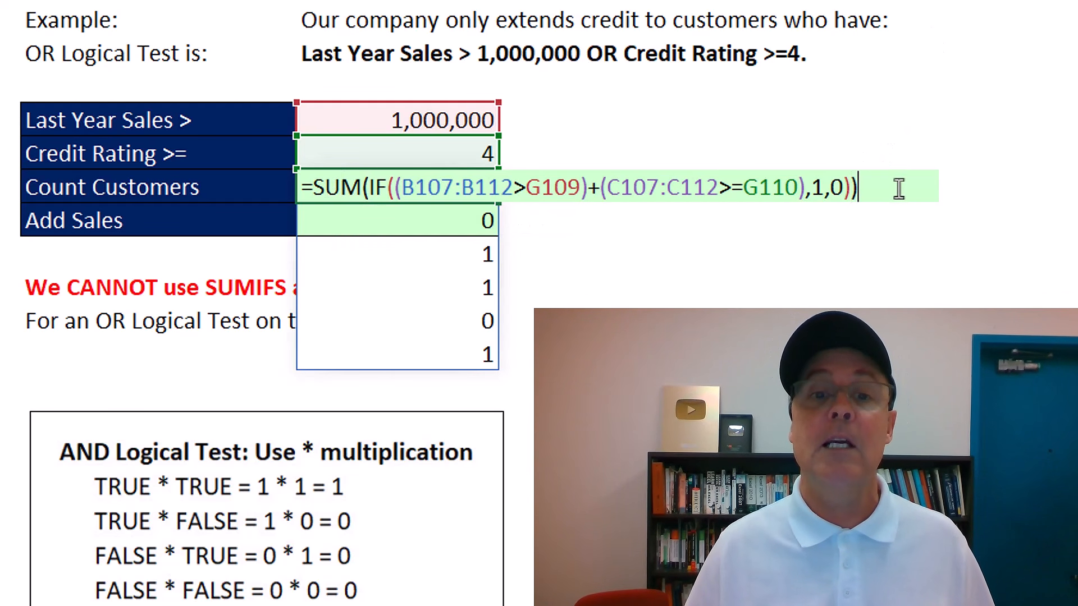
{"action": "key", "text": "ctrl+shift+Return"}
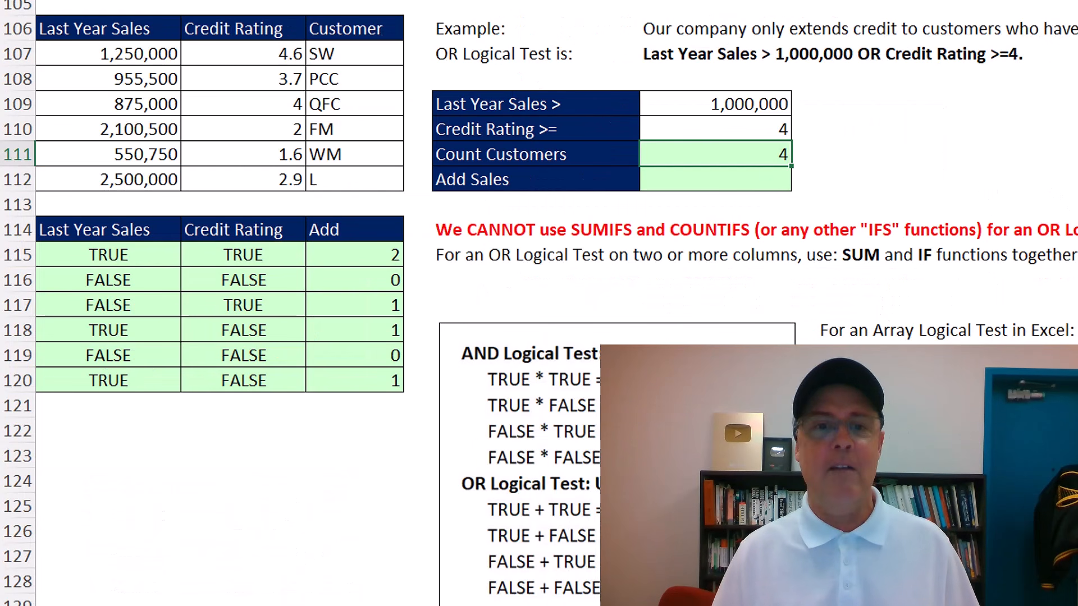
Step: Copy the IF portion of the G111 formula into G112 as =IF((B107:B112>G109)+(C107:C112>=G110),1,0)
{"action": "key", "text": "F2"}
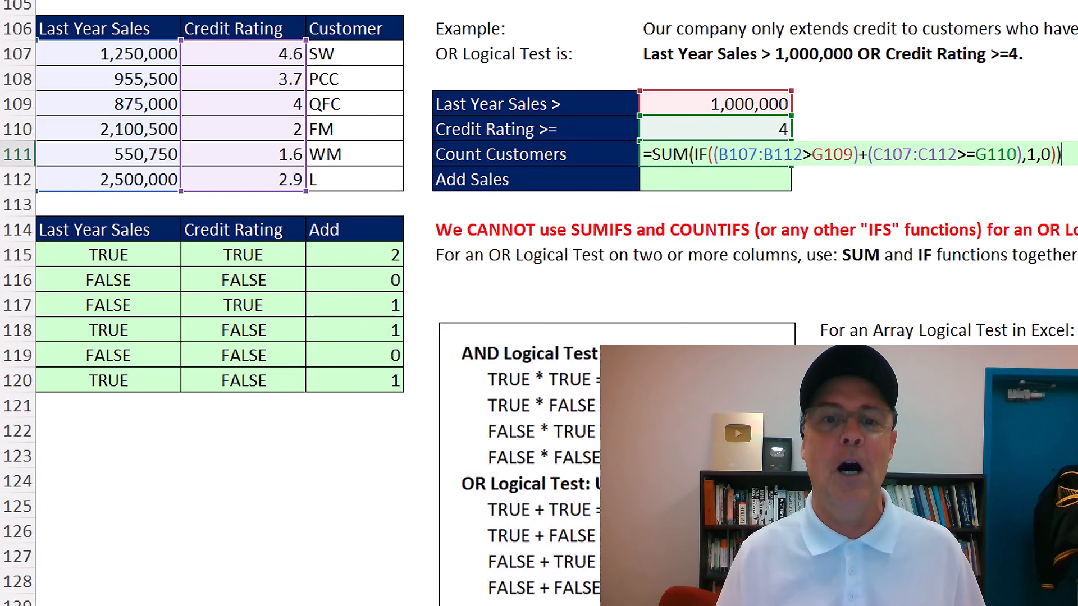
{"action": "left_click", "coordinate": [703, 153]}
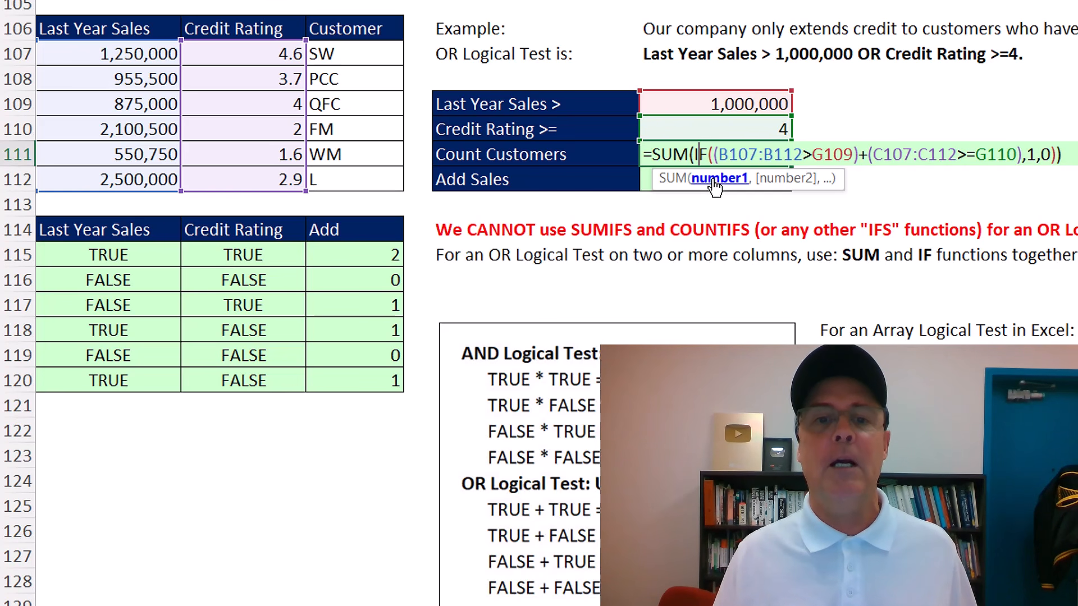
{"action": "key", "text": "shift+End"}
{"action": "key", "text": "shift+Left"}
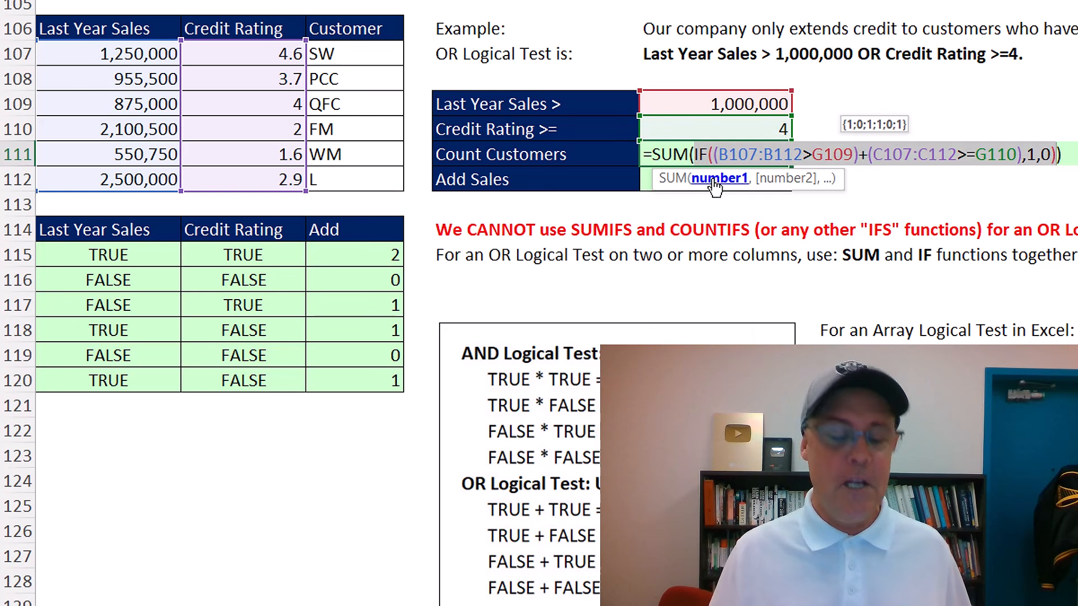
{"action": "key", "text": "ctrl+c"}
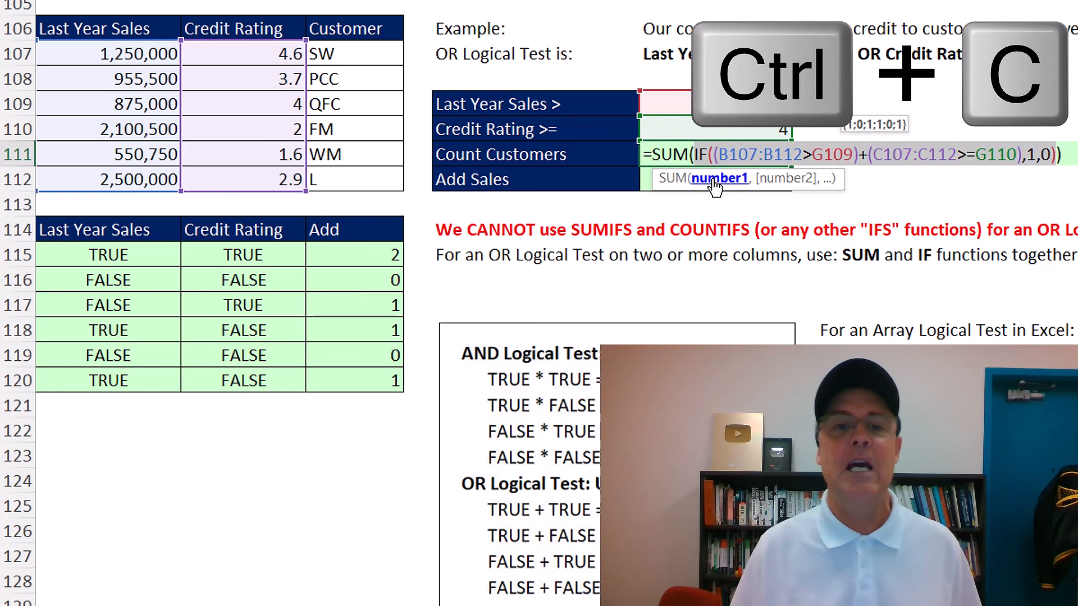
{"action": "key", "text": "Return"}
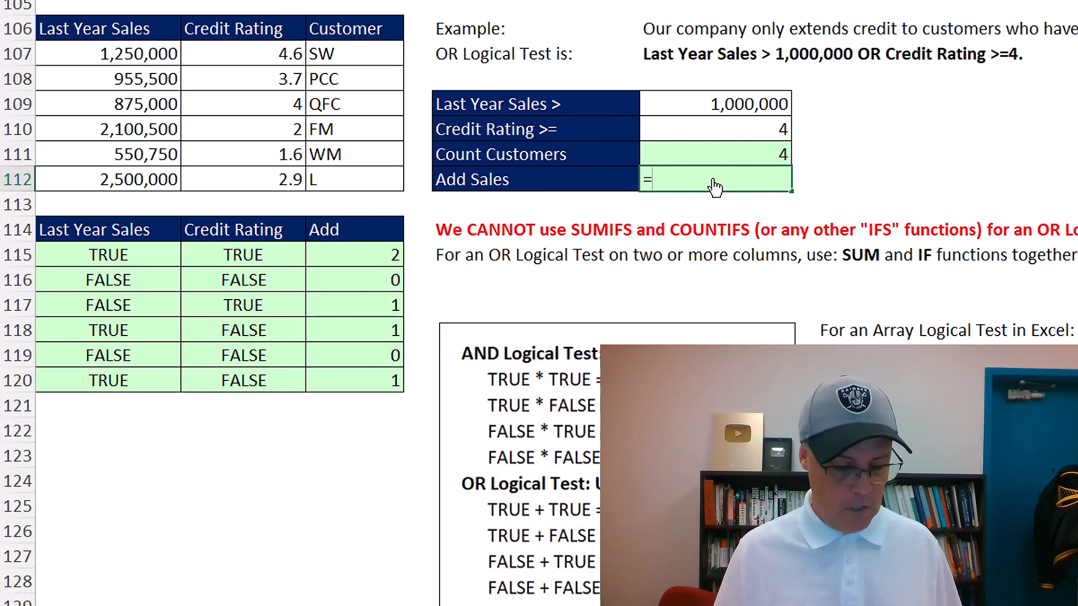
{"action": "type", "text": "="}
{"action": "key", "text": "ctrl+v"}
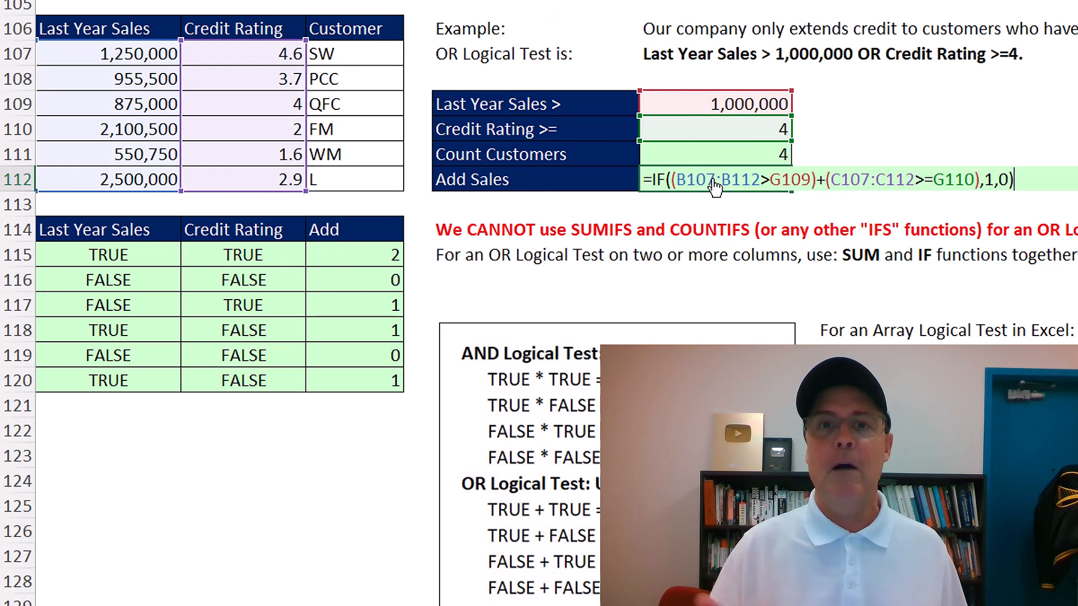
{"action": "key", "text": "ctrl+Return"}
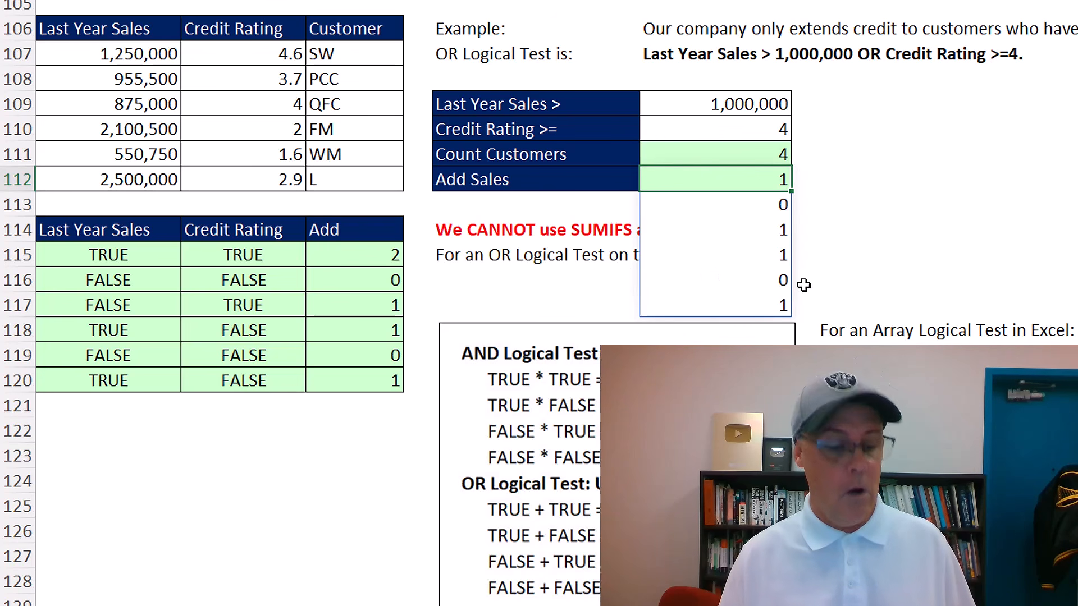
Step: Replace the value_if_true argument of the IF formula in G112 with the sales range B107:B112
{"action": "key", "text": "F2"}
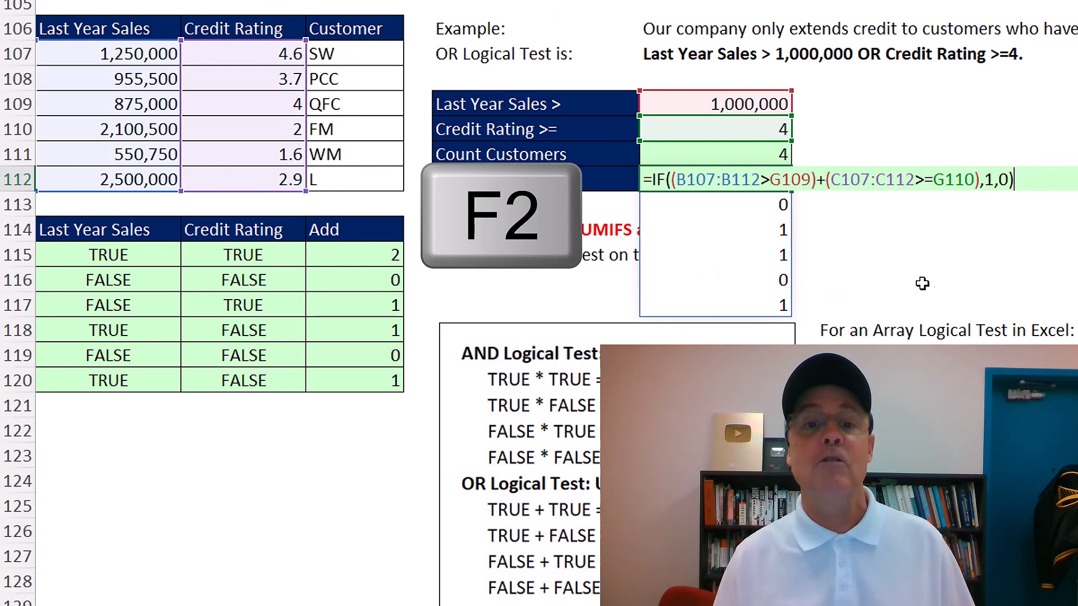
{"action": "left_click", "coordinate": [992, 179]}
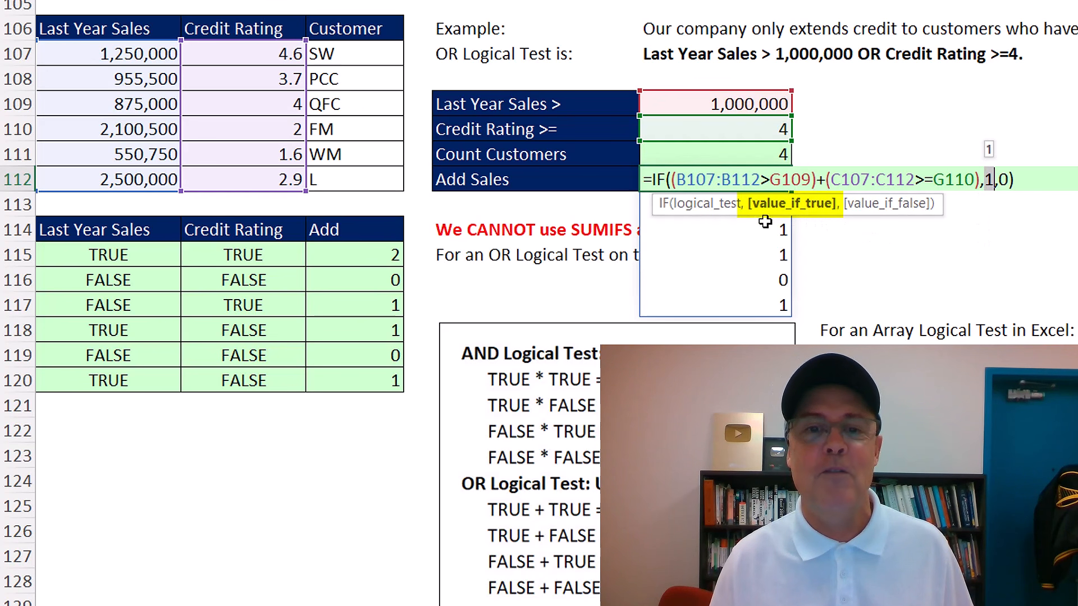
{"action": "left_click_drag", "start_coordinate": [146, 53], "coordinate": [143, 180]}
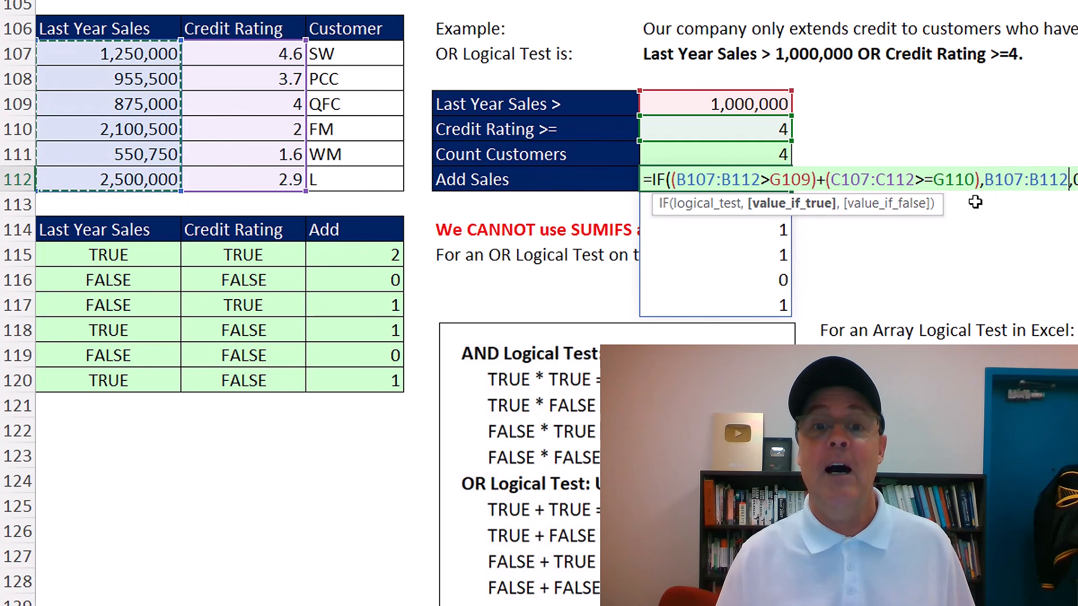
{"action": "key", "text": "ctrl+Return"}
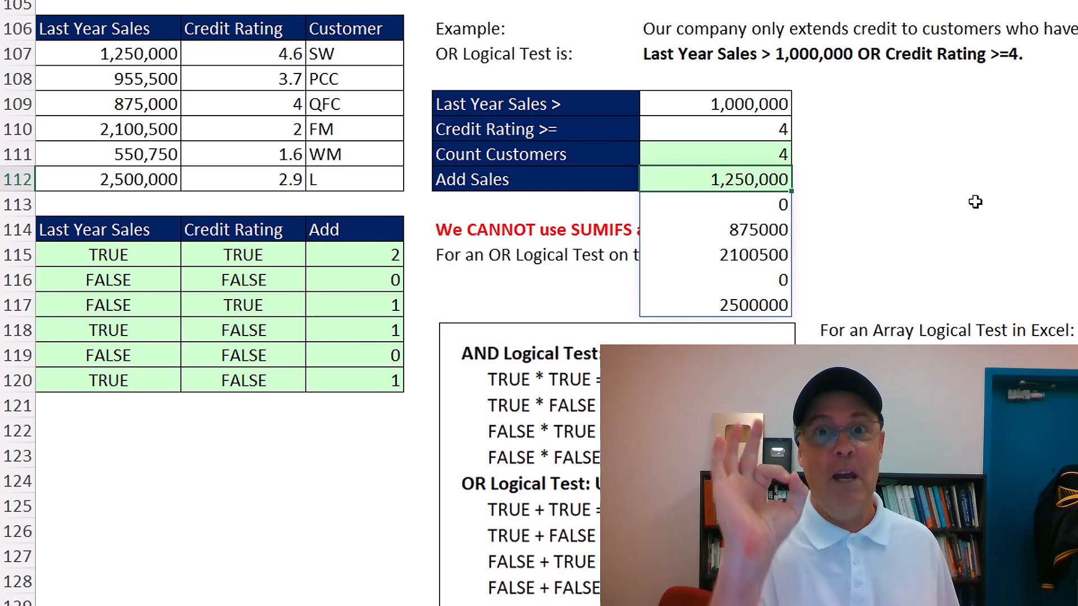
Step: Enclose the IF formula in G112 in SUM to total the sales of customers meeting either criterion, entering it as an array formula
{"action": "key", "text": "F2"}
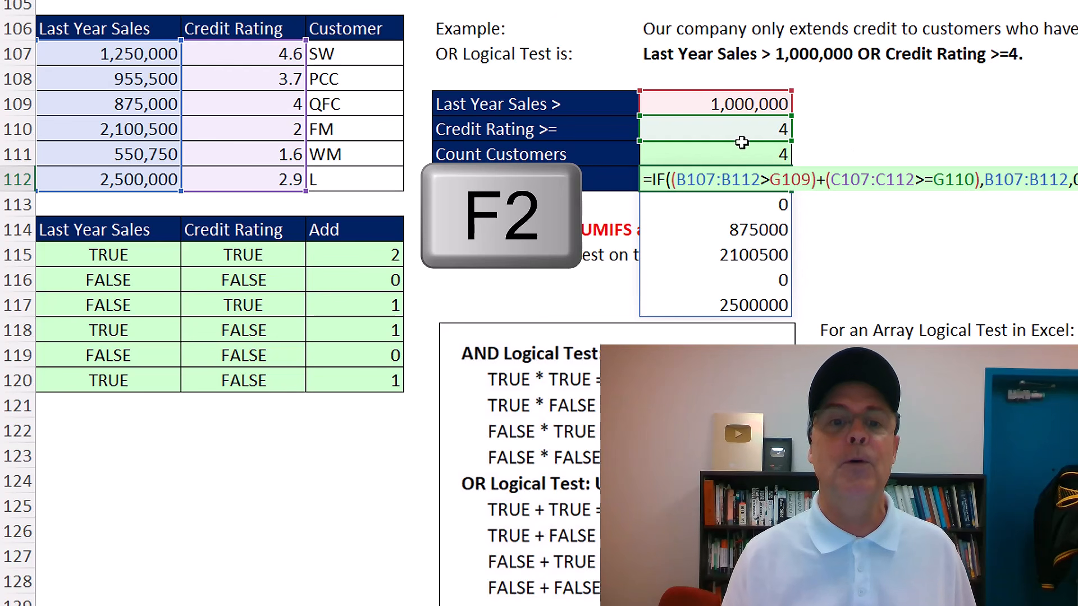
{"action": "left_click", "coordinate": [653, 180]}
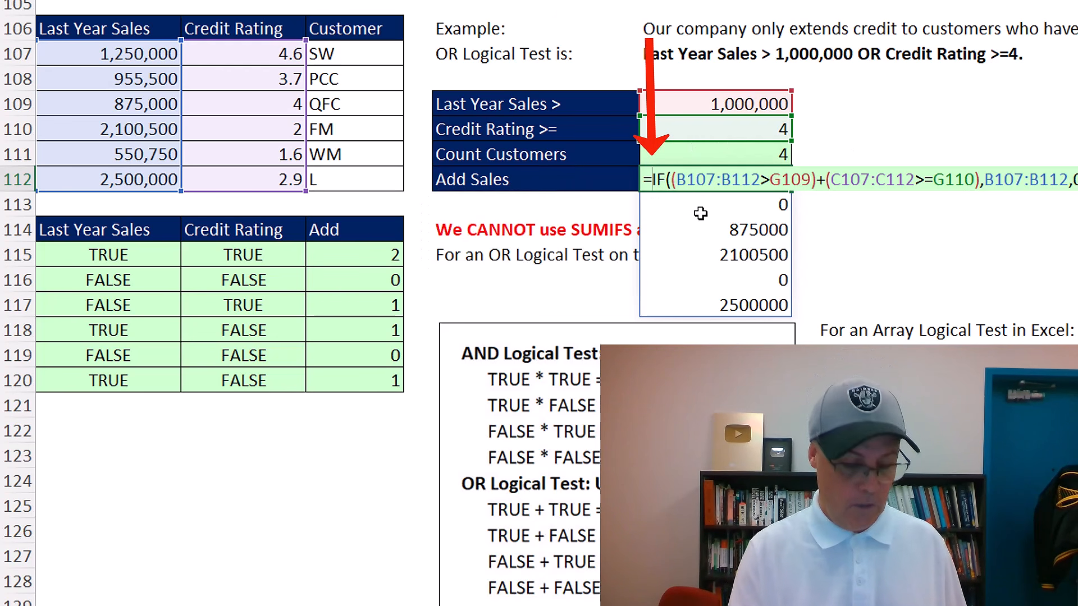
{"action": "type", "text": "SUM("}
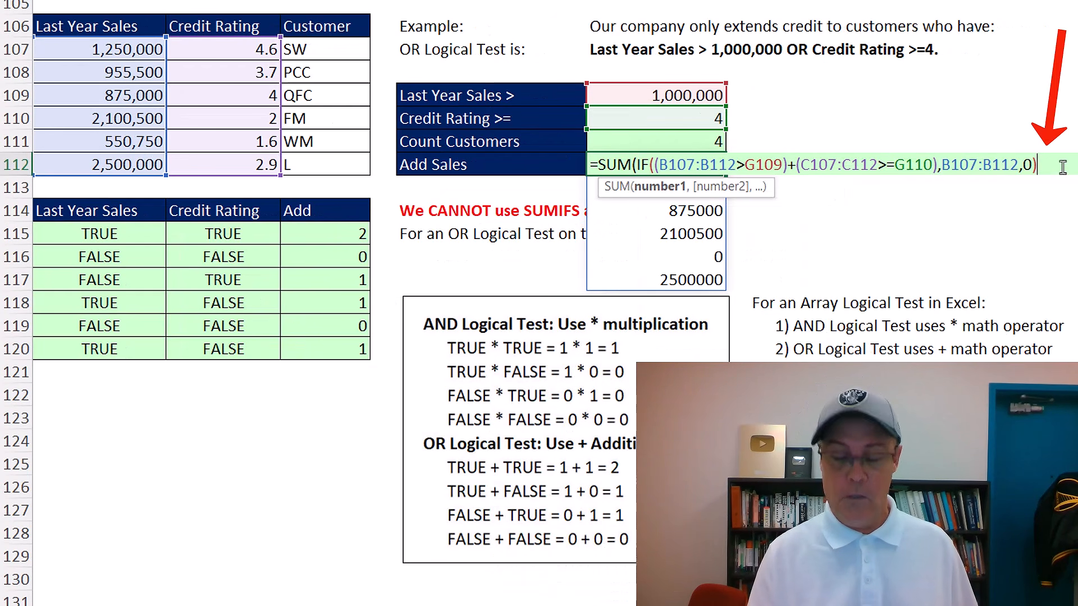
{"action": "key", "text": "ctrl+shift+Return"}
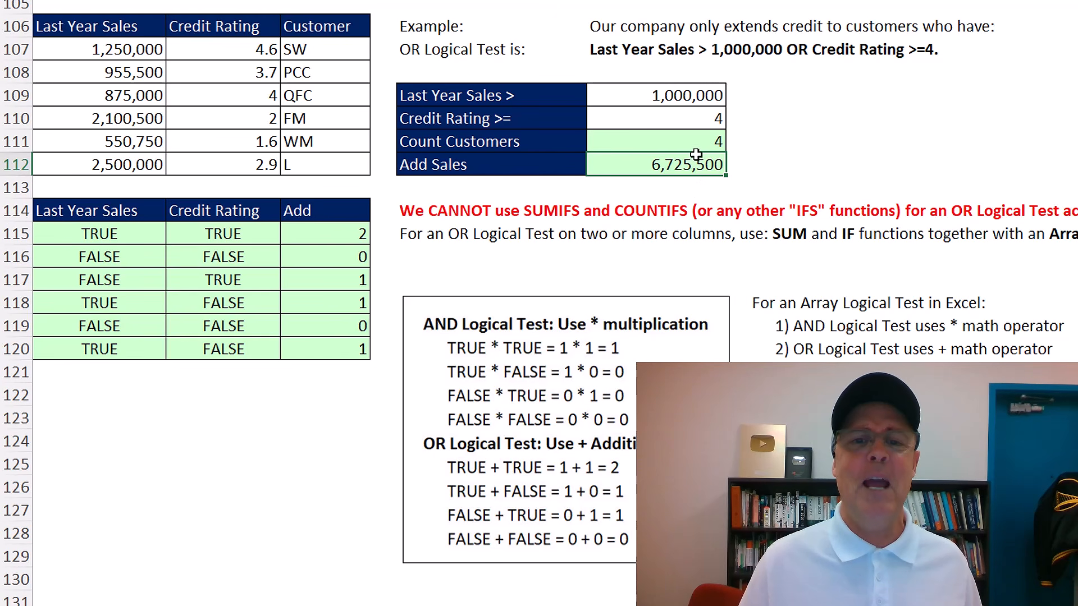
Step: Test the formulas by setting the Last Year Sales hurdle to 2,000,000 and the Credit Rating hurdle to 2
{"action": "left_click", "coordinate": [678, 97]}
{"action": "key", "text": "Delete"}
{"action": "type", "text": "2,000,000"}
{"action": "key", "text": "Return"}
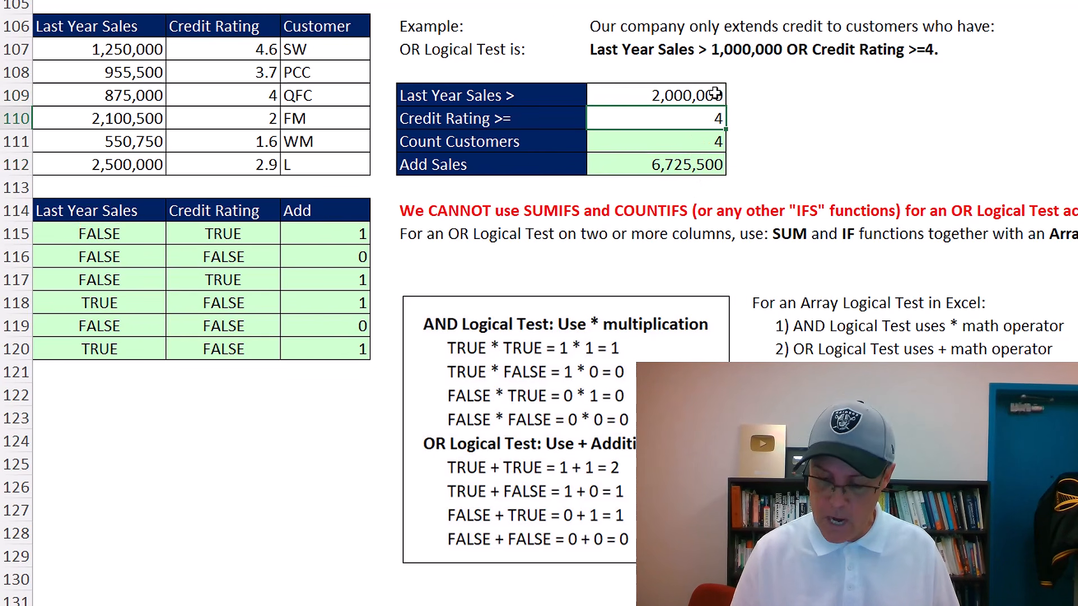
{"action": "type", "text": "2"}
{"action": "key", "text": "Return"}
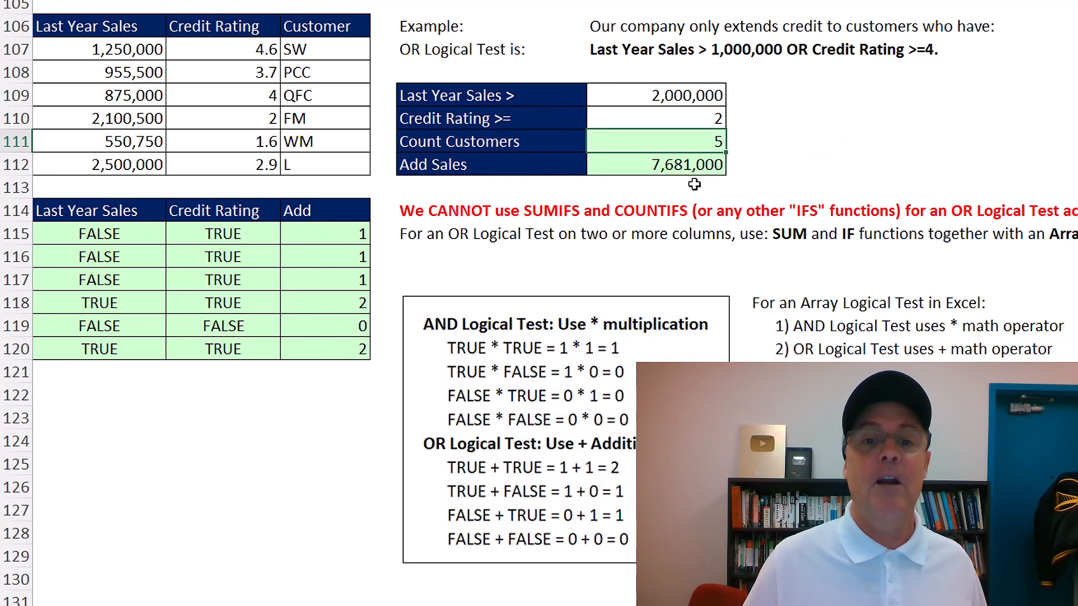
Step: Undo the test changes to the Last Year Sales and Credit Rating hurdles
{"action": "key", "text": "ctrl+z"}
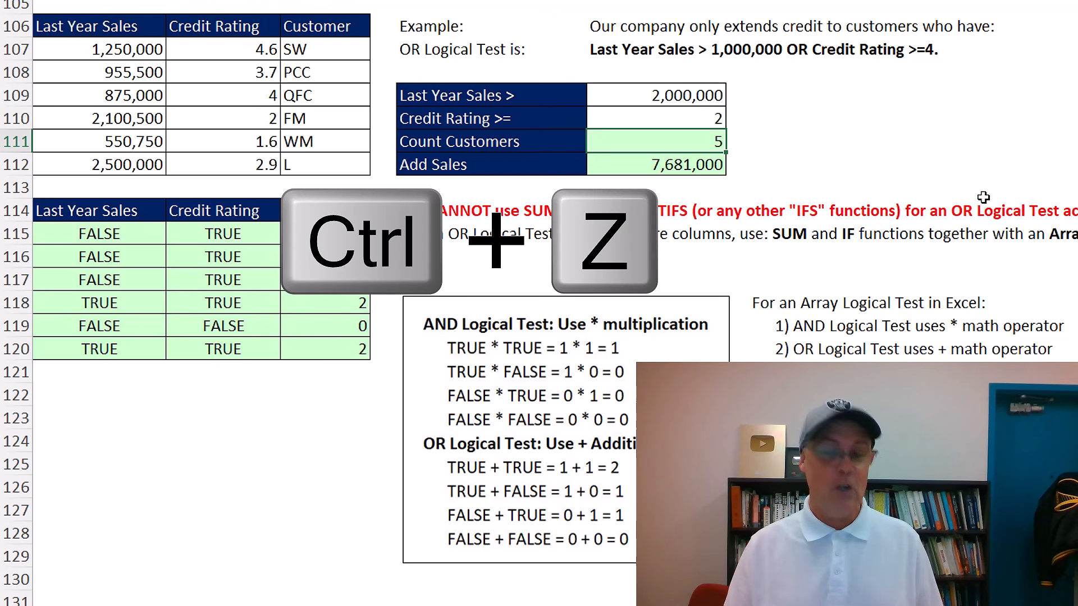
{"action": "key", "text": "ctrl+z"}
{"action": "key", "text": "ctrl+z"}
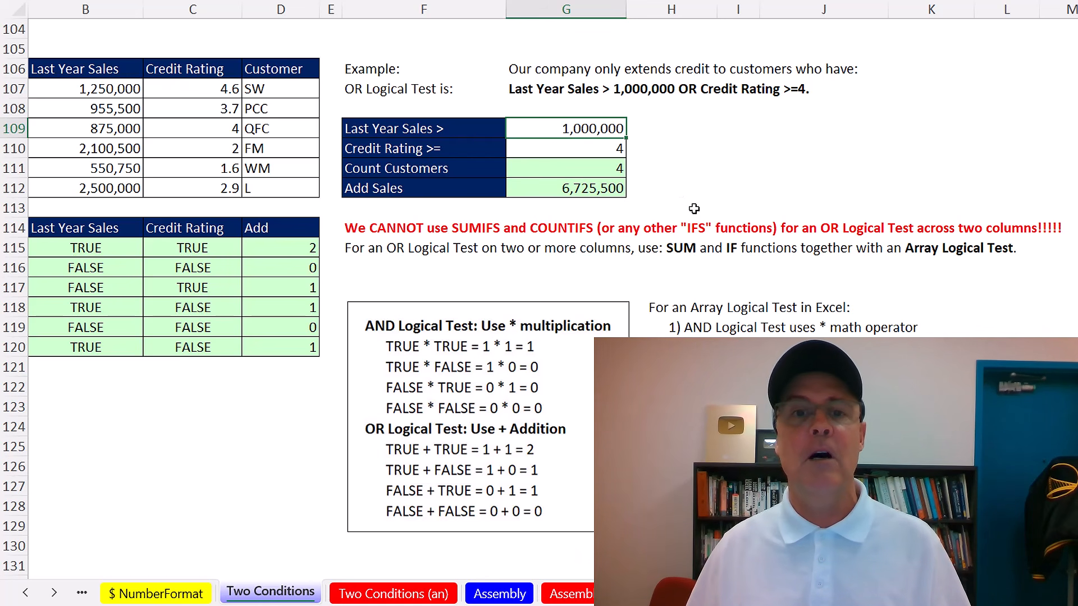
Step: Look back over the OR and AND examples on this sheet and open the Assembly worksheet
{"action": "scroll", "coordinate": [694, 209], "scroll_direction": "up", "scroll_amount": 9}
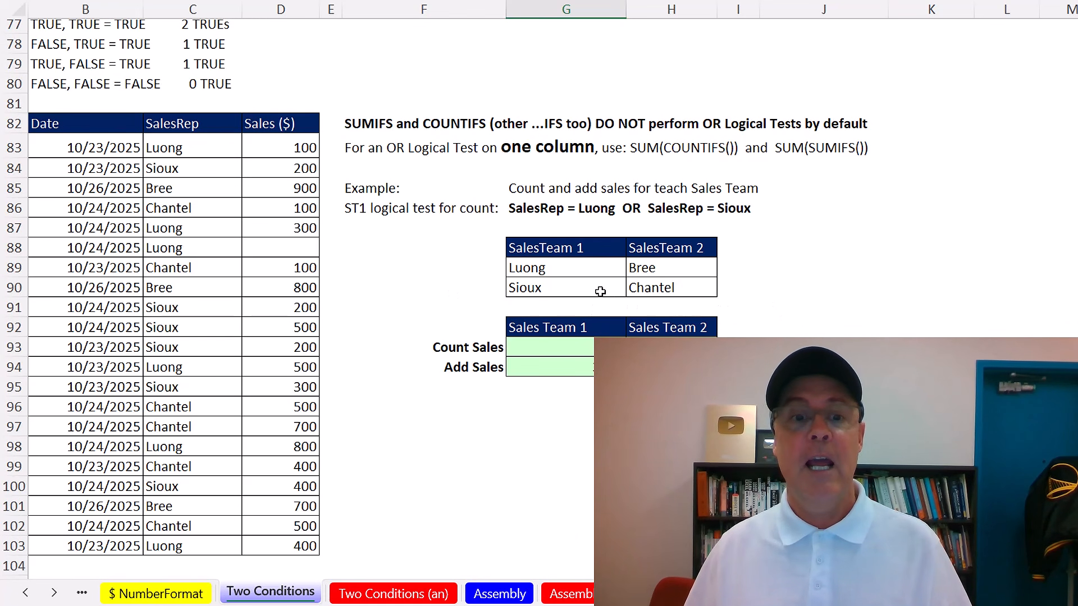
{"action": "scroll", "coordinate": [413, 380], "scroll_direction": "up", "scroll_amount": 10}
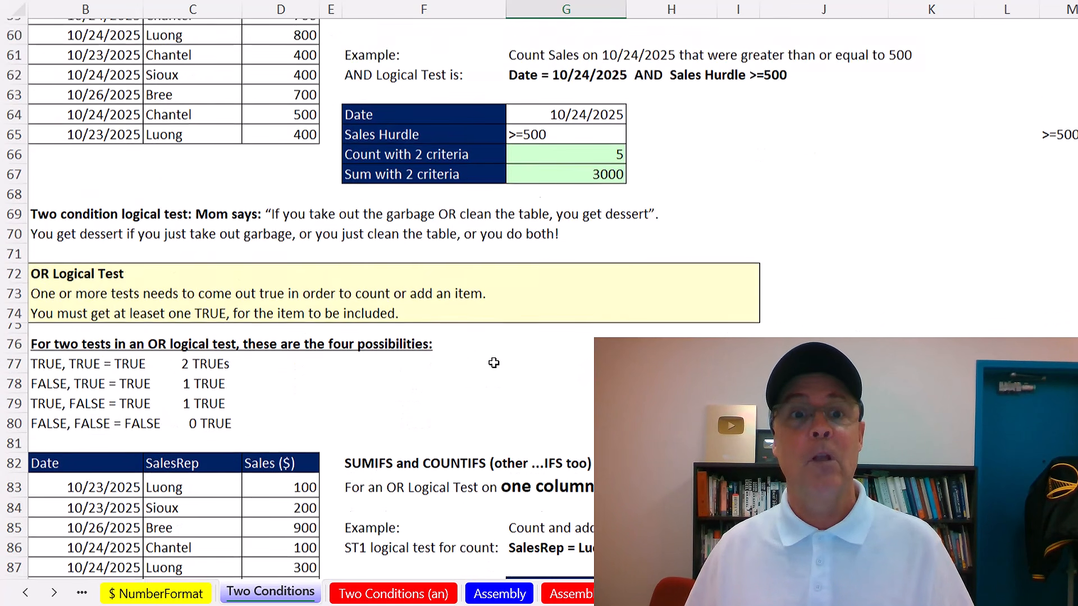
{"action": "scroll", "coordinate": [904, 282], "scroll_direction": "up", "scroll_amount": 1}
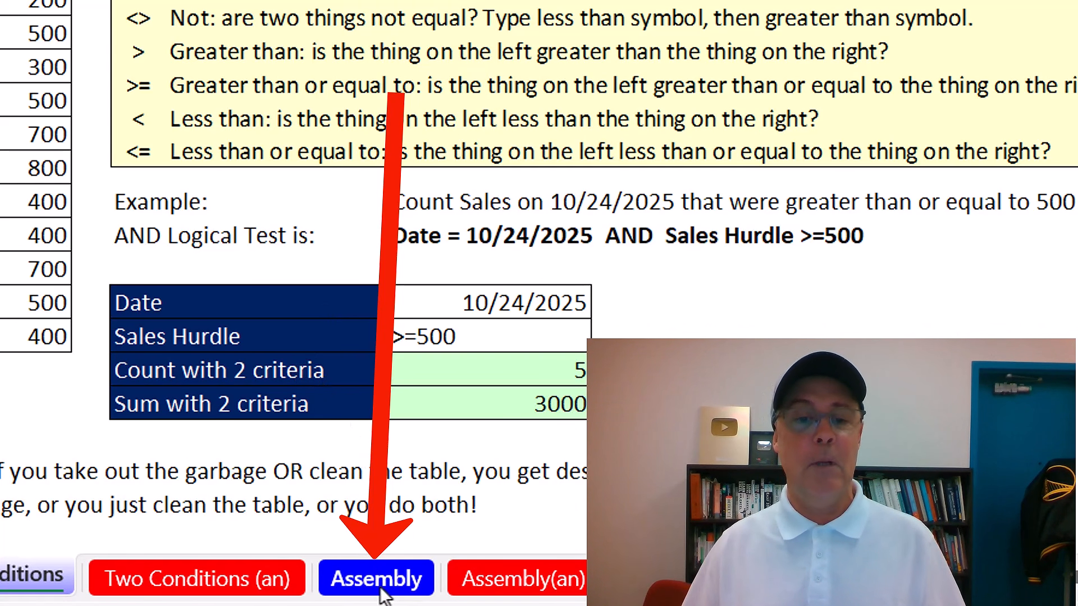
{"action": "key", "text": "ctrl+Page_Down"}
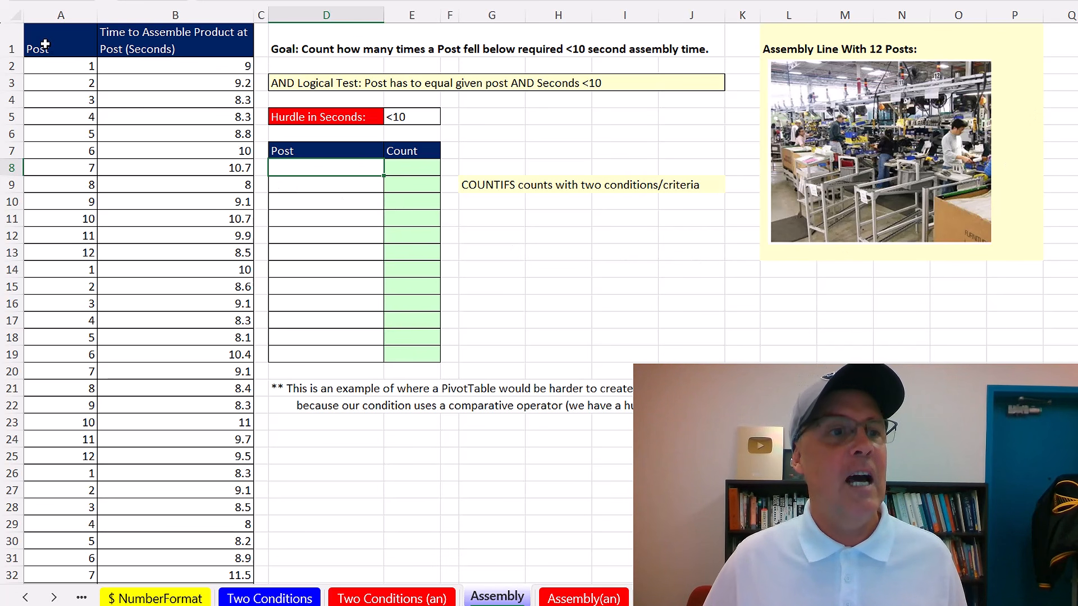
Step: List post numbers 1 to 12 in the Post column by entering =SEQUENCE(12) in D8
{"action": "left_click_drag", "start_coordinate": [59, 68], "coordinate": [83, 455]}
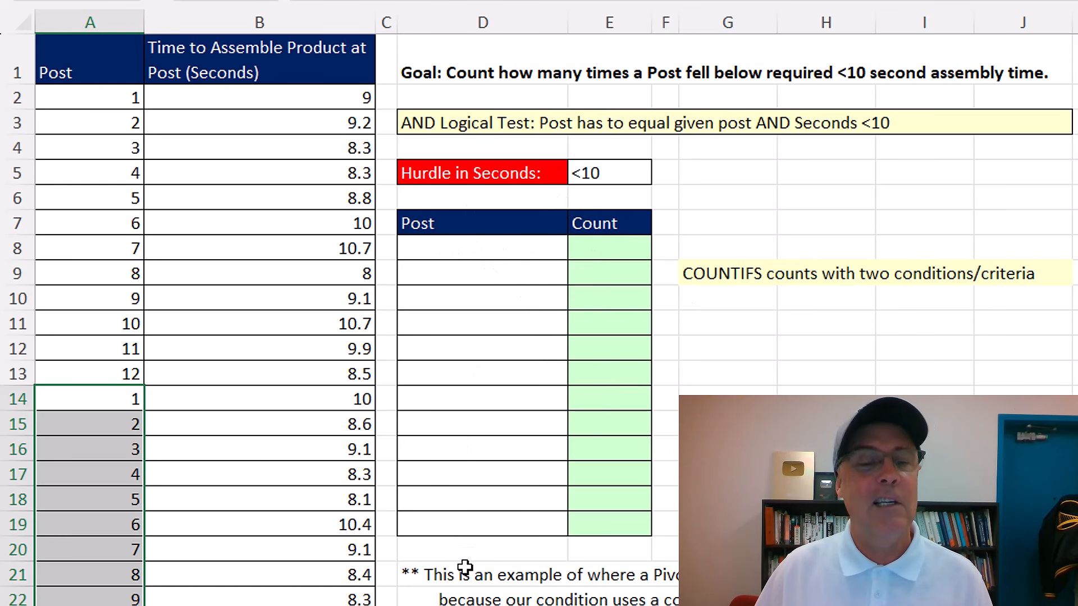
{"action": "left_click", "coordinate": [507, 254]}
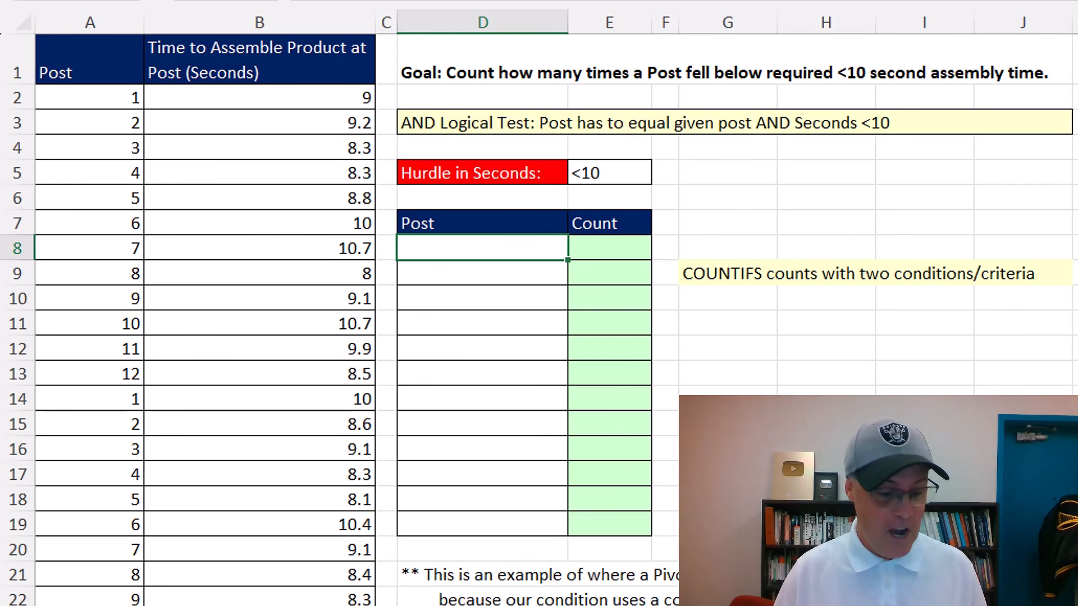
{"action": "type", "text": "=seq"}
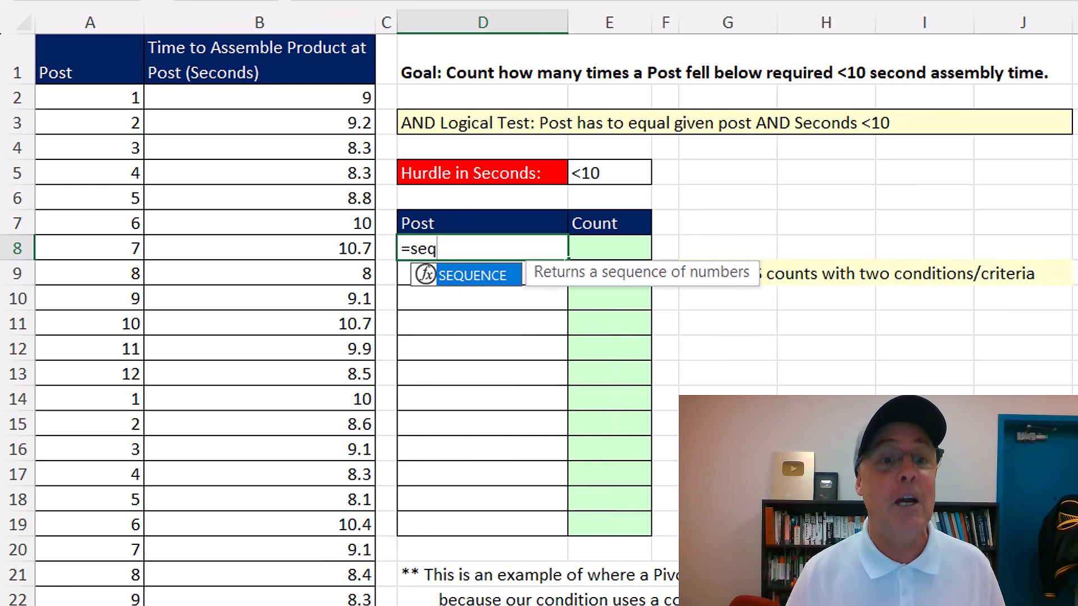
{"action": "key", "text": "Tab"}
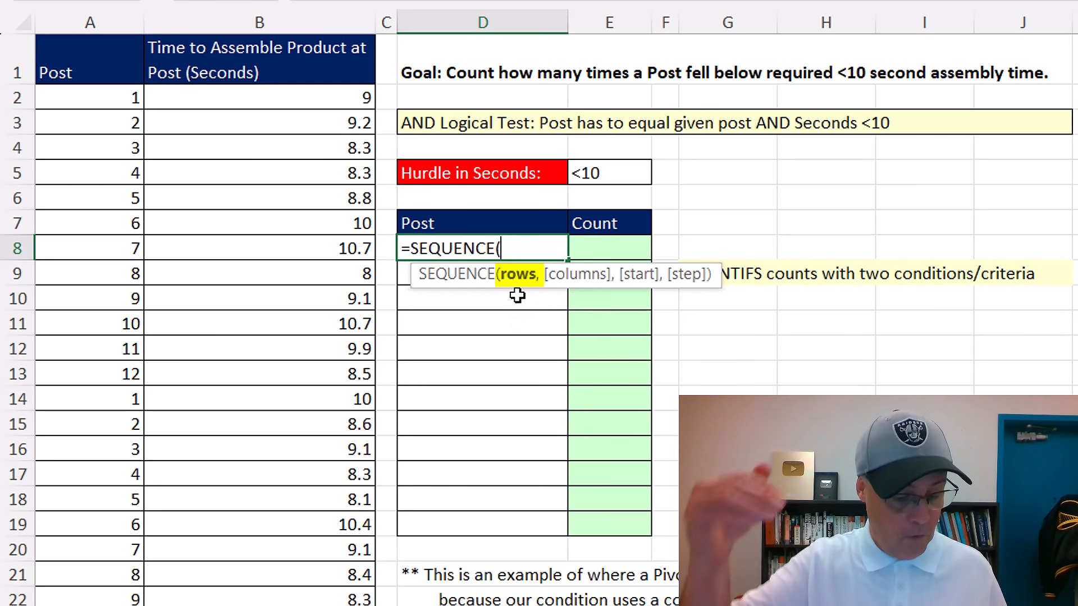
{"action": "type", "text": "12"}
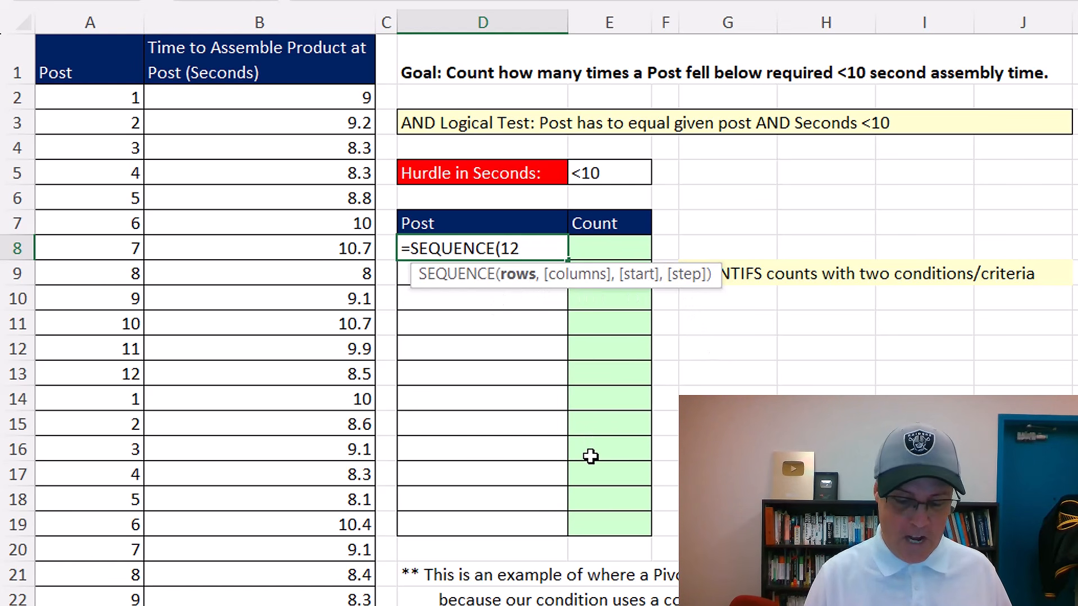
{"action": "type", "text": ")"}
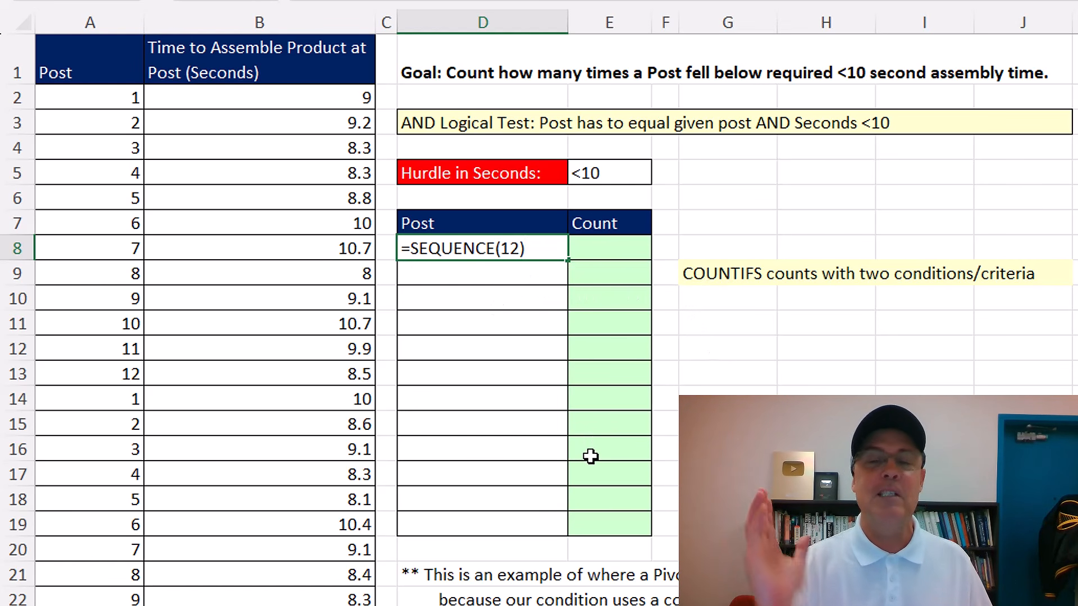
{"action": "key", "text": "Tab"}
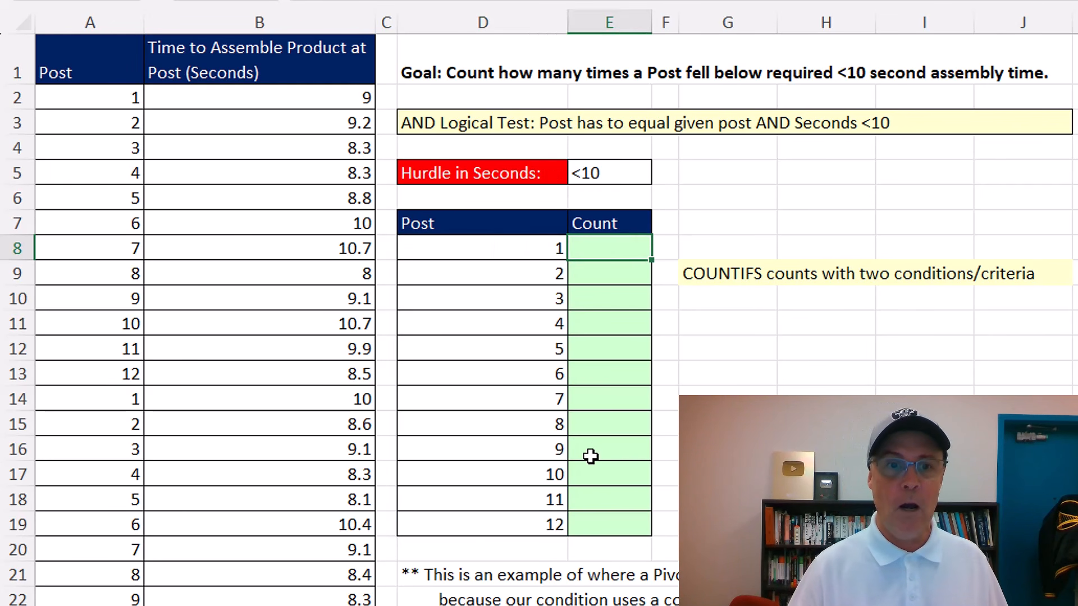
Step: Start a COUNTIFS formula in E8 with criteria range A2:A589 and the spilled post numbers D8# as its criteria
{"action": "type", "text": "=countifs"}
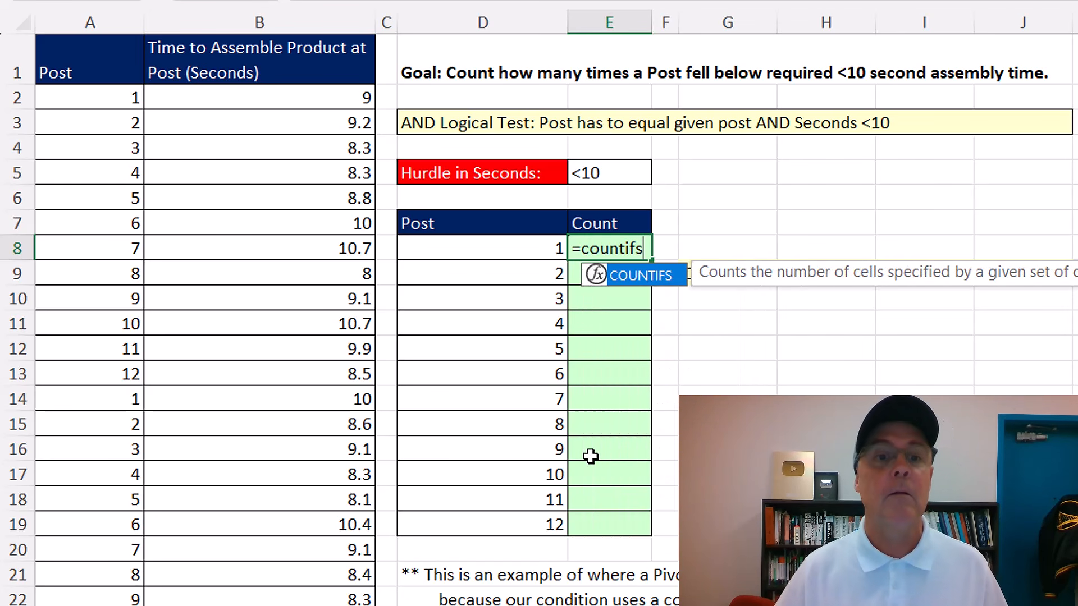
{"action": "key", "text": "Tab"}
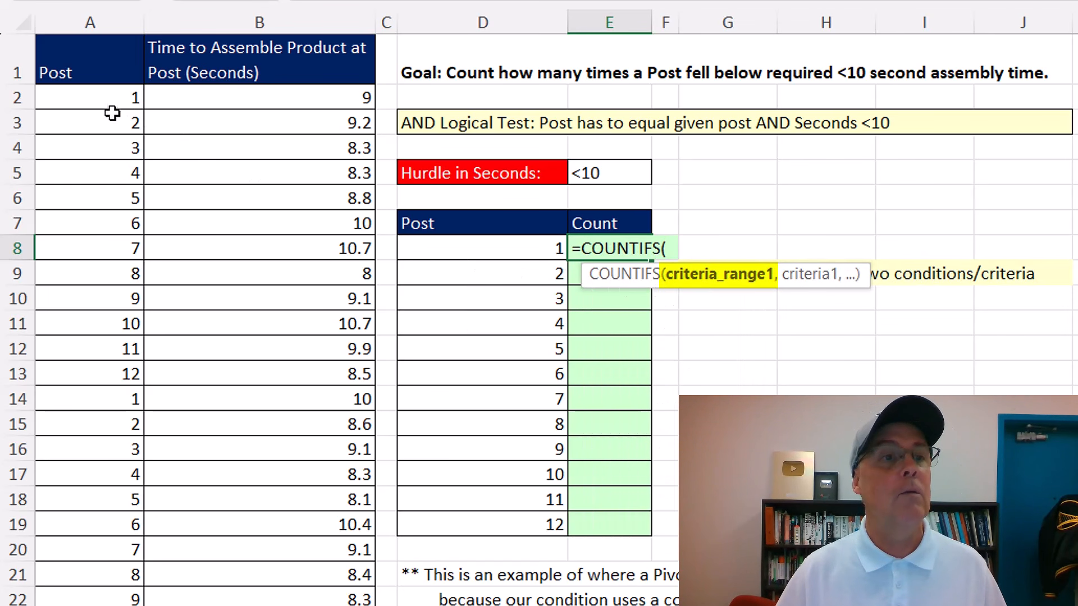
{"action": "left_click", "coordinate": [95, 101]}
{"action": "key", "text": "ctrl+shift+Down"}
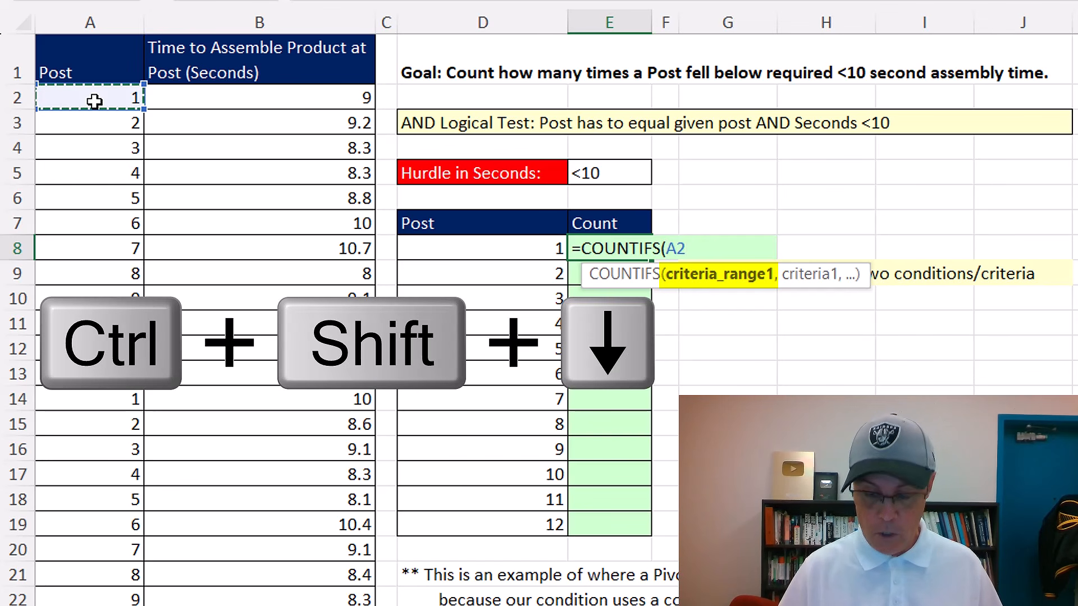
{"action": "key", "text": "ctrl+BackSpace"}
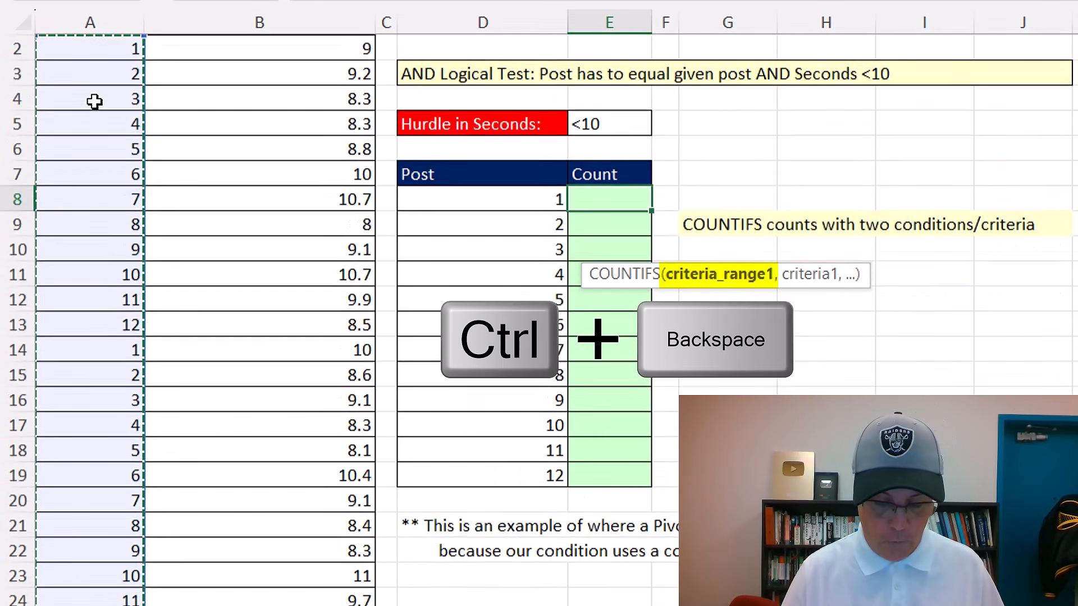
{"action": "type", "text": ","}
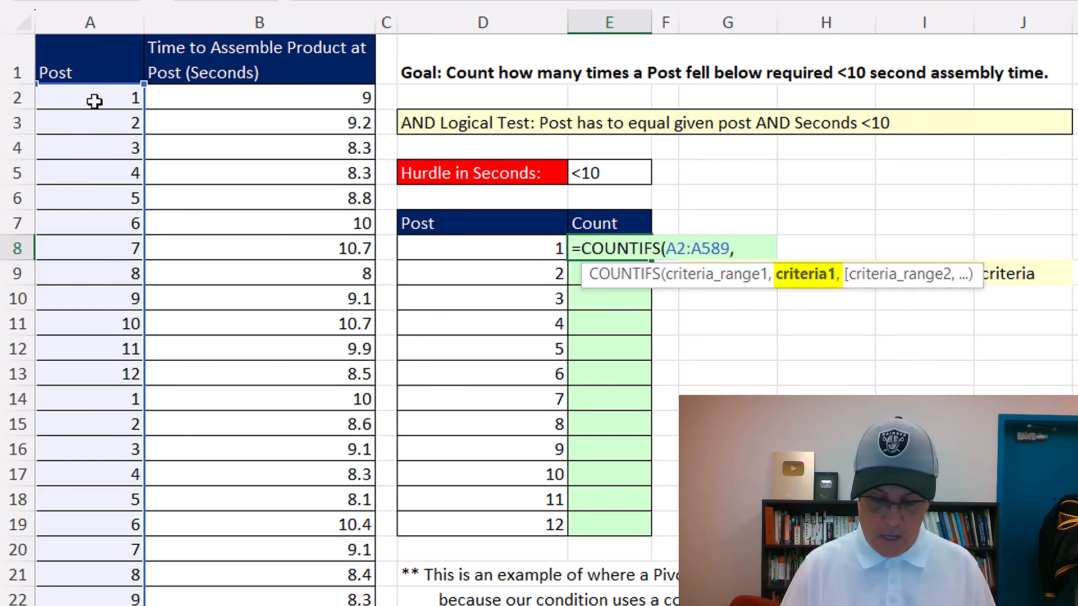
{"action": "key", "text": "Left"}
{"action": "type", "text": "#"}
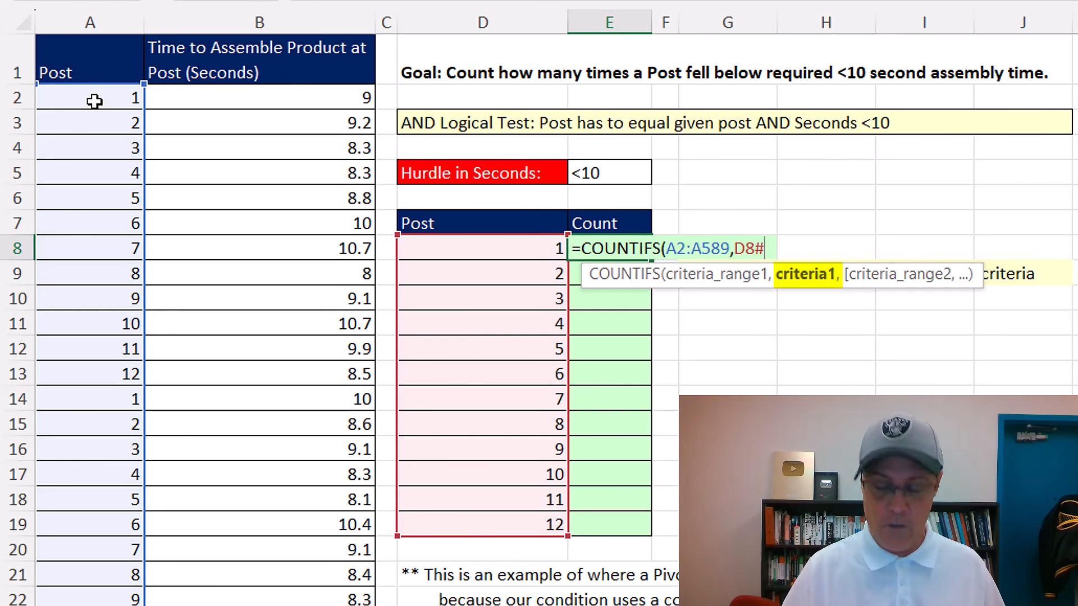
{"action": "type", "text": ","}
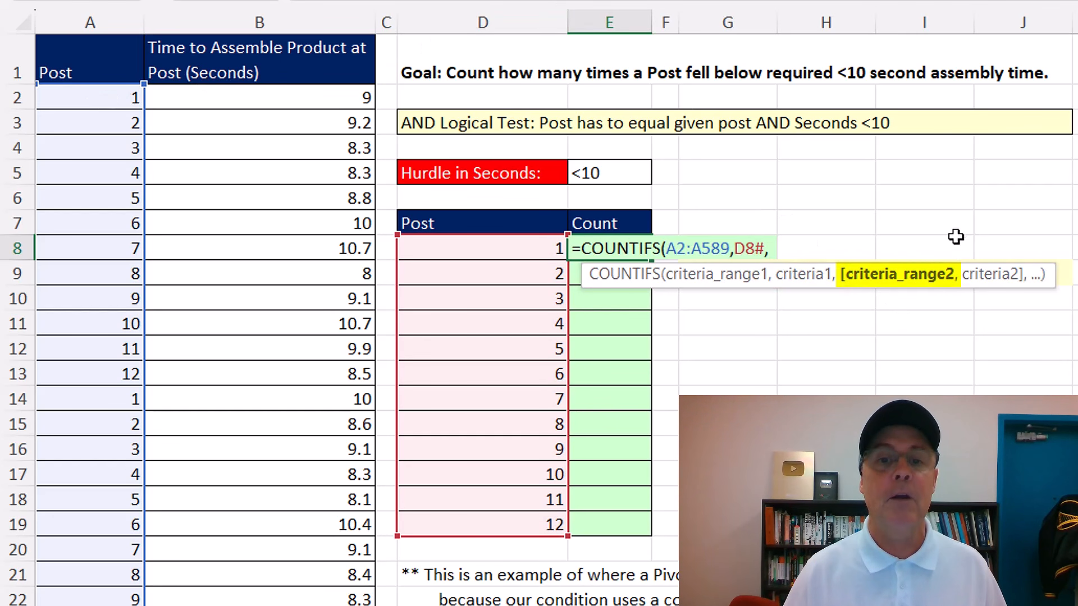
Step: Complete the COUNTIFS formula in E8 with second criteria range B2:B589 and the seconds hurdle in E5 as its criteria
{"action": "left_click", "coordinate": [284, 108]}
{"action": "key", "text": "ctrl+shift+Down"}
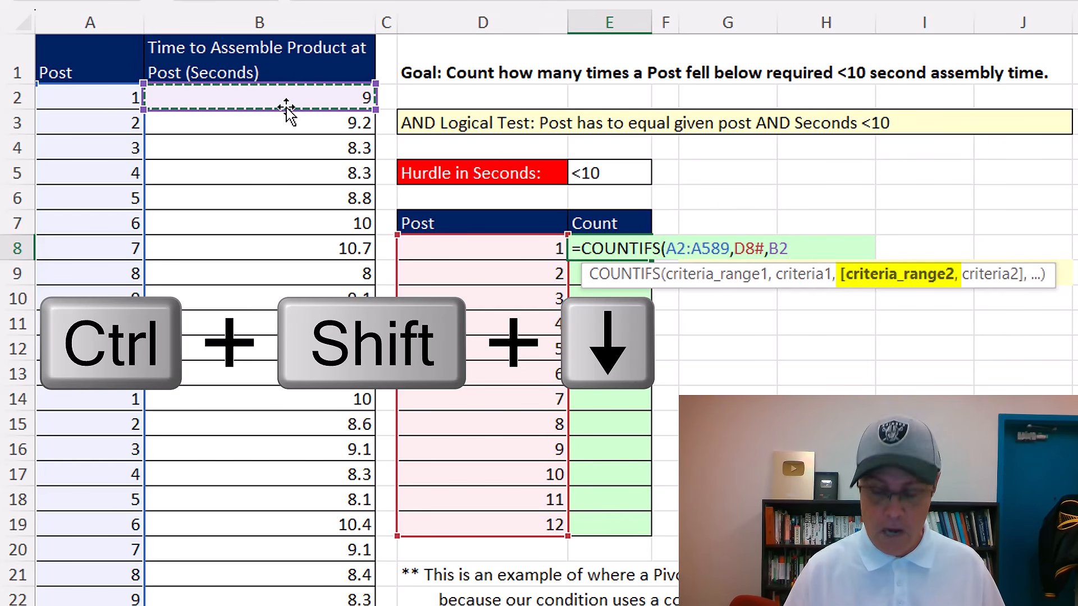
{"action": "key", "text": "ctrl+BackSpace"}
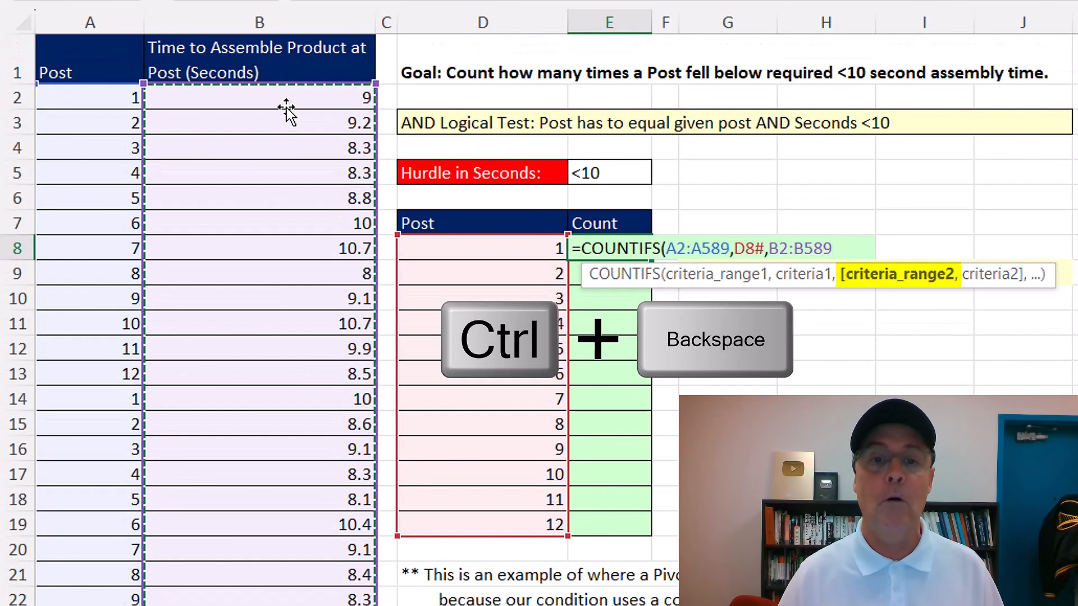
{"action": "type", "text": ","}
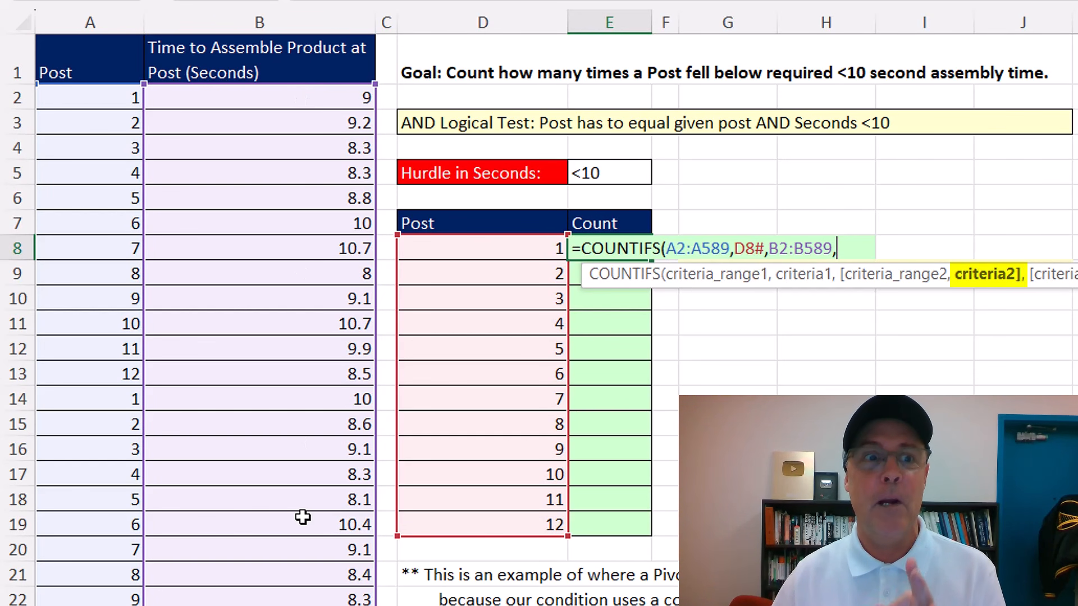
{"action": "left_click", "coordinate": [626, 174]}
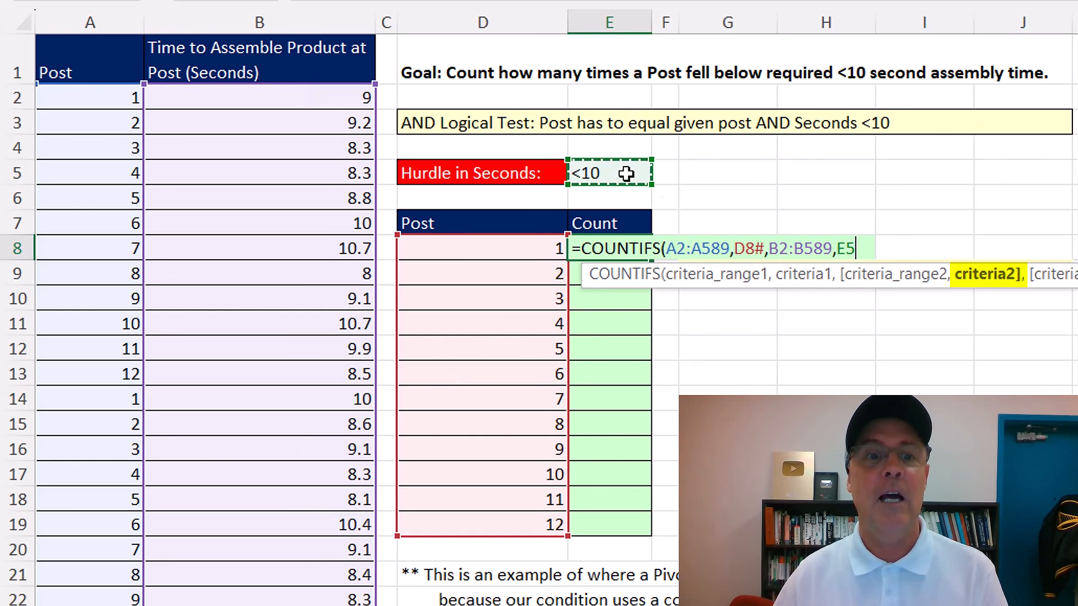
{"action": "type", "text": ")"}
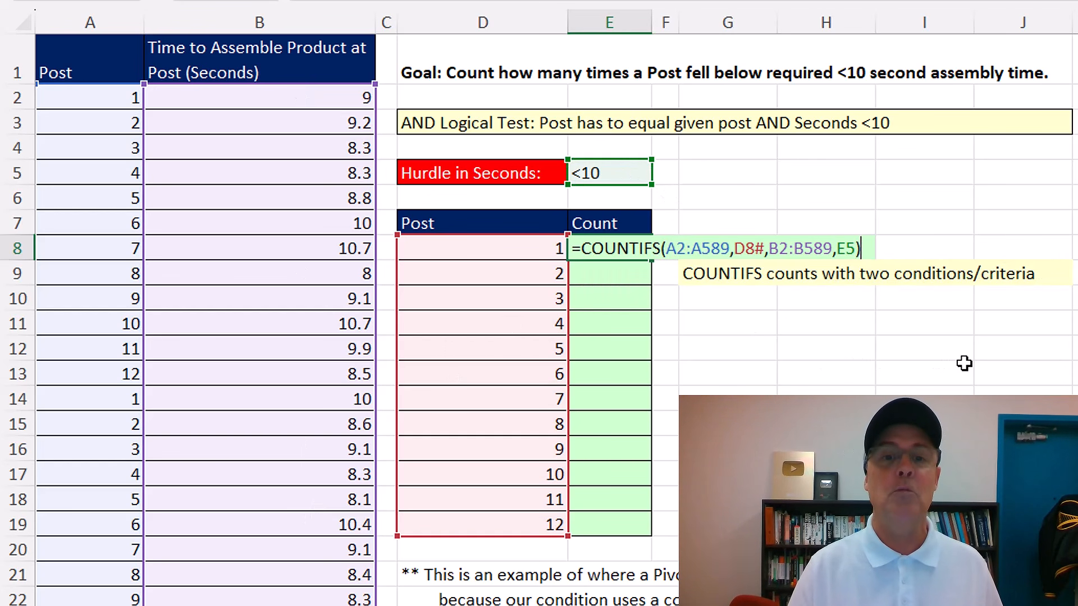
{"action": "key", "text": "ctrl+Return"}
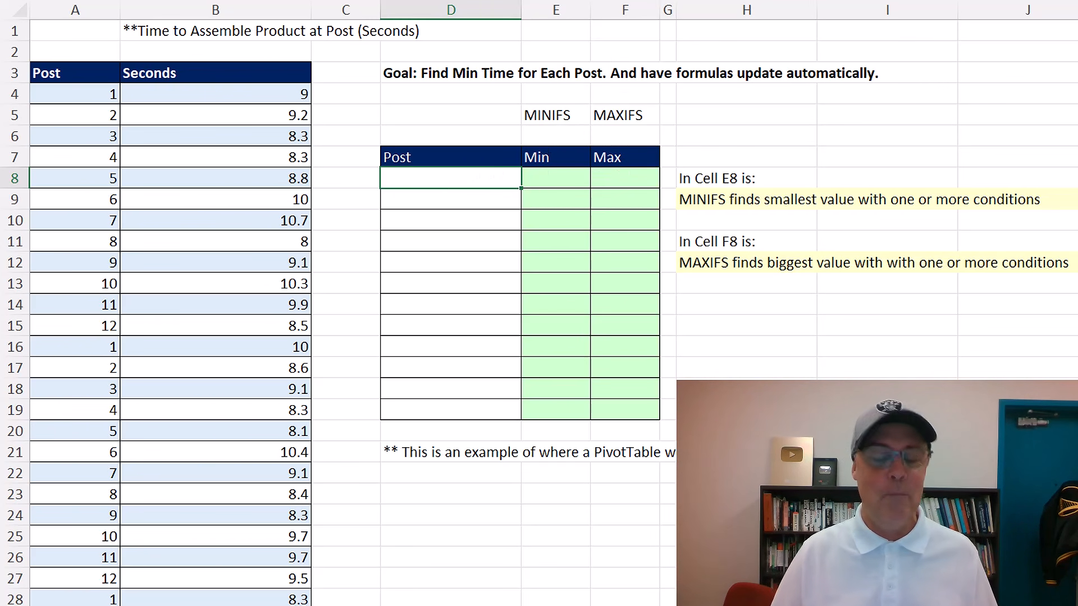
Step: List post numbers 1 to 12 on the Assembly(2) sheet by entering =SEQUENCE(12) in D8
{"action": "type", "text": "=seq"}
{"action": "key", "text": "Tab"}
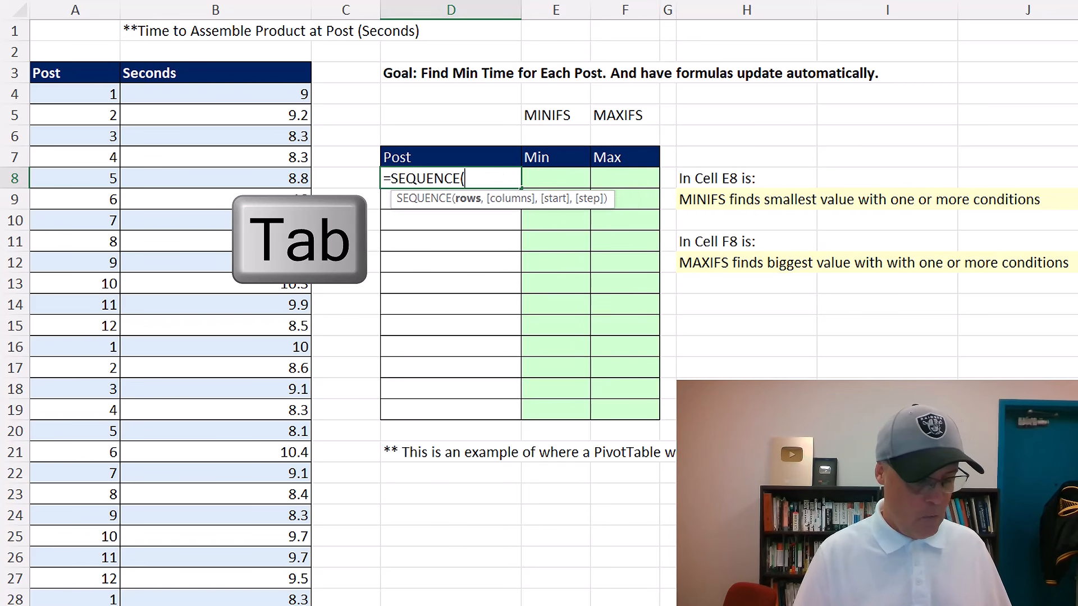
{"action": "type", "text": "12"}
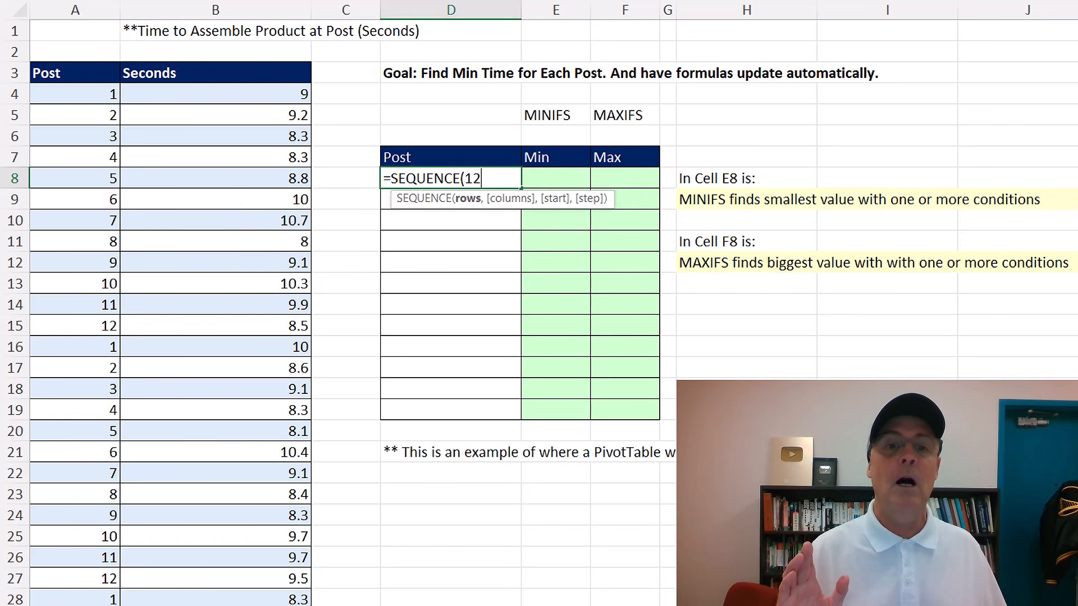
{"action": "key", "text": "Tab"}
Step: Start a MINIFS formula in E8 with the Seconds values B4:B591 as the min range
{"action": "type", "text": "=mini"}
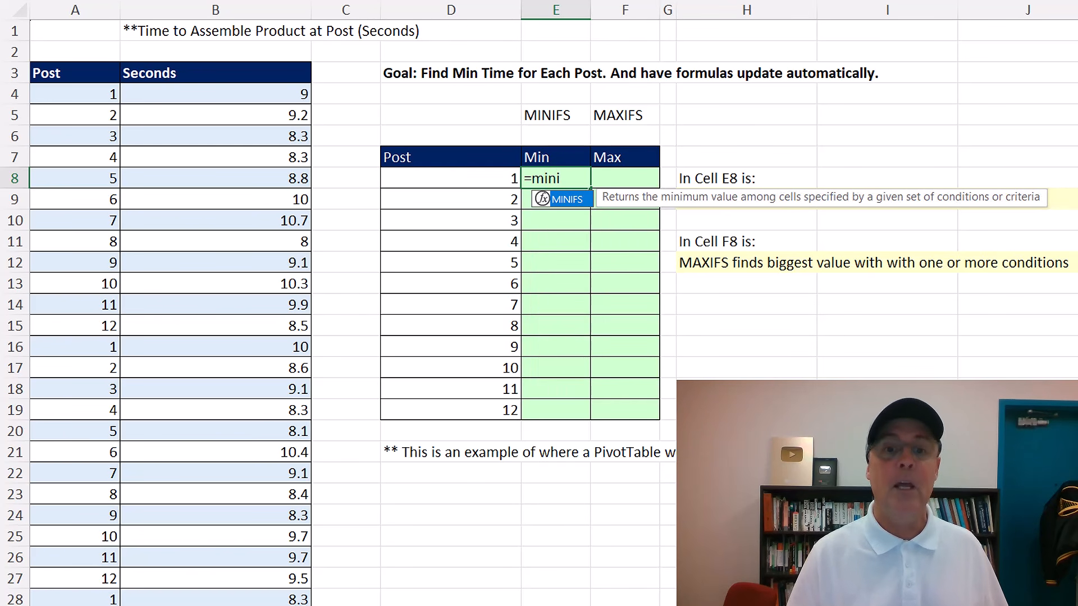
{"action": "key", "text": "Tab"}
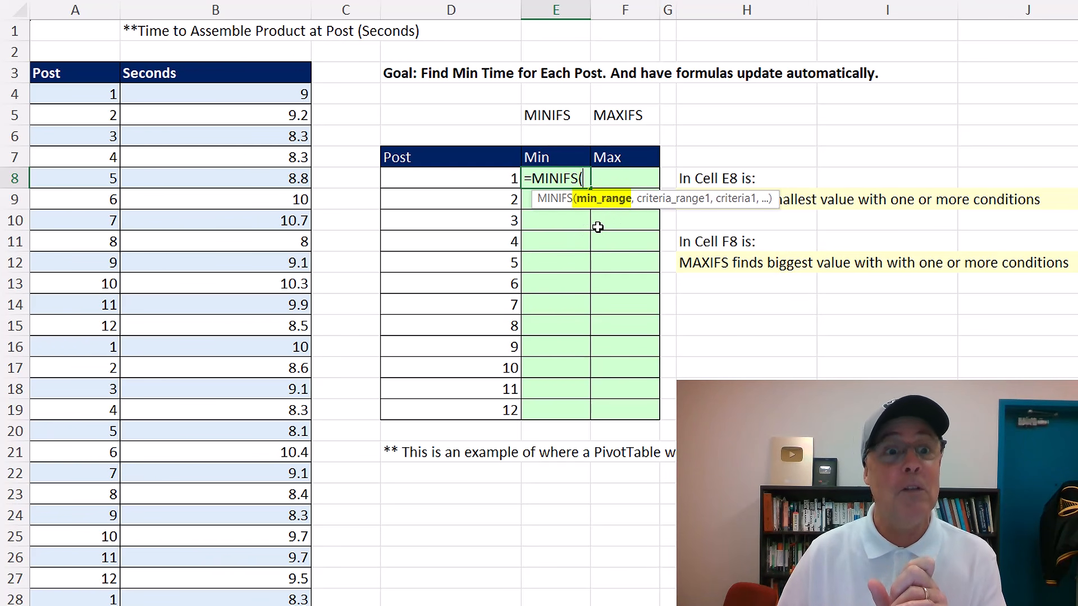
{"action": "left_click", "coordinate": [279, 100]}
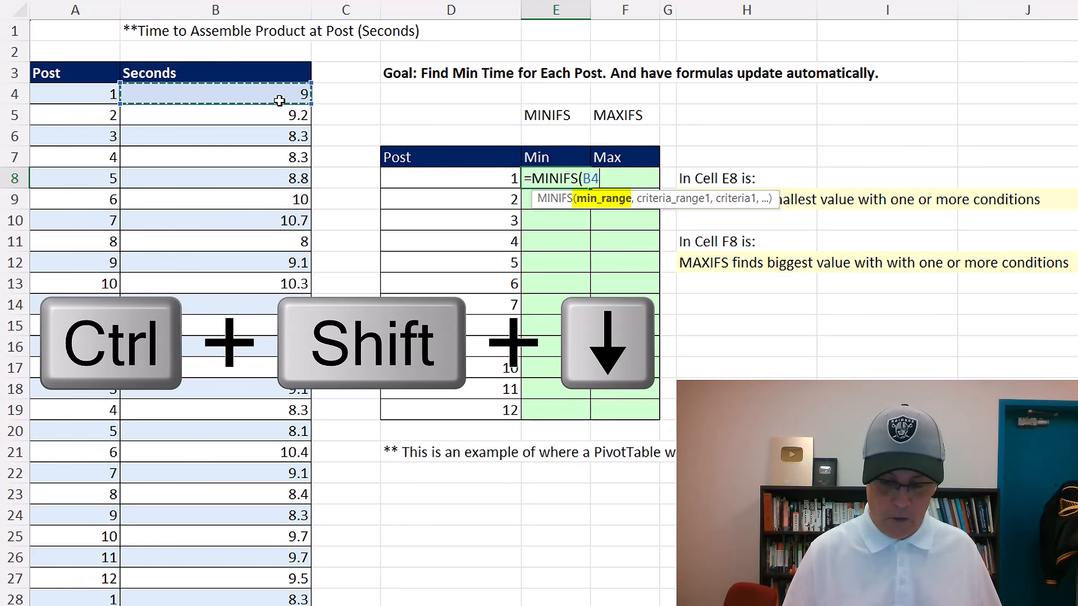
{"action": "key", "text": "ctrl+shift+Down"}
{"action": "key", "text": "ctrl+BackSpace"}
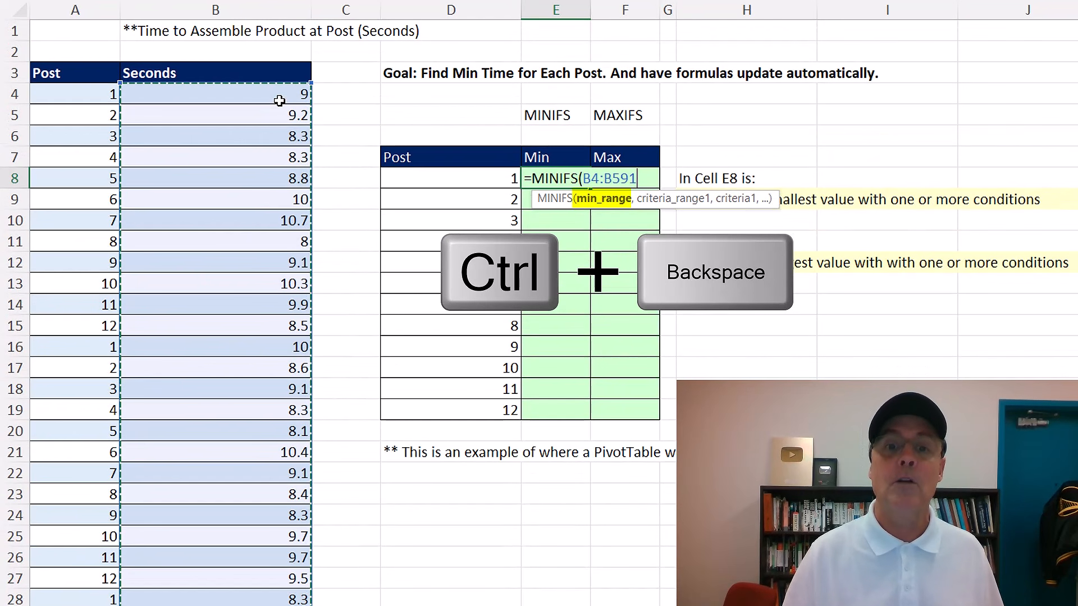
{"action": "type", "text": ","}
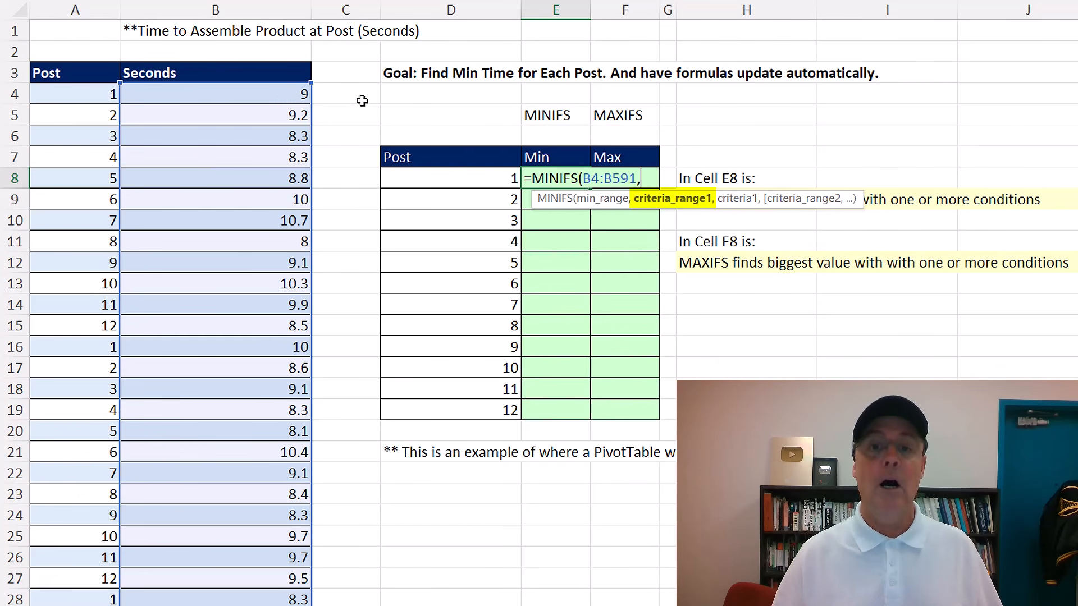
Step: Finish the MINIFS formula in E8 with criteria range A4:A591 and the spilled post numbers D8# as its criteria
{"action": "left_click", "coordinate": [111, 96]}
{"action": "key", "text": "ctrl+shift+Down"}
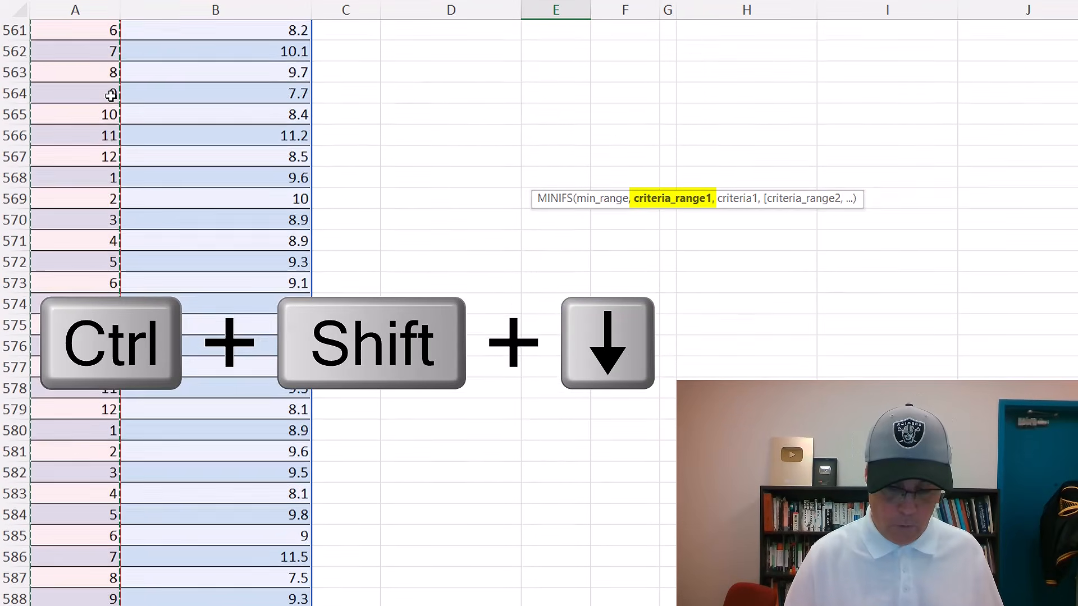
{"action": "key", "text": "ctrl+BackSpace"}
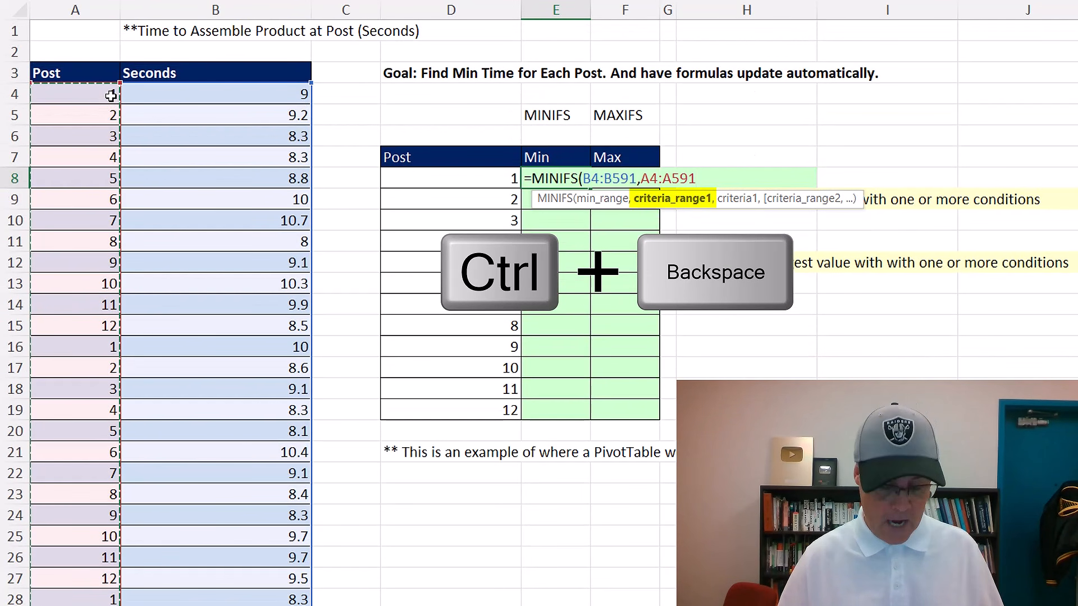
{"action": "type", "text": ","}
{"action": "key", "text": "Left"}
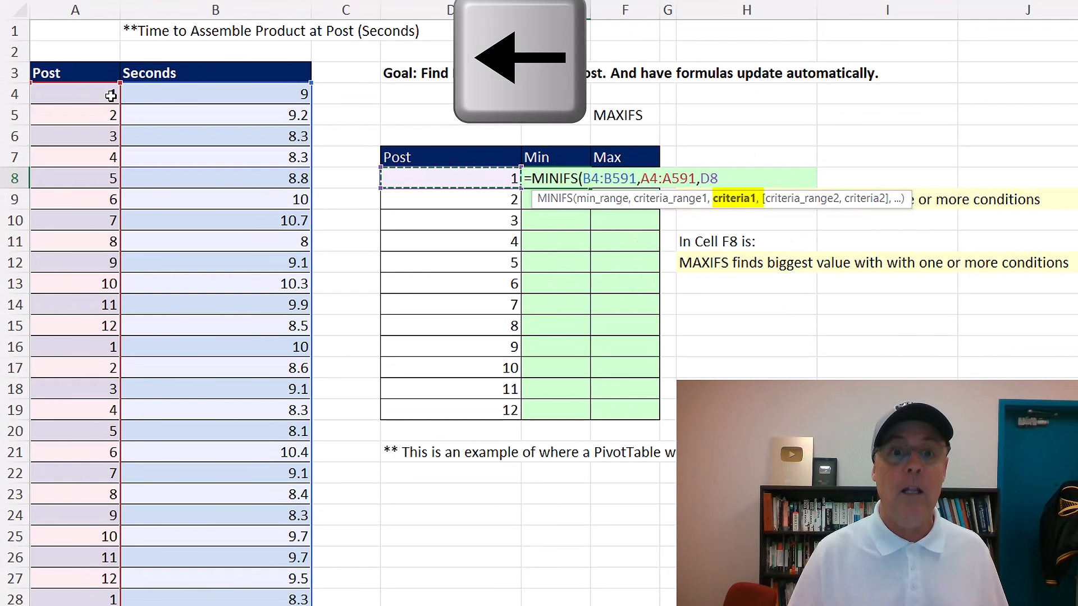
{"action": "type", "text": "#"}
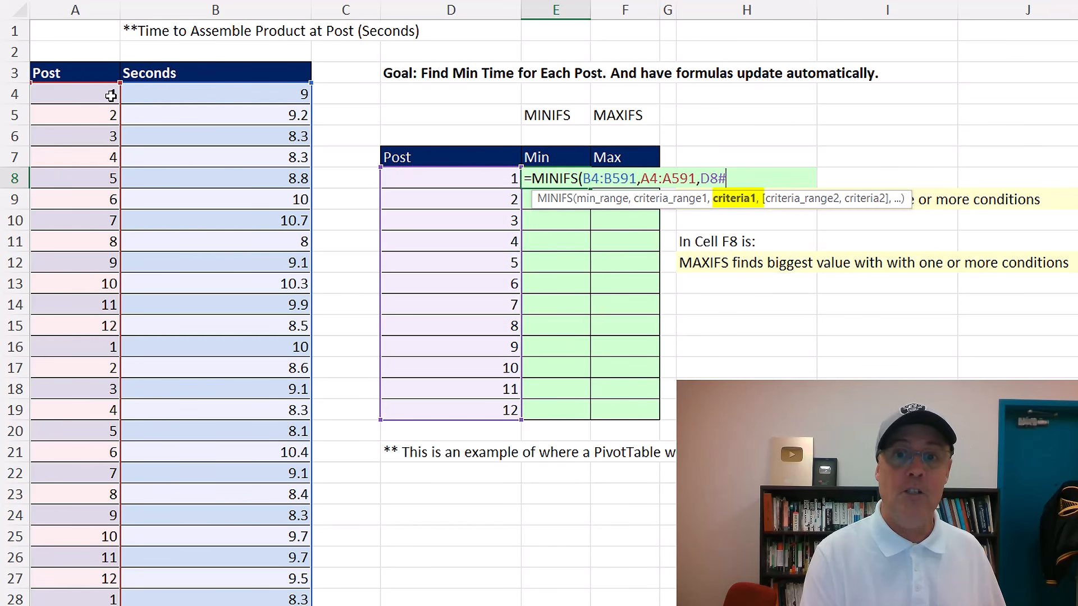
{"action": "key", "text": "ctrl+Return"}
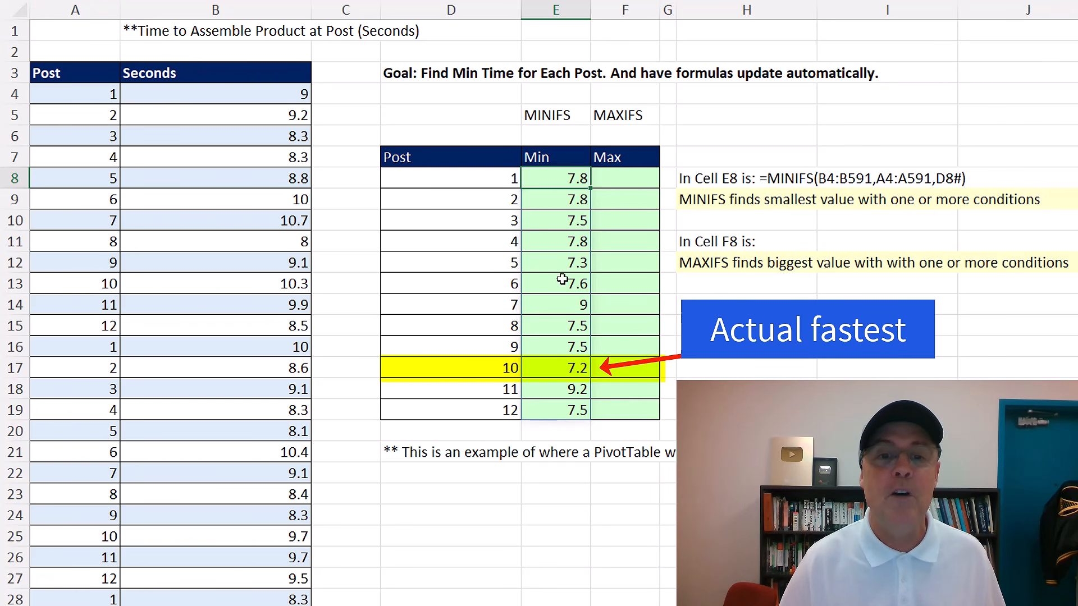
Step: Start a MAXIFS formula in F8 with the Seconds values B4:B591 as the max range
{"action": "left_click", "coordinate": [623, 178]}
{"action": "type", "text": "=m"}
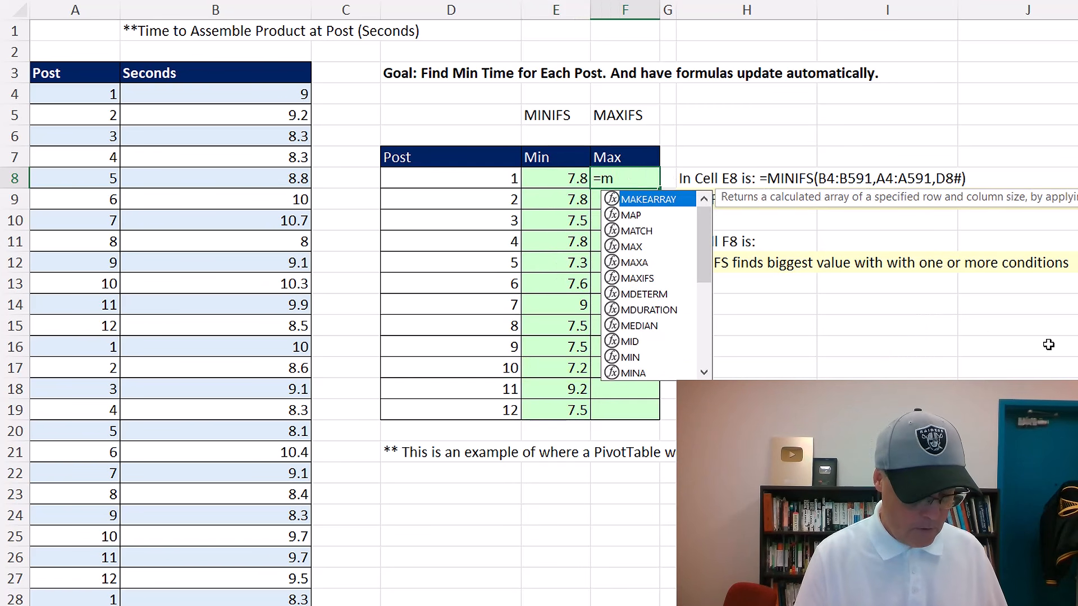
{"action": "type", "text": "axi"}
{"action": "key", "text": "Tab"}
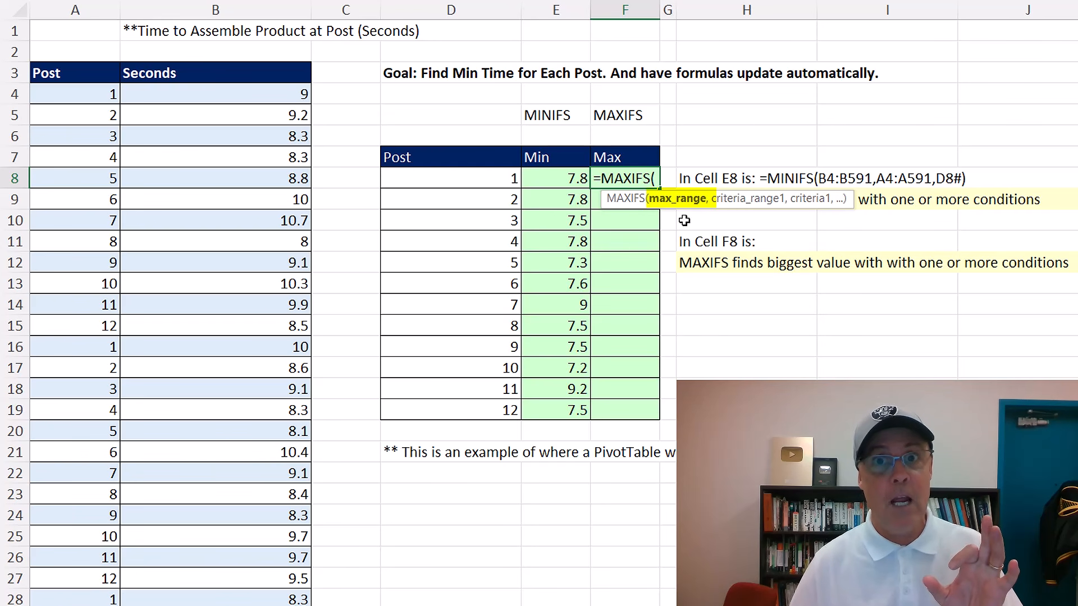
{"action": "left_click", "coordinate": [273, 101]}
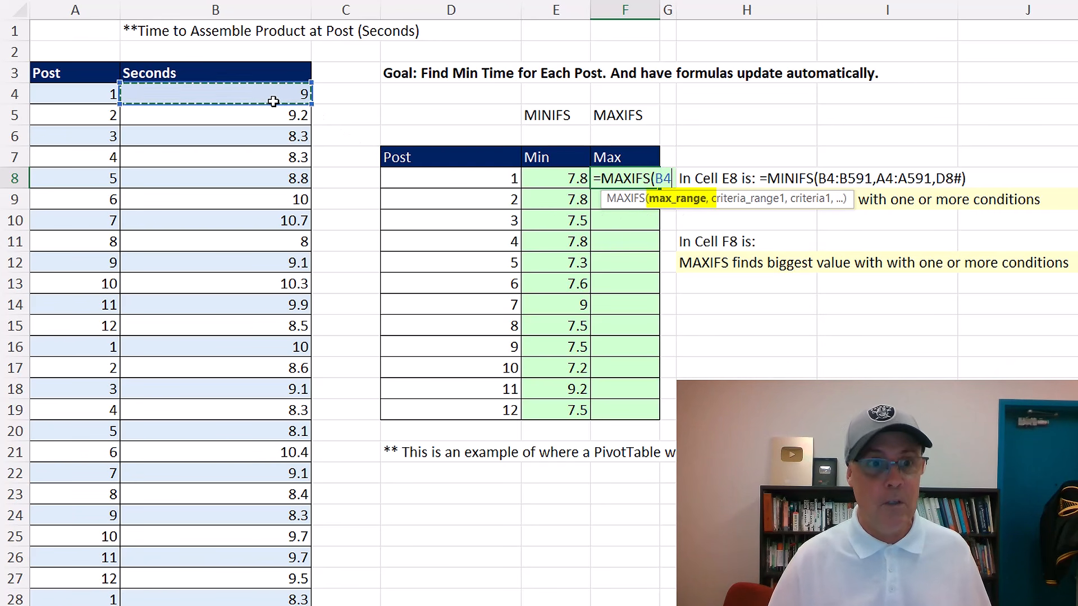
{"action": "key", "text": "ctrl+shift+Down"}
{"action": "key", "text": "ctrl+BackSpace"}
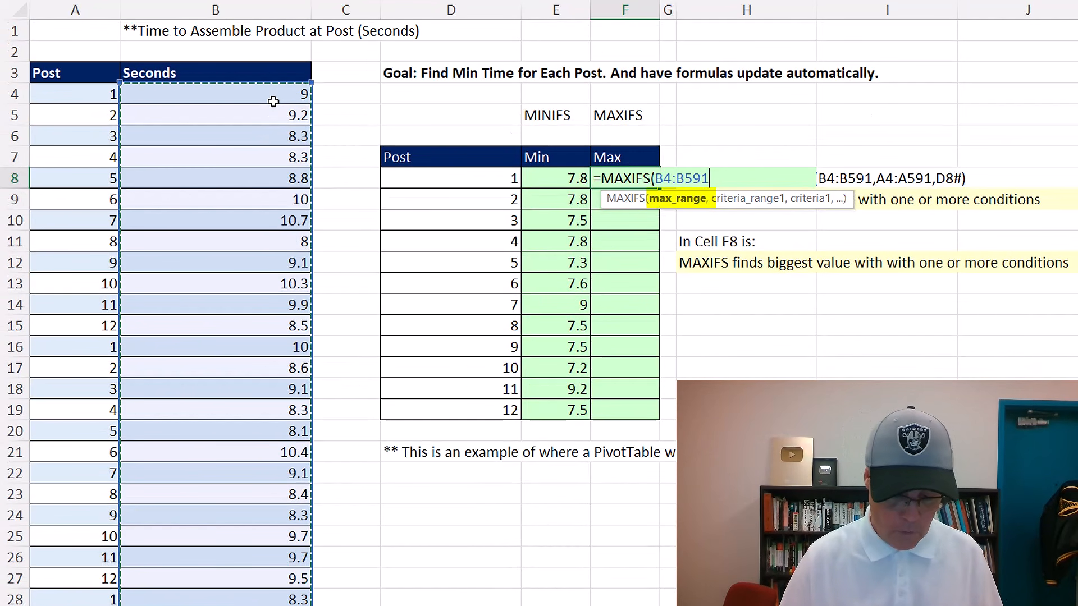
{"action": "type", "text": ","}
Step: Finish the MAXIFS formula in F8 with criteria range A4:A591 and the spilled post numbers D8# as its criteria
{"action": "left_click", "coordinate": [99, 99]}
{"action": "key", "text": "ctrl+shift+Down"}
{"action": "key", "text": "ctrl+BackSpace"}
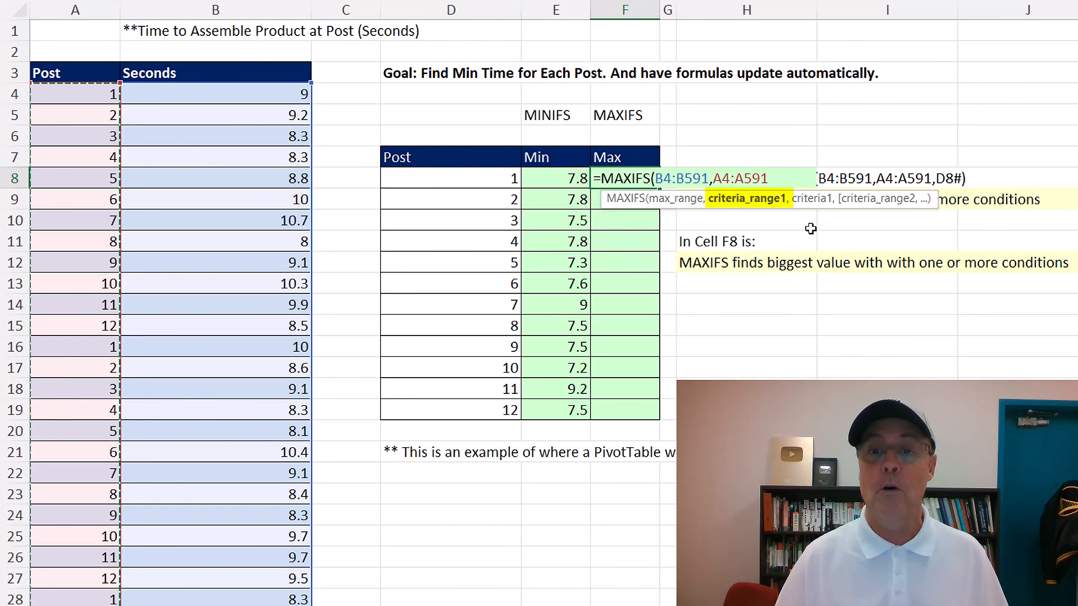
{"action": "type", "text": ","}
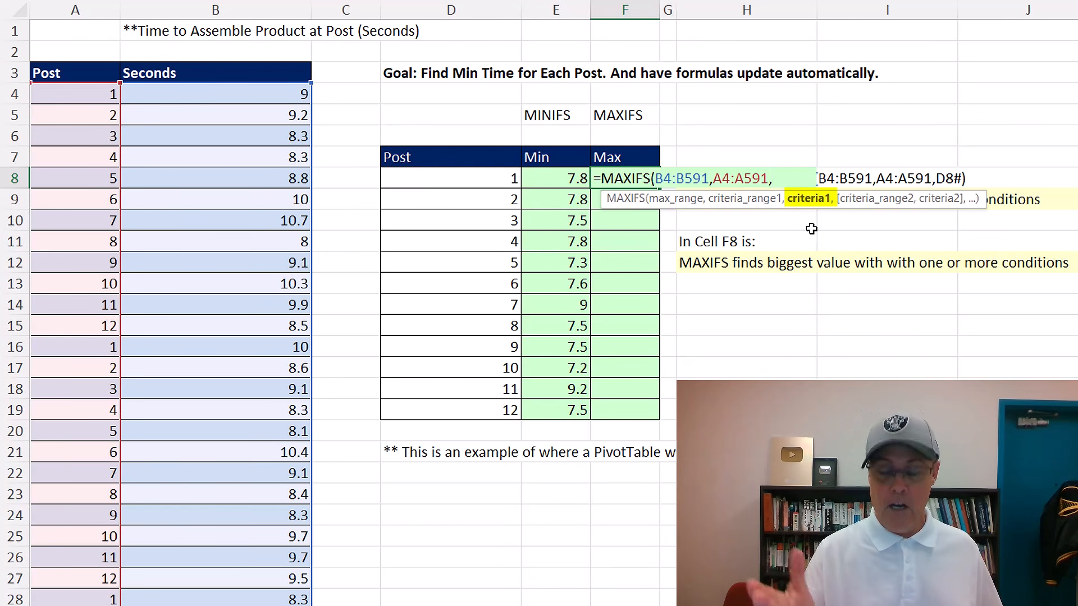
{"action": "key", "text": "Left"}
{"action": "key", "text": "Left"}
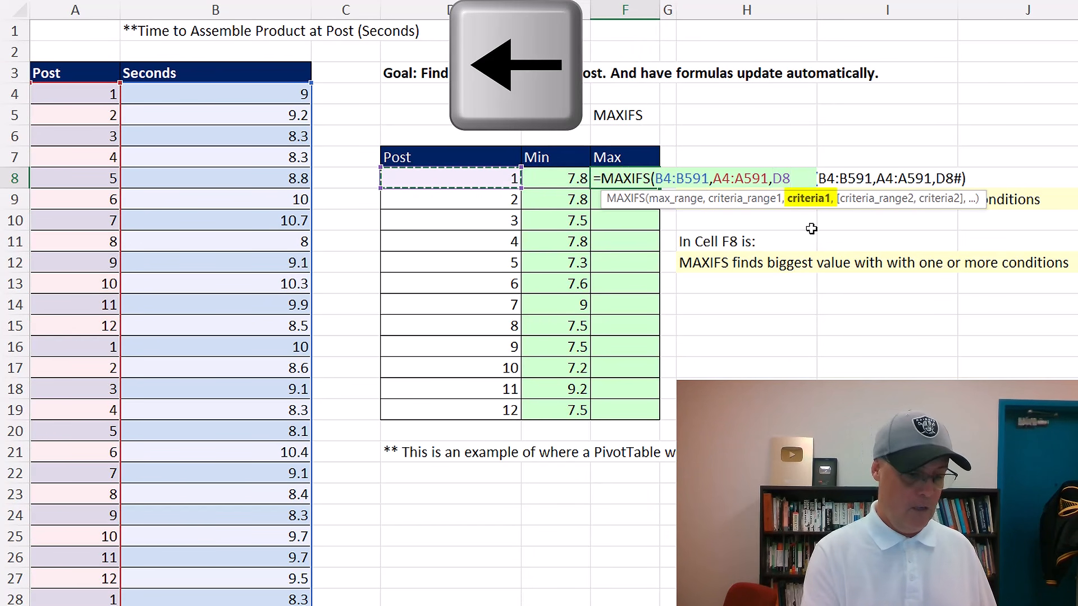
{"action": "type", "text": "#"}
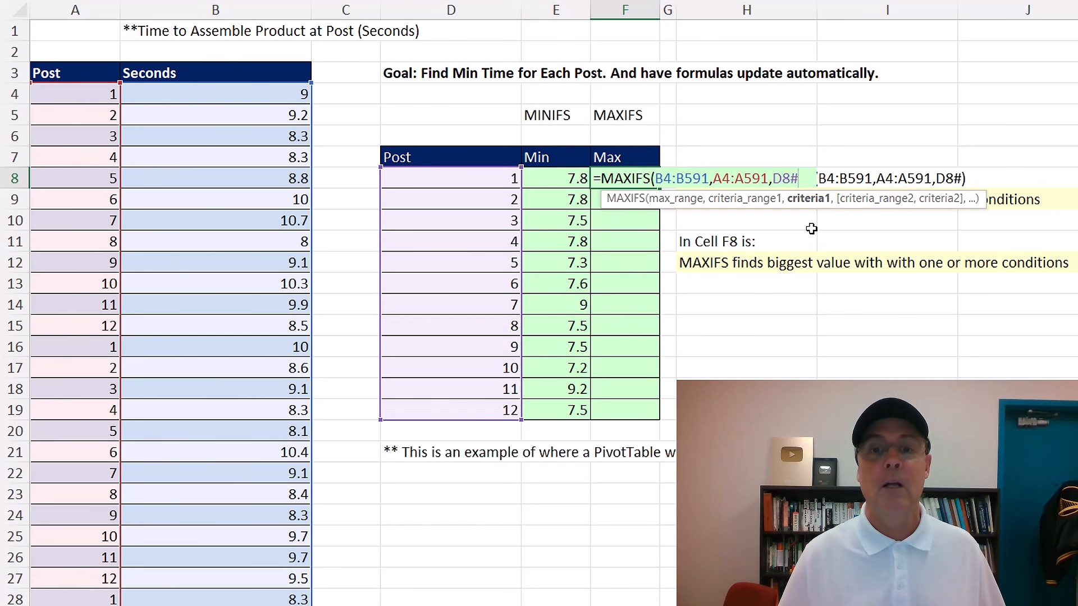
{"action": "key", "text": "ctrl+Return"}
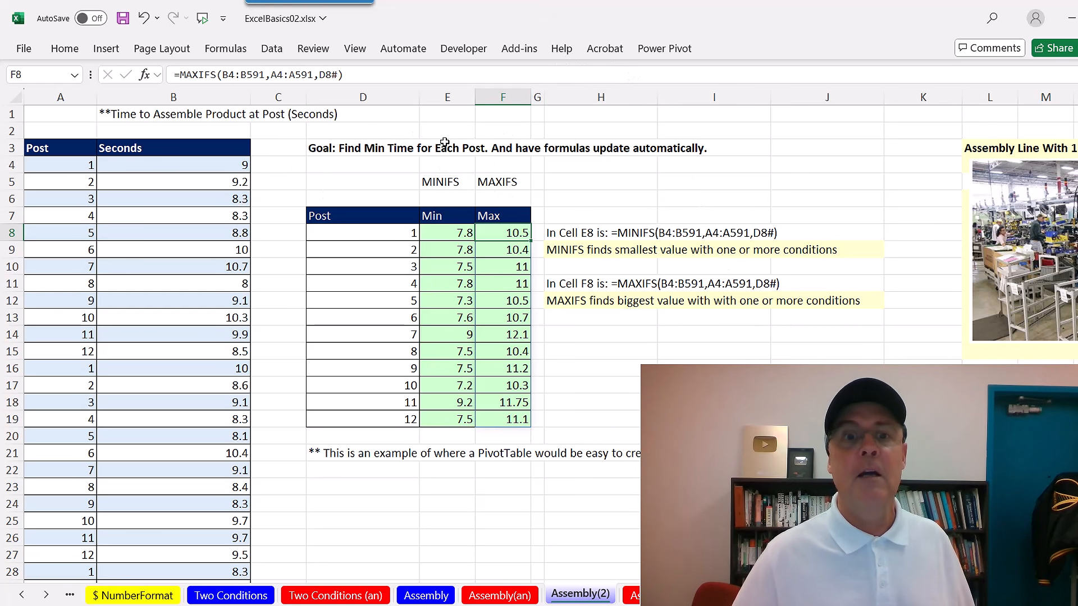
Step: Review the completed examples on the Assembly, Two Conditions, EGR and CountAndSum worksheets
{"action": "left_click", "coordinate": [438, 596]}
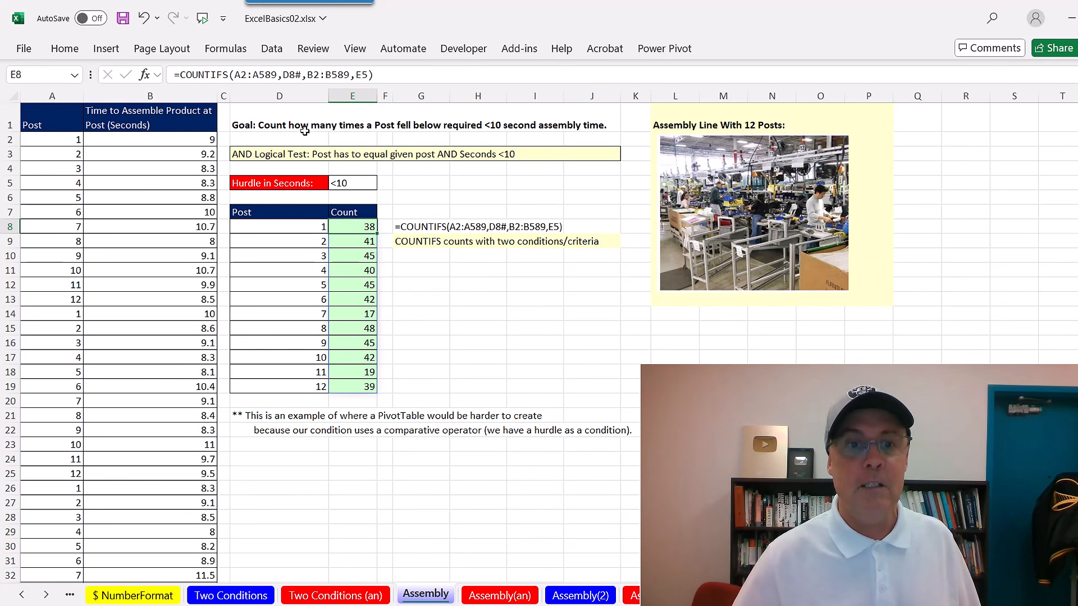
{"action": "left_click", "coordinate": [245, 599]}
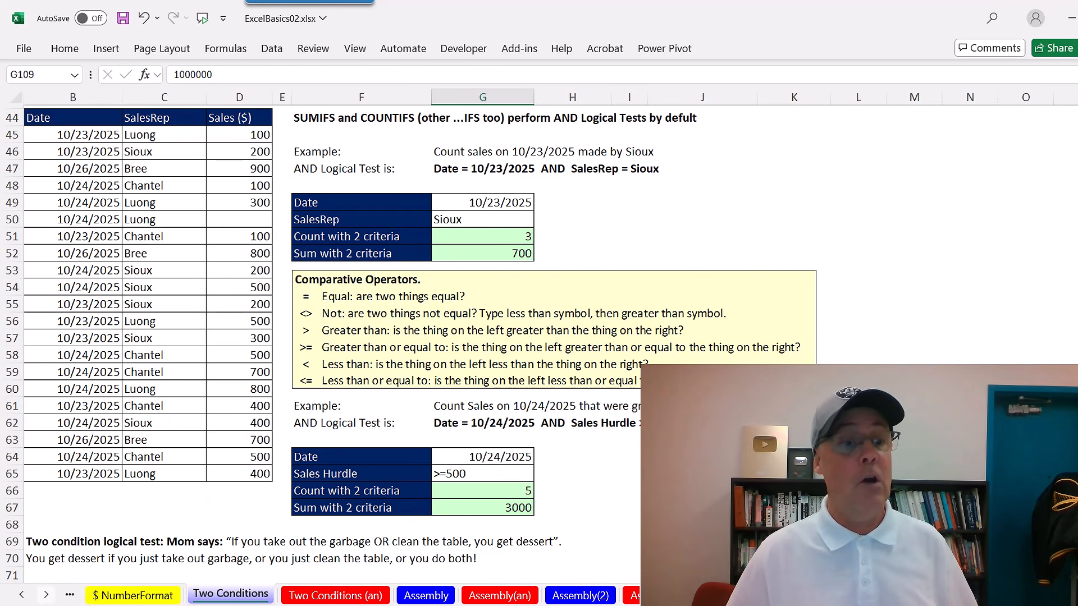
{"action": "left_click", "coordinate": [22, 594]}
{"action": "left_click", "coordinate": [21, 595]}
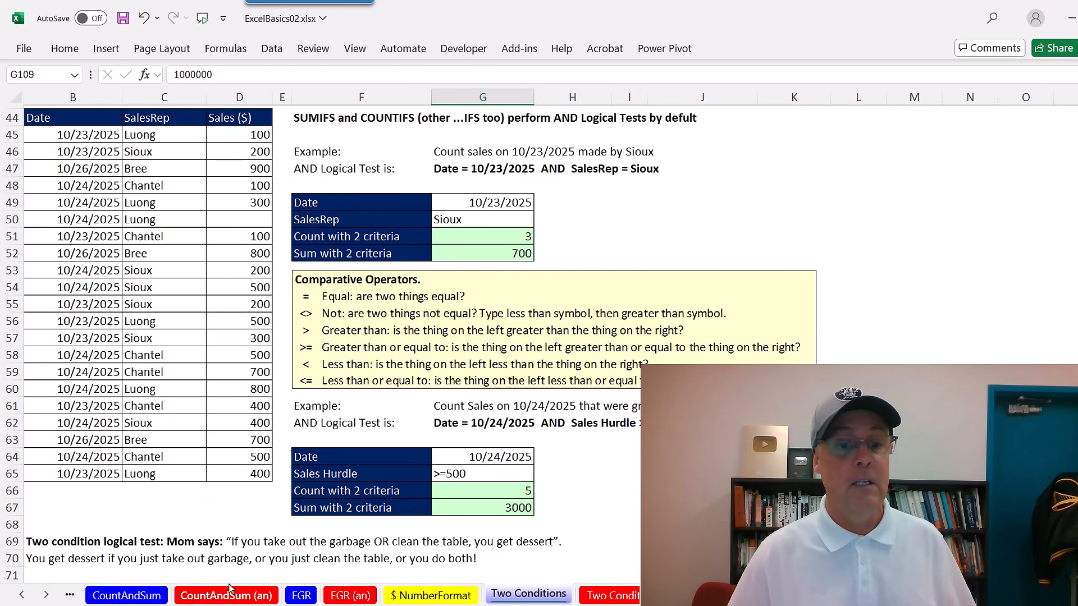
{"action": "left_click", "coordinate": [300, 594]}
{"action": "scroll", "coordinate": [365, 481], "scroll_direction": "up", "scroll_amount": 4}
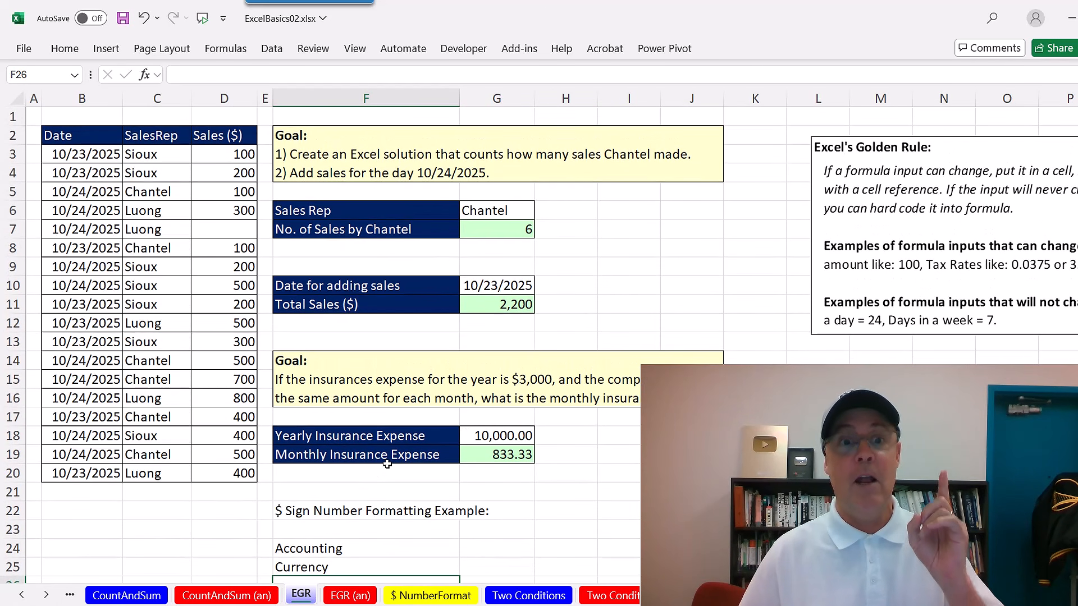
{"action": "left_click", "coordinate": [143, 596]}
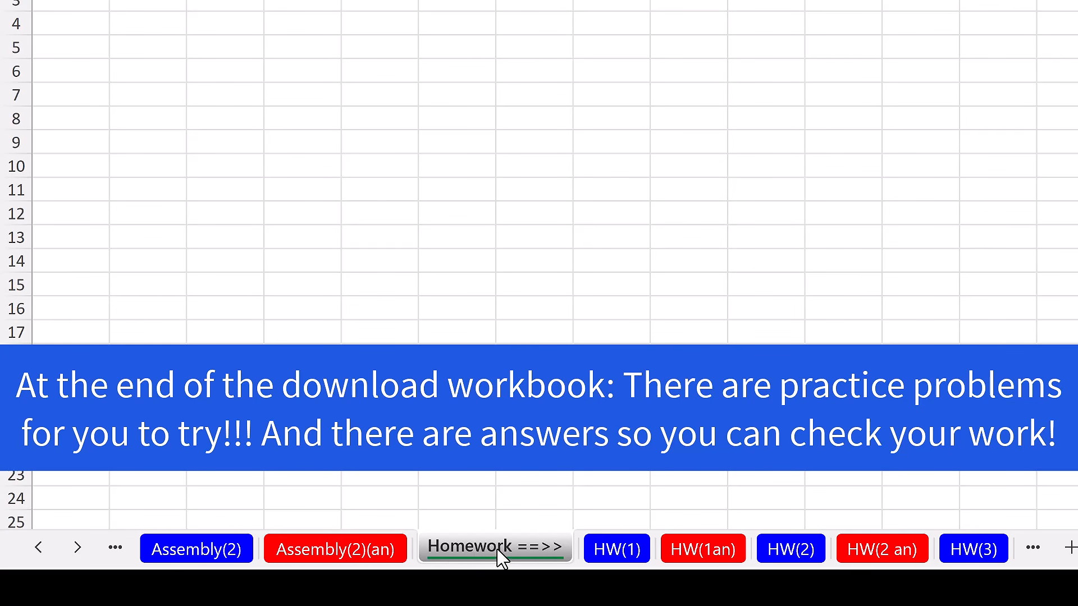
Step: Look through the homework problems and answers on the HW(1), HW(1an), HW(2) and HW(2 an) worksheets
{"action": "left_click", "coordinate": [625, 553]}
{"action": "left_click", "coordinate": [689, 550]}
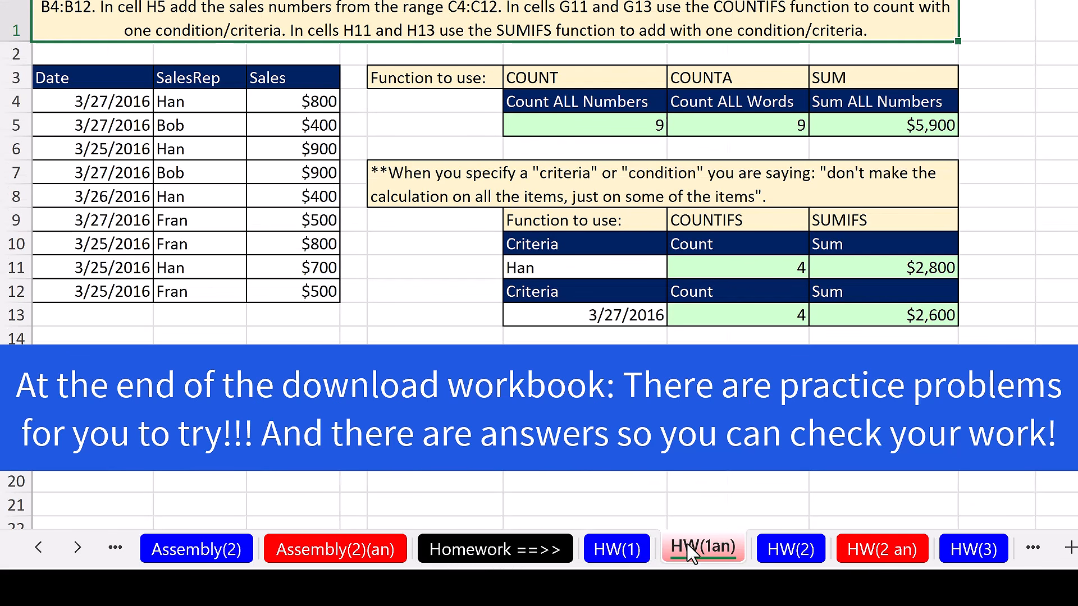
{"action": "left_click", "coordinate": [781, 549]}
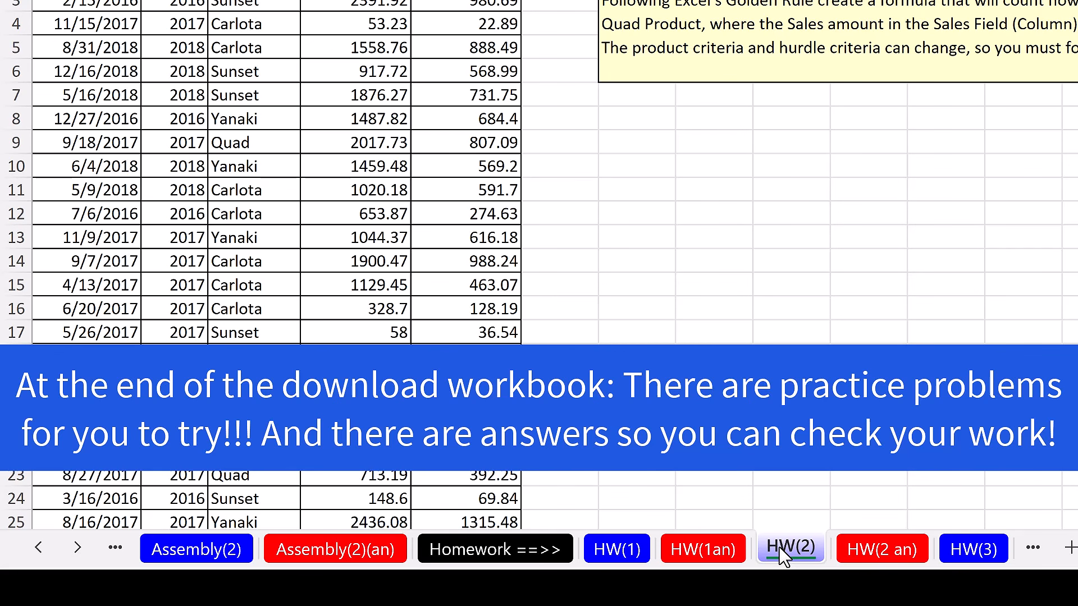
{"action": "left_click", "coordinate": [868, 555]}
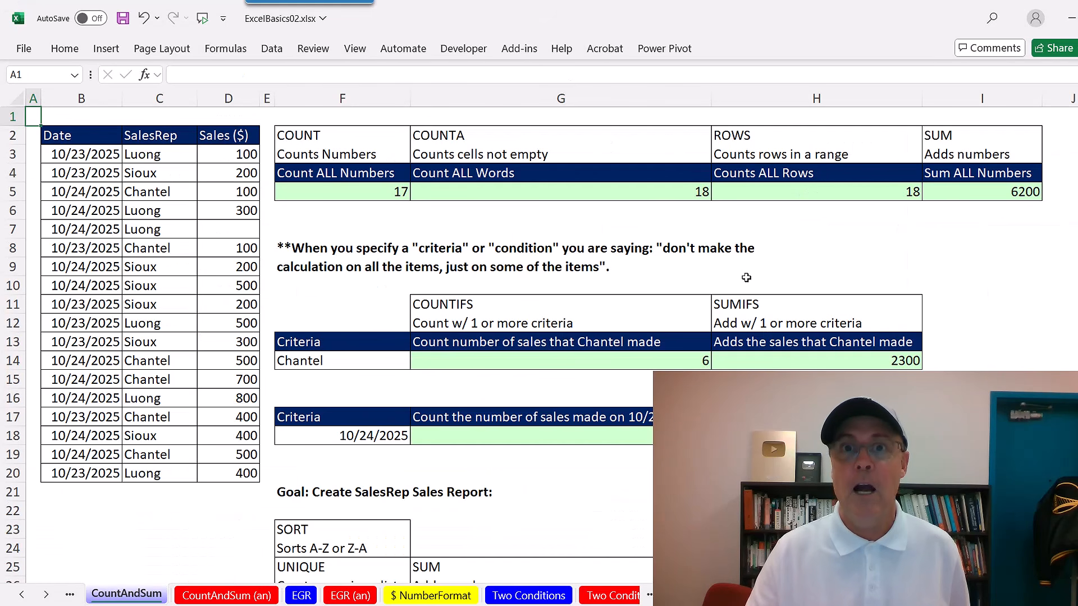